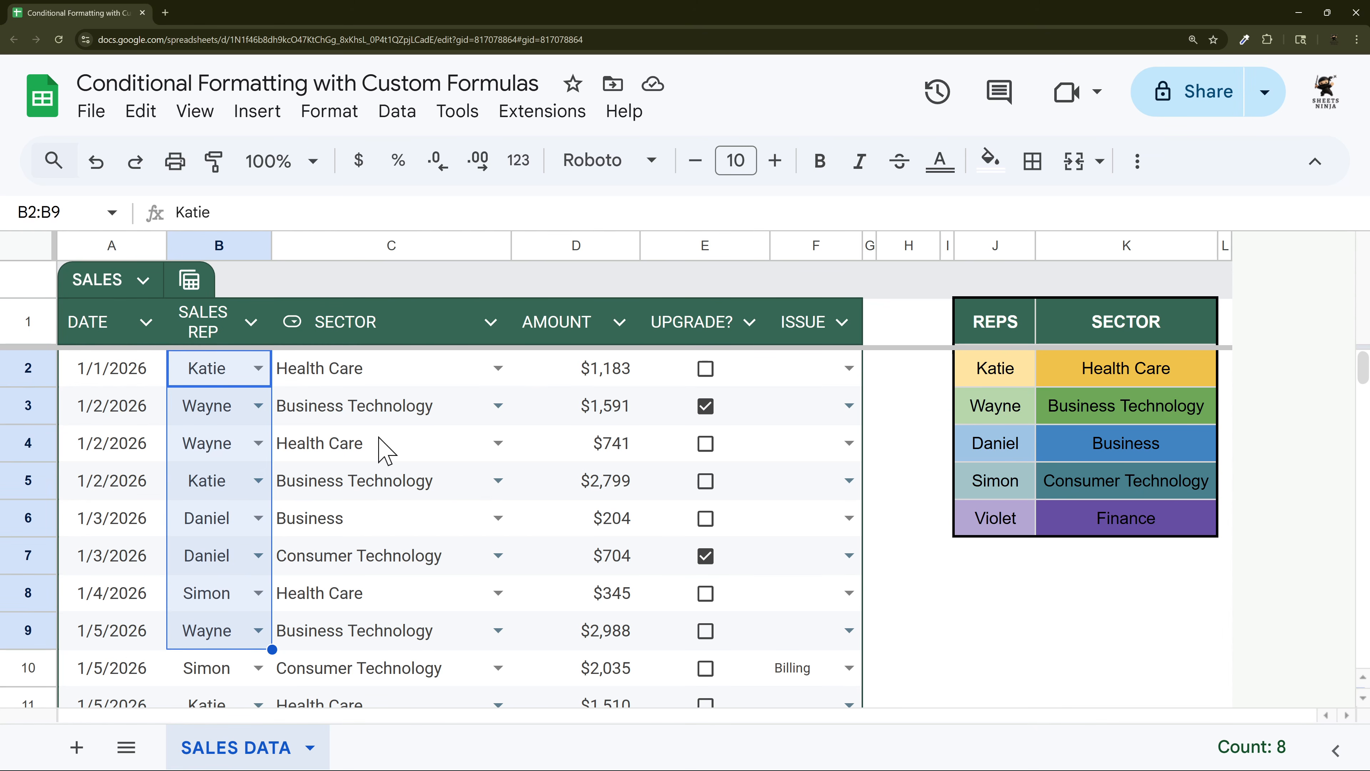
Step: Start a conditional formatting rule for the sales rep column and apply it to range B2:B
{"action": "left_click", "coordinate": [330, 111]}
{"action": "left_click", "coordinate": [378, 614]}
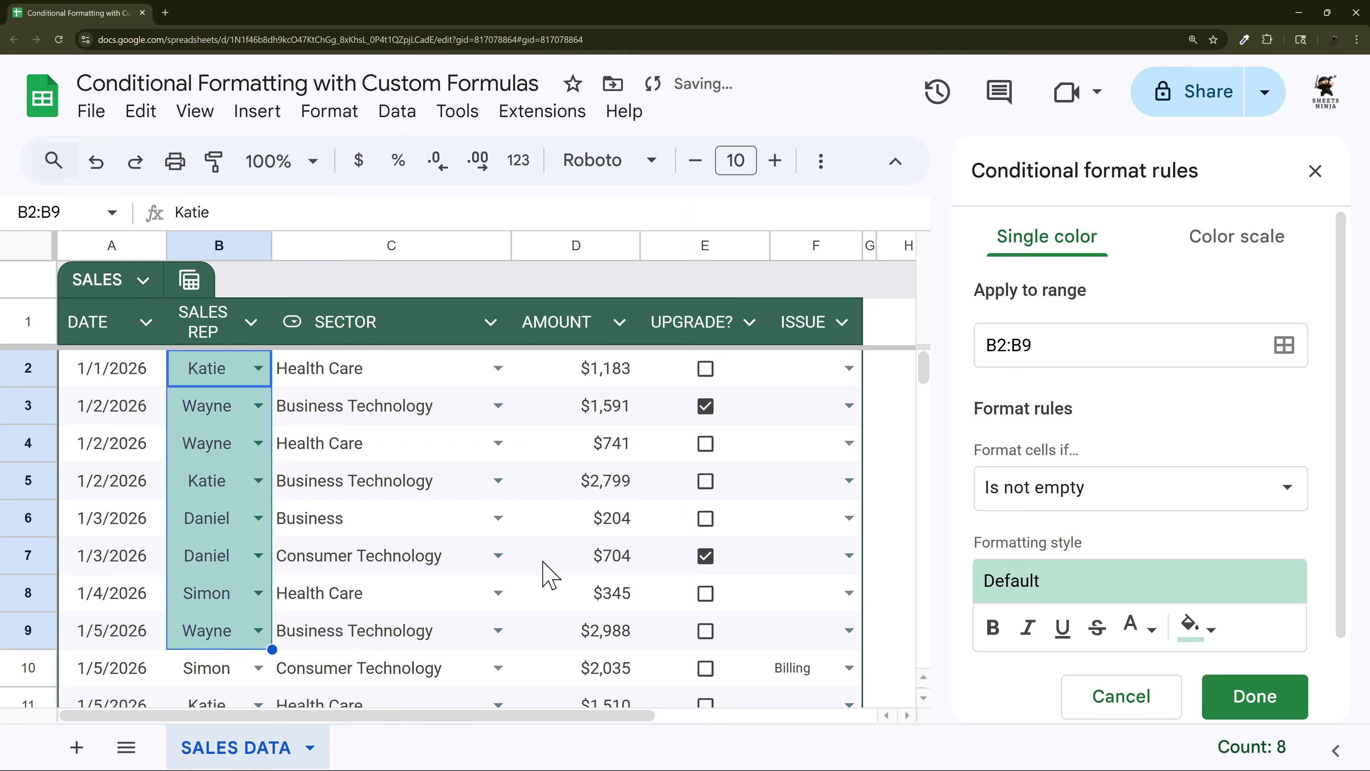
{"action": "left_click", "coordinate": [1075, 340]}
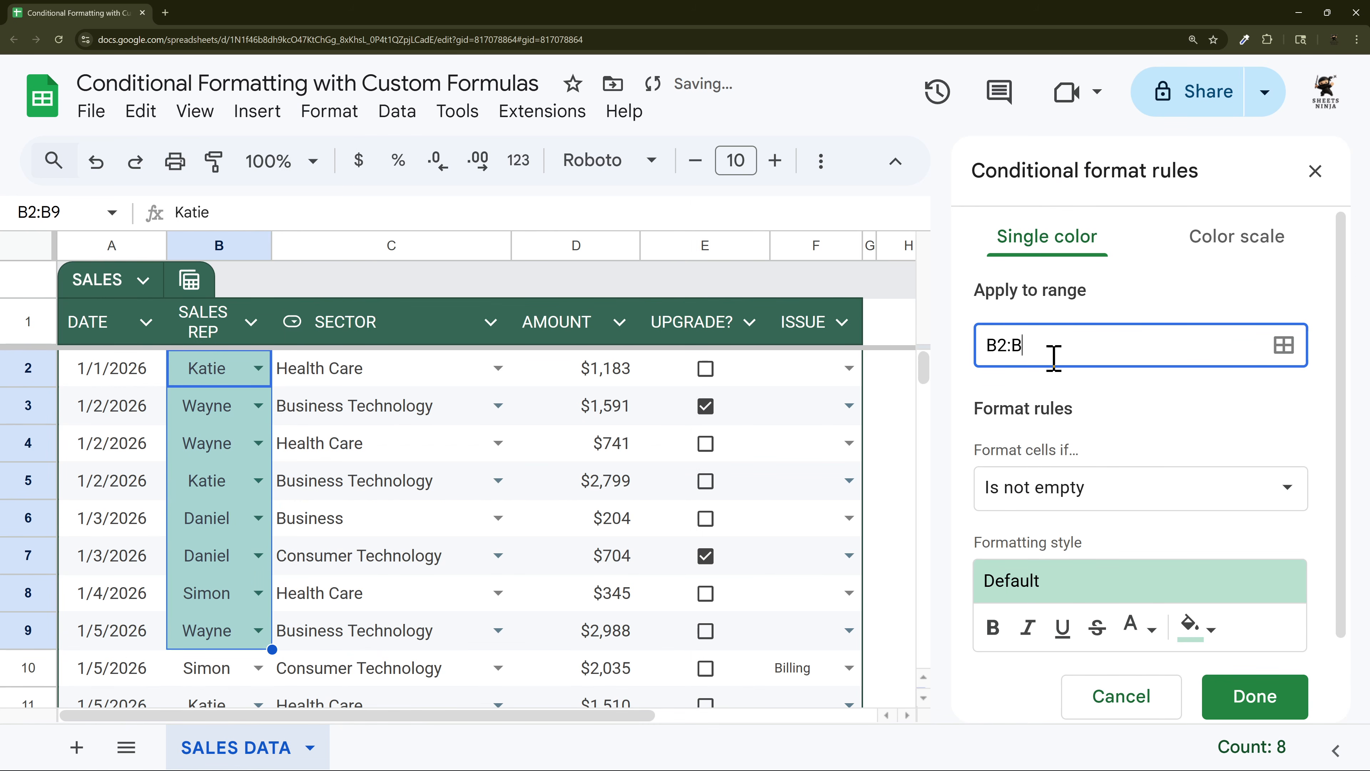
Step: Set the rule's condition to a custom formula testing whether B2 equals the sales rep name in row 2
{"action": "scroll", "coordinate": [1074, 368], "scroll_direction": "down", "scroll_amount": 2}
{"action": "left_click", "coordinate": [1051, 397]}
{"action": "scroll", "coordinate": [1041, 540], "scroll_direction": "down", "scroll_amount": 5}
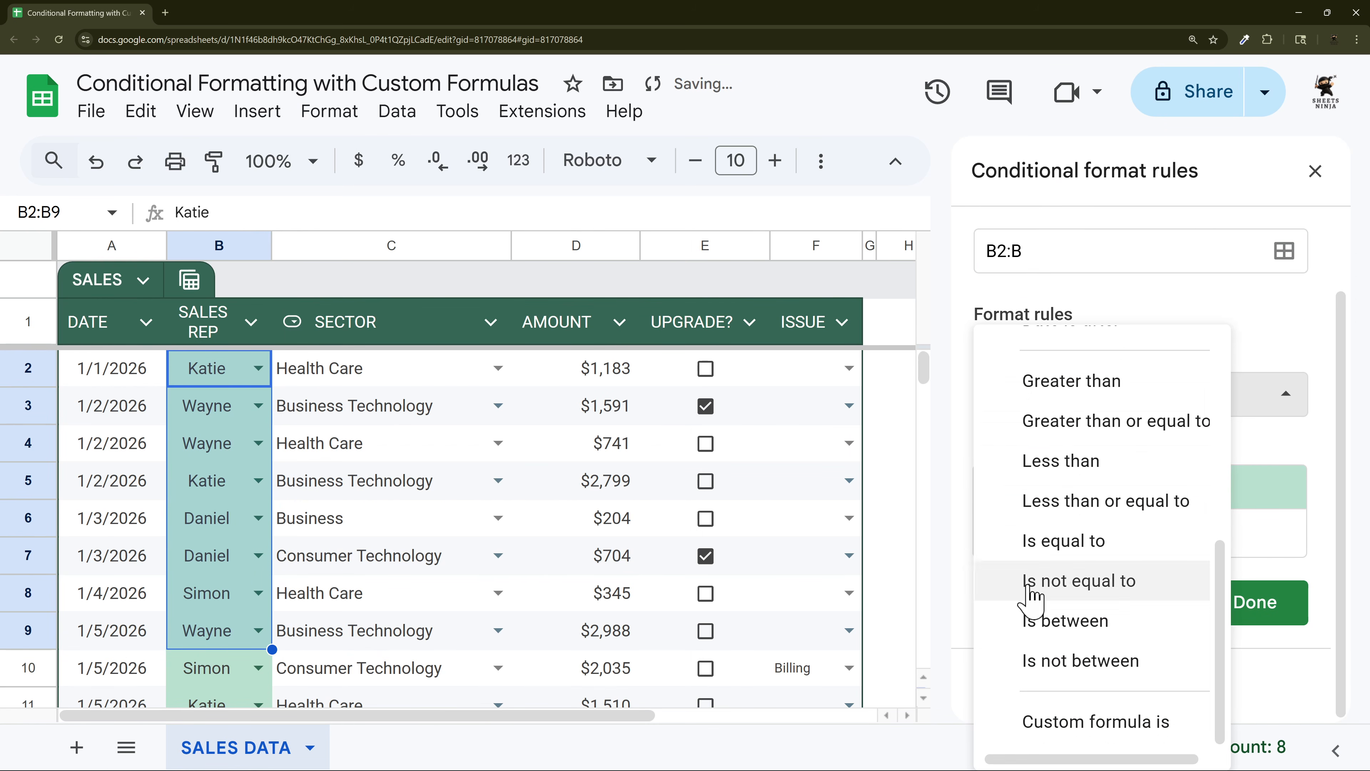
{"action": "left_click", "coordinate": [1071, 719]}
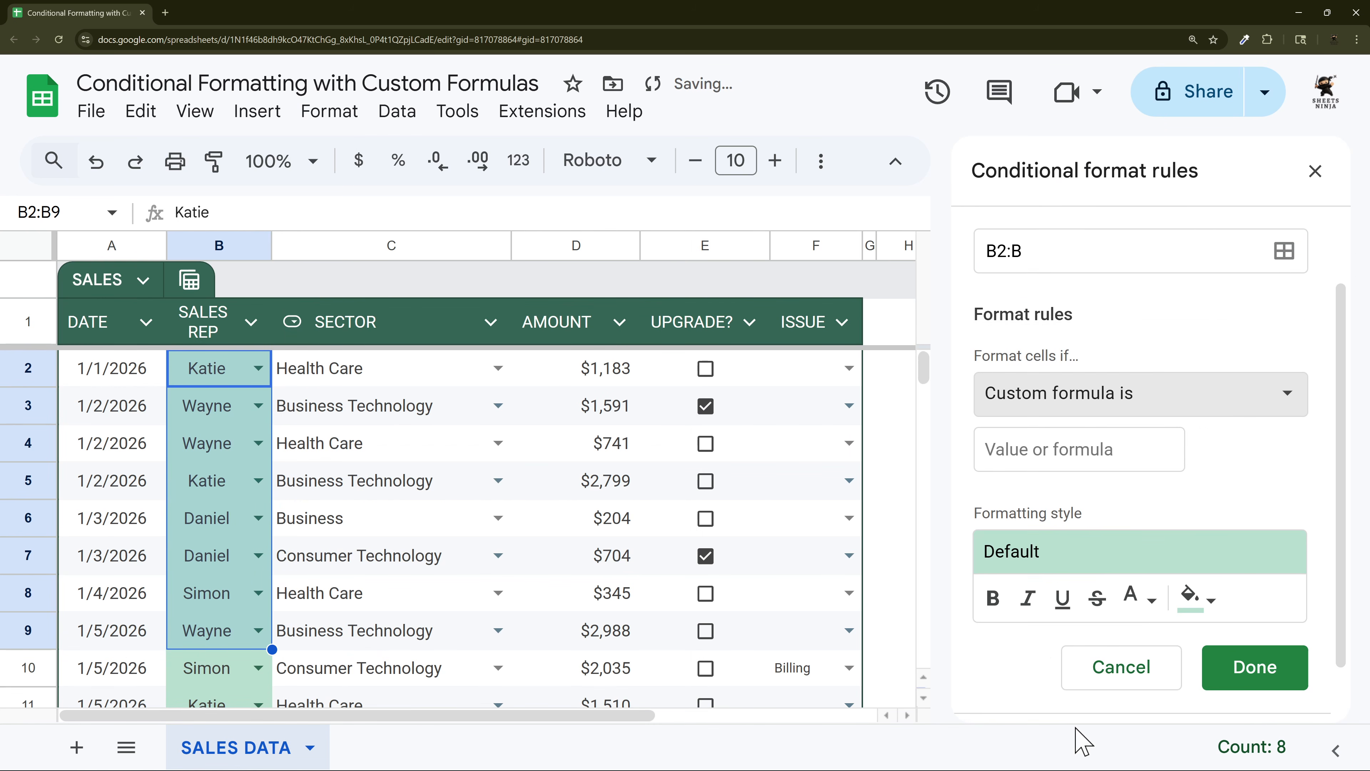
{"action": "left_click", "coordinate": [1019, 449]}
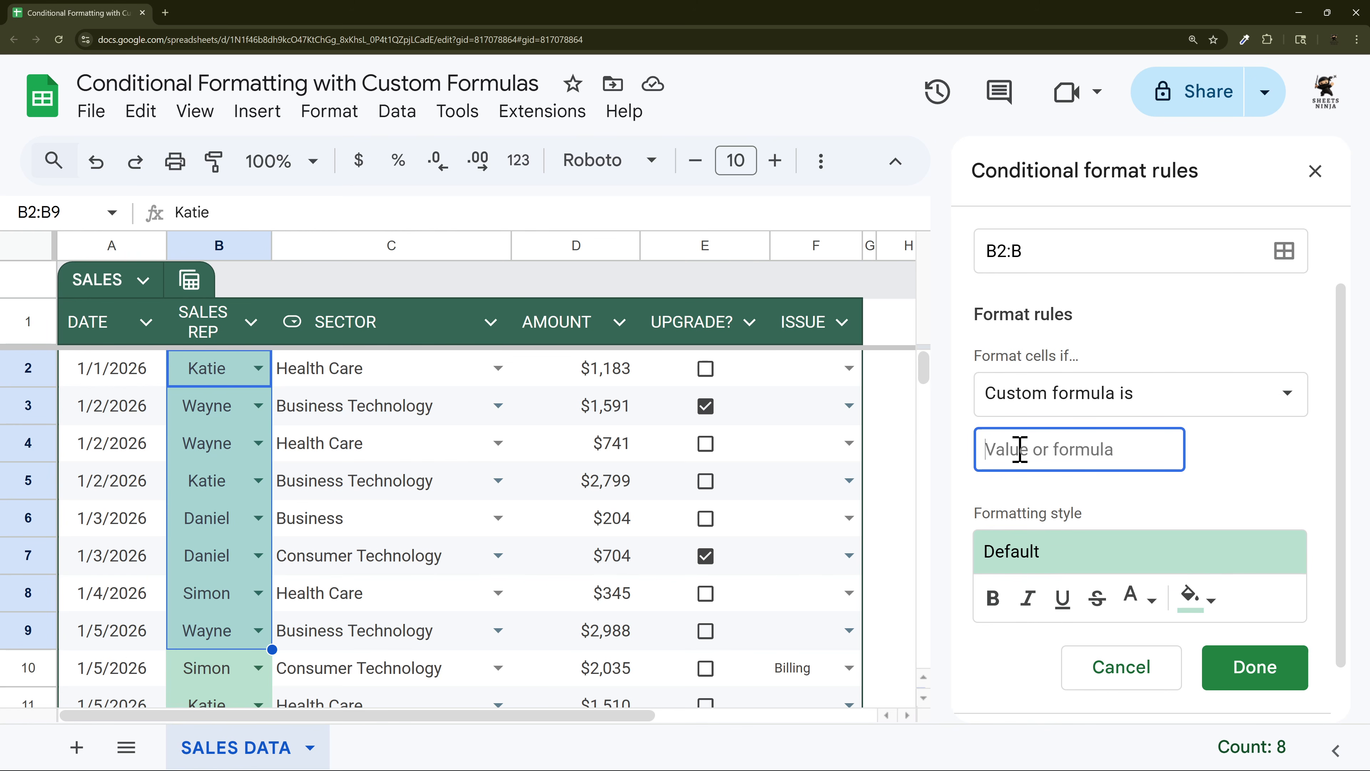
{"action": "type", "text": "="}
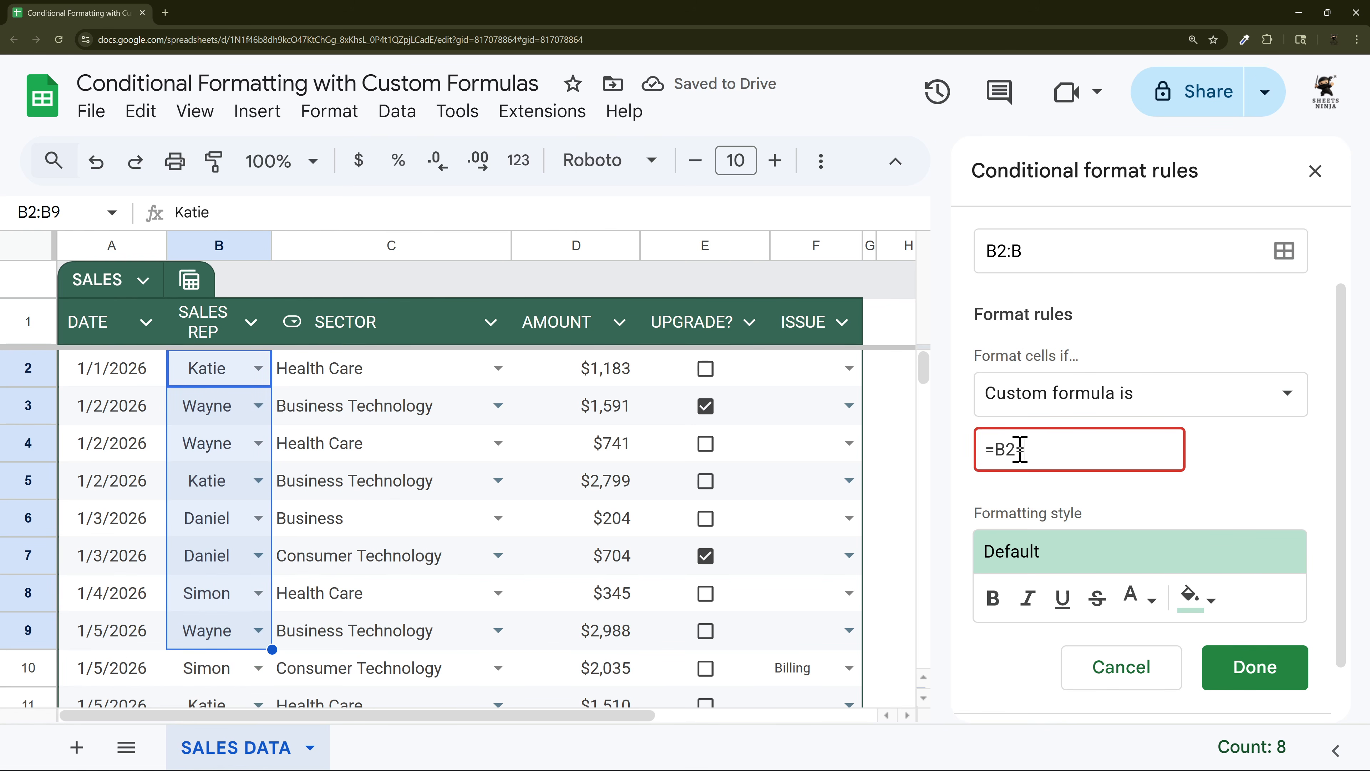
{"action": "type", "text": "\"Katie"}
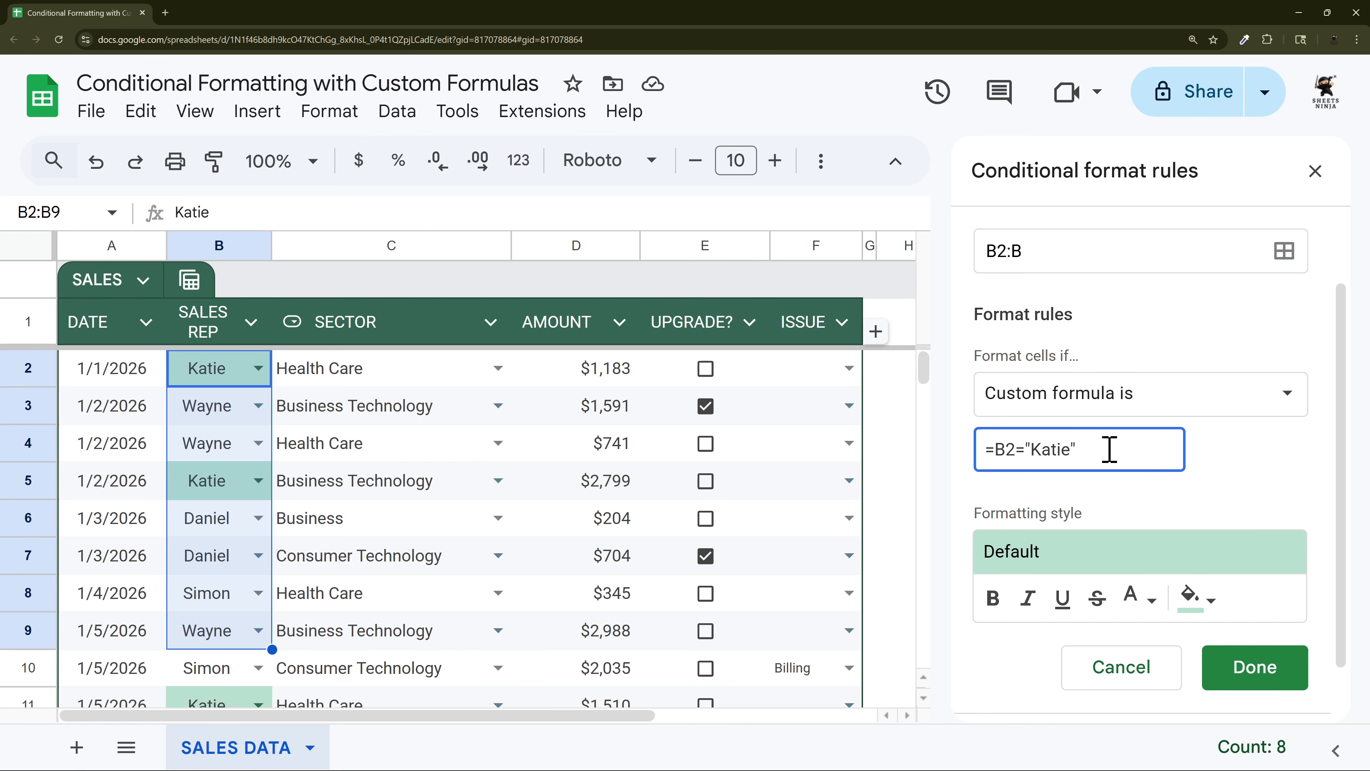
{"action": "scroll", "coordinate": [1107, 447], "scroll_direction": "down", "scroll_amount": 1}
{"action": "scroll", "coordinate": [1119, 459], "scroll_direction": "up", "scroll_amount": 1}
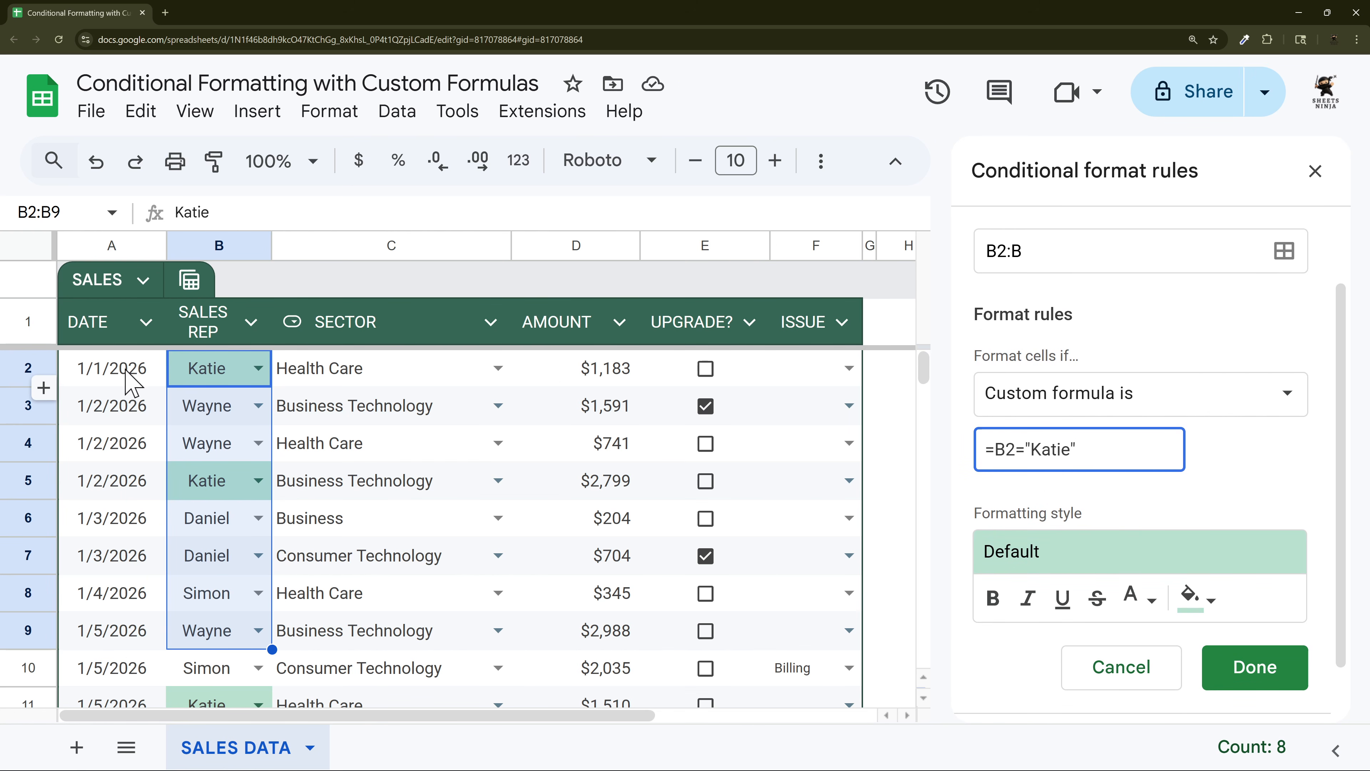
Step: Change the rule's range to A2:F to cover all columns of the sales table
{"action": "left_click", "coordinate": [997, 249]}
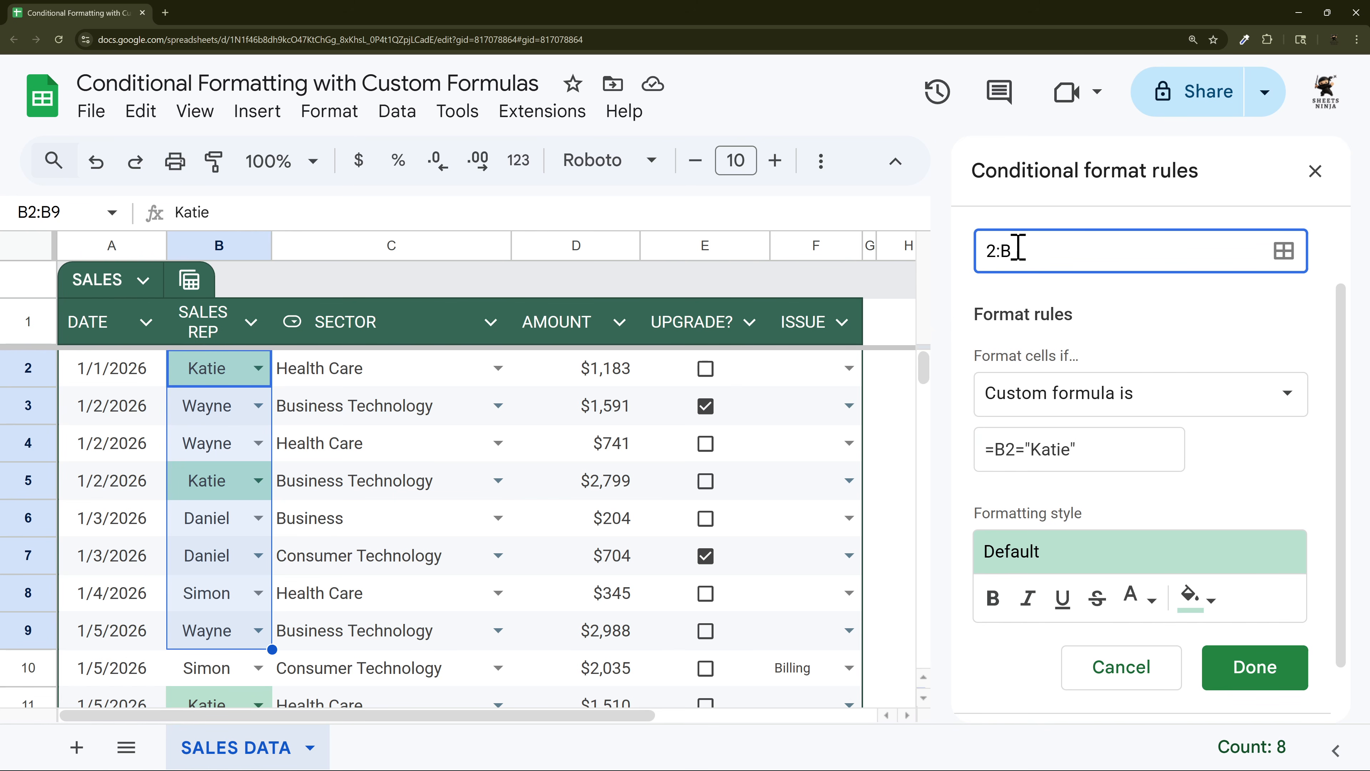
{"action": "type", "text": "A"}
{"action": "key", "text": "BackSpace"}
{"action": "type", "text": "F"}
{"action": "left_click", "coordinate": [982, 315]}
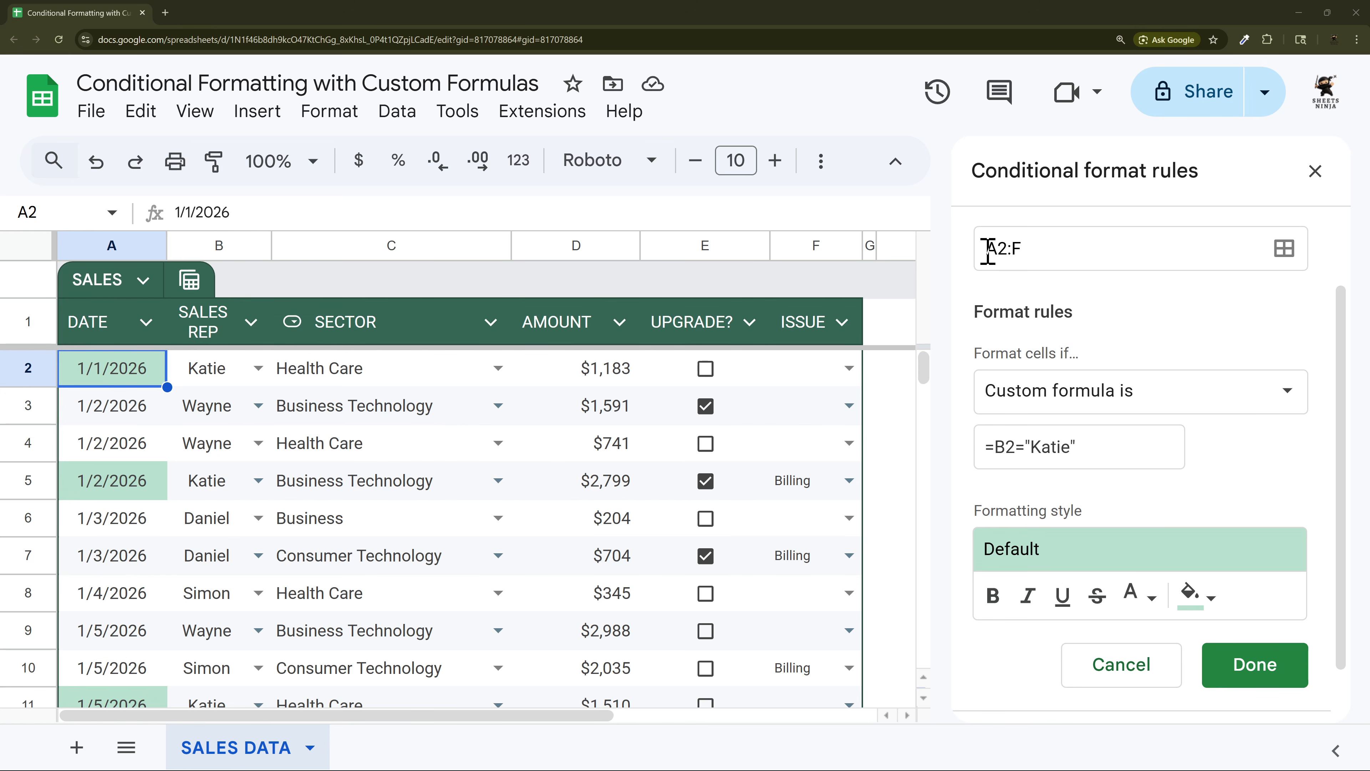
Step: Examine how the rule's range start A2 relates to the relative B2 reference in its custom formula
{"action": "left_click_drag", "start_coordinate": [988, 250], "coordinate": [1012, 253]}
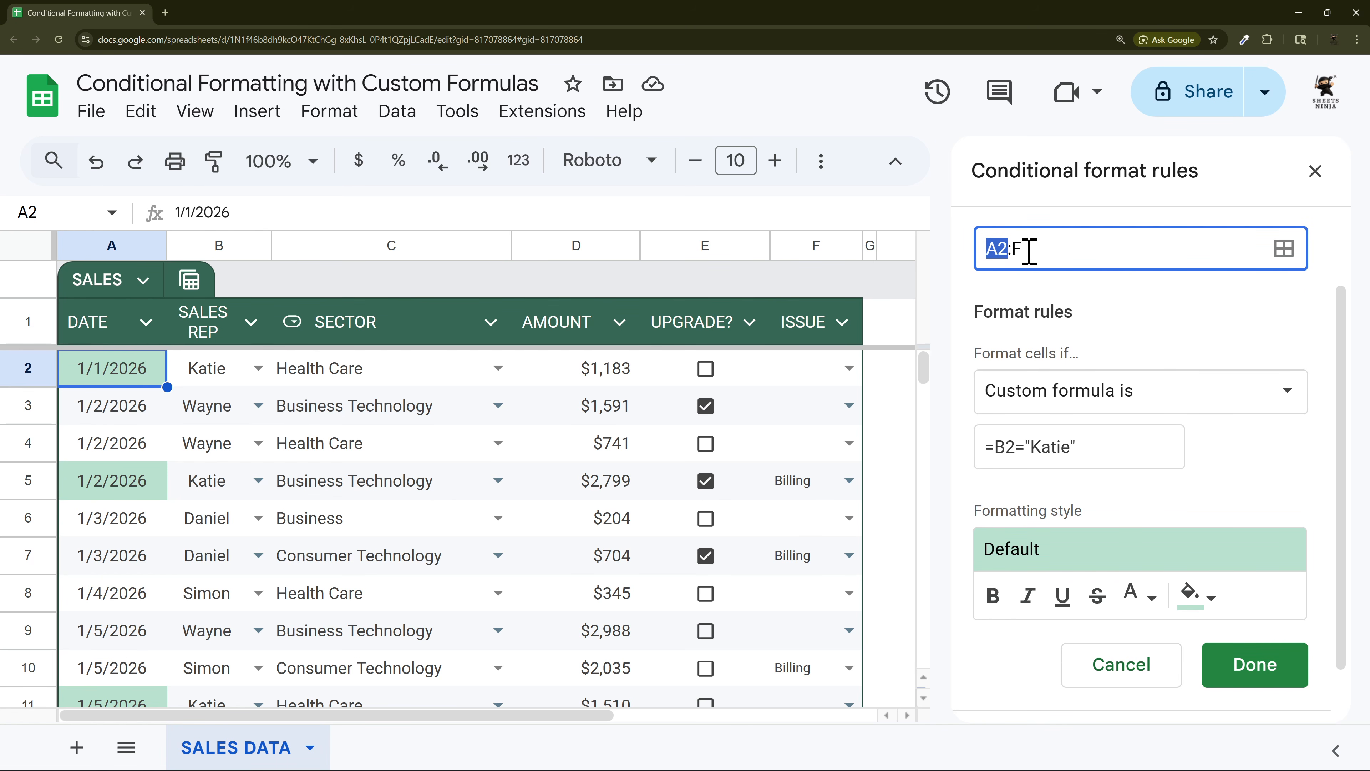
{"action": "scroll", "coordinate": [1040, 281], "scroll_direction": "down", "scroll_amount": 1}
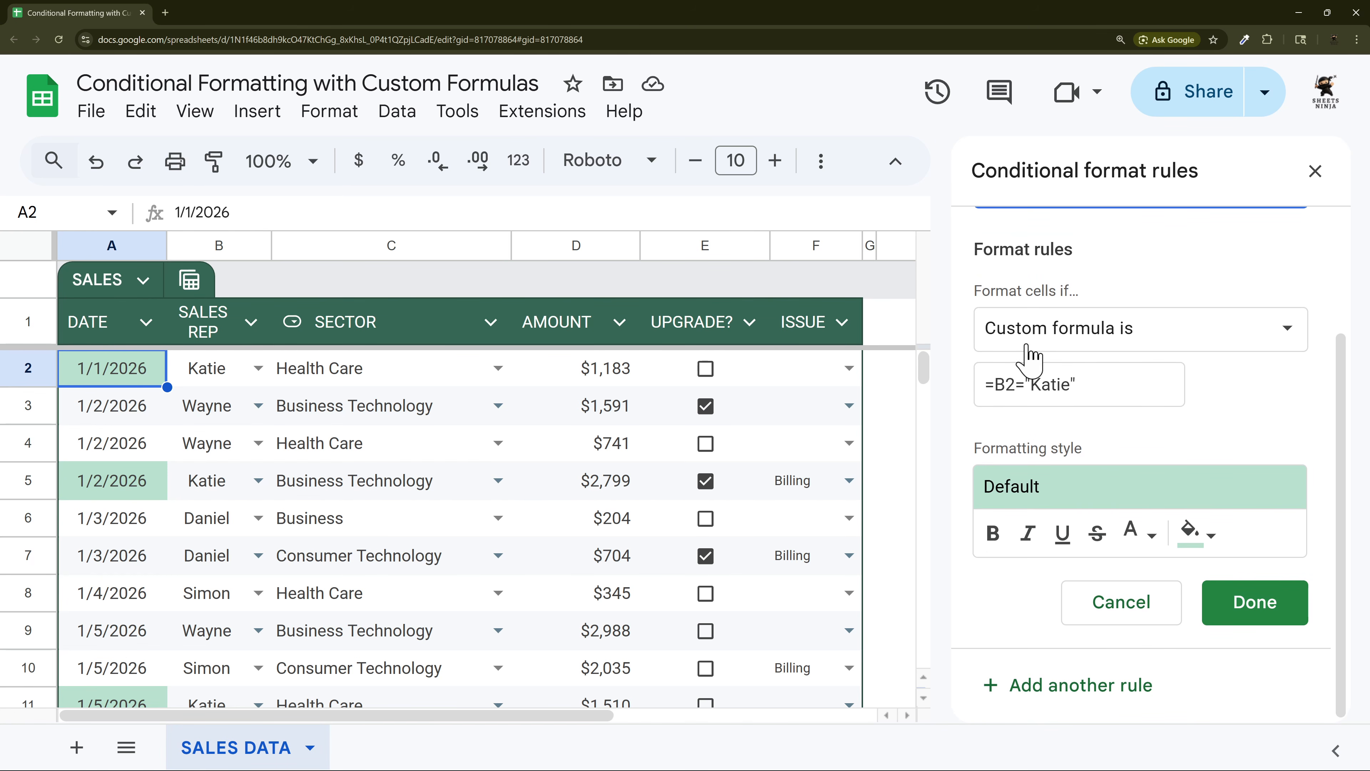
{"action": "left_click_drag", "start_coordinate": [997, 386], "coordinate": [1083, 386]}
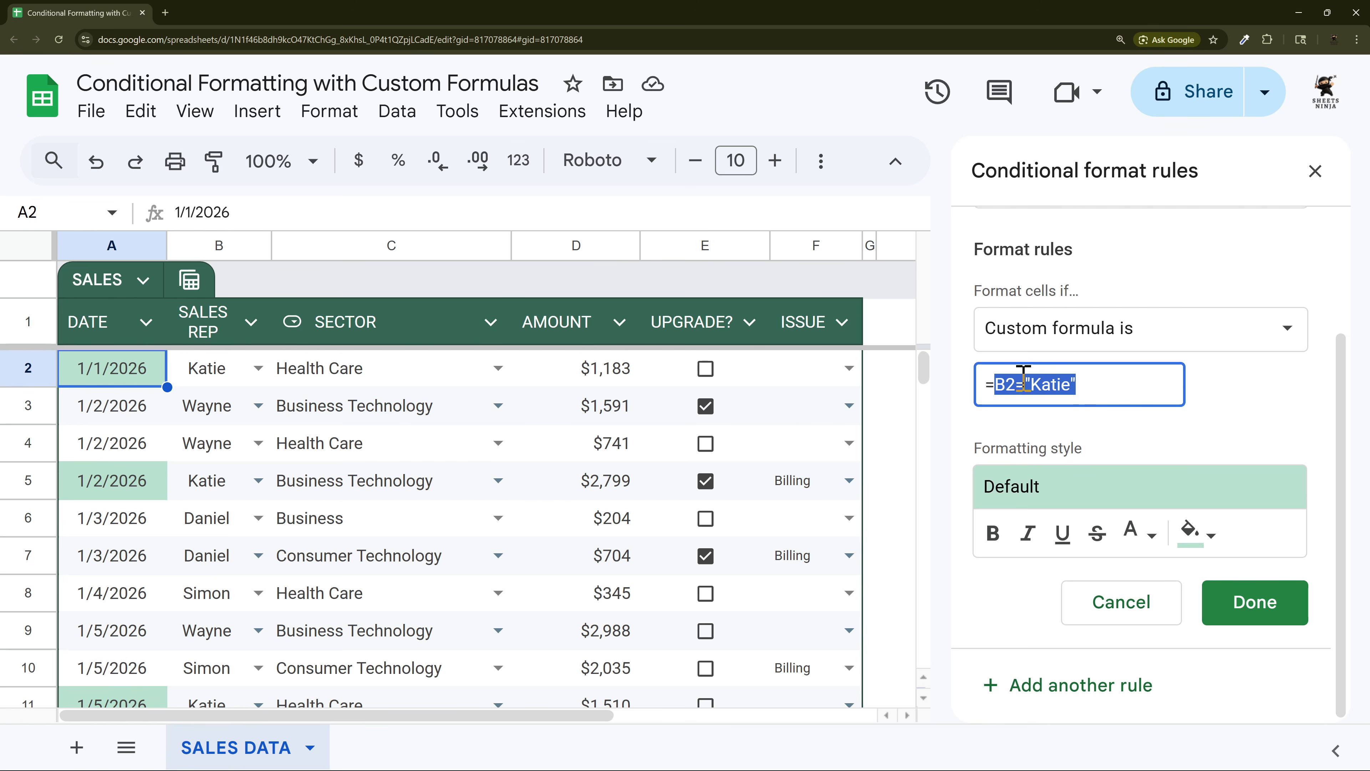
{"action": "scroll", "coordinate": [1043, 391], "scroll_direction": "up", "scroll_amount": 1}
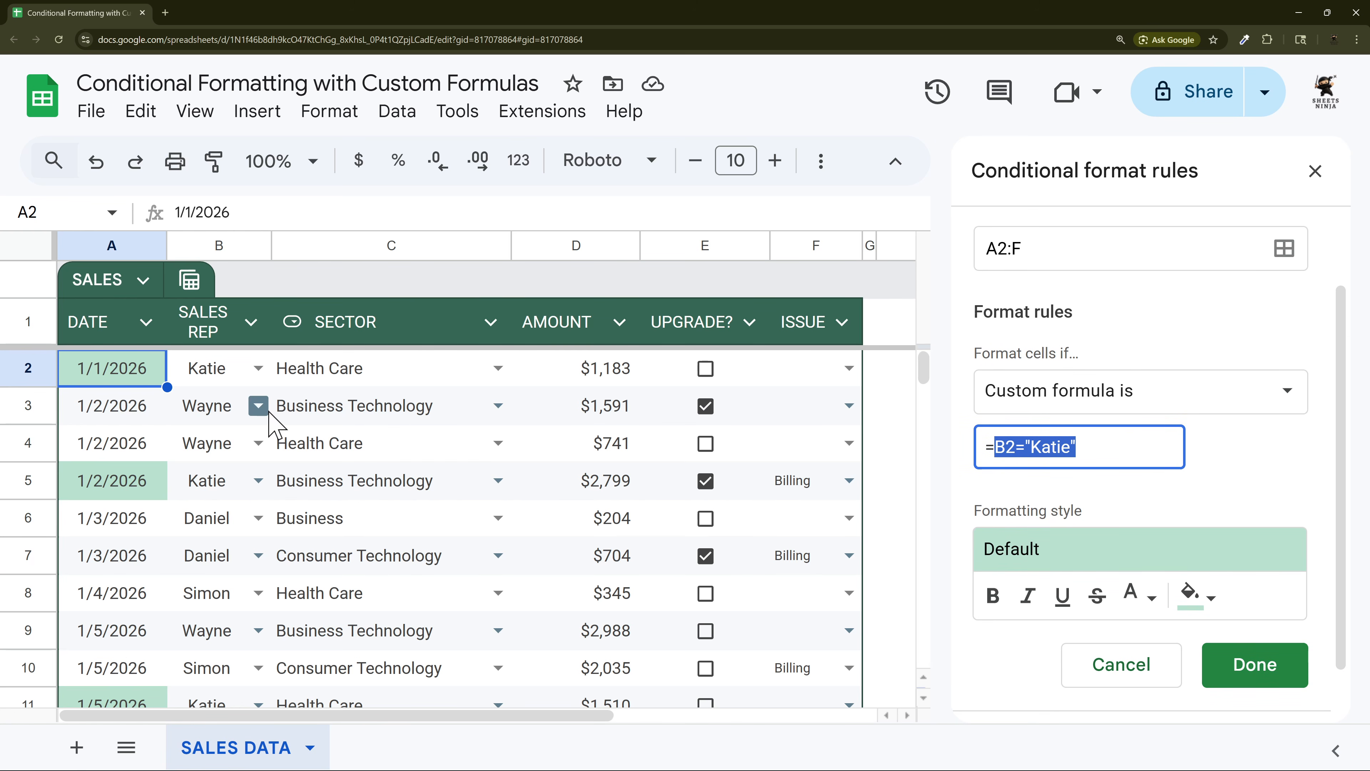
{"action": "left_click", "coordinate": [101, 377]}
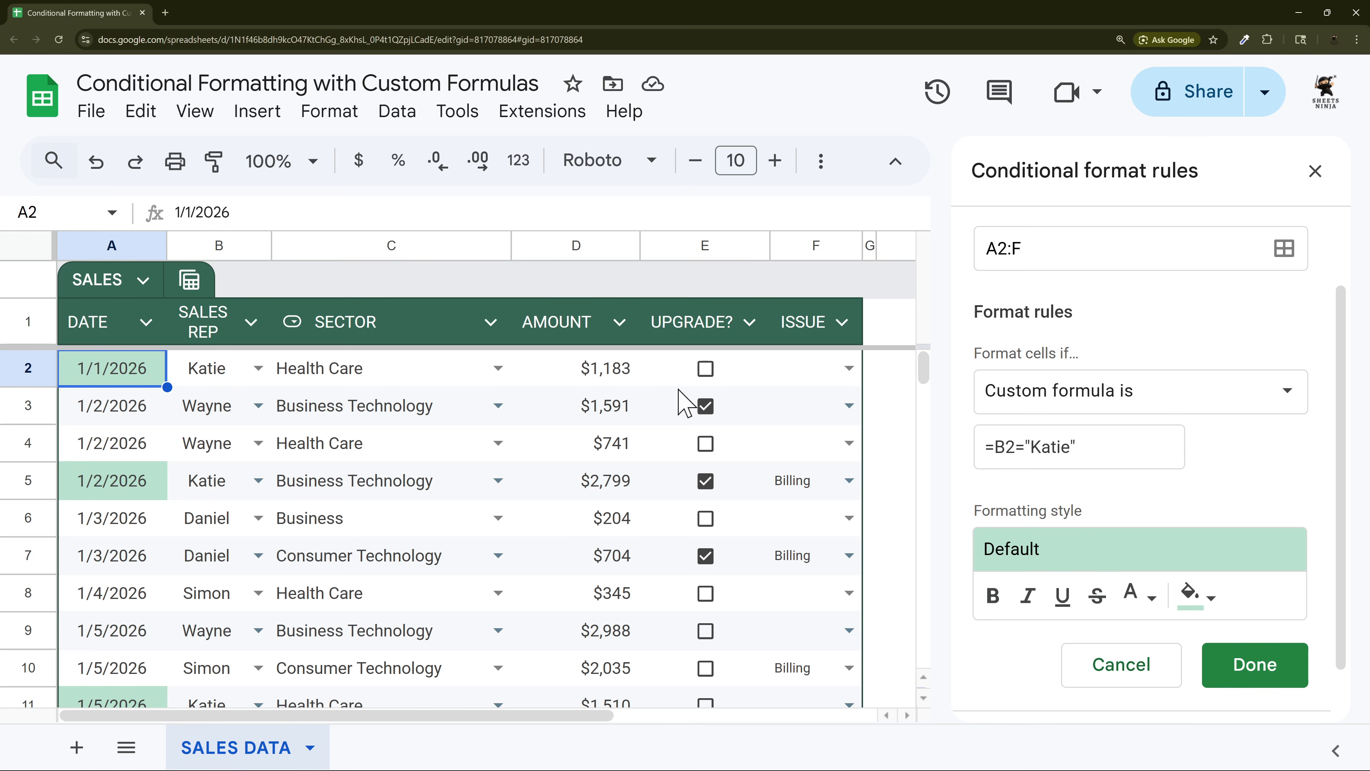
{"action": "left_click_drag", "start_coordinate": [999, 448], "coordinate": [1003, 447]}
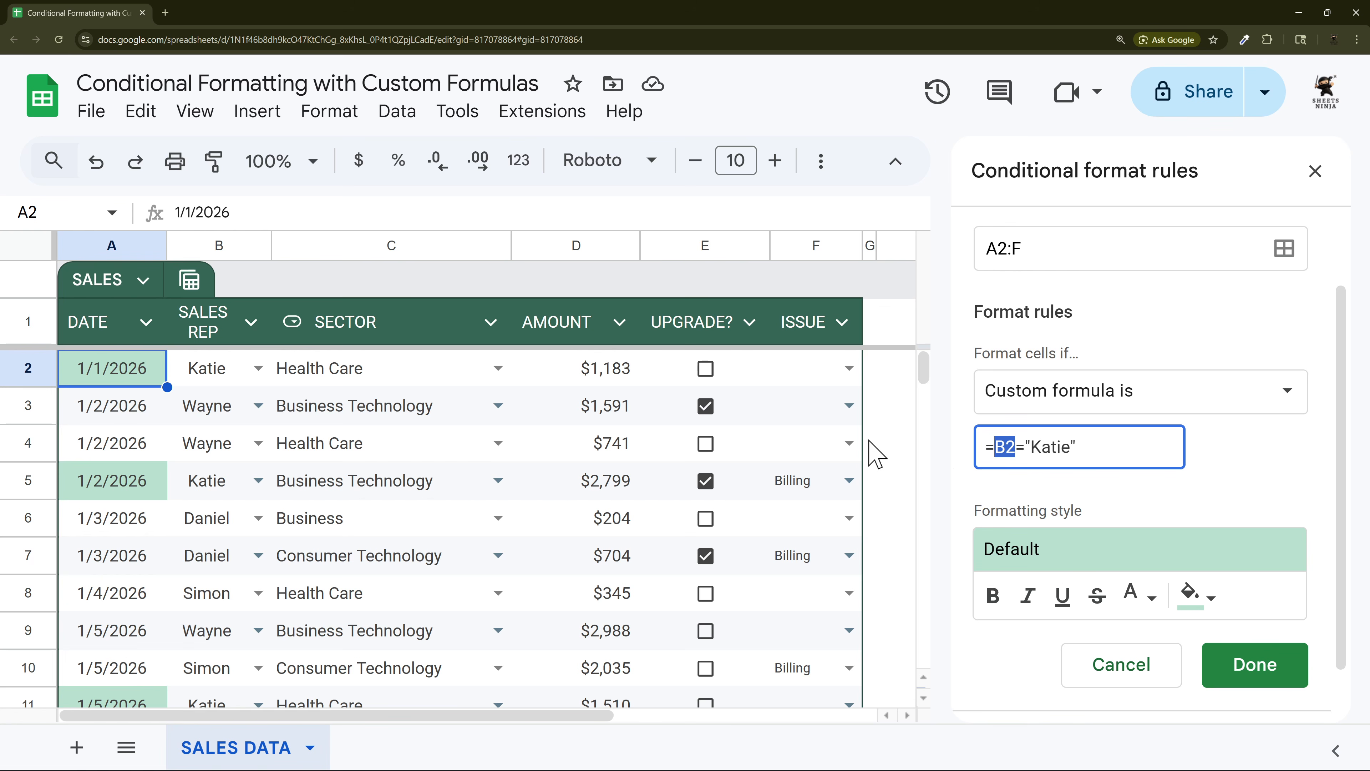
Step: Lock the formula's column reference by changing B2 to $B2
{"action": "left_click", "coordinate": [896, 374]}
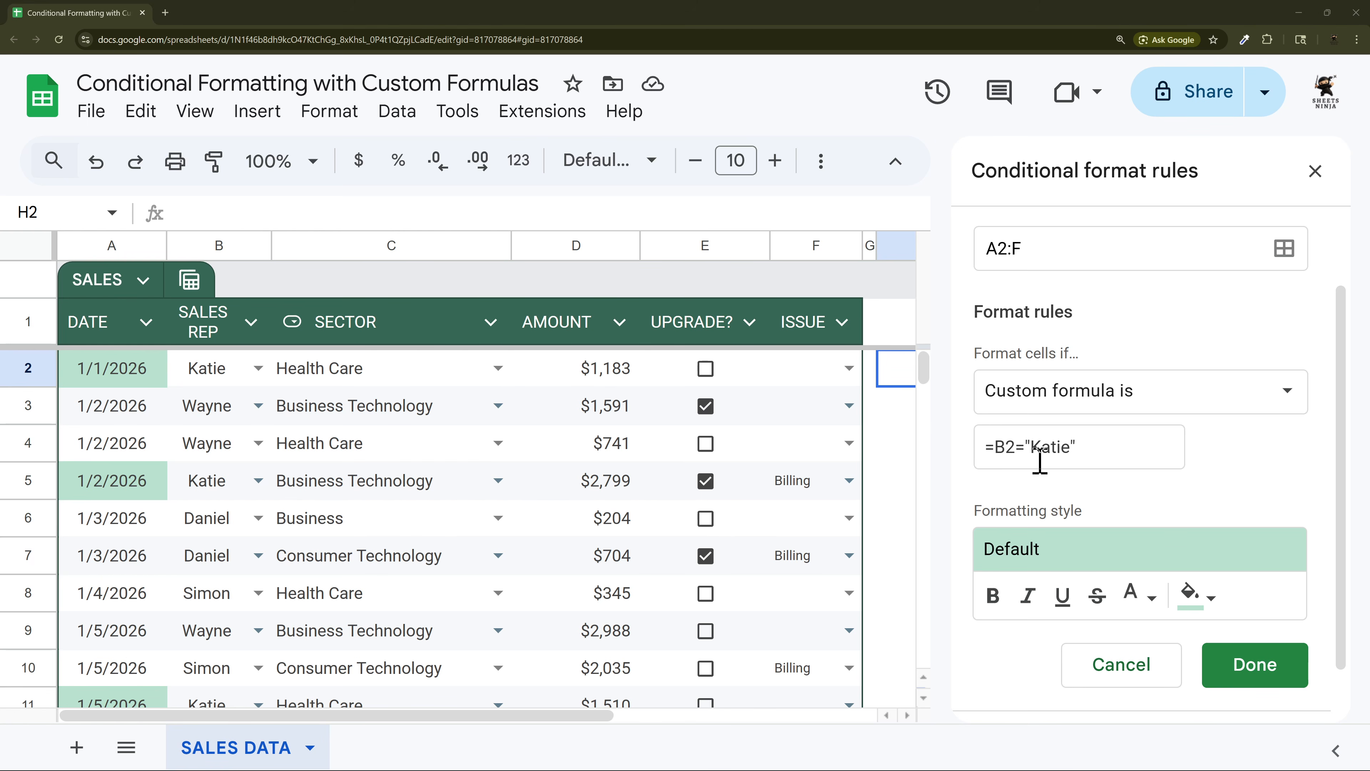
{"action": "left_click", "coordinate": [1001, 448]}
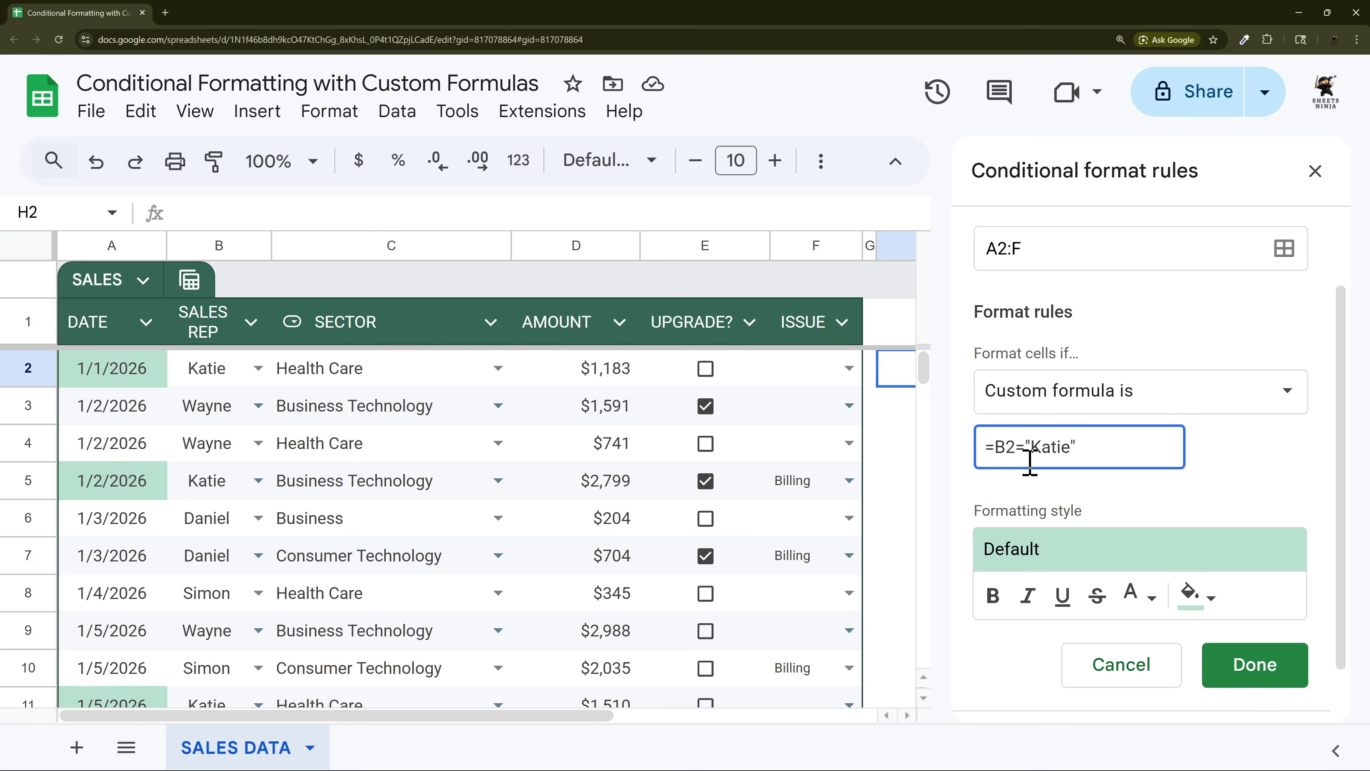
{"action": "type", "text": "$"}
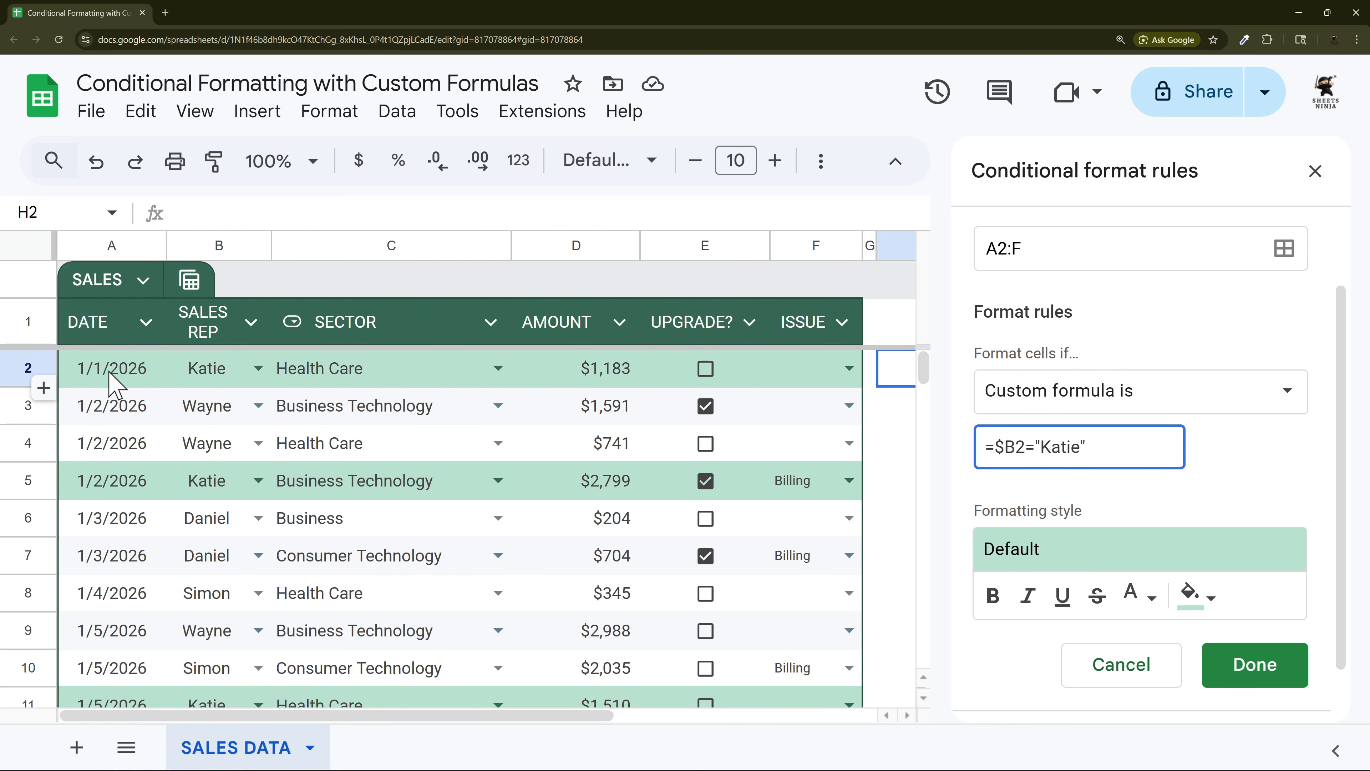
Step: Check how the $B2 formula applies to rows 2 and 3 across columns A to F
{"action": "left_click_drag", "start_coordinate": [109, 372], "coordinate": [826, 385]}
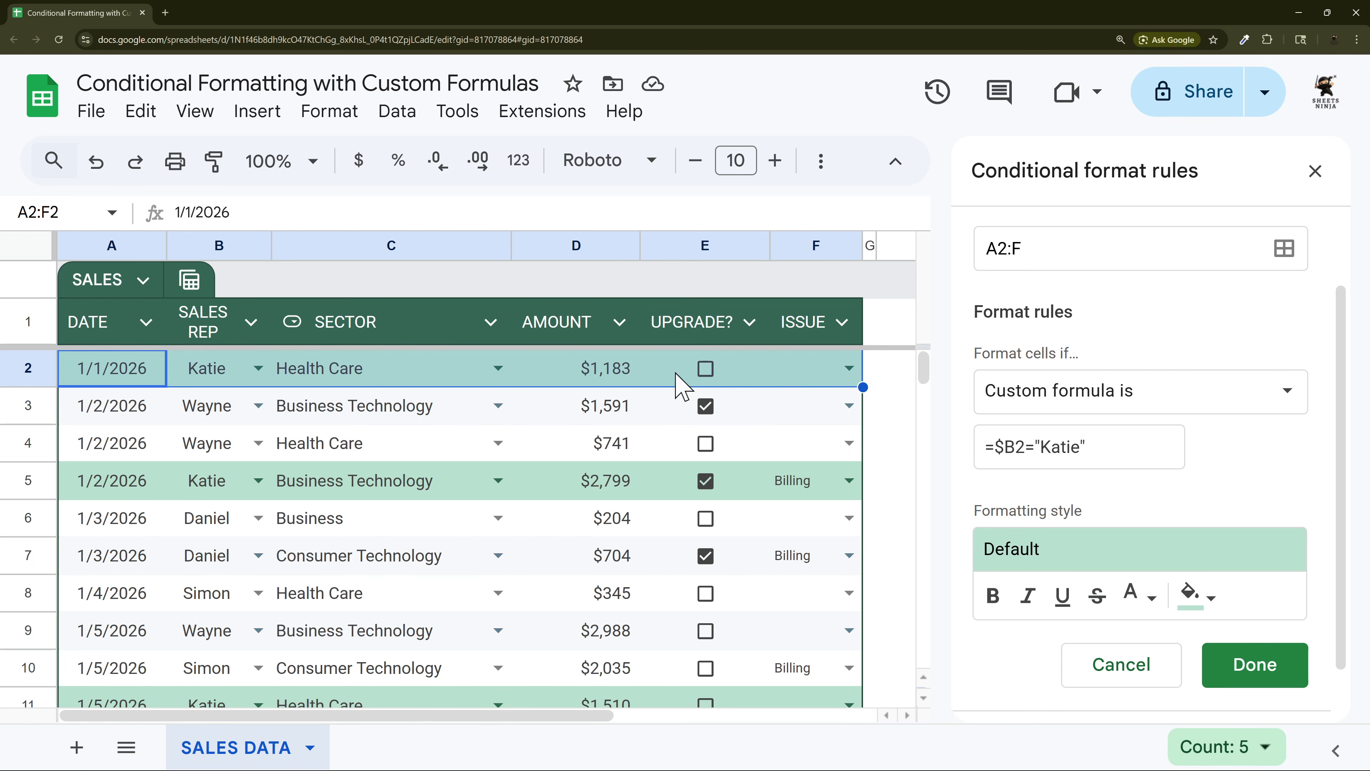
{"action": "left_click", "coordinate": [108, 406]}
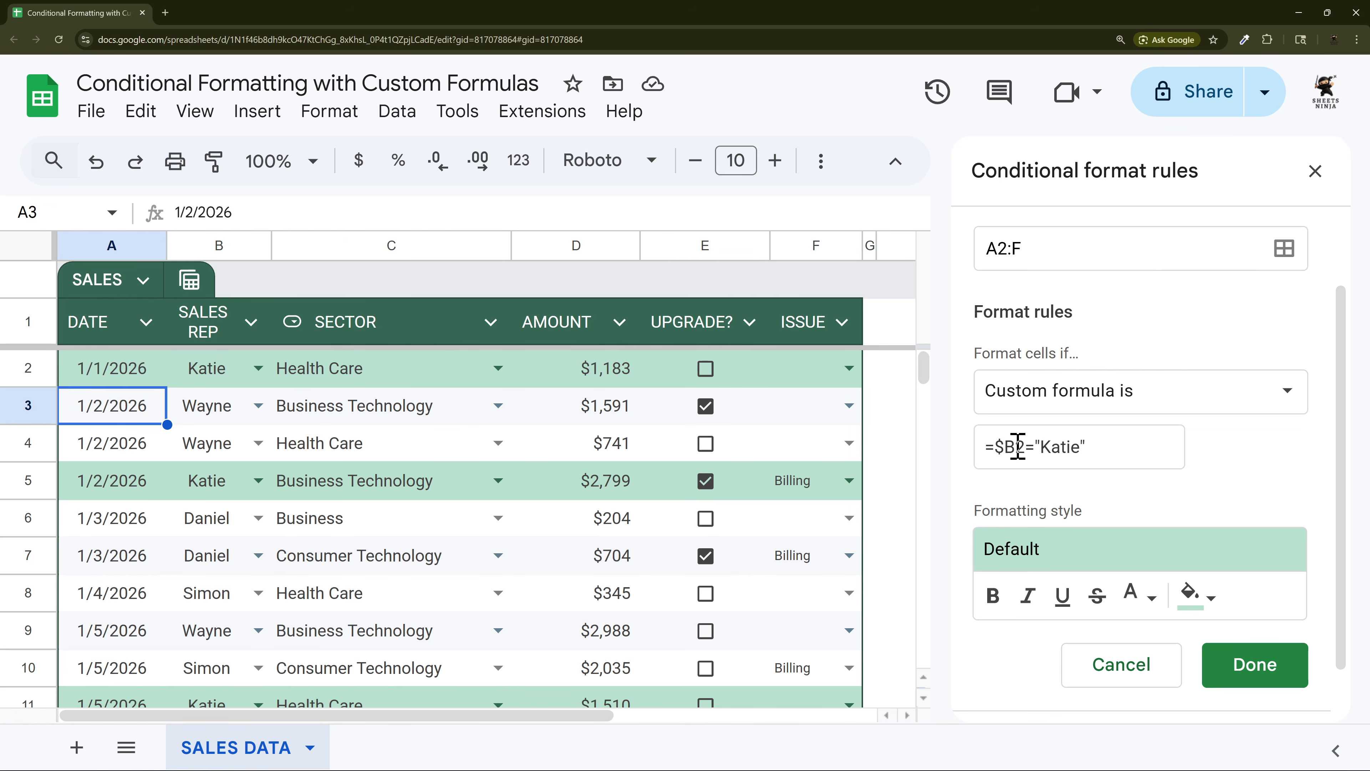
{"action": "left_click_drag", "start_coordinate": [1018, 446], "coordinate": [1026, 446]}
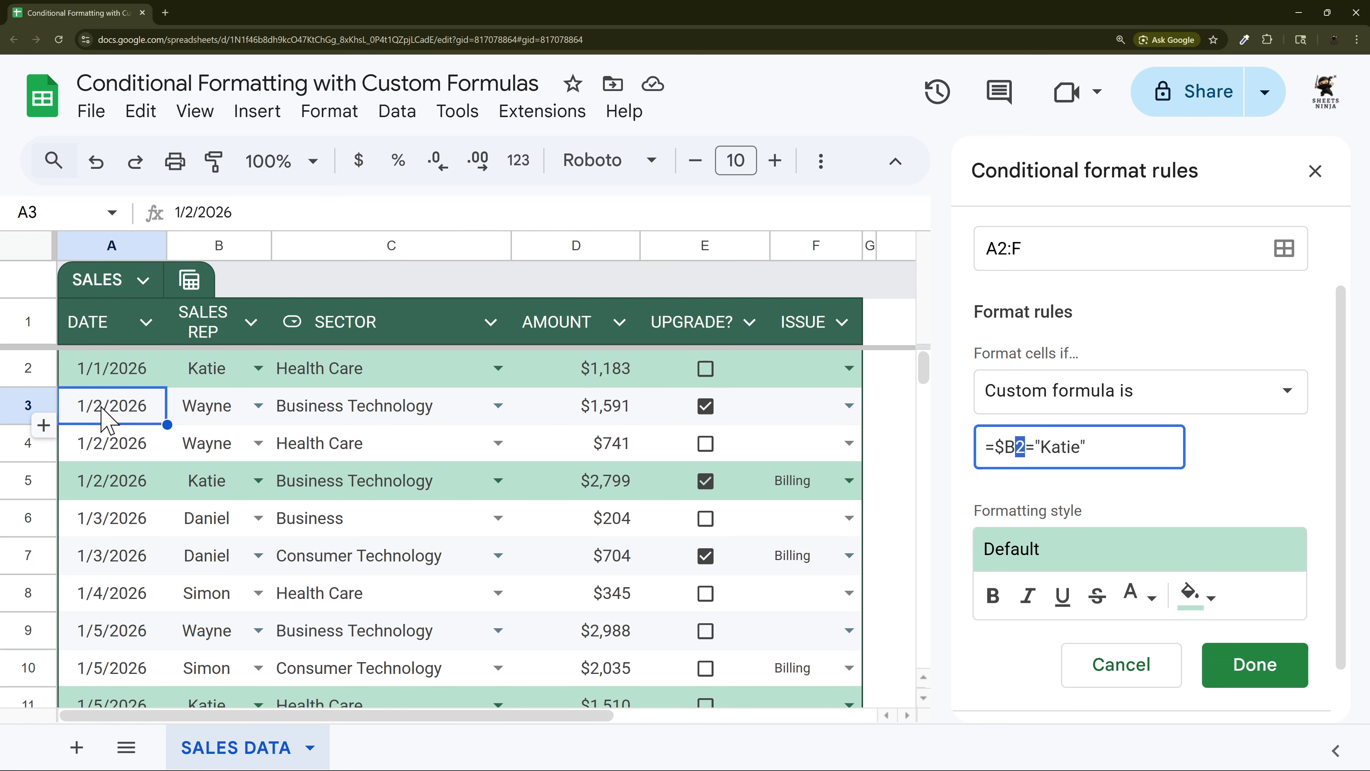
{"action": "left_click", "coordinate": [207, 415]}
{"action": "left_click", "coordinate": [115, 419]}
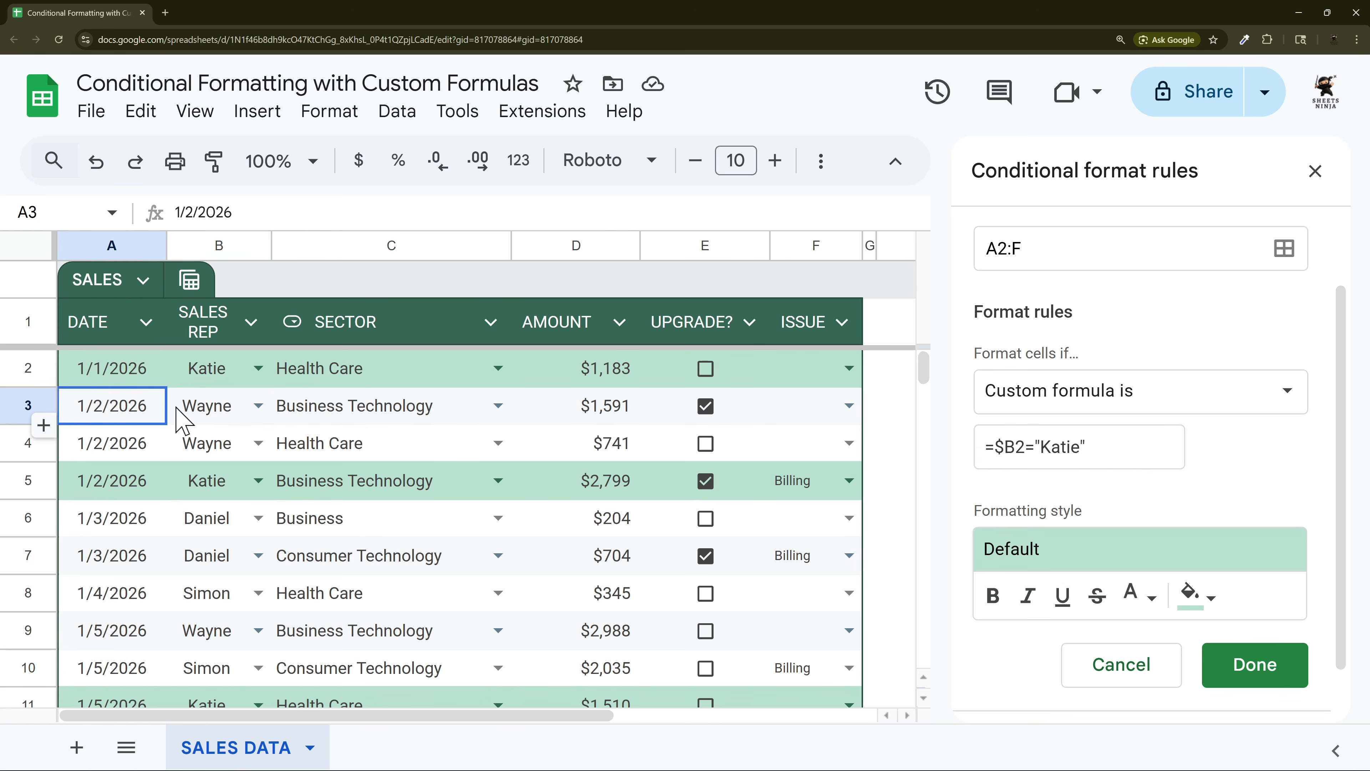
{"action": "left_click", "coordinate": [847, 421], "text": "shift"}
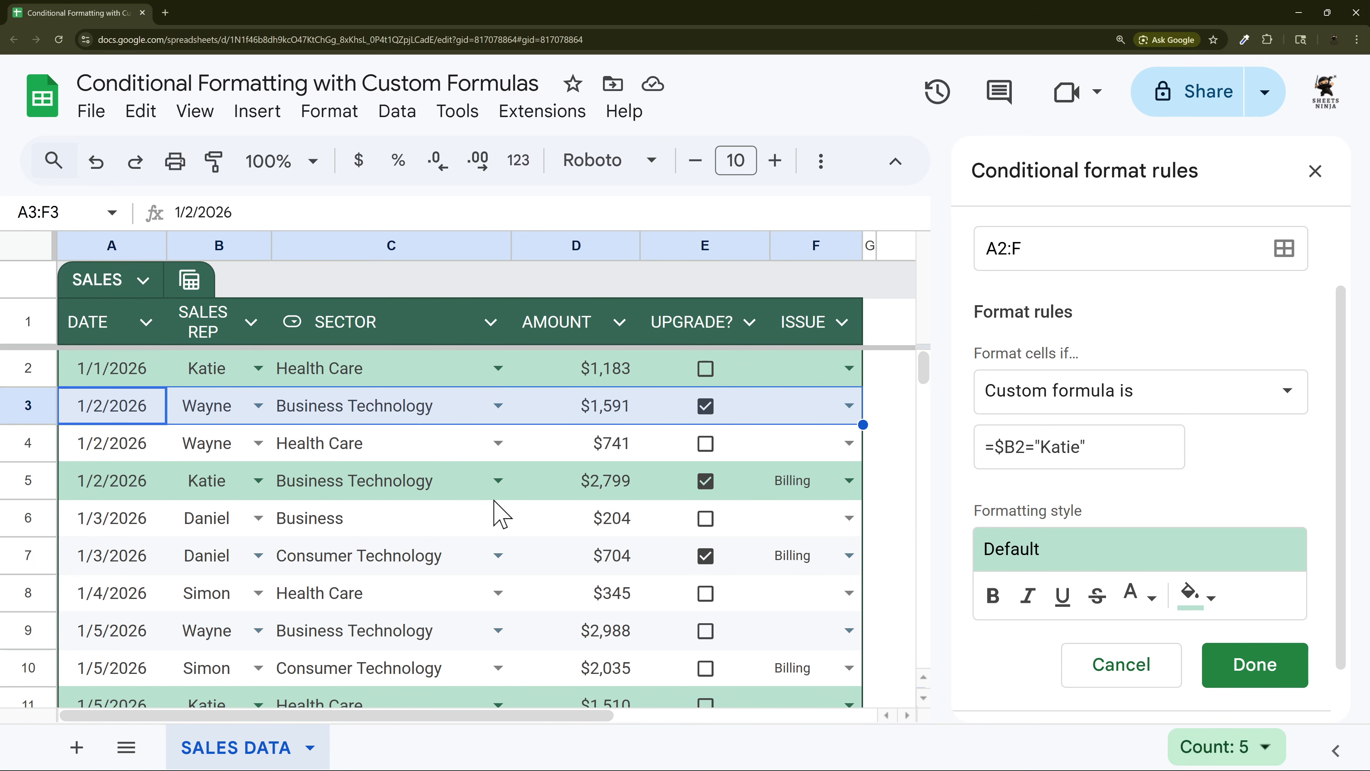
{"action": "left_click_drag", "start_coordinate": [1001, 447], "coordinate": [1006, 449]}
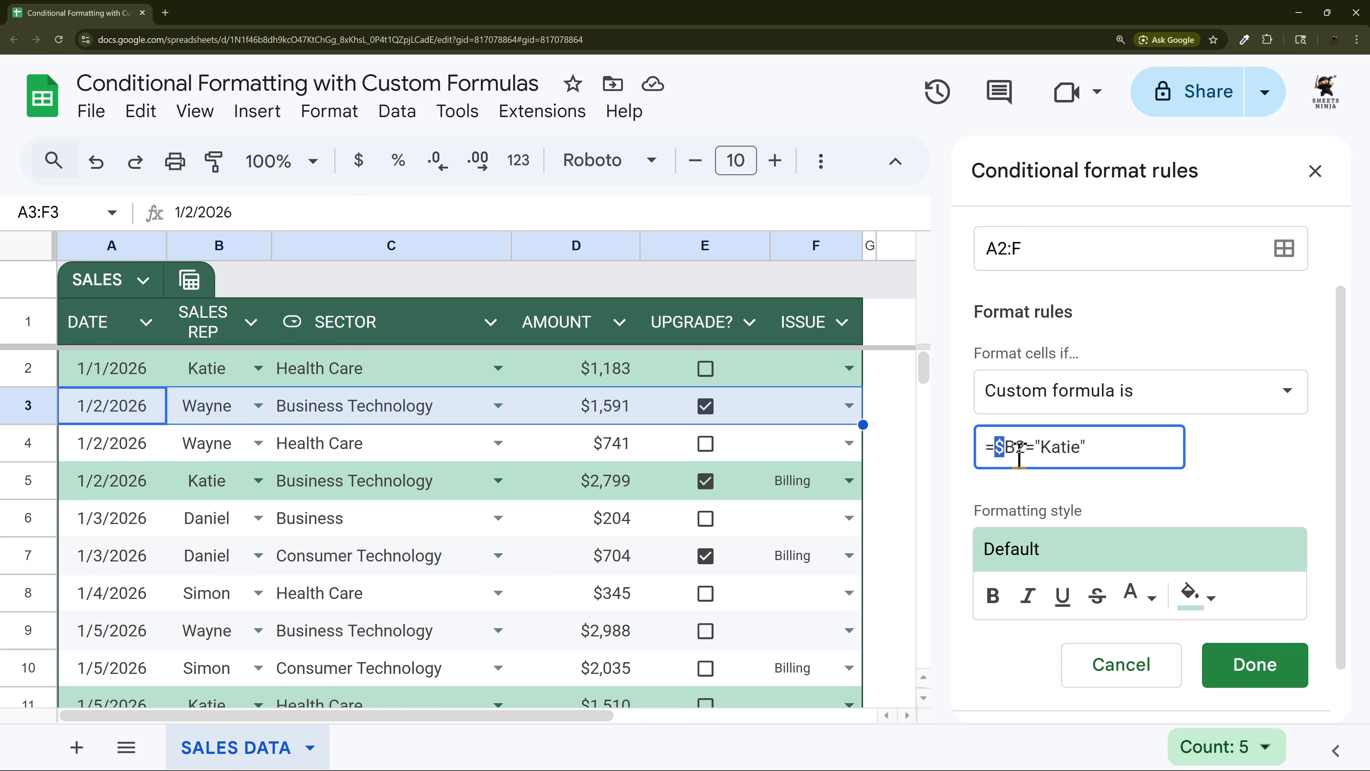
Step: Give the rule a light yellow fill, save it and close the conditional formatting rules
{"action": "scroll", "coordinate": [1049, 319], "scroll_direction": "up", "scroll_amount": 2}
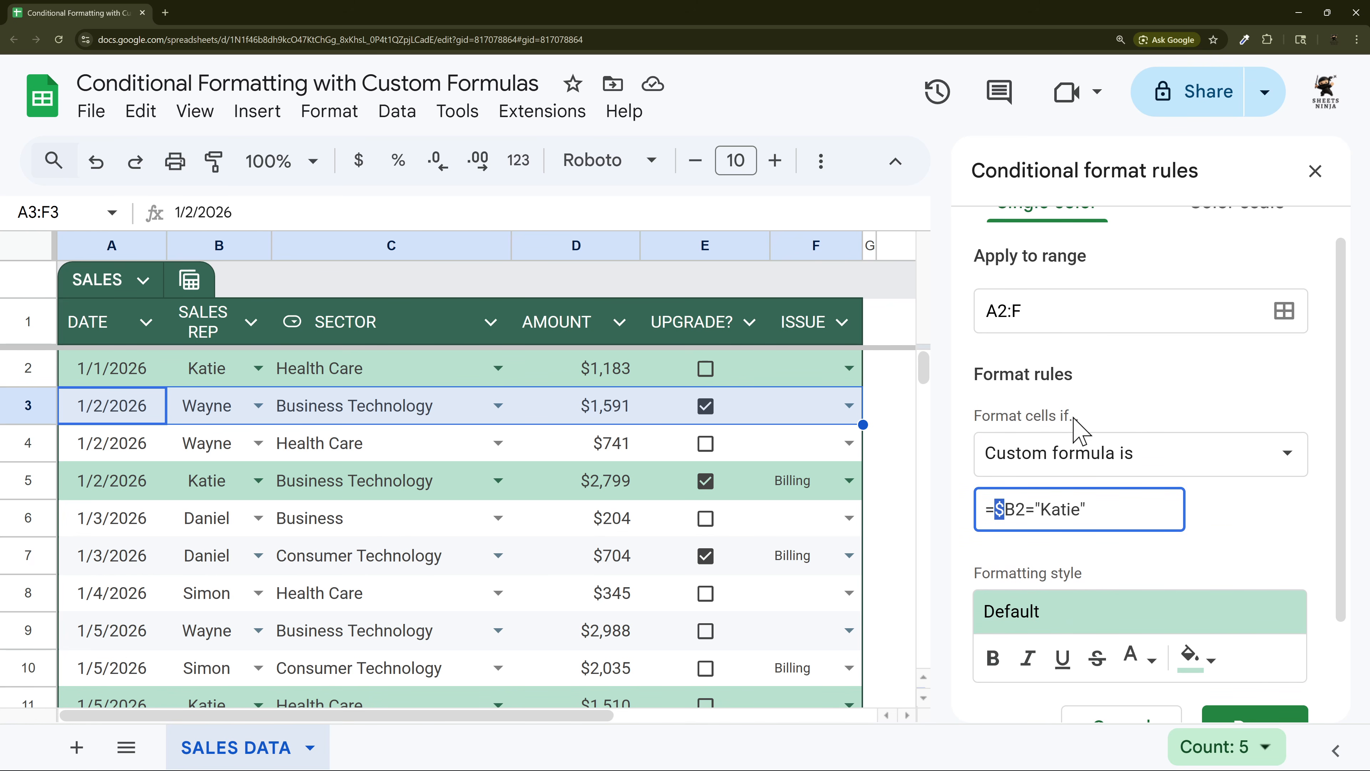
{"action": "scroll", "coordinate": [1077, 430], "scroll_direction": "down", "scroll_amount": 1}
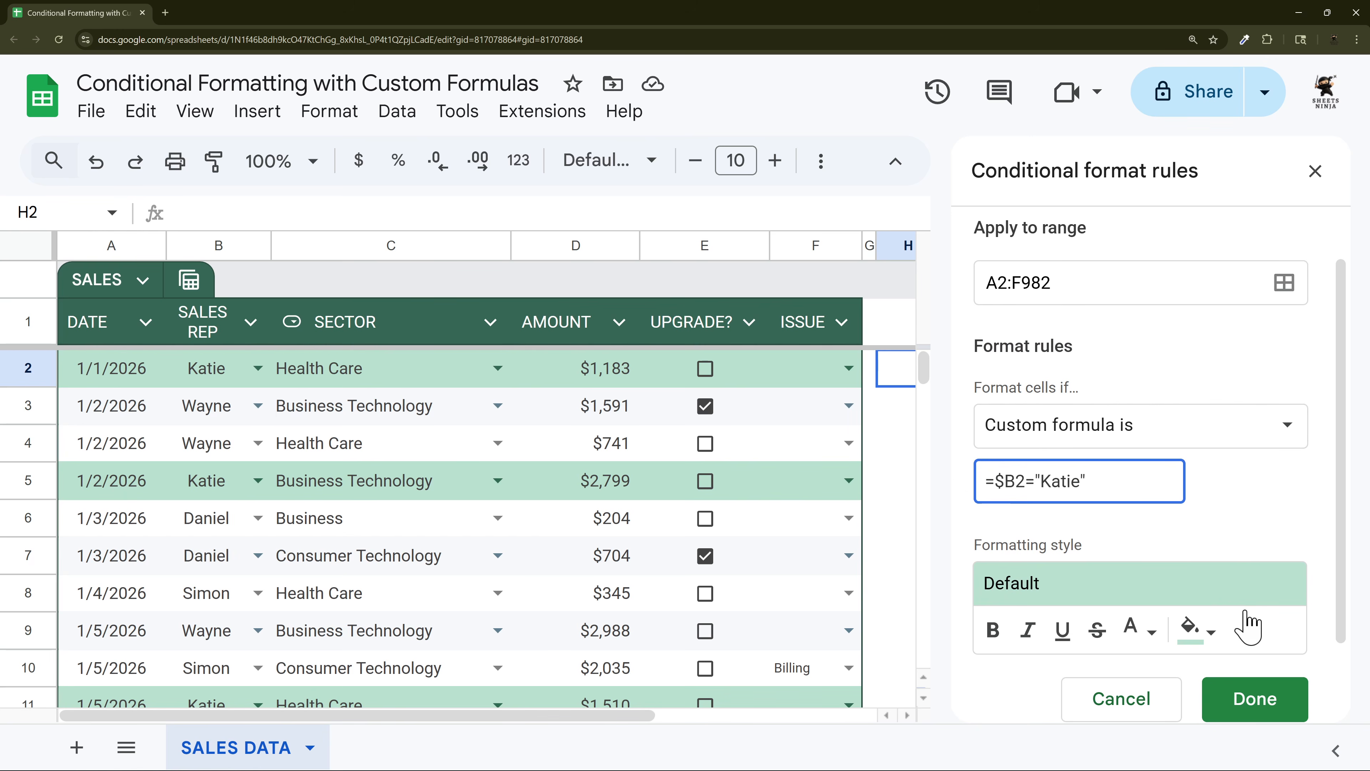
{"action": "left_click", "coordinate": [1208, 630]}
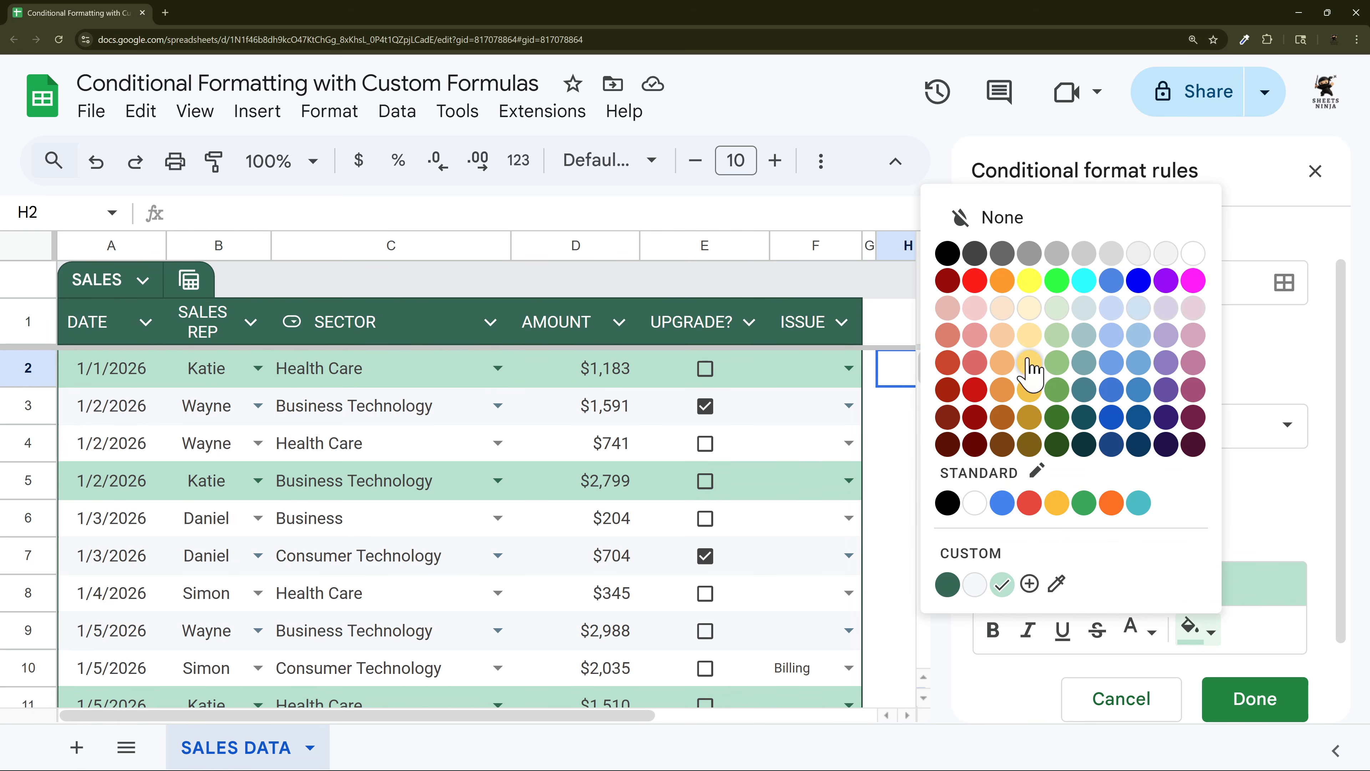
{"action": "left_click", "coordinate": [1028, 336]}
{"action": "scroll", "coordinate": [1173, 561], "scroll_direction": "up", "scroll_amount": 2}
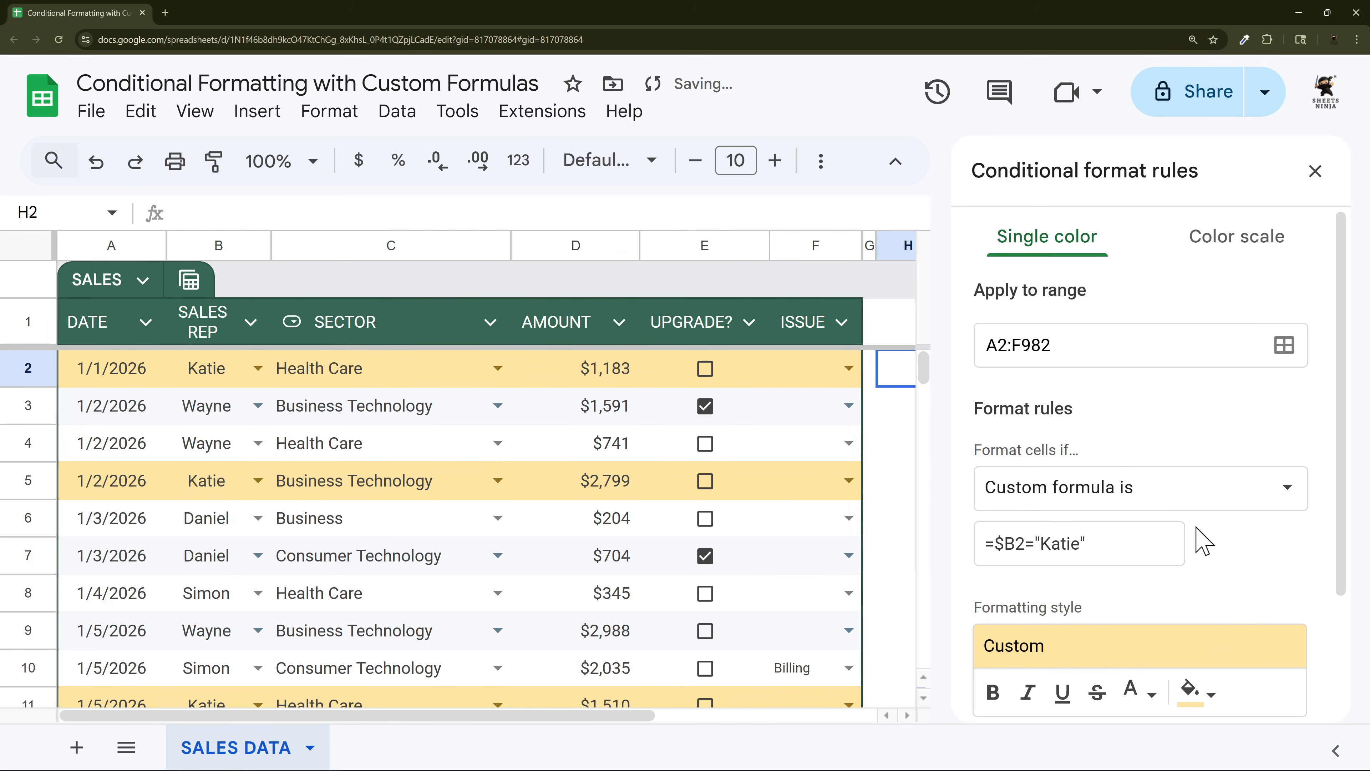
{"action": "scroll", "coordinate": [1263, 608], "scroll_direction": "down", "scroll_amount": 3}
{"action": "left_click", "coordinate": [1262, 604]}
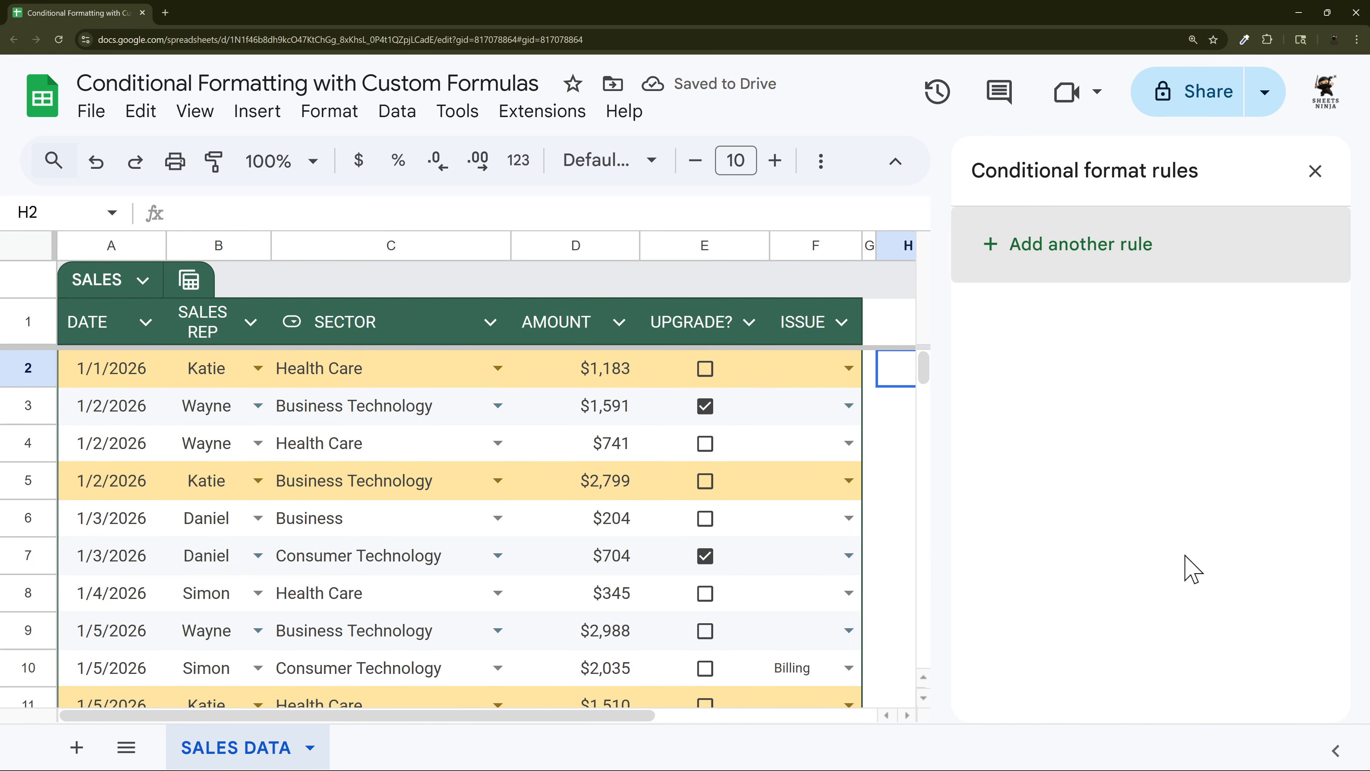
{"action": "left_click", "coordinate": [895, 407]}
{"action": "left_click", "coordinate": [1315, 172]}
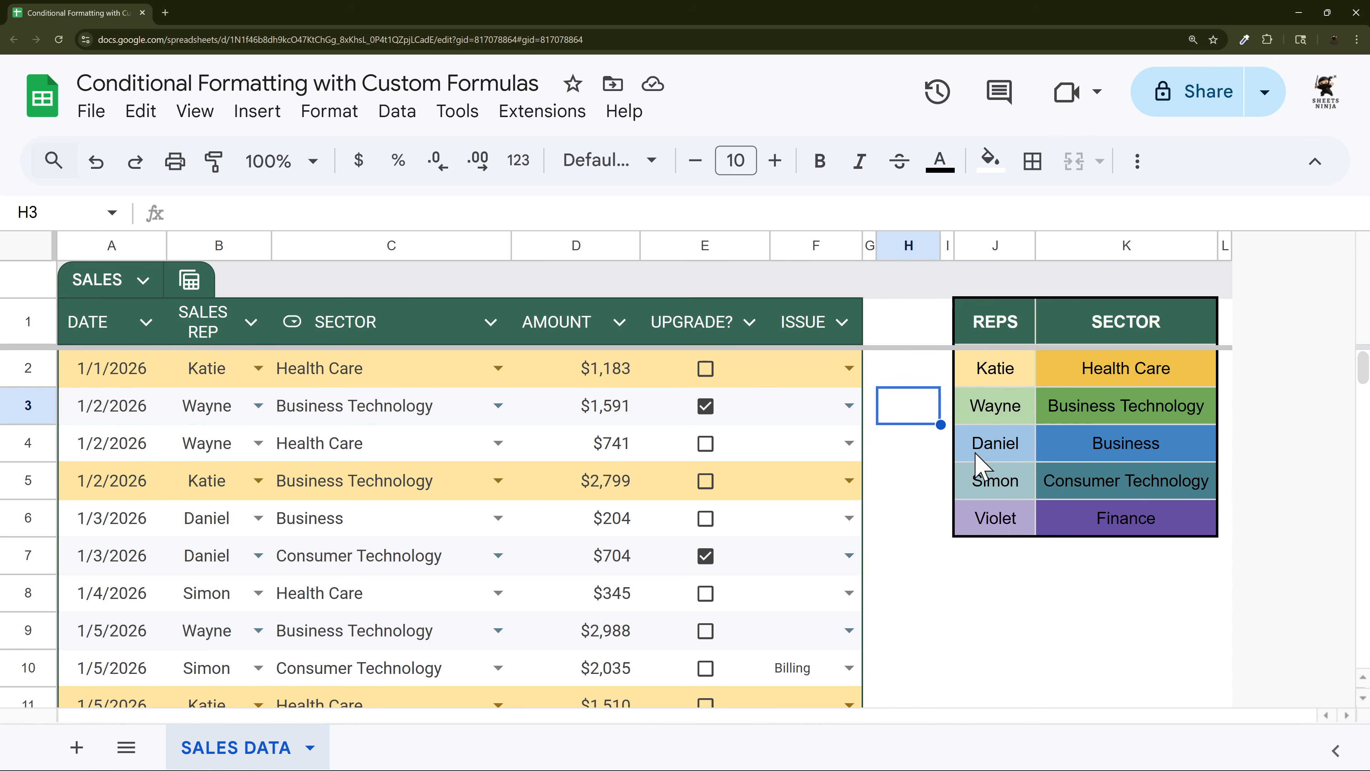
Step: Reopen the conditional formatting rules from cell B2 and bring the REPS and SECTOR colour key into view
{"action": "left_click", "coordinate": [994, 374]}
{"action": "left_click", "coordinate": [246, 378]}
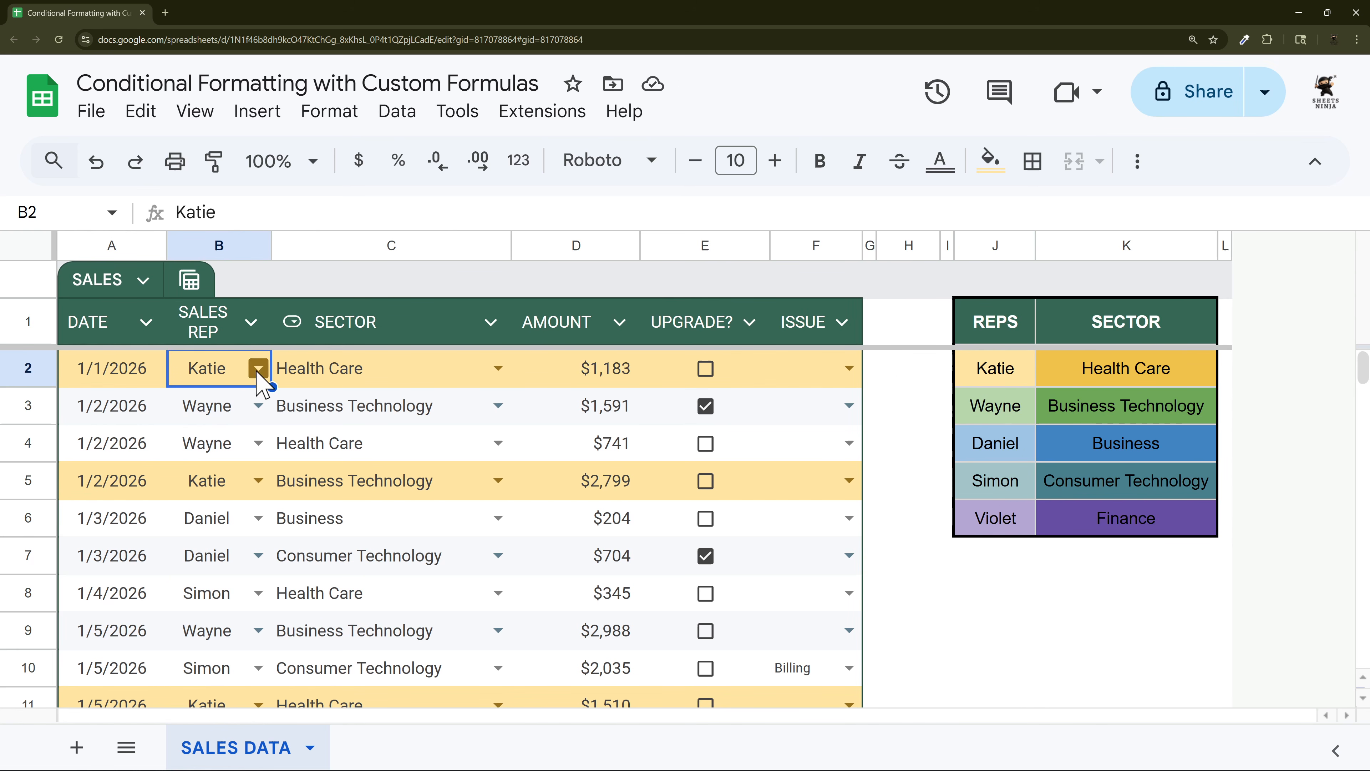
{"action": "left_click", "coordinate": [968, 374]}
{"action": "left_click", "coordinate": [208, 387]}
{"action": "left_click", "coordinate": [329, 111]}
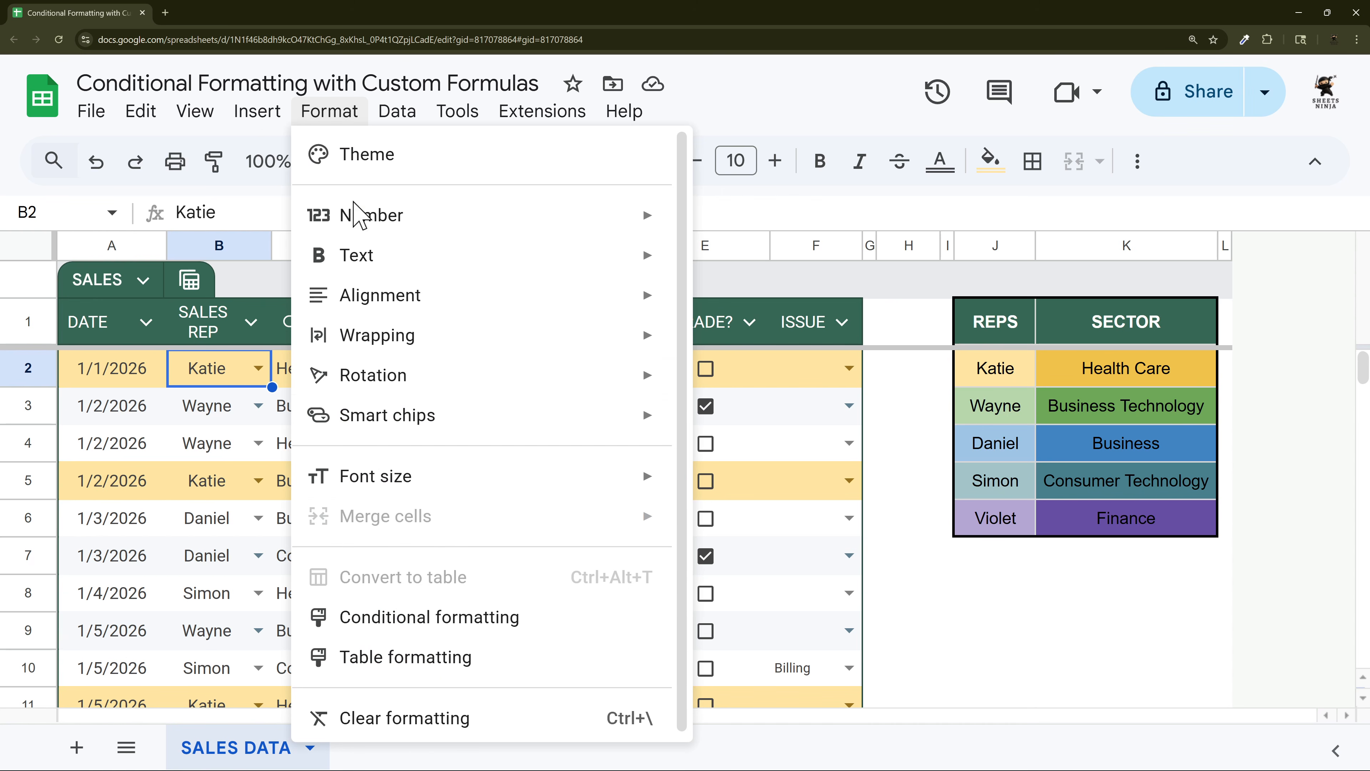
{"action": "left_click", "coordinate": [431, 616]}
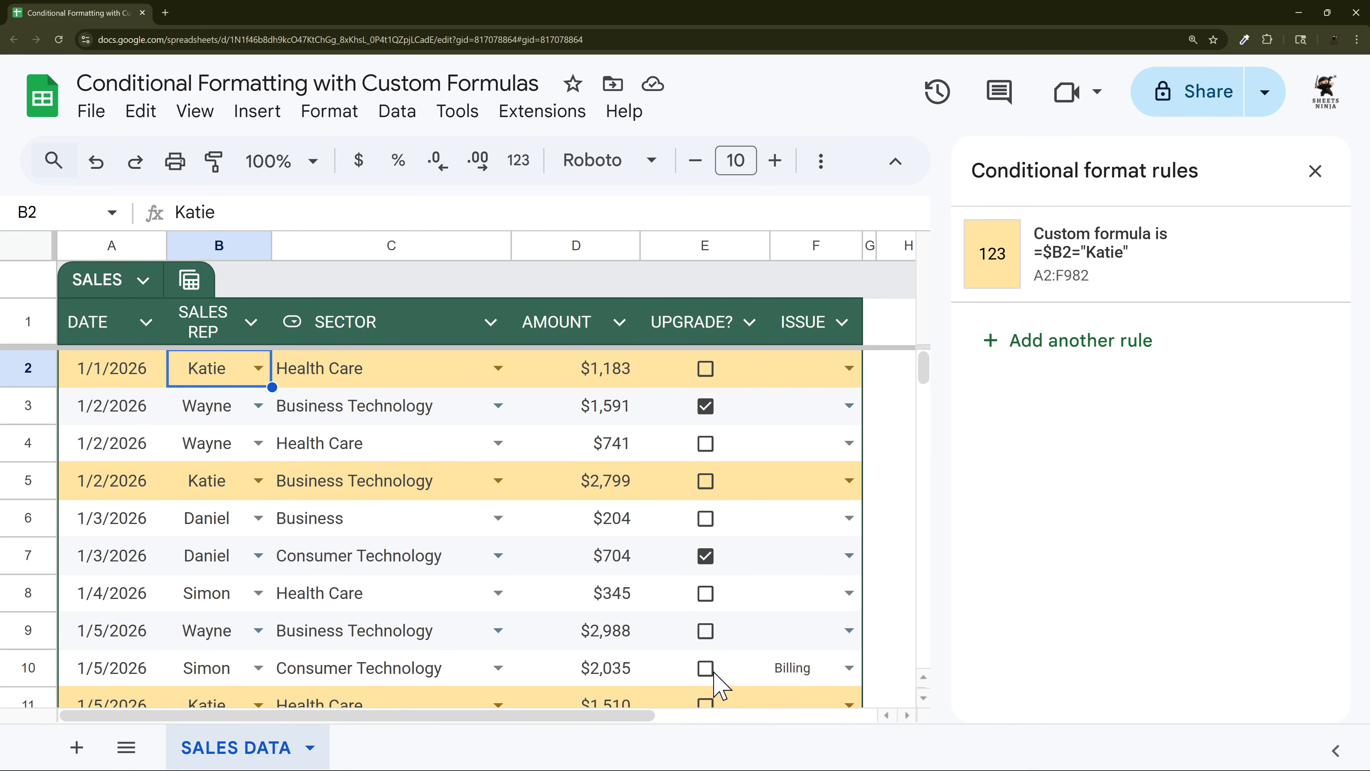
{"action": "left_click_drag", "start_coordinate": [612, 716], "coordinate": [841, 748]}
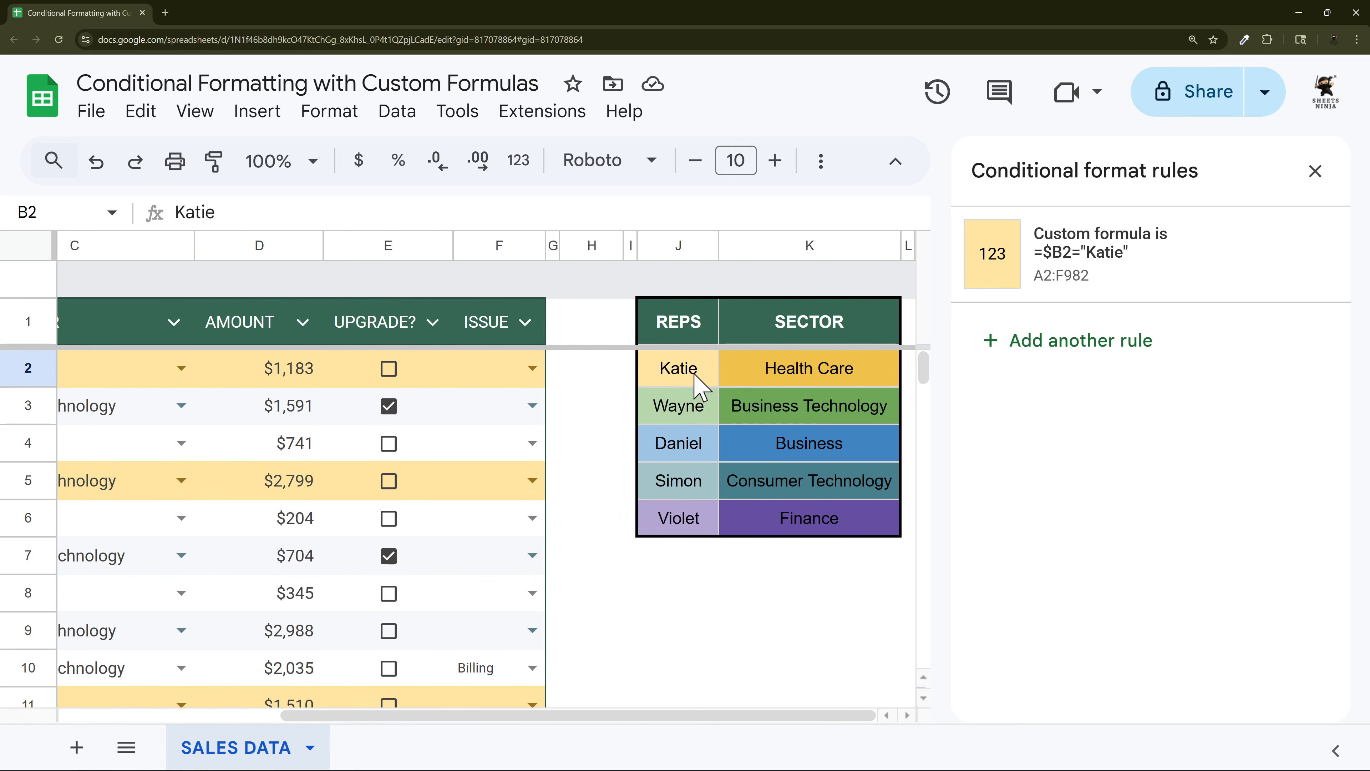
Step: Replace the quoted rep name in the A2:F982 rule's custom formula with a reference to cell J2
{"action": "left_click_drag", "start_coordinate": [697, 380], "coordinate": [664, 556]}
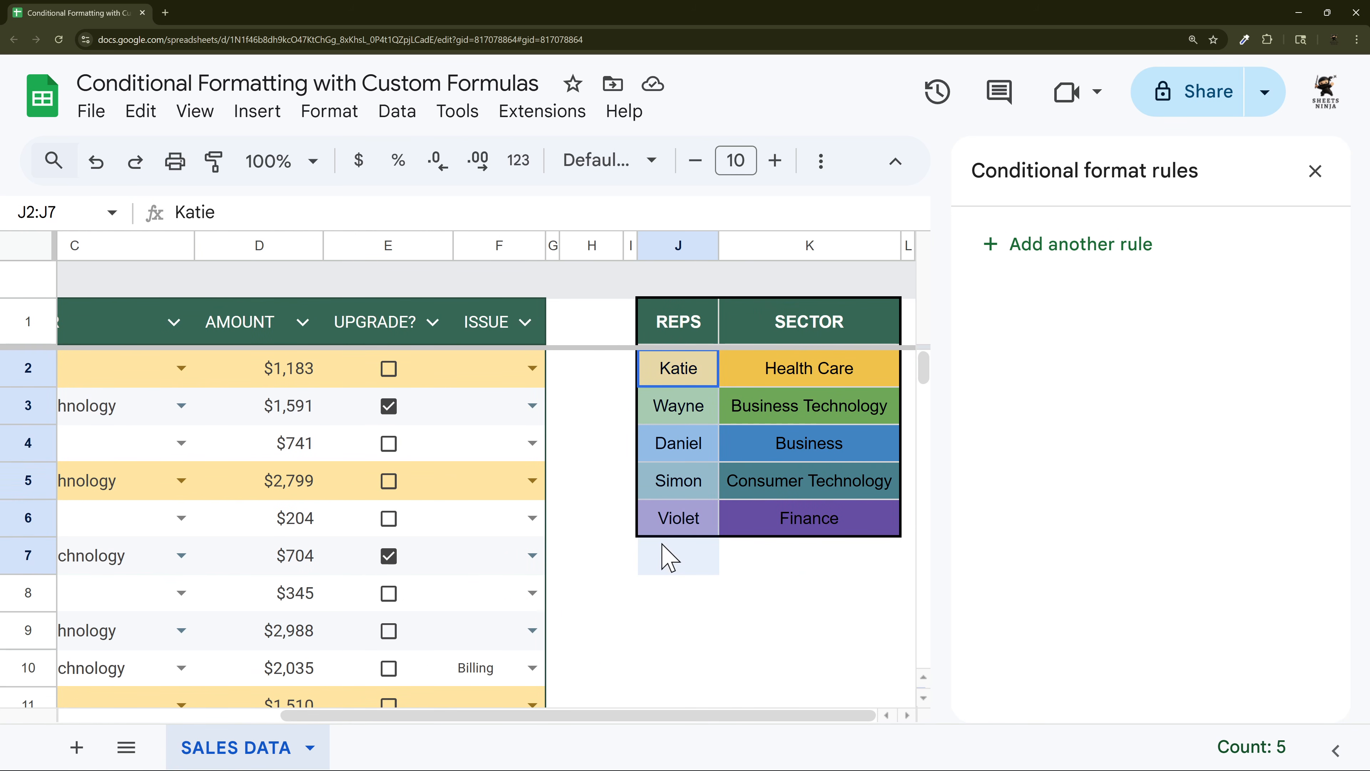
{"action": "left_click", "coordinate": [147, 495]}
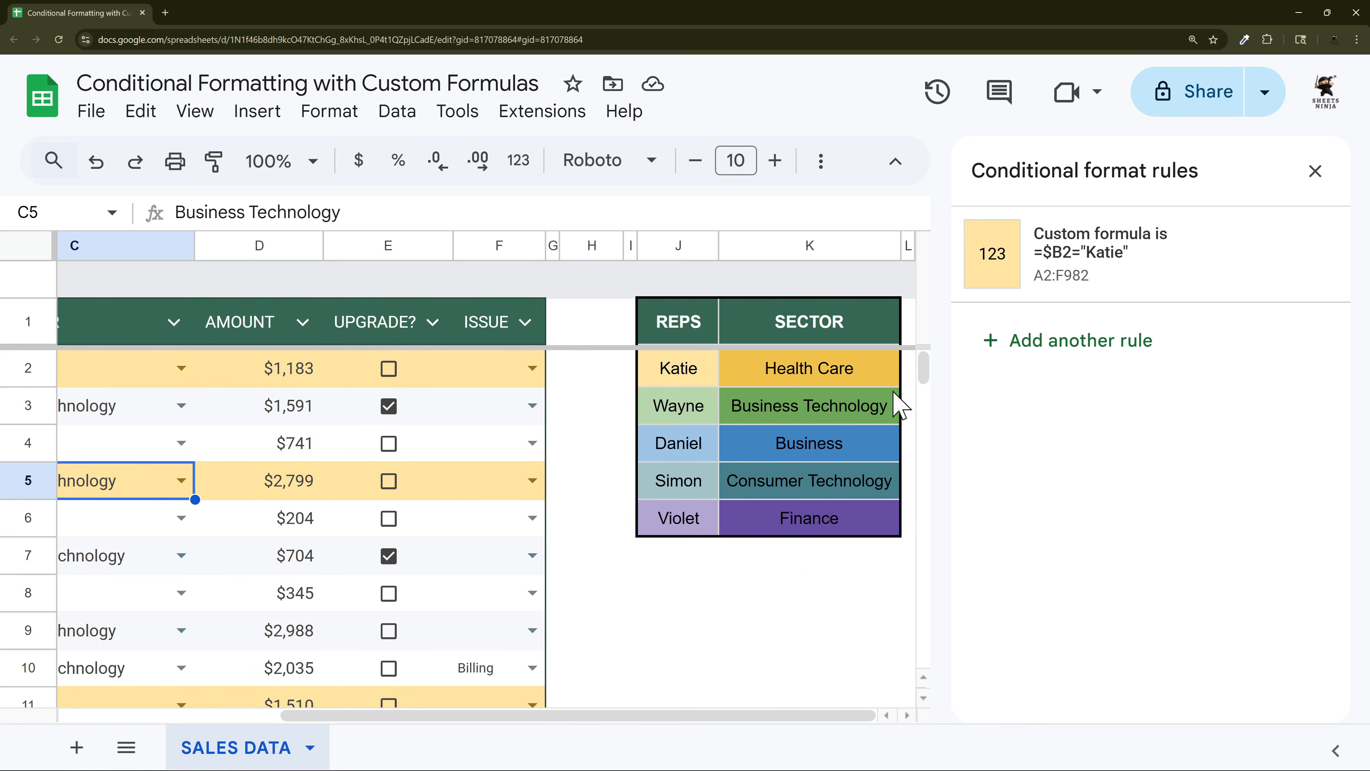
{"action": "left_click", "coordinate": [1040, 278]}
{"action": "left_click_drag", "start_coordinate": [1038, 543], "coordinate": [1135, 542]}
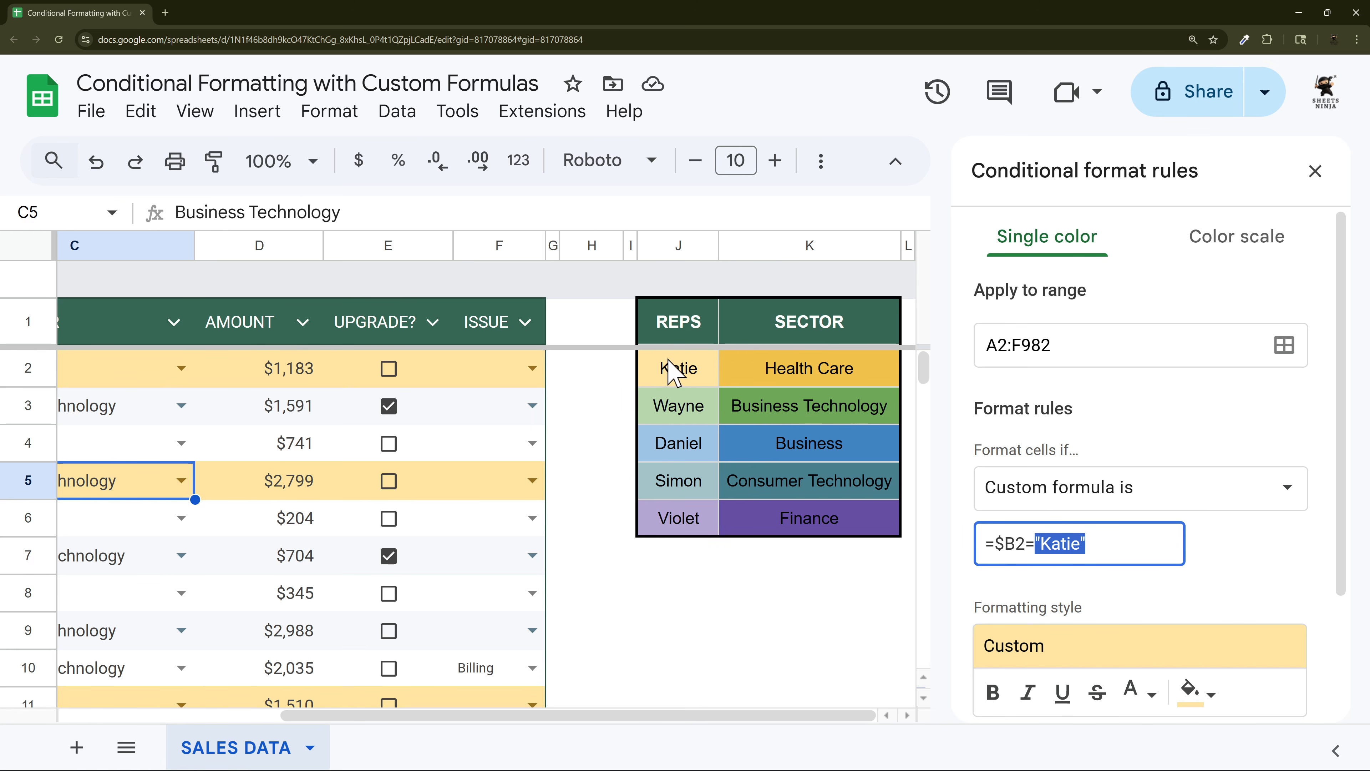
{"action": "type", "text": "J2"}
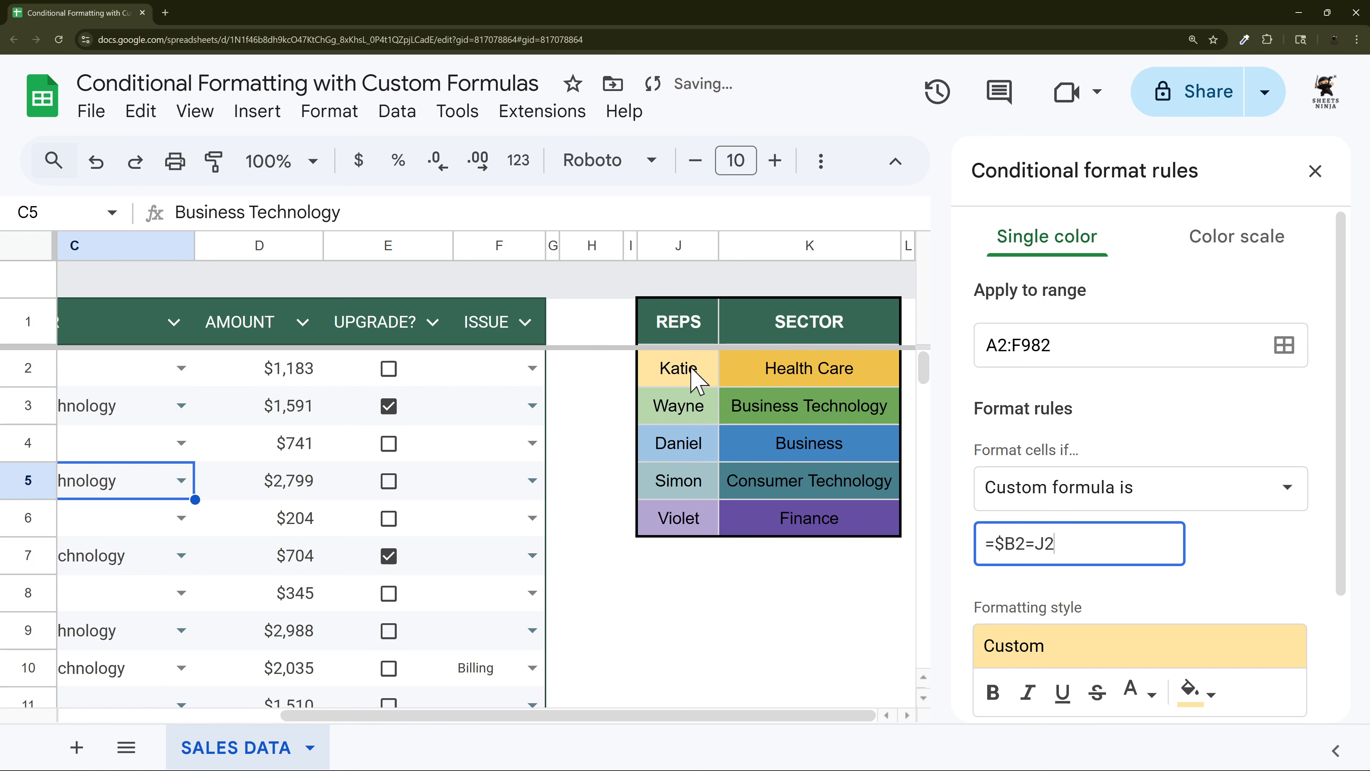
Step: Make the formula's J2 reference absolute so it reads =$B2=$J$2, and save the rule
{"action": "left_click_drag", "start_coordinate": [817, 716], "coordinate": [885, 761]}
{"action": "left_click", "coordinate": [1042, 545]}
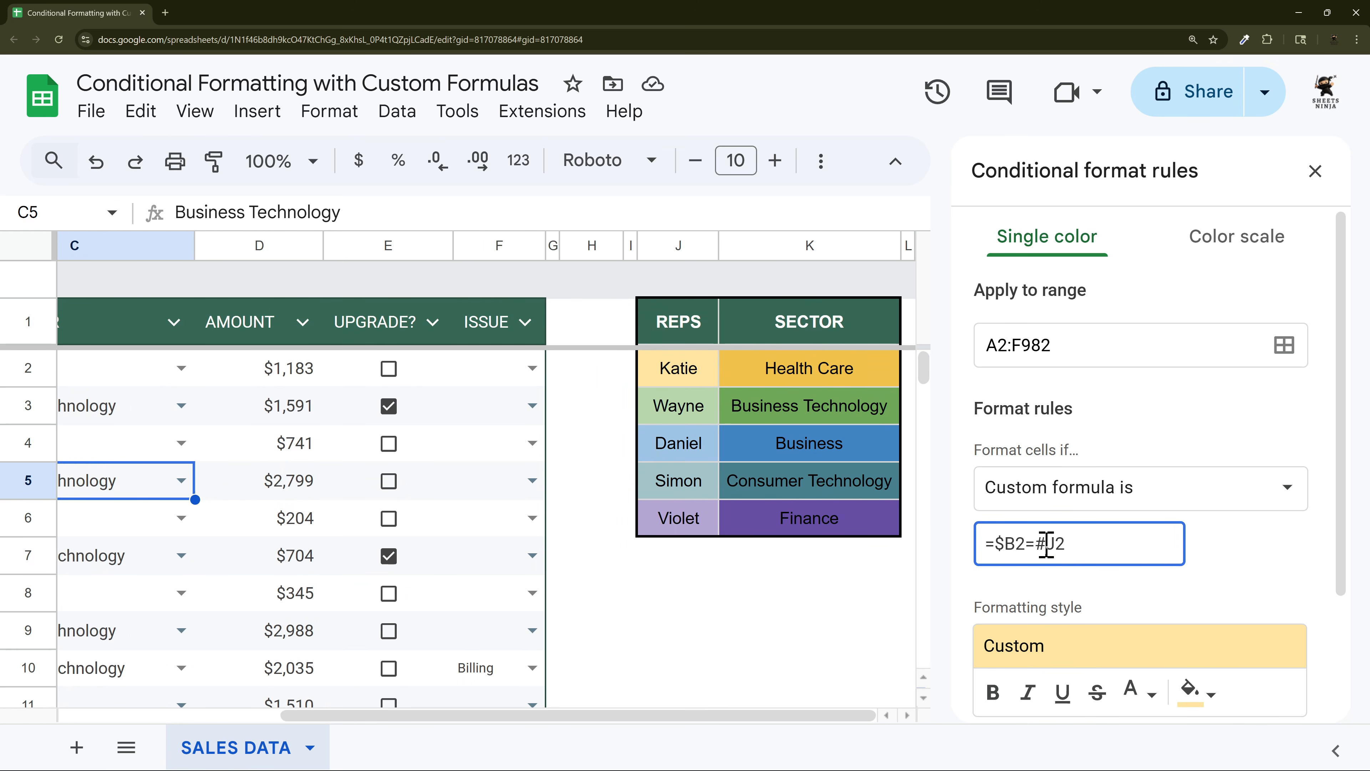
{"action": "type", "text": "$"}
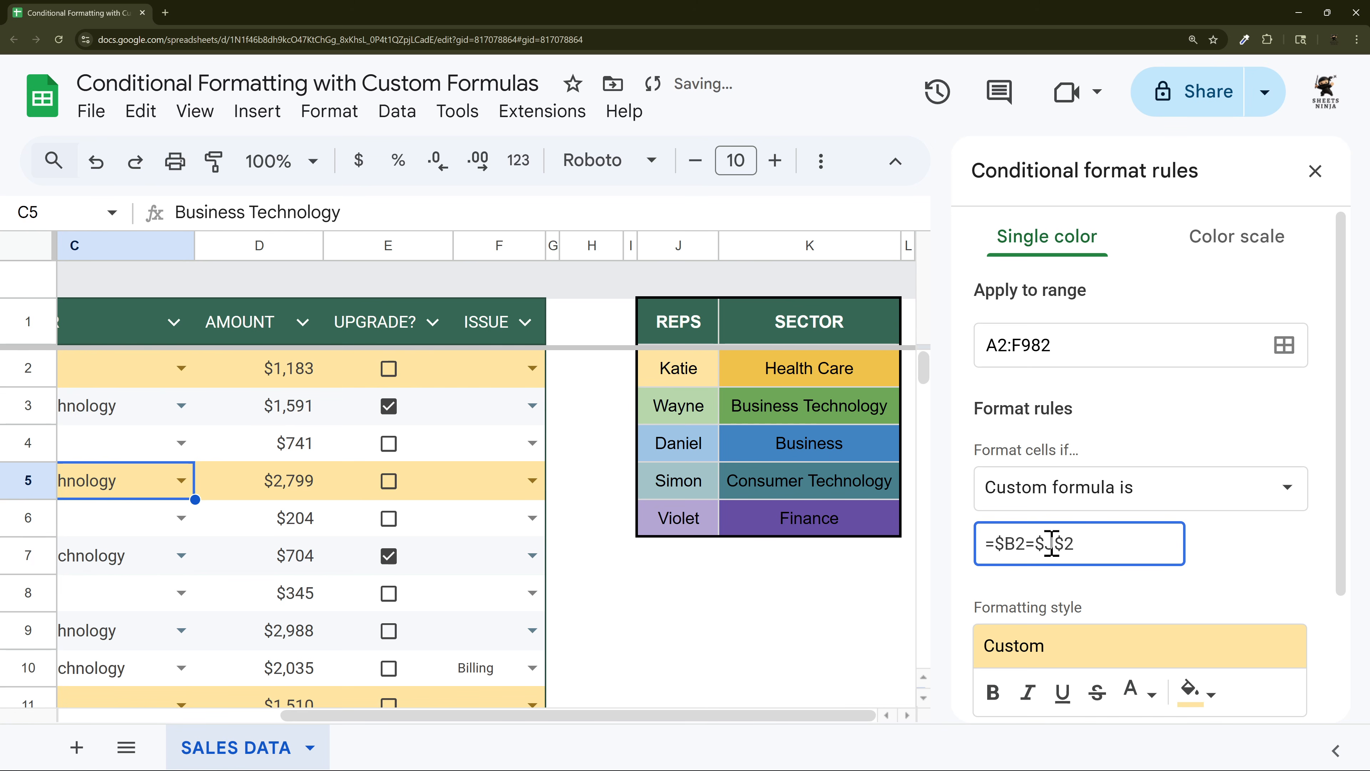
{"action": "scroll", "coordinate": [1195, 542], "scroll_direction": "down", "scroll_amount": 2}
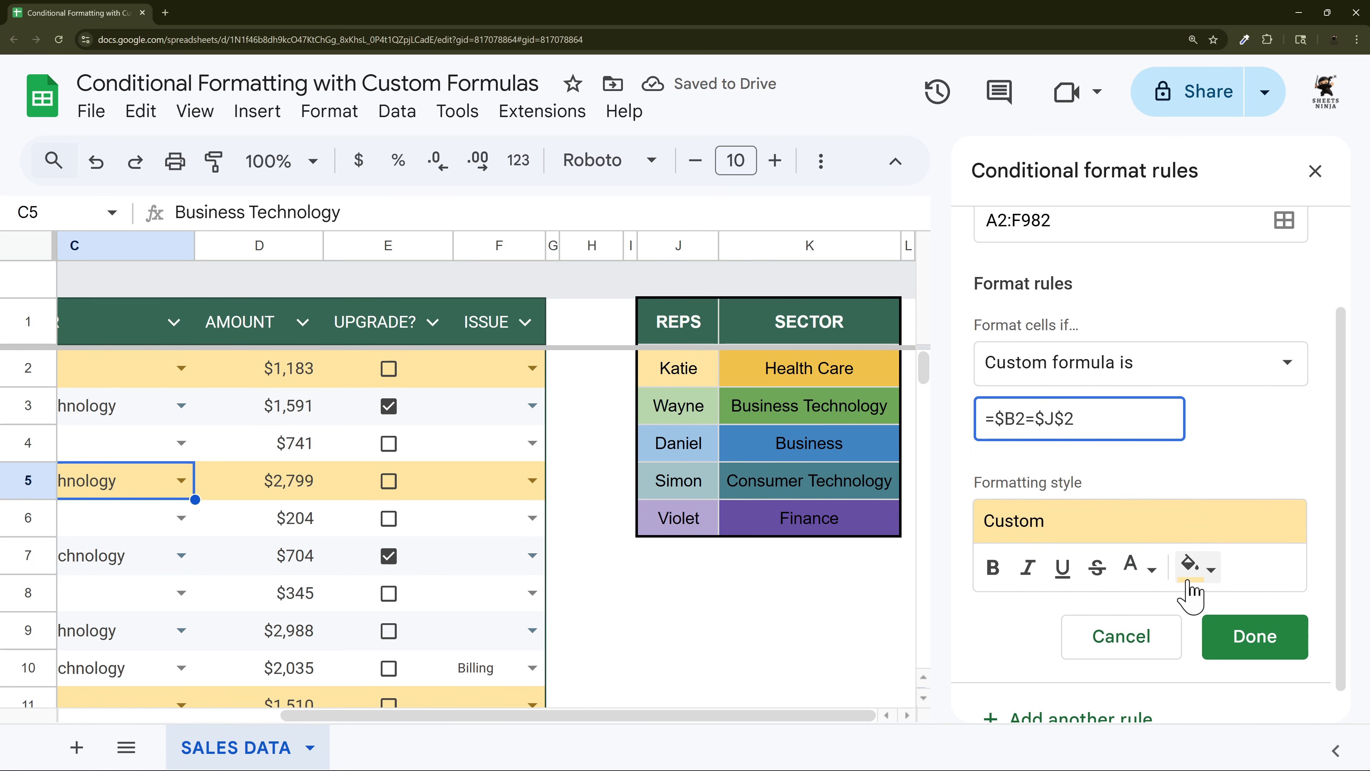
{"action": "left_click", "coordinate": [1248, 650]}
Step: Test the rule by replacing the rep name in J2 with the one listed in J4
{"action": "left_click_drag", "start_coordinate": [879, 715], "coordinate": [584, 747]}
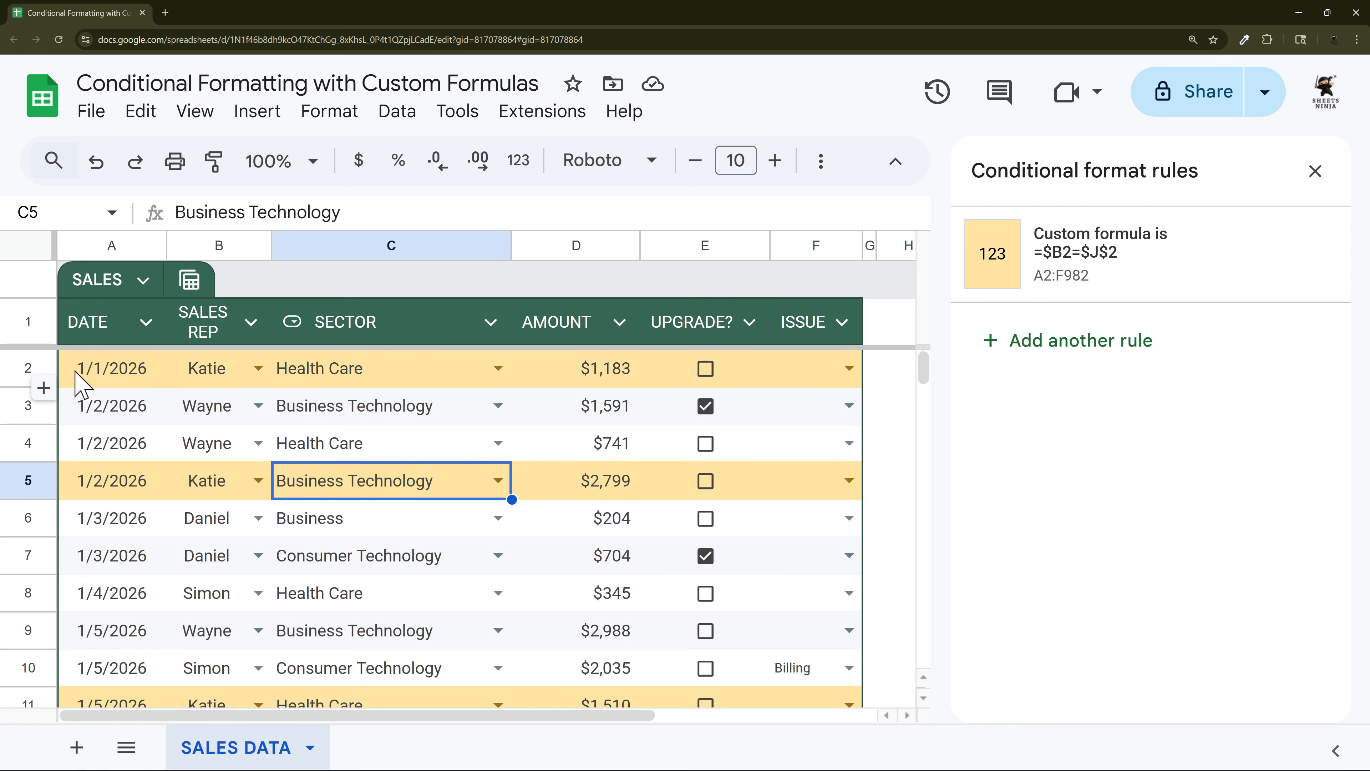
{"action": "left_click_drag", "start_coordinate": [76, 378], "coordinate": [788, 384]}
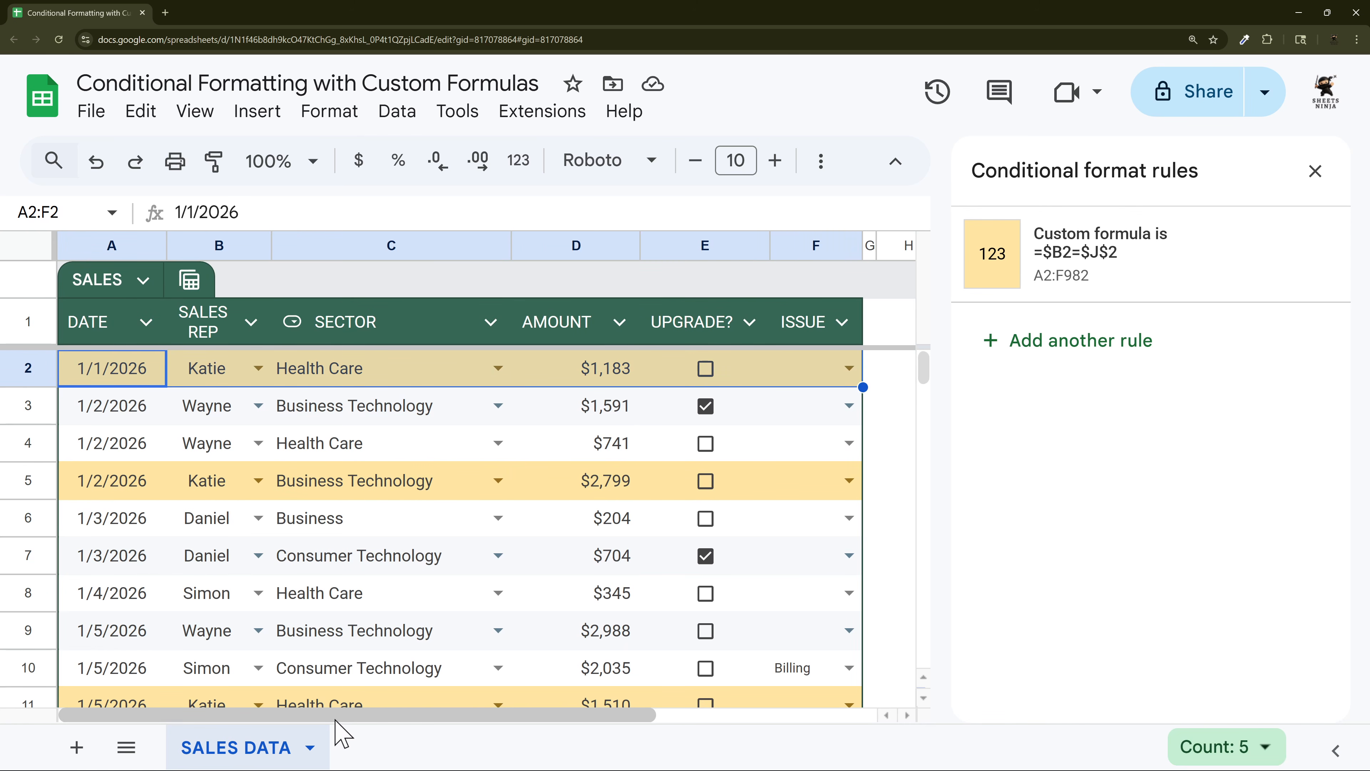
{"action": "left_click_drag", "start_coordinate": [334, 717], "coordinate": [661, 744]}
{"action": "left_click", "coordinate": [696, 380]}
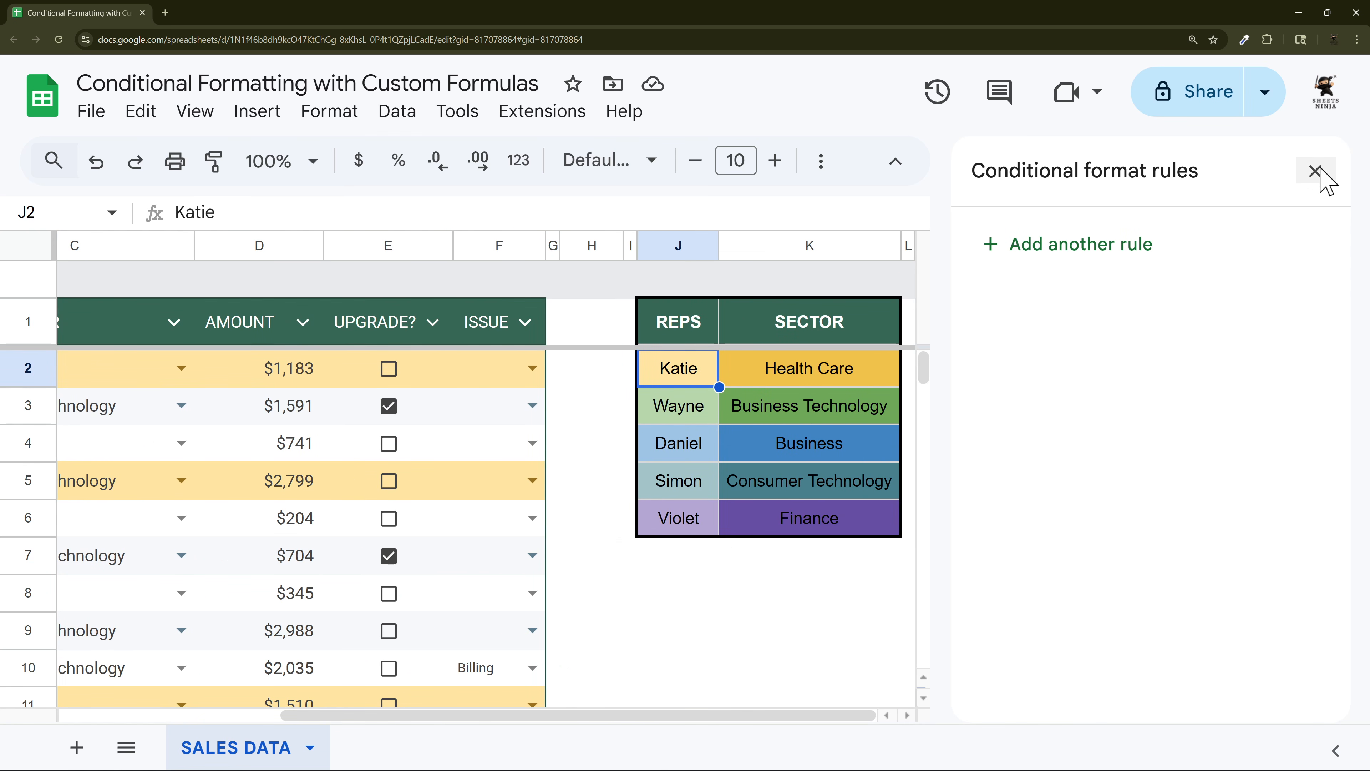
{"action": "type", "text": "Dn"}
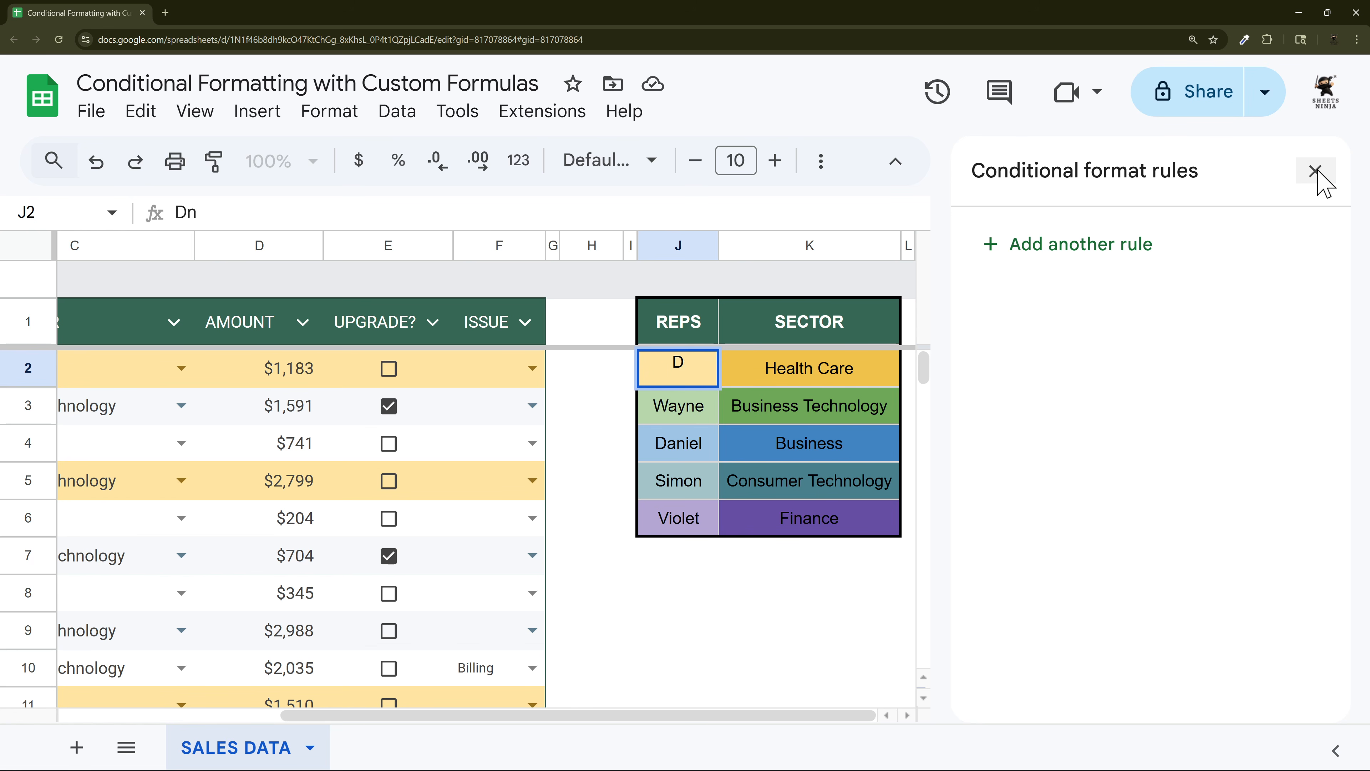
{"action": "type", "text": "ni"}
{"action": "key", "text": "Return"}
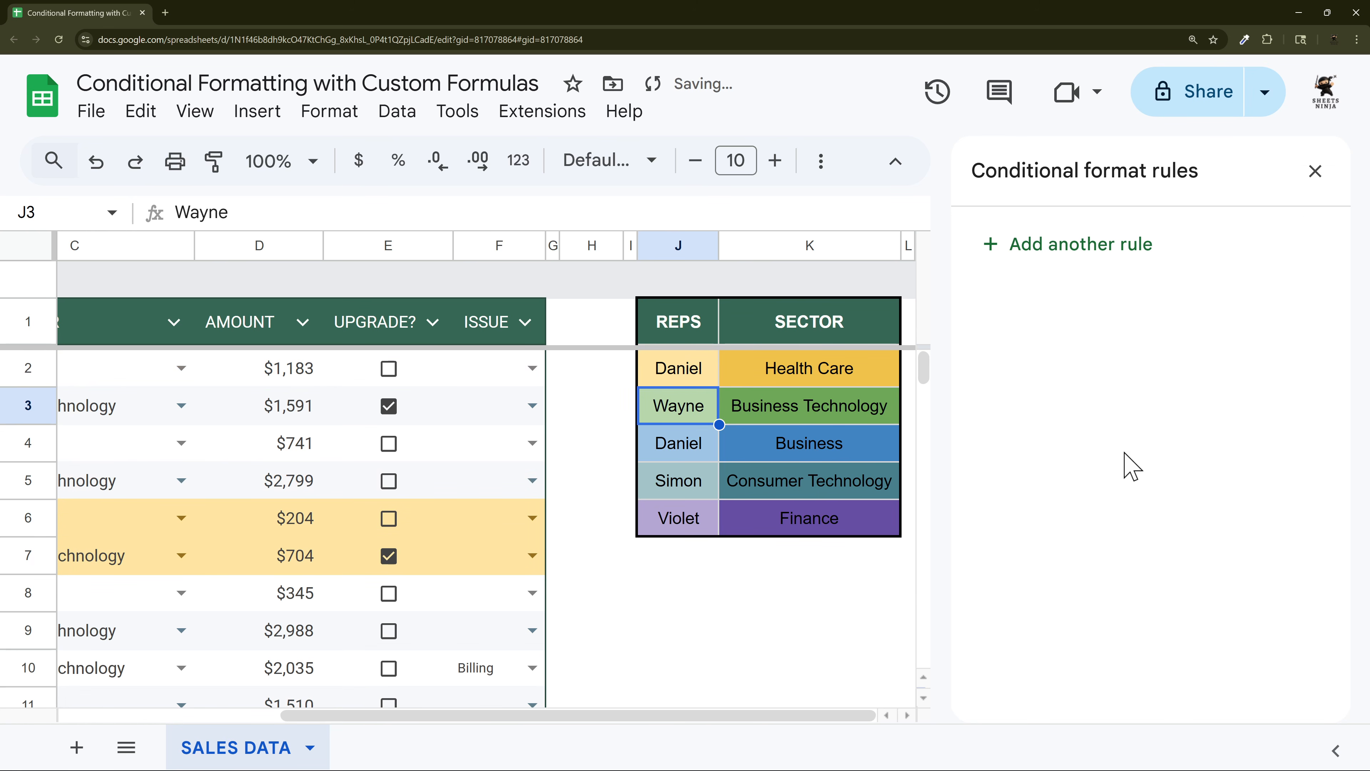
Step: Test the rule again by changing the rep name in J2 to the one listed in J5
{"action": "left_click_drag", "start_coordinate": [723, 718], "coordinate": [545, 718]}
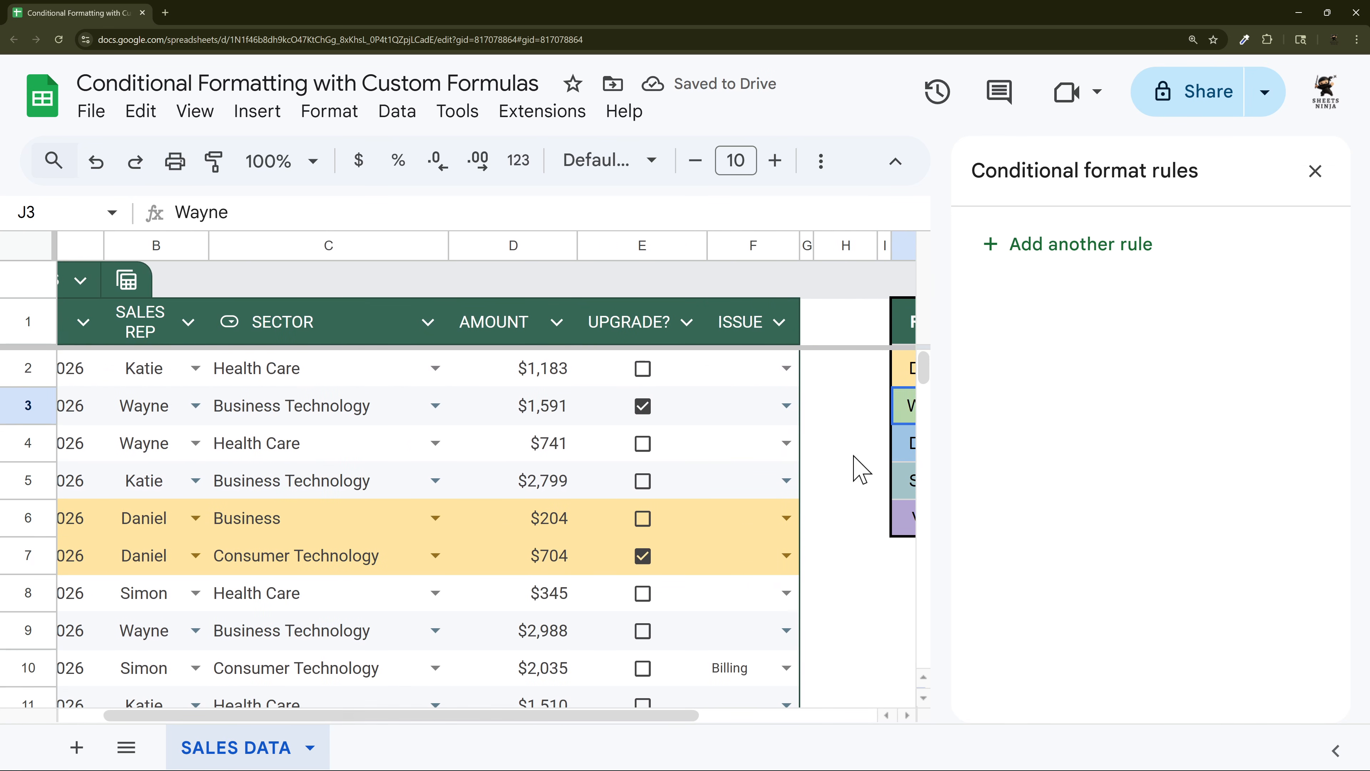
{"action": "left_click", "coordinate": [908, 372]}
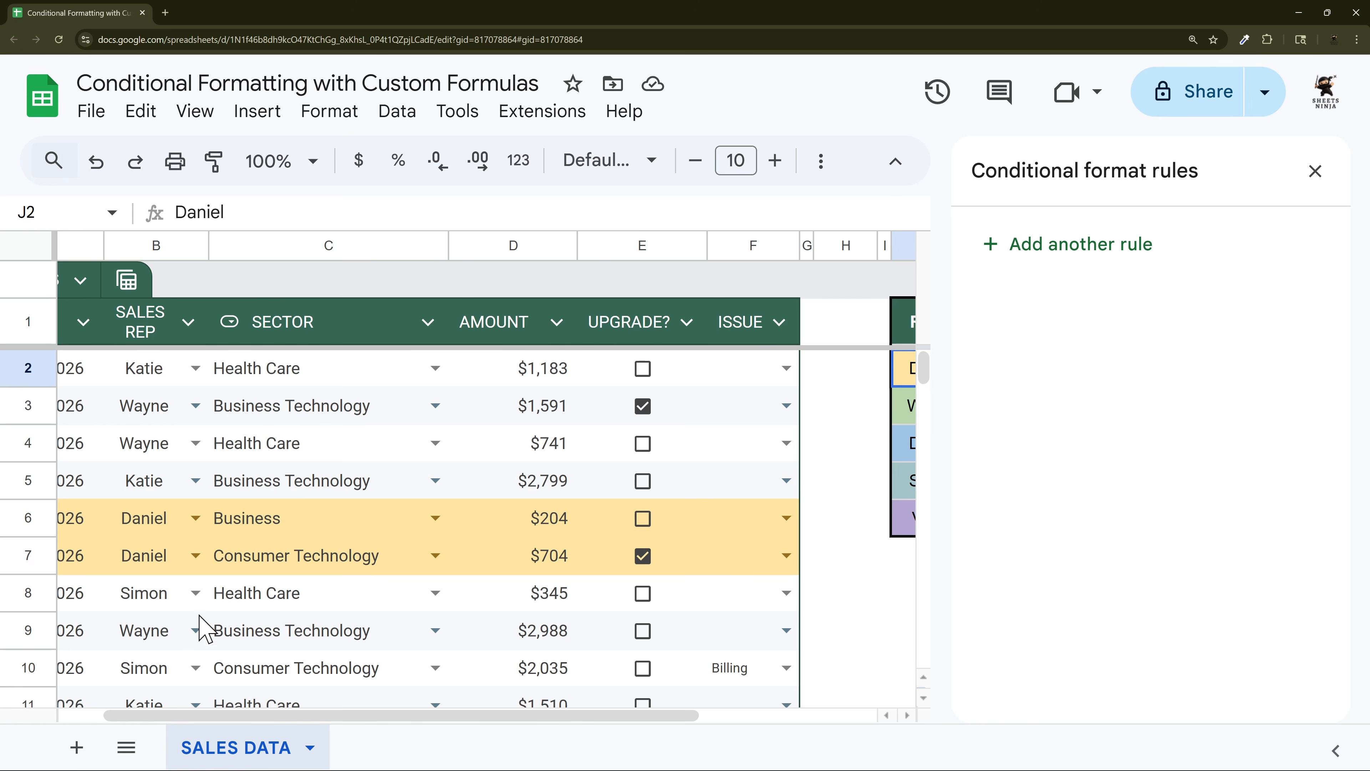
{"action": "type", "text": "Simon"}
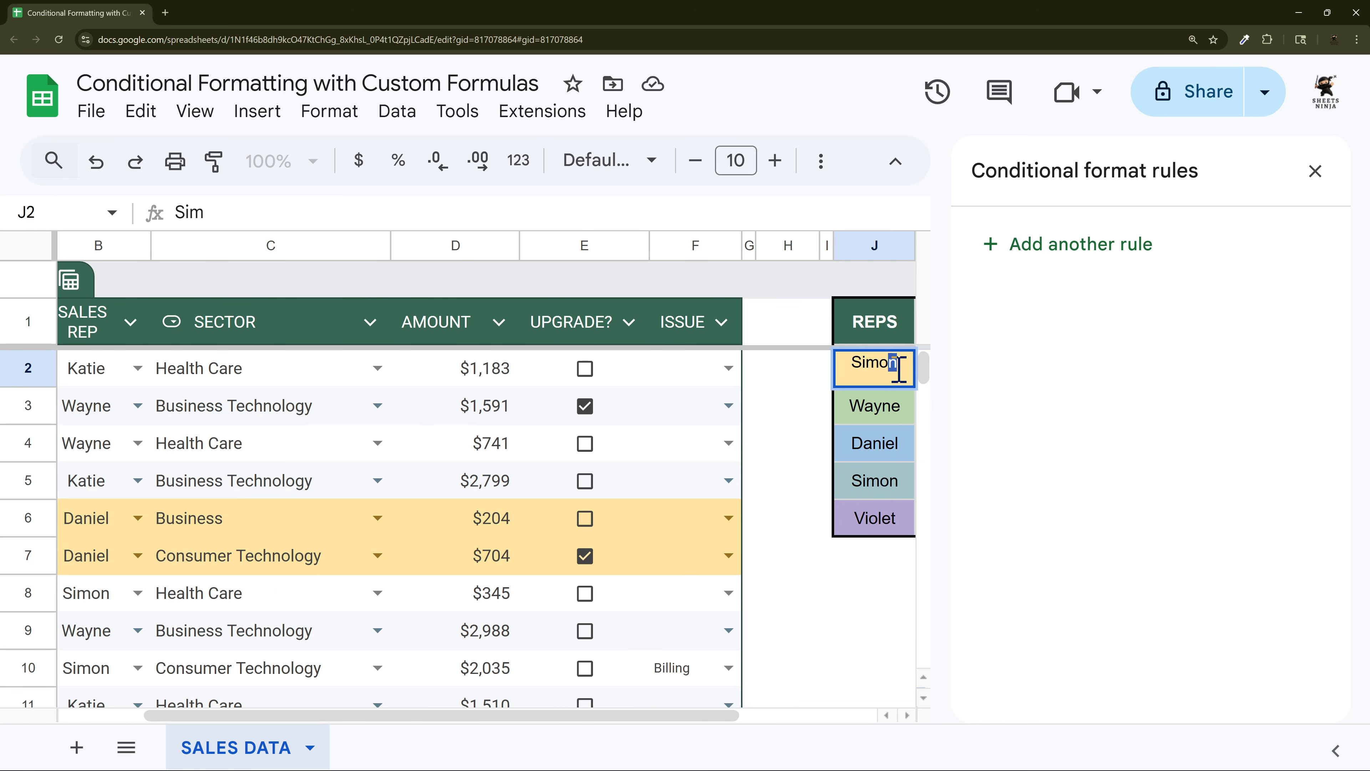
{"action": "key", "text": "Return"}
Step: Restore the original rep name in J2, matching the sales rep in B2
{"action": "left_click", "coordinate": [898, 371]}
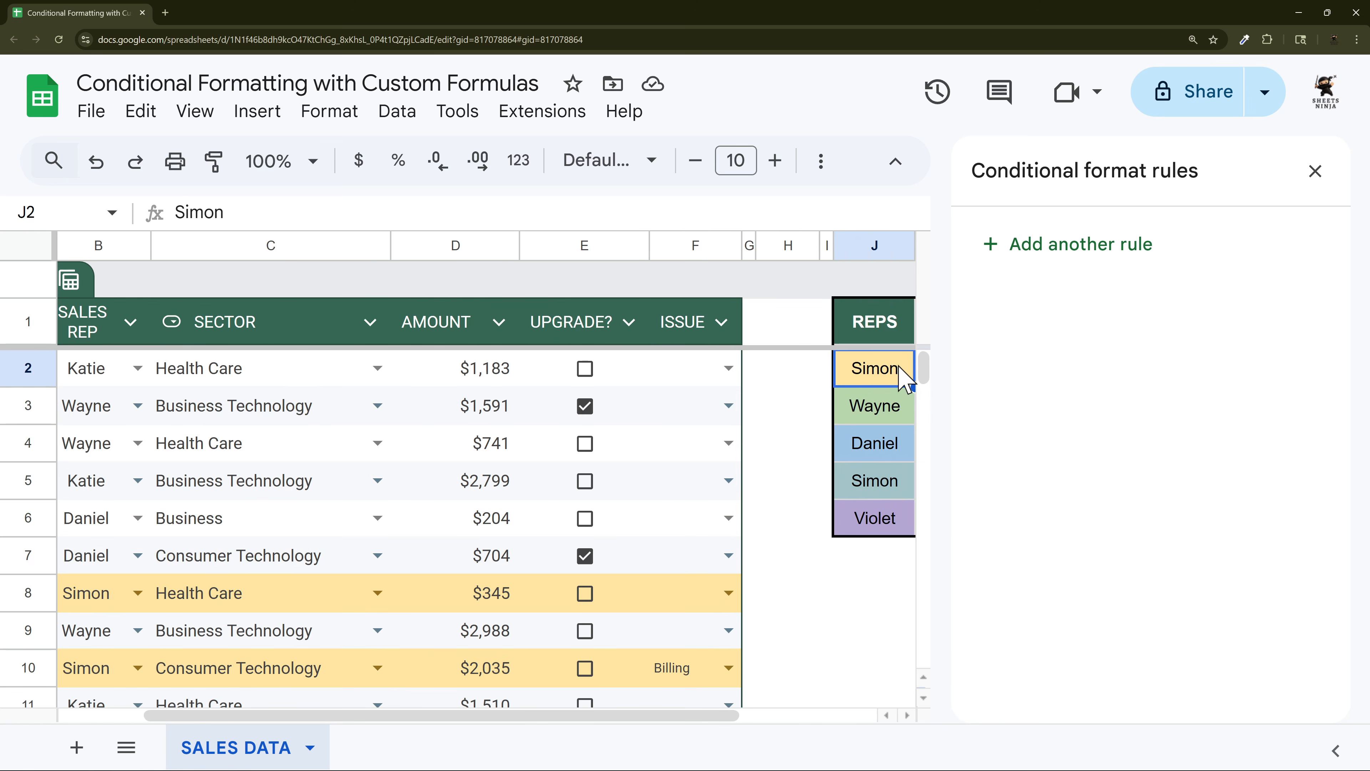
{"action": "type", "text": "Kati"}
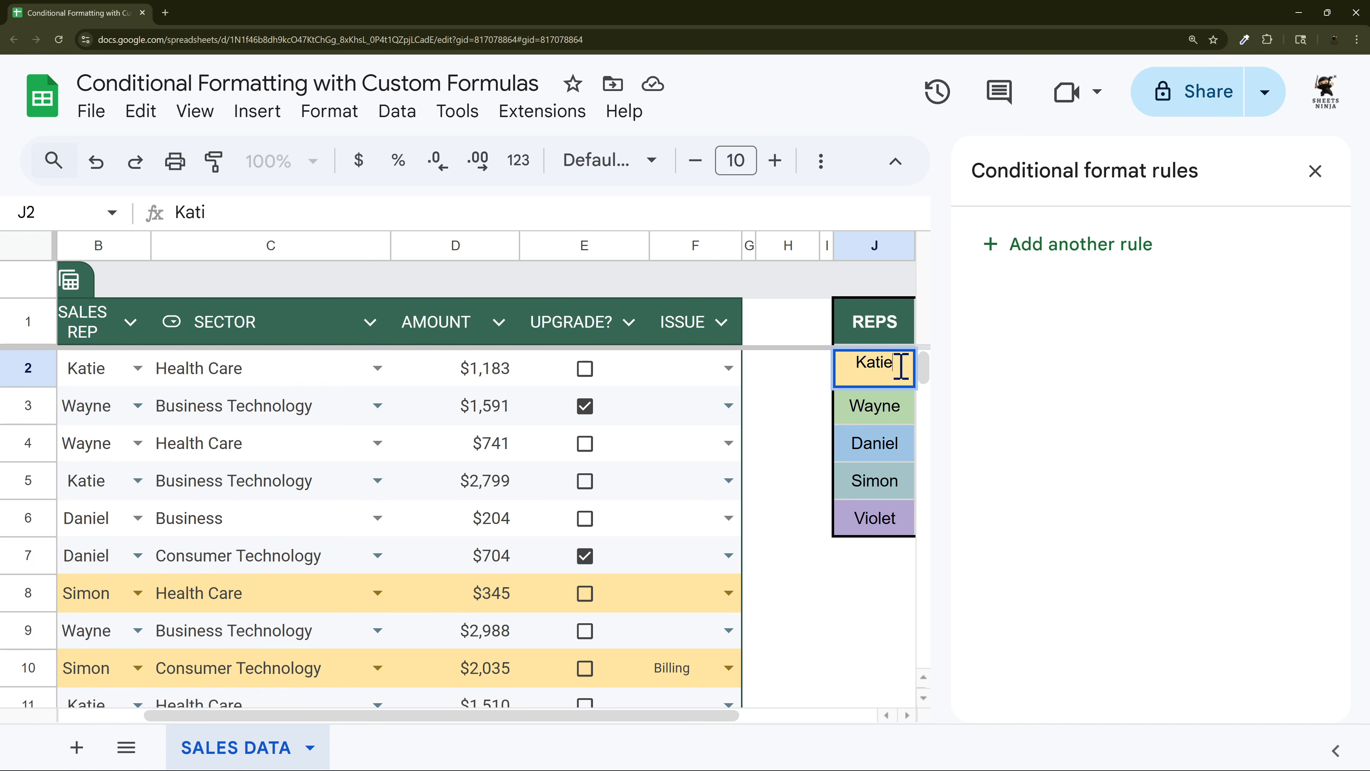
{"action": "type", "text": "e"}
{"action": "key", "text": "Return"}
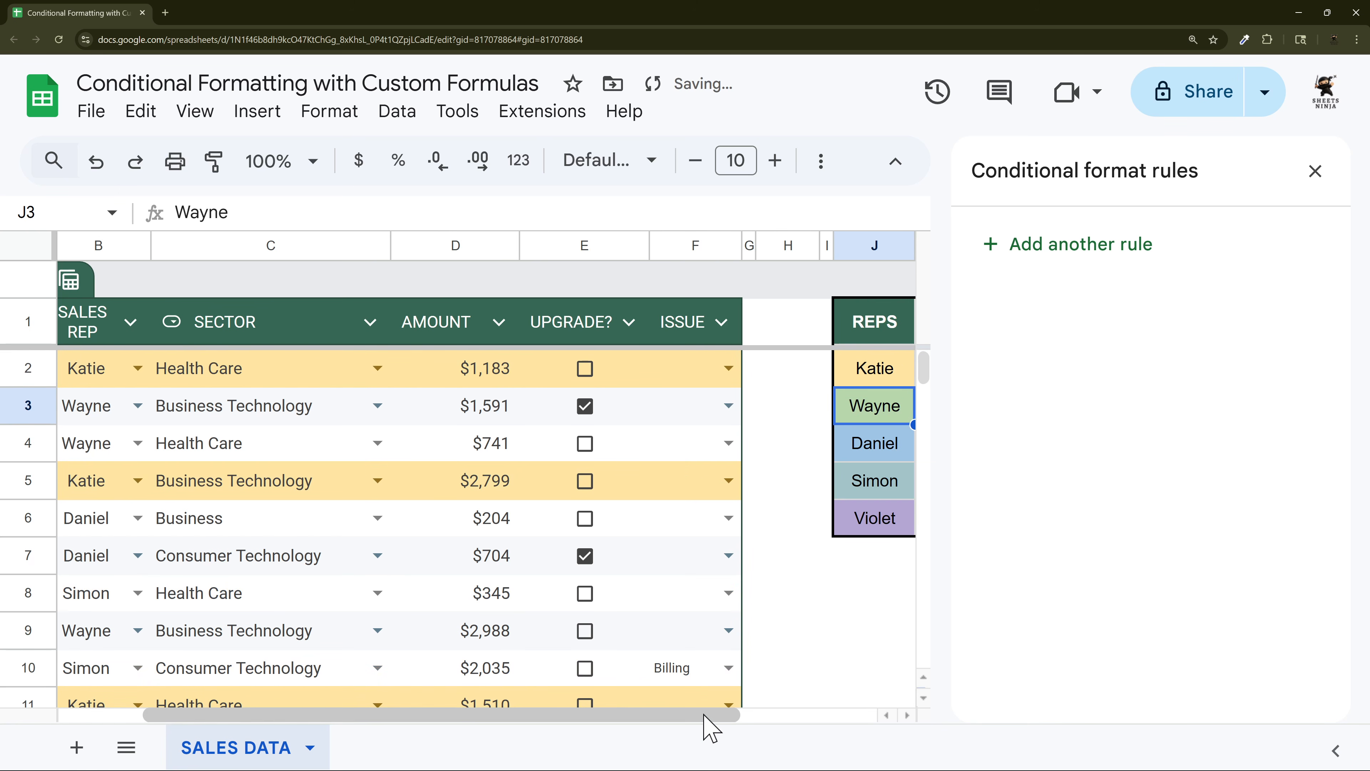
Step: From cell C2, add another rule for A2:F982 with the custom formula =$B2=$J$3
{"action": "mouse_move", "coordinate": [706, 717]}
{"action": "left_mouse_down"}
{"action": "mouse_move", "coordinate": [691, 719]}
{"action": "mouse_move", "coordinate": [705, 718]}
{"action": "left_mouse_up"}
{"action": "left_click_drag", "start_coordinate": [885, 362], "coordinate": [876, 528]}
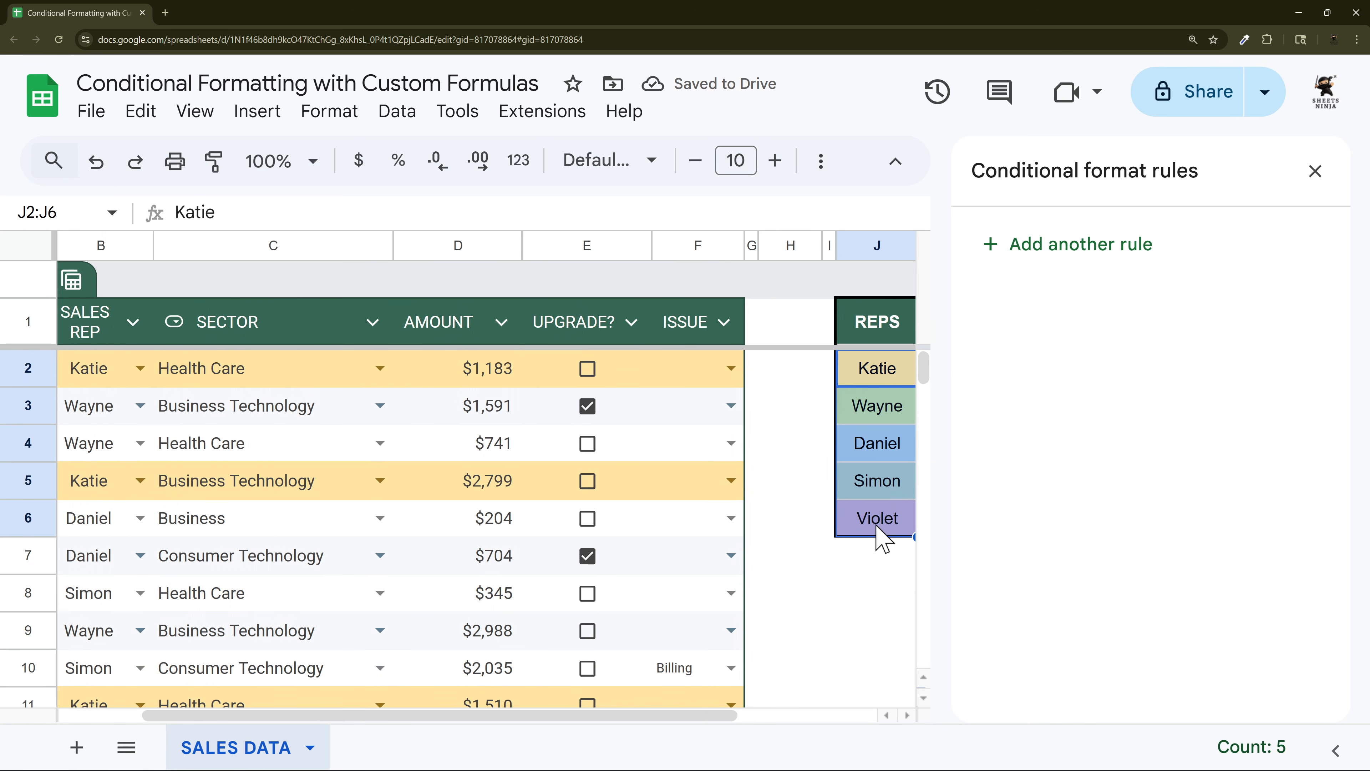
{"action": "left_click", "coordinate": [239, 367]}
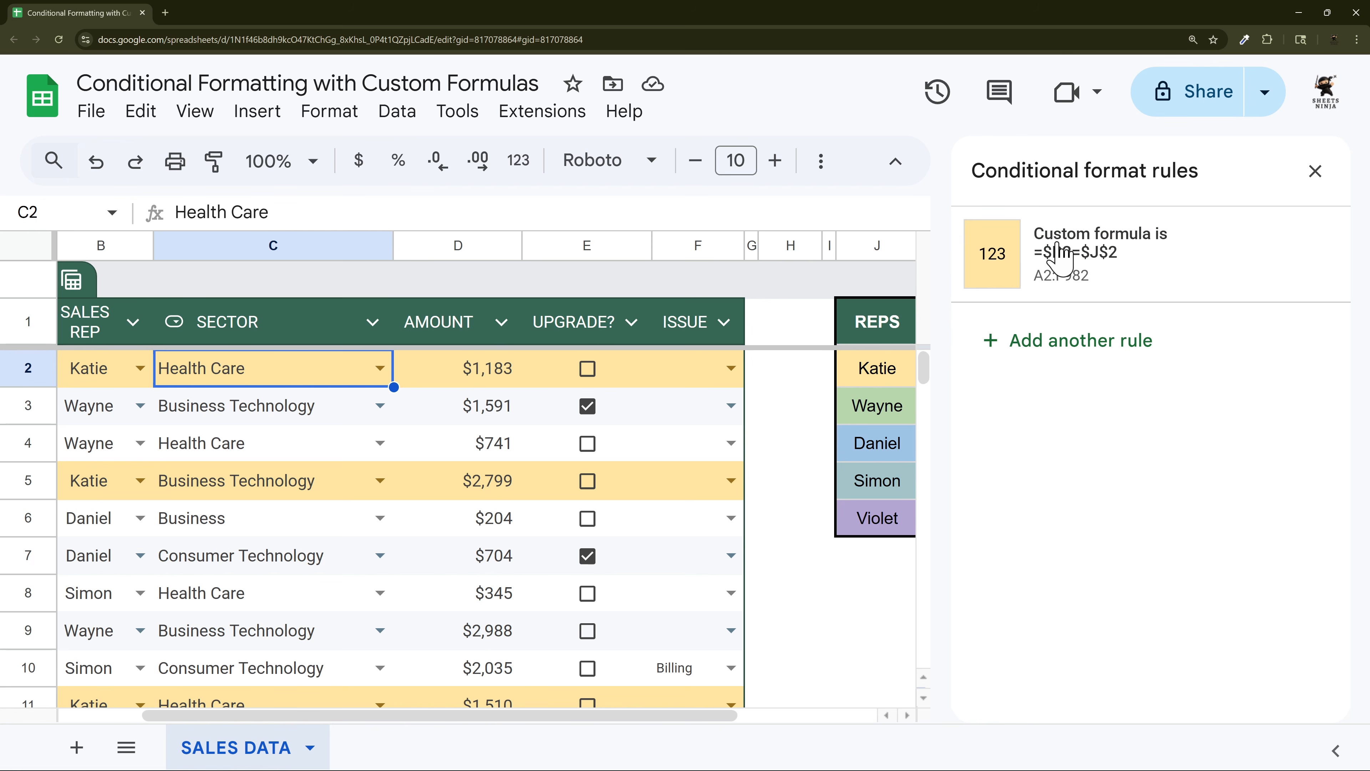
{"action": "left_click", "coordinate": [1089, 270]}
{"action": "scroll", "coordinate": [1101, 575], "scroll_direction": "down", "scroll_amount": 3}
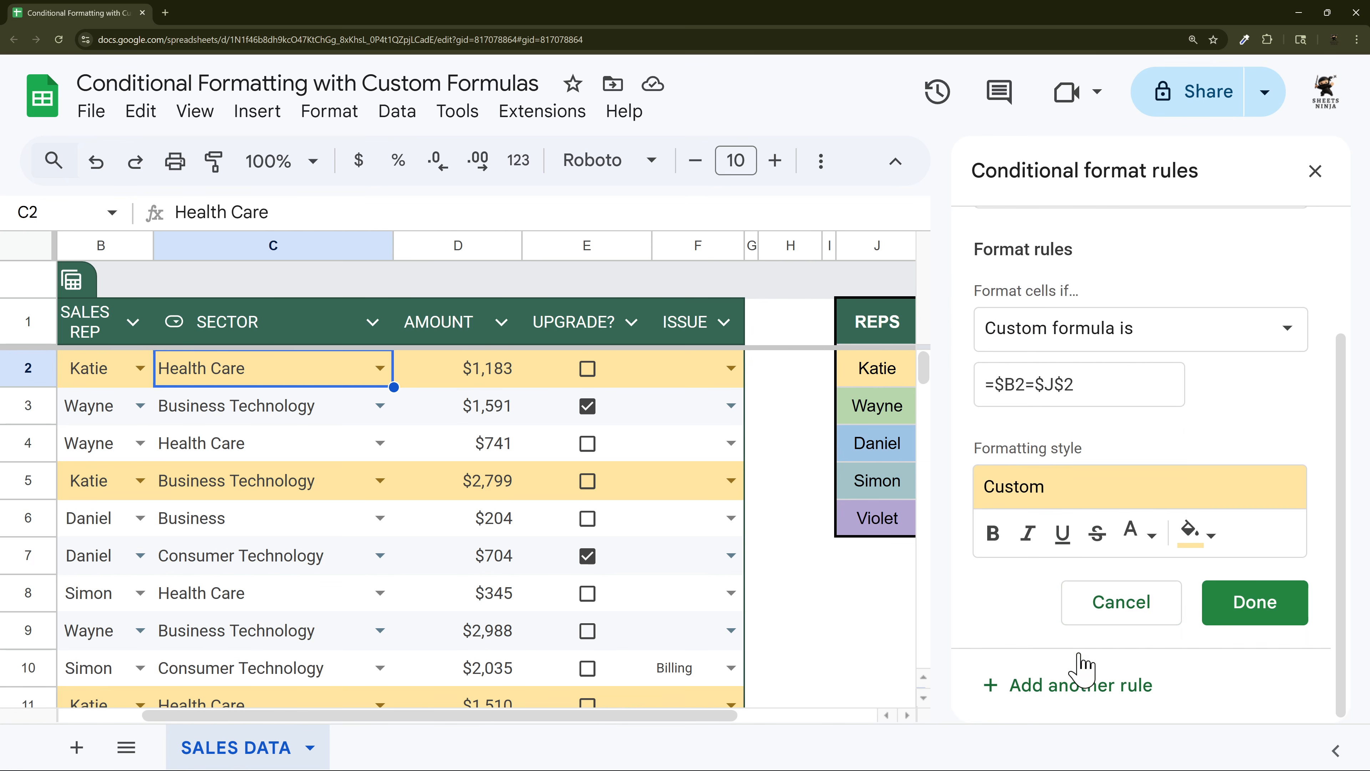
{"action": "left_click", "coordinate": [1080, 667]}
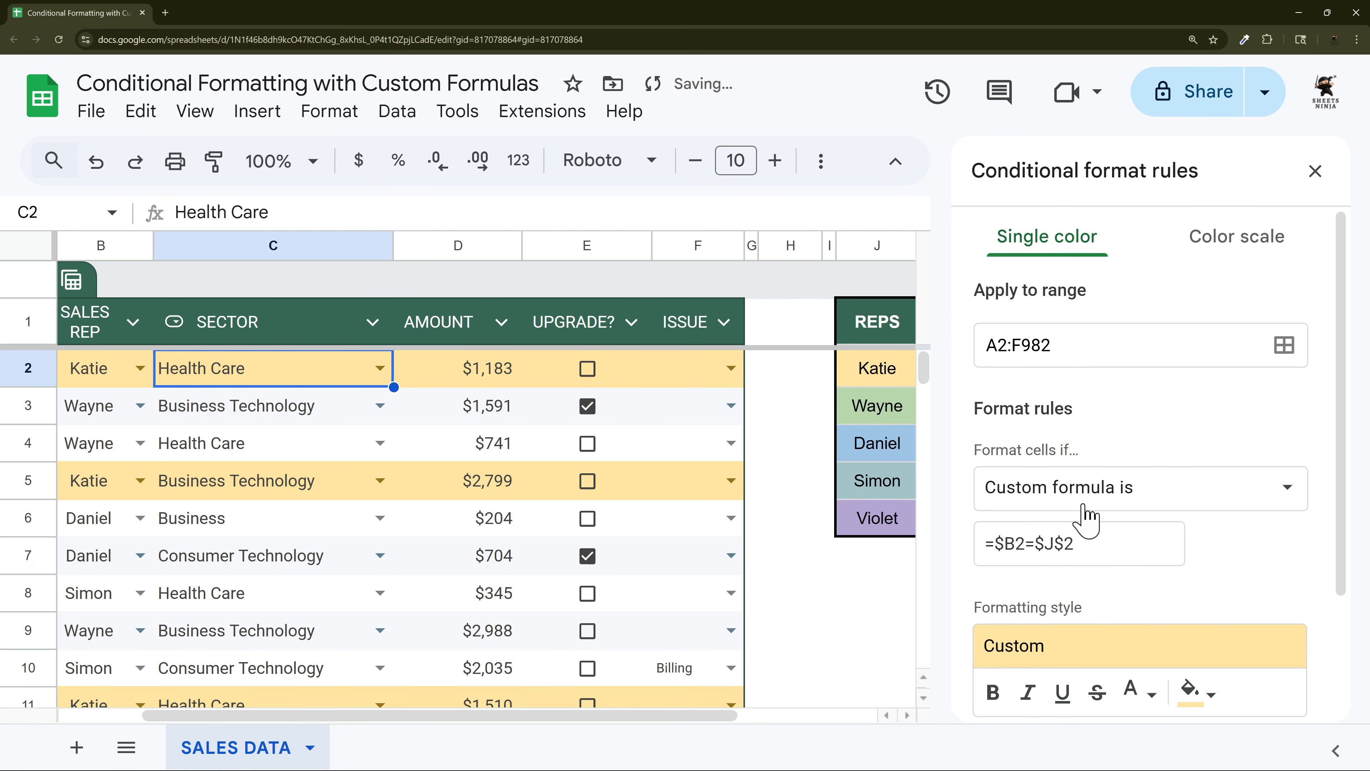
{"action": "left_click", "coordinate": [1097, 544]}
{"action": "key", "text": "BackSpace"}
{"action": "type", "text": "3"}
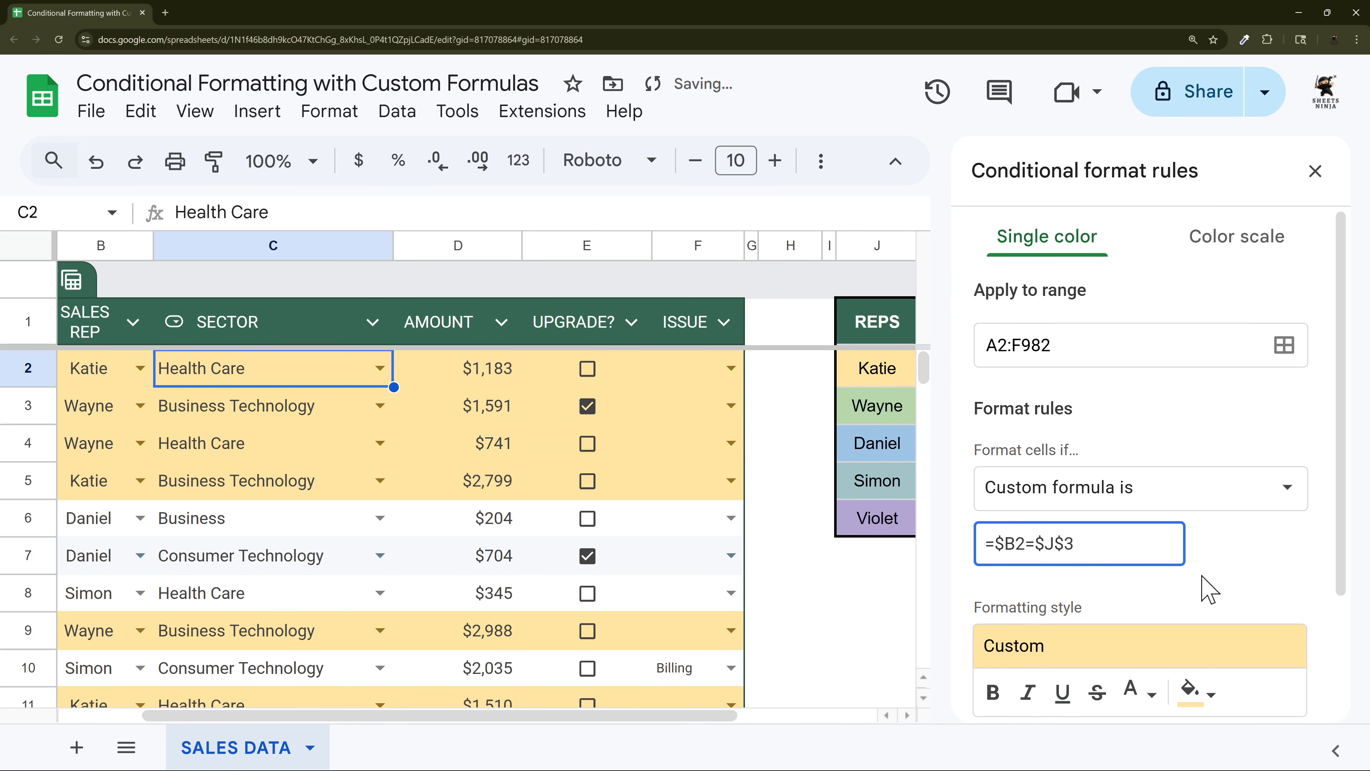
Step: Give the =$B2=$J$3 rule a light green fill matching J3 and save it
{"action": "scroll", "coordinate": [1202, 588], "scroll_direction": "down", "scroll_amount": 1}
{"action": "left_click", "coordinate": [1211, 632]}
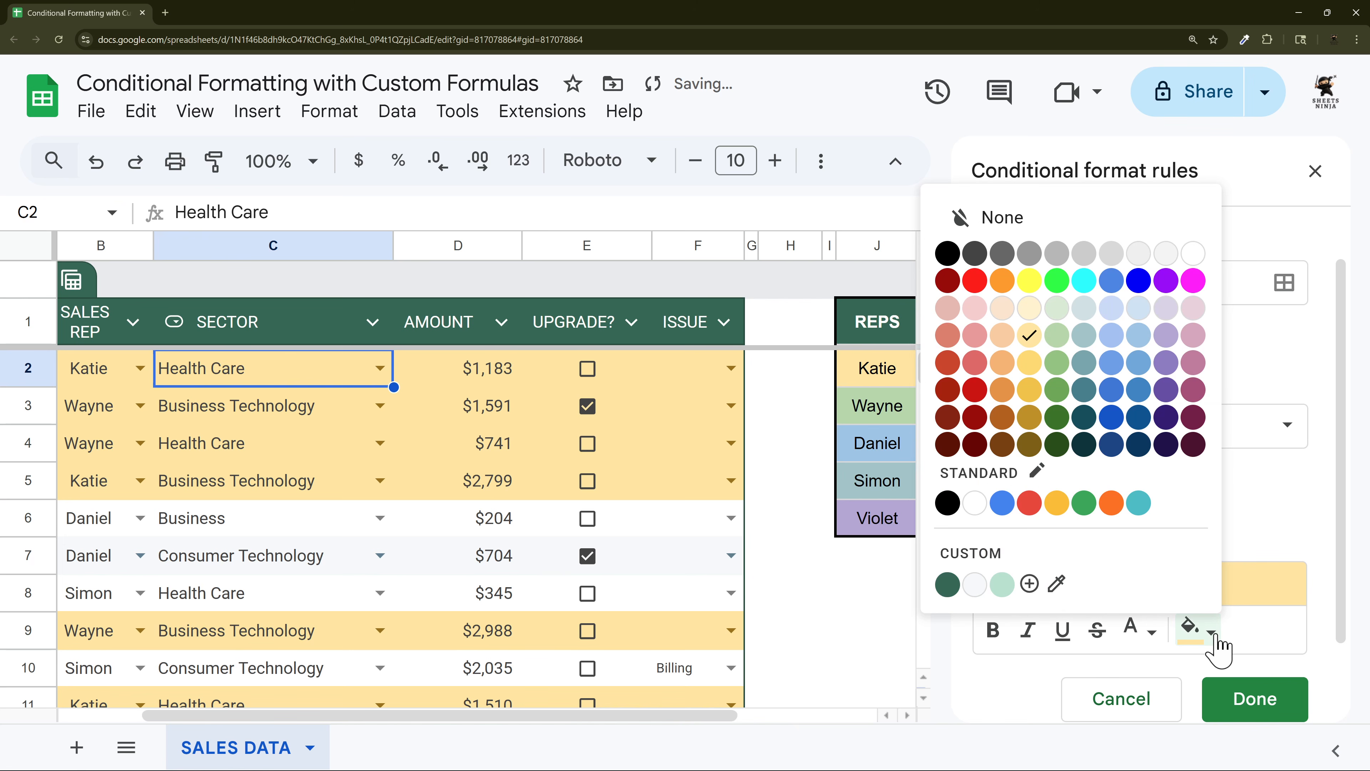
{"action": "left_click", "coordinate": [1056, 336]}
{"action": "left_click", "coordinate": [1252, 697]}
Step: Add another rule for A2:F982 with the custom formula =$B2=$J$4
{"action": "left_click", "coordinate": [1095, 386]}
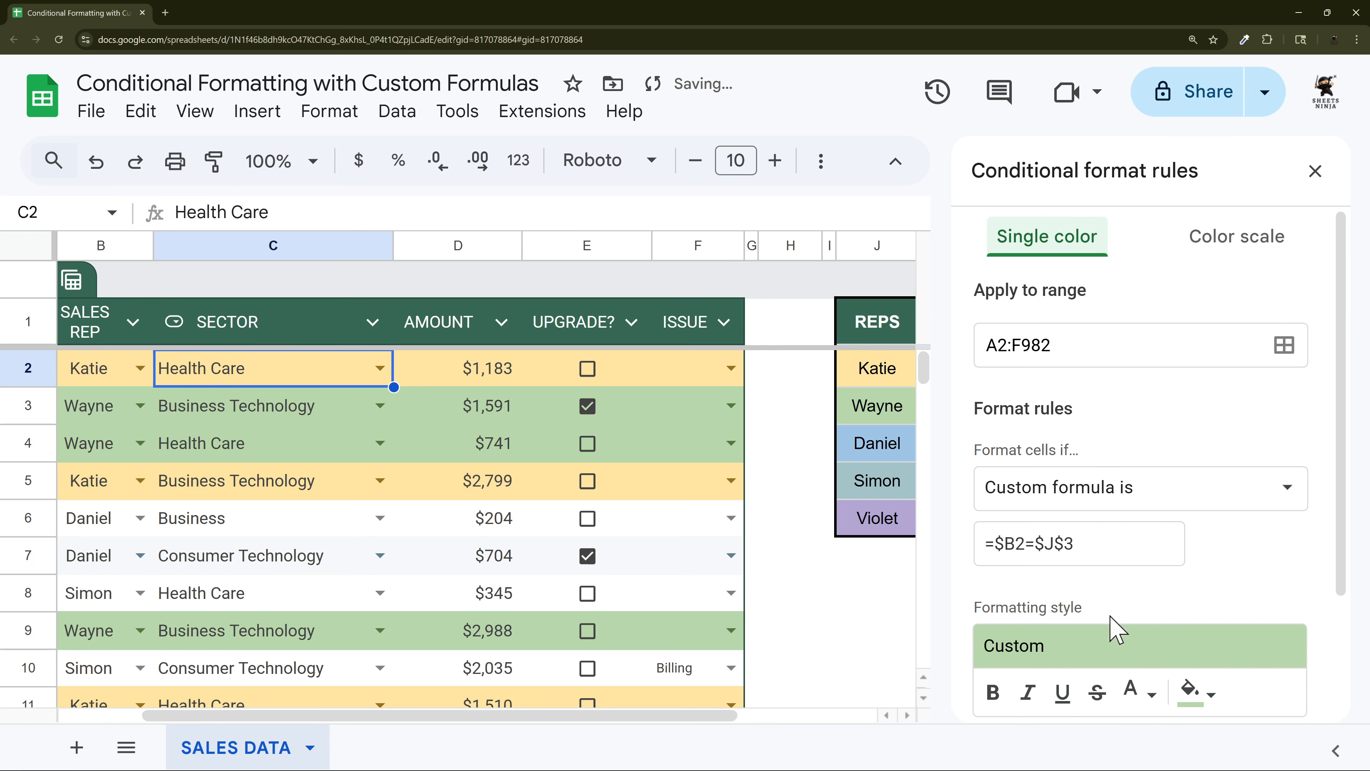
{"action": "scroll", "coordinate": [1111, 615], "scroll_direction": "down", "scroll_amount": 3}
{"action": "scroll", "coordinate": [1092, 459], "scroll_direction": "up", "scroll_amount": 3}
{"action": "left_click", "coordinate": [1099, 540]}
{"action": "type", "text": "4"}
Step: Give the =$B2=$J$4 rule a light blue fill matching J4 and save it
{"action": "scroll", "coordinate": [1155, 528], "scroll_direction": "down", "scroll_amount": 3}
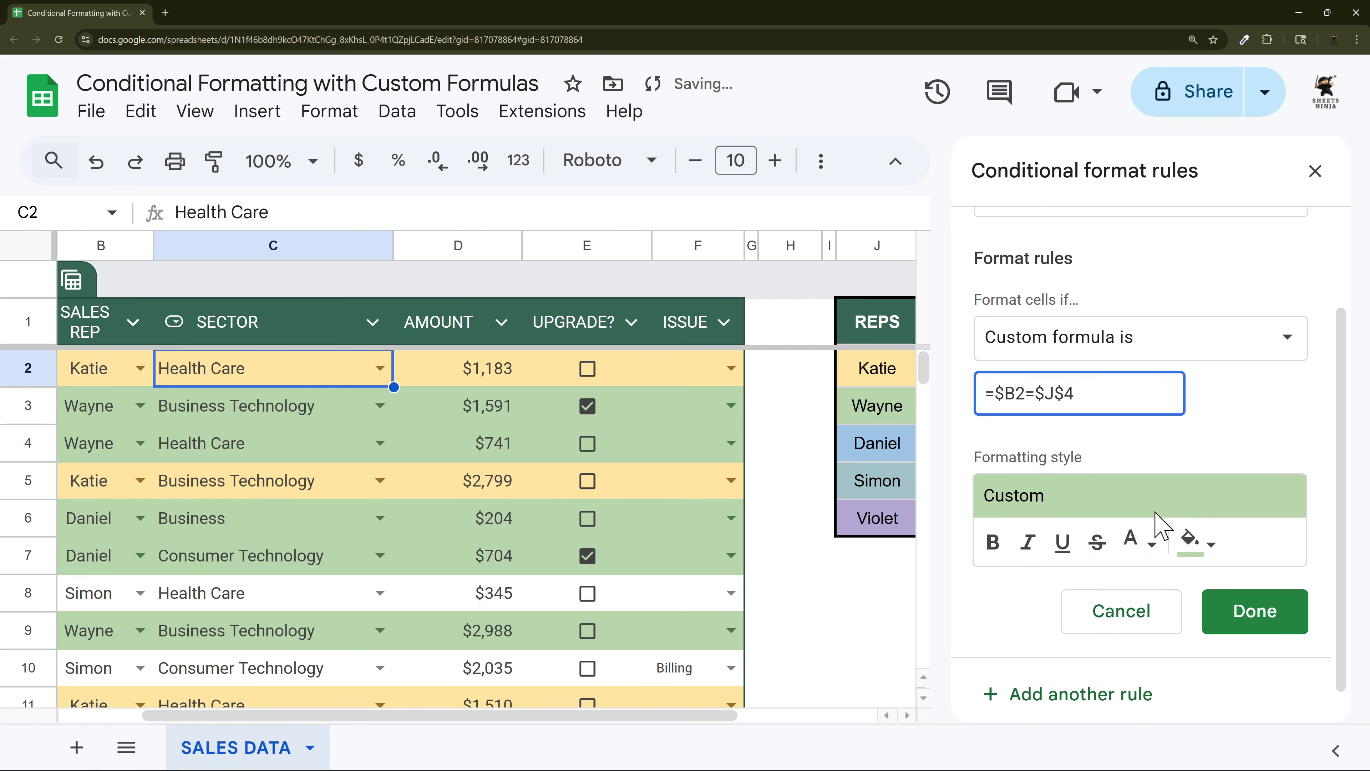
{"action": "left_click", "coordinate": [1194, 533]}
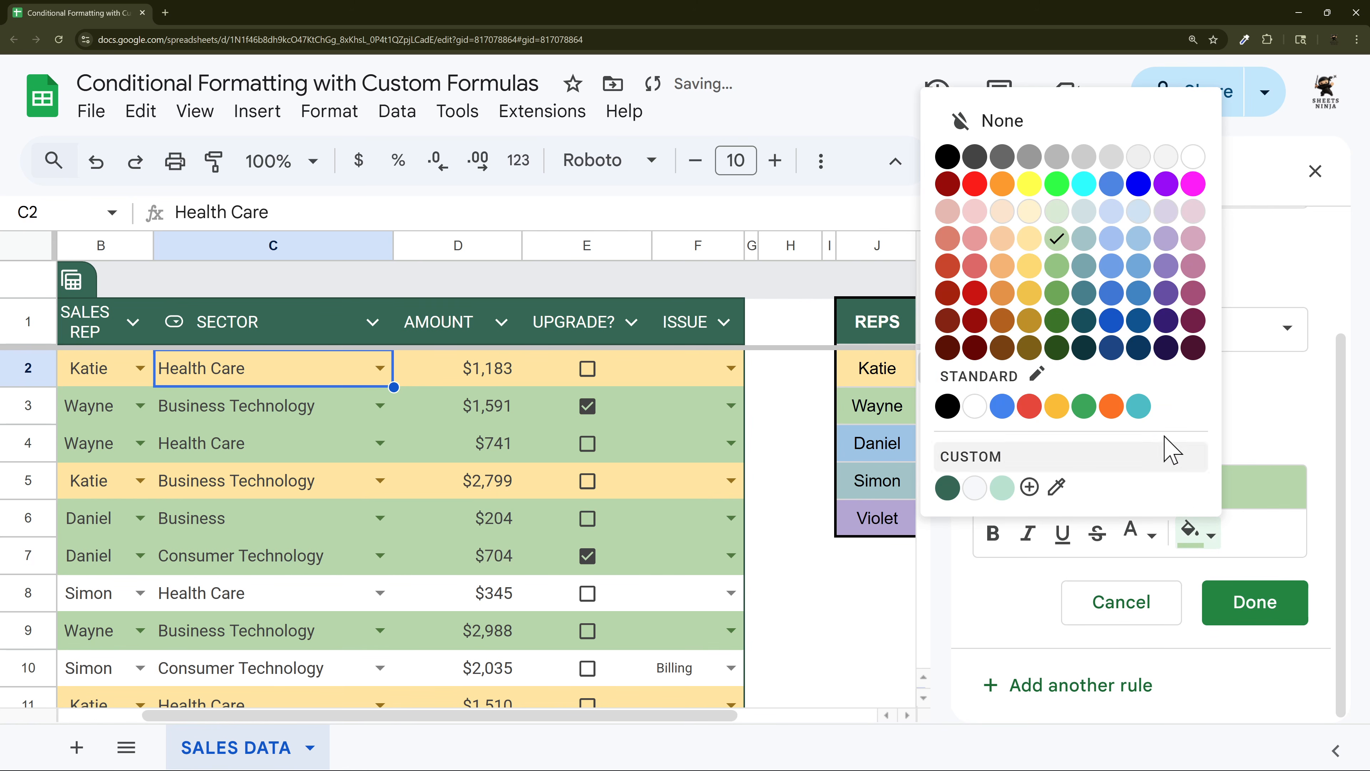
{"action": "left_click", "coordinate": [1083, 238]}
{"action": "left_click", "coordinate": [1189, 533]}
{"action": "left_click", "coordinate": [1138, 237]}
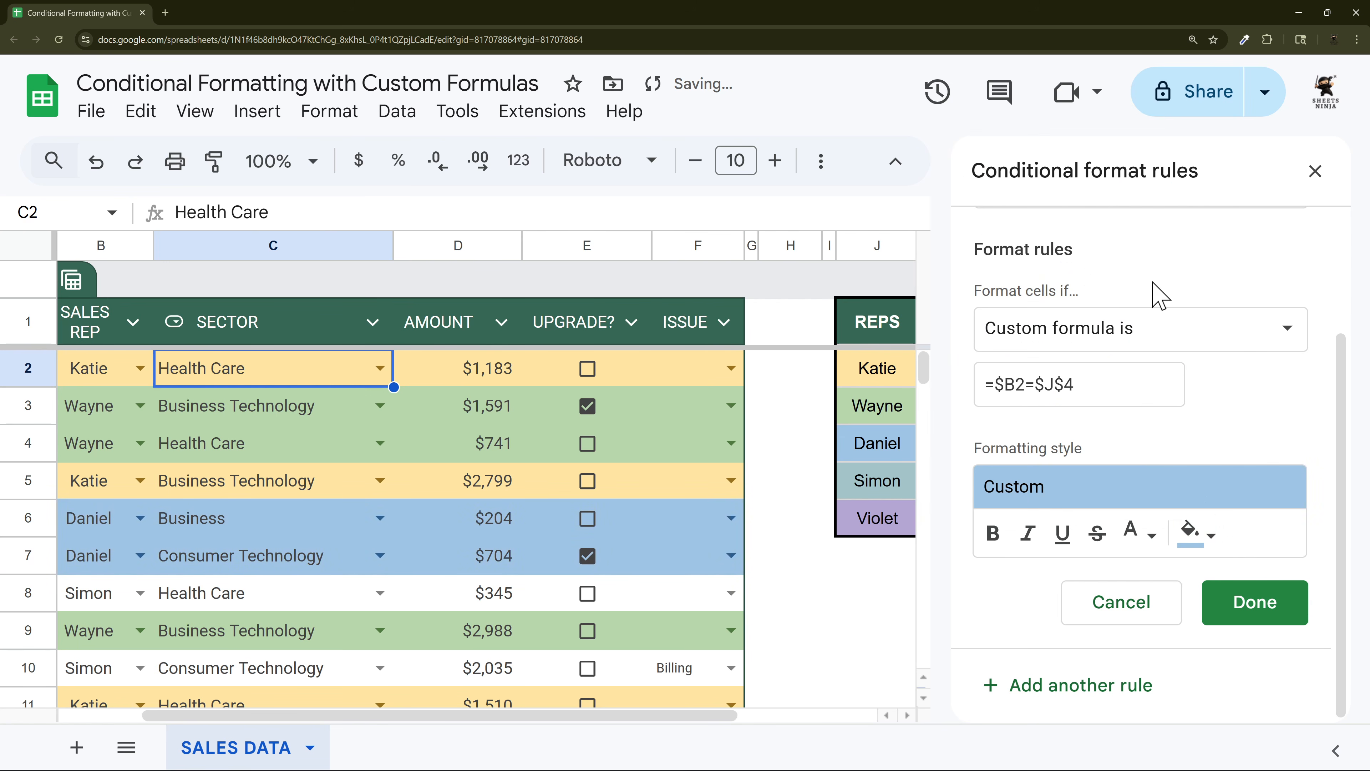
{"action": "left_click", "coordinate": [1254, 615]}
Step: Add another rule for A2:F982 with the custom formula =$B2=$J$5
{"action": "left_click", "coordinate": [1067, 459]}
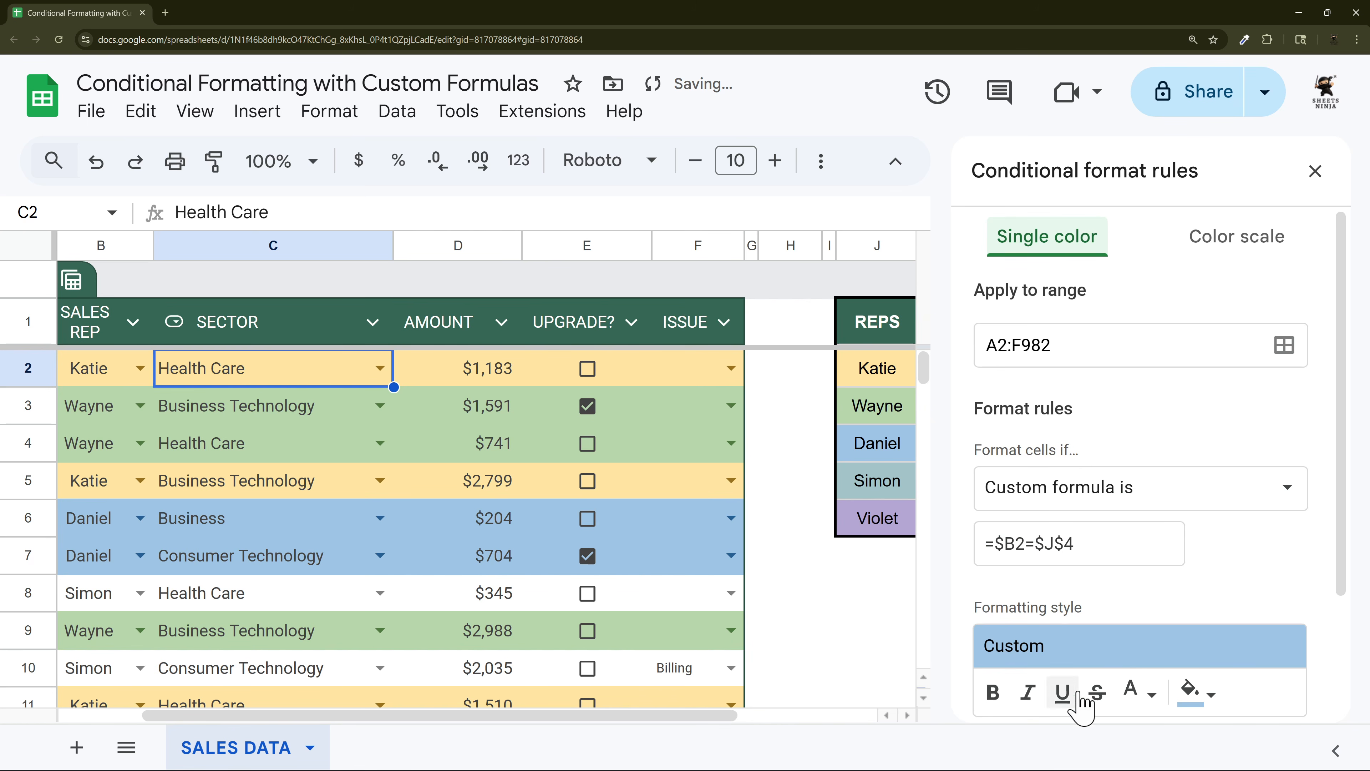
{"action": "scroll", "coordinate": [1100, 674], "scroll_direction": "down", "scroll_amount": 3}
{"action": "scroll", "coordinate": [1084, 620], "scroll_direction": "up", "scroll_amount": 3}
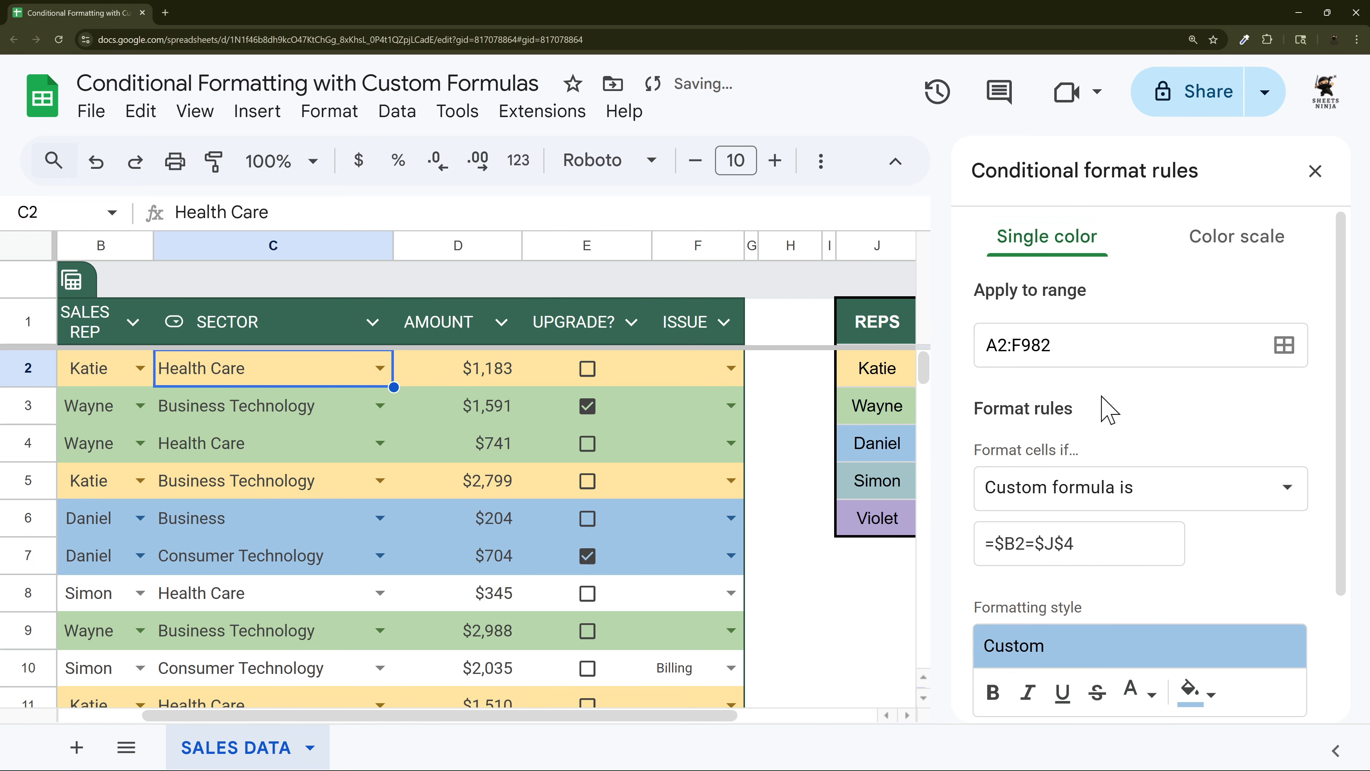
{"action": "left_click", "coordinate": [1086, 545]}
{"action": "key", "text": "BackSpace"}
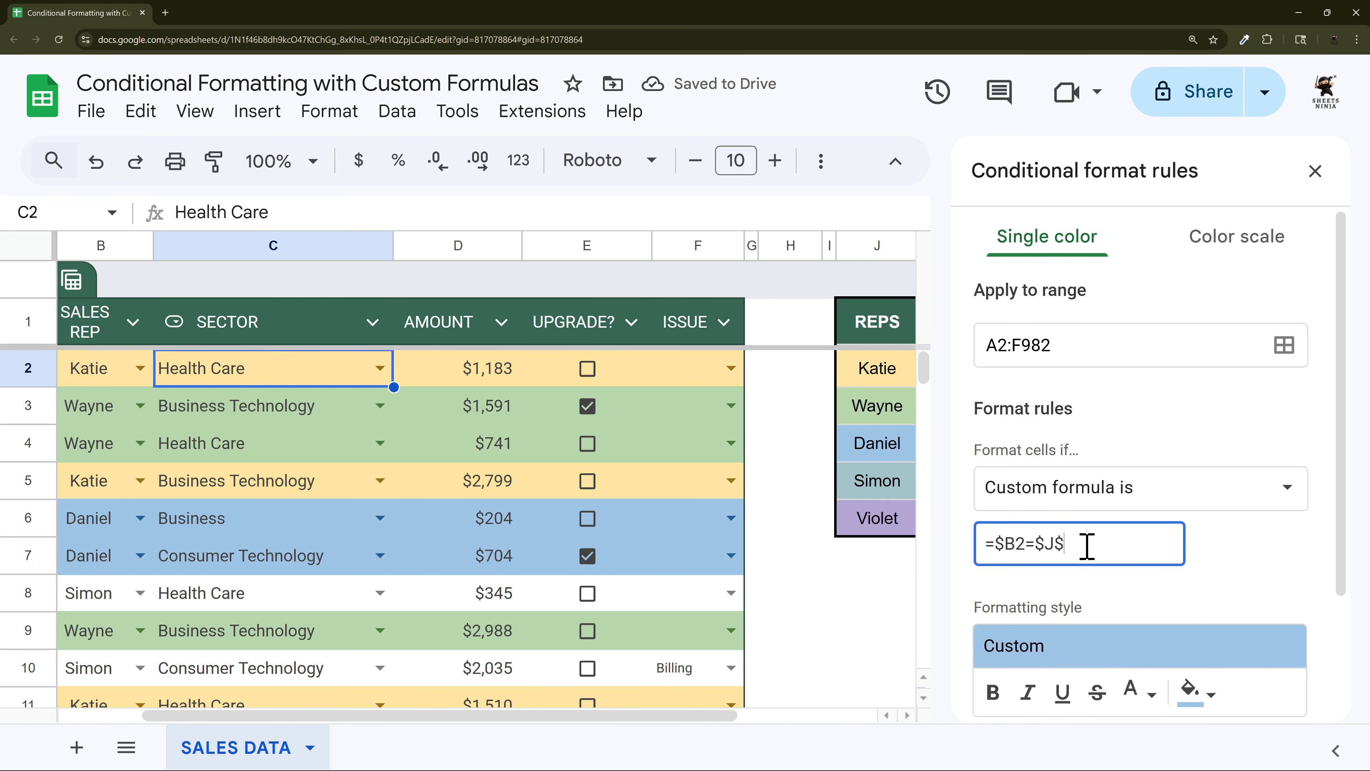
{"action": "type", "text": "5"}
Step: Give the =$B2=$J$5 rule a light grey-teal fill matching J5 and save it
{"action": "scroll", "coordinate": [1135, 569], "scroll_direction": "down", "scroll_amount": 3}
{"action": "left_click", "coordinate": [1192, 533]}
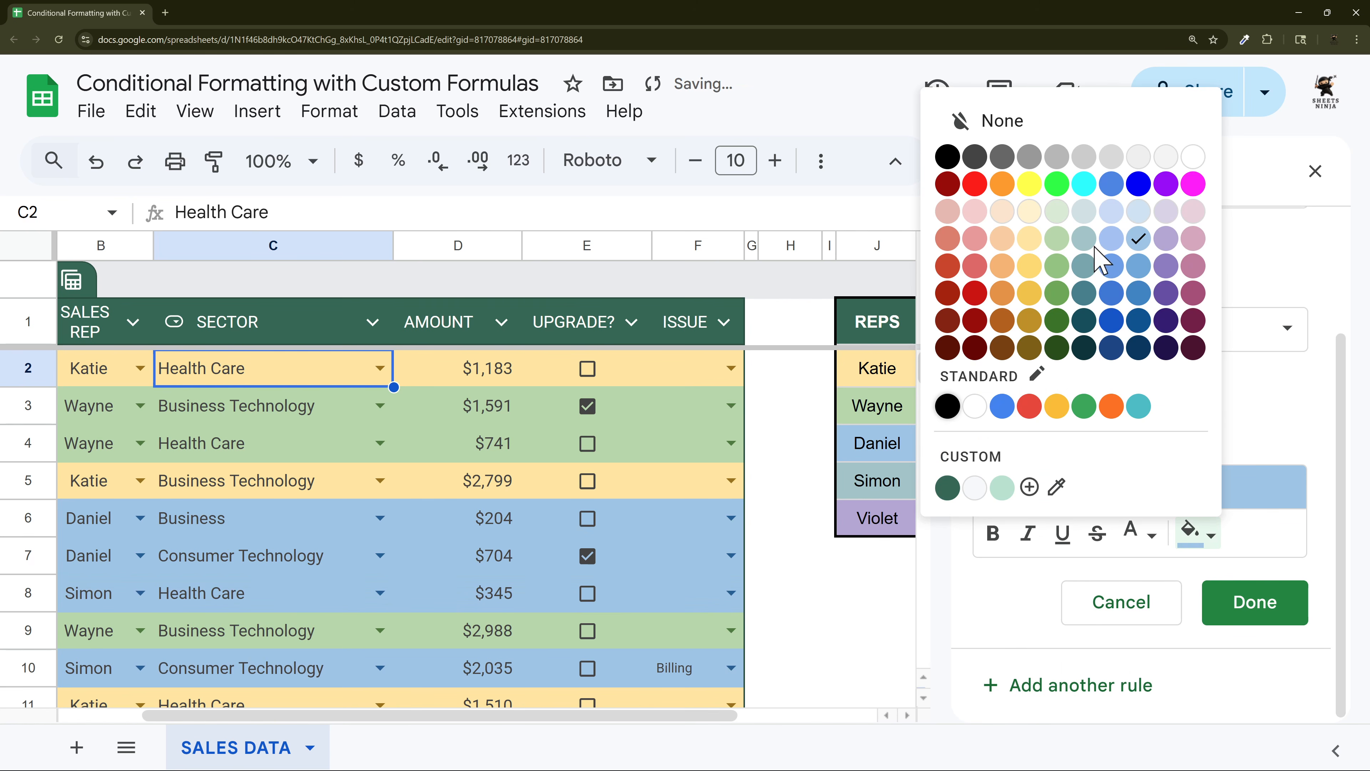
{"action": "left_click", "coordinate": [1084, 238]}
{"action": "left_click", "coordinate": [1256, 605]}
Step: Add another rule for A2:F982 with the custom formula =$B2=$J$6
{"action": "left_click", "coordinate": [1183, 564]}
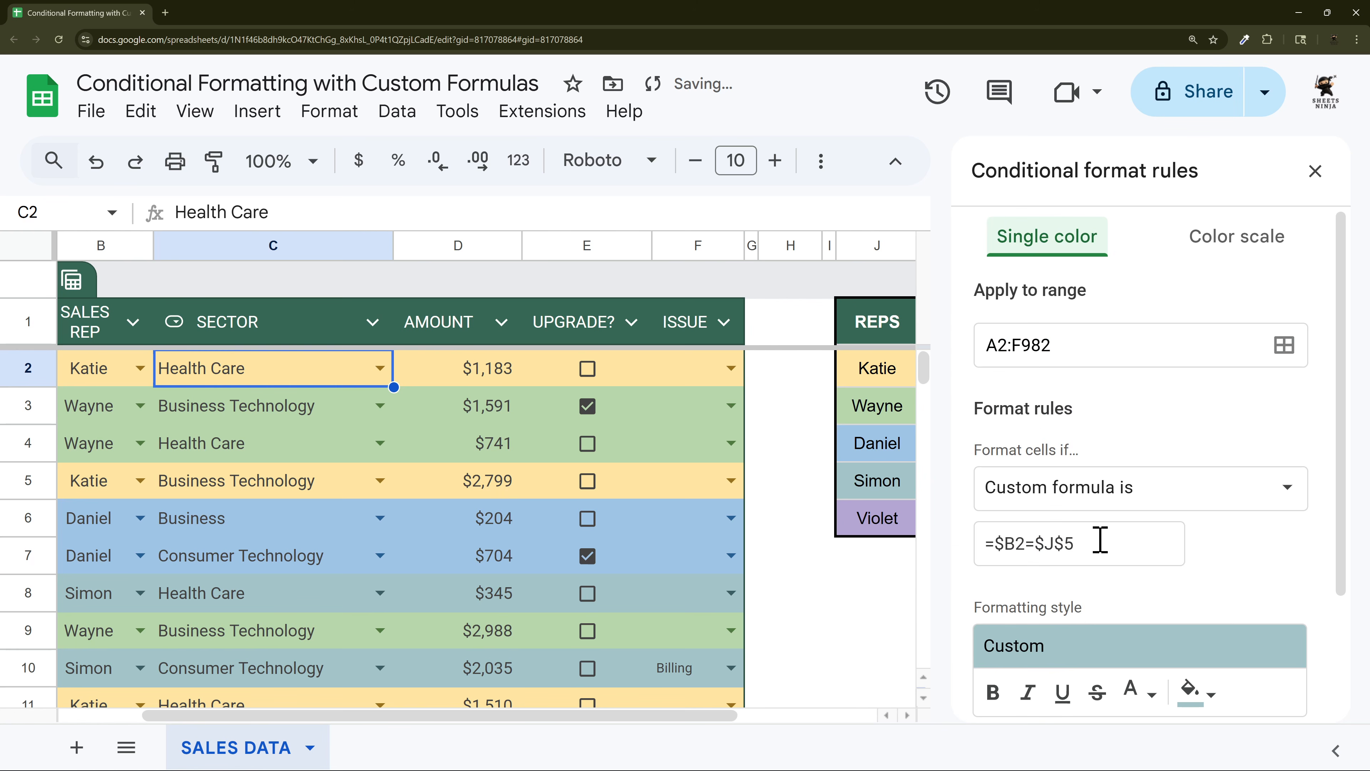
{"action": "scroll", "coordinate": [1065, 661], "scroll_direction": "down", "scroll_amount": 3}
{"action": "scroll", "coordinate": [1060, 631], "scroll_direction": "right", "scroll_amount": 1}
{"action": "scroll", "coordinate": [1095, 422], "scroll_direction": "up", "scroll_amount": 3}
{"action": "scroll", "coordinate": [1095, 422], "scroll_direction": "left", "scroll_amount": 1}
{"action": "left_click", "coordinate": [1112, 561]}
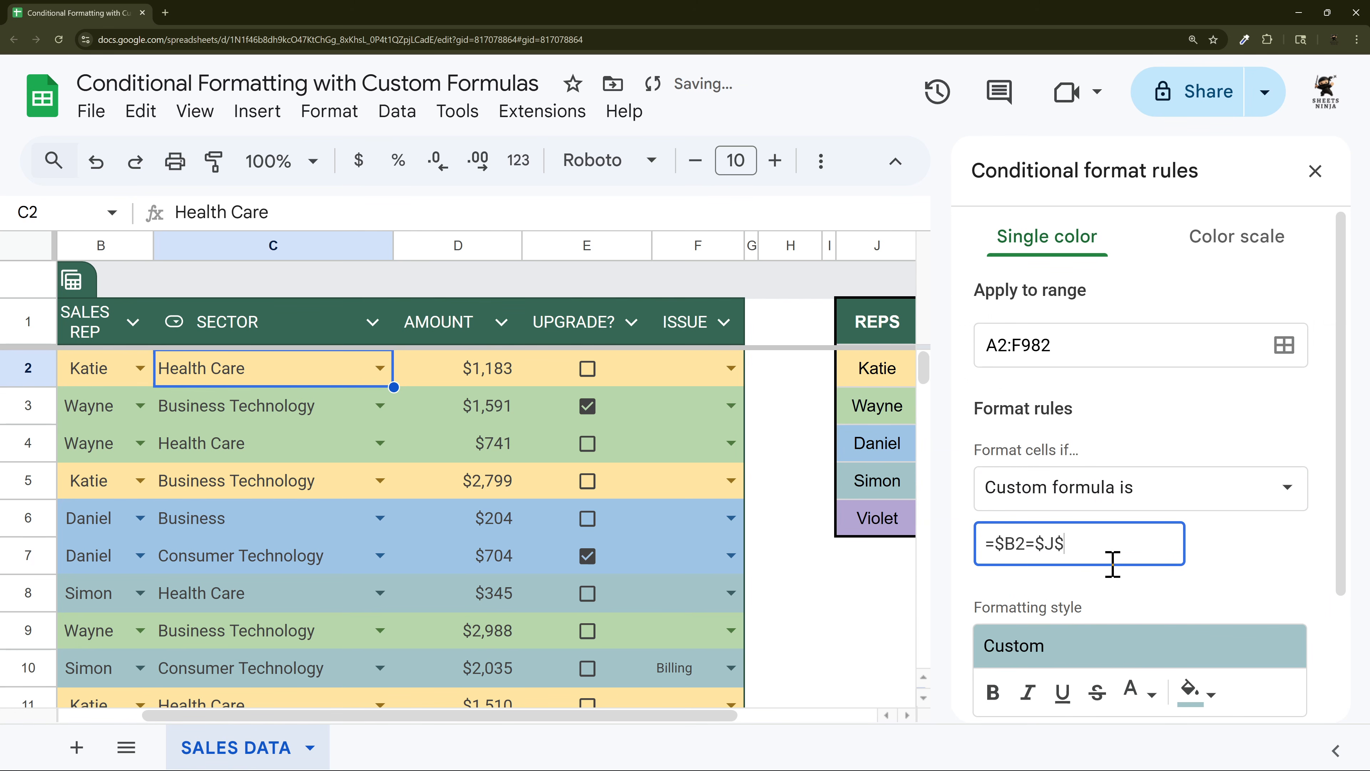
{"action": "type", "text": "6"}
Step: Give the =$B2=$J$6 rule a light purple fill matching J6, save it and close the conditional format rules
{"action": "scroll", "coordinate": [1111, 563], "scroll_direction": "down", "scroll_amount": 3}
{"action": "left_click", "coordinate": [1189, 532]}
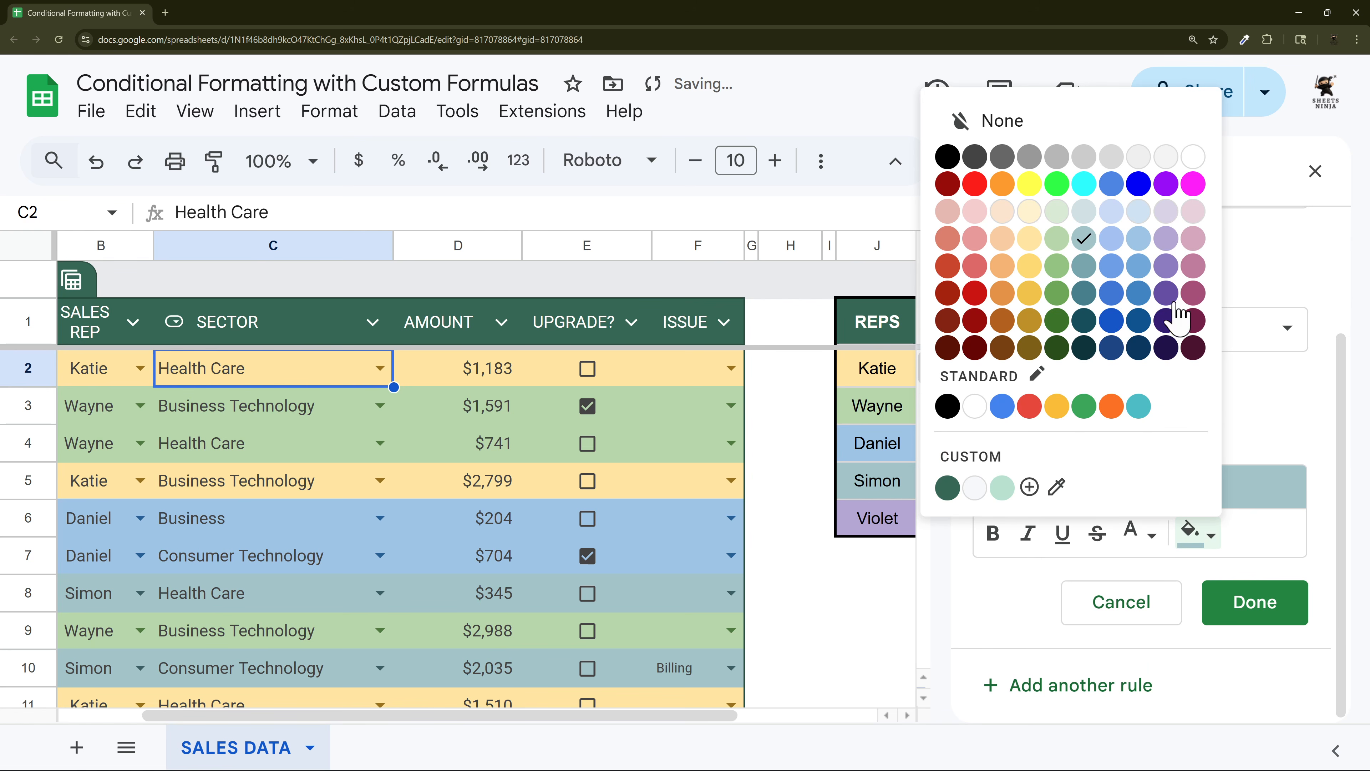
{"action": "left_click", "coordinate": [1166, 238]}
{"action": "left_click", "coordinate": [1241, 602]}
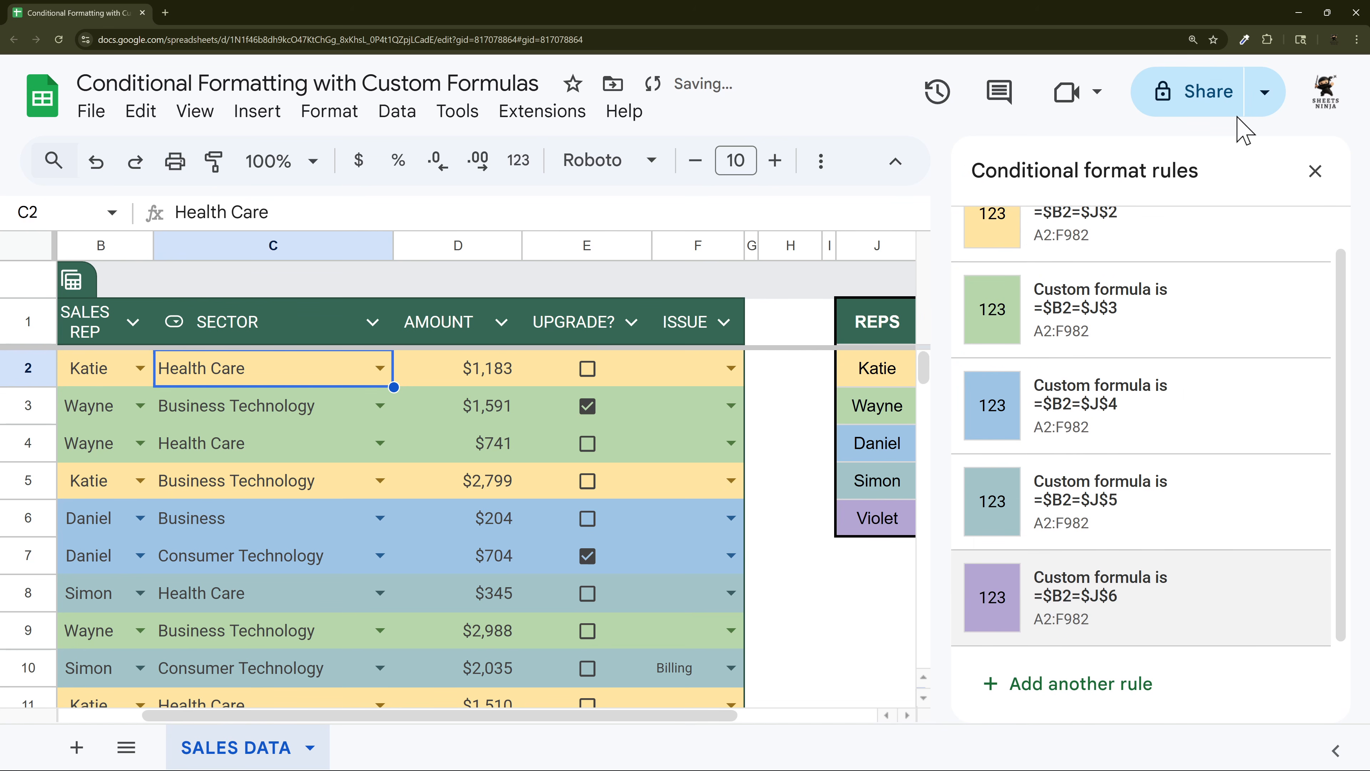
{"action": "left_click", "coordinate": [1315, 171]}
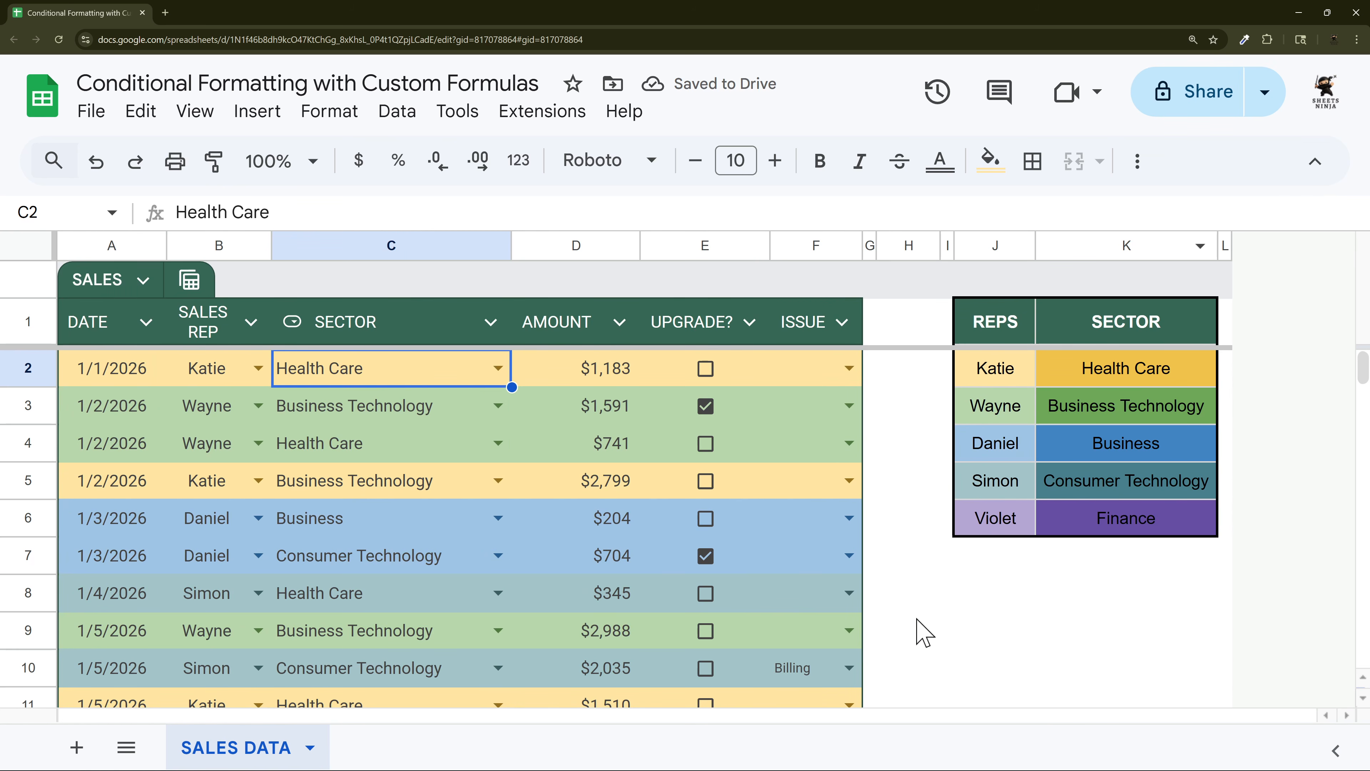
{"action": "left_click_drag", "start_coordinate": [986, 368], "coordinate": [997, 527]}
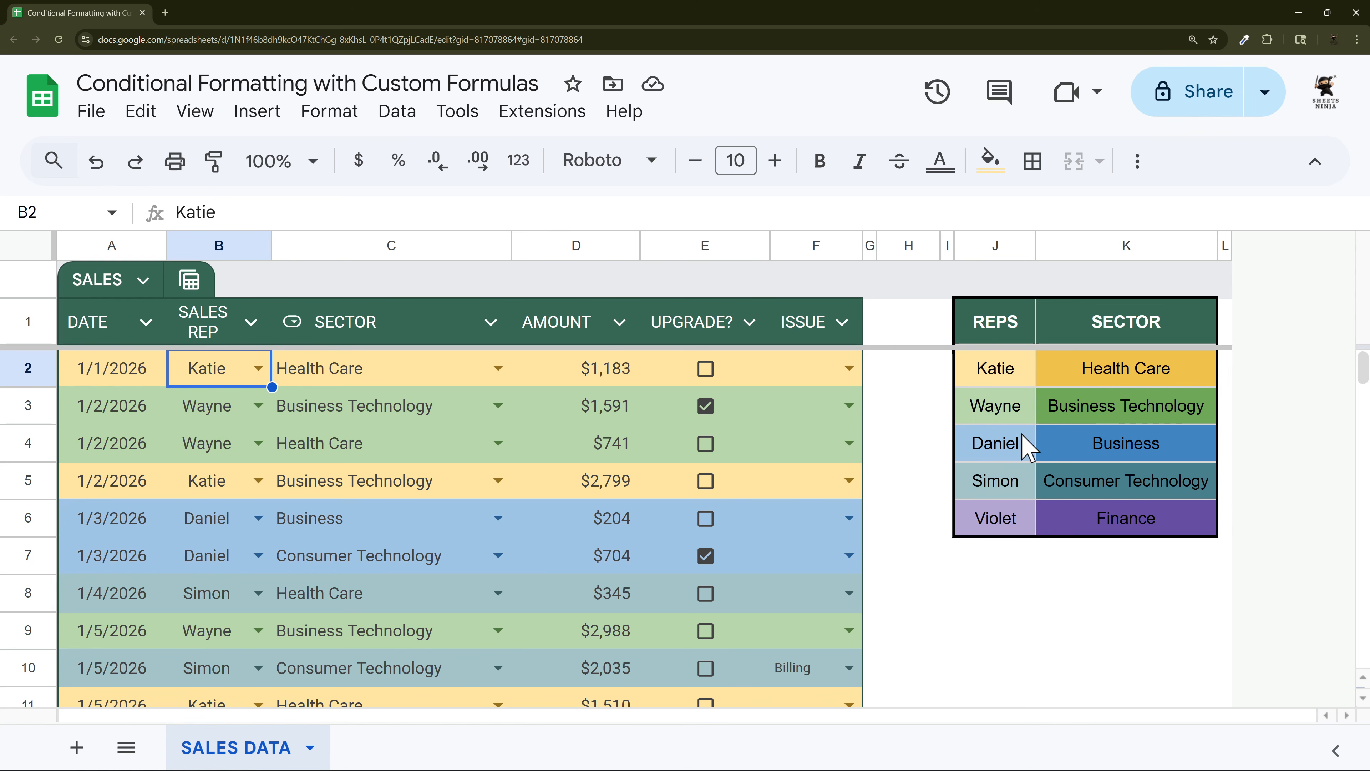
{"action": "left_click_drag", "start_coordinate": [1113, 373], "coordinate": [1108, 521]}
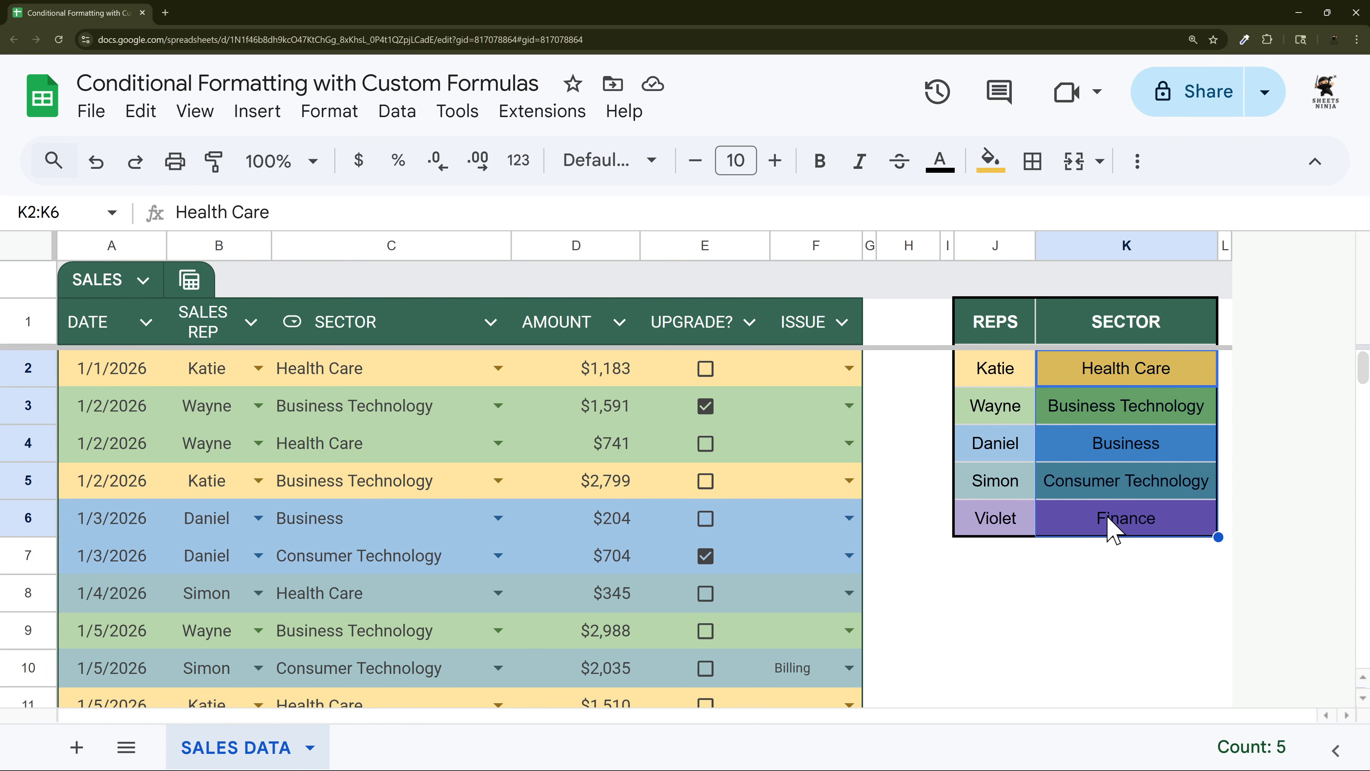
Step: Reopen the conditional format rules from B2 and change the first rule's formula to =$B2=$K$2
{"action": "left_click", "coordinate": [213, 373]}
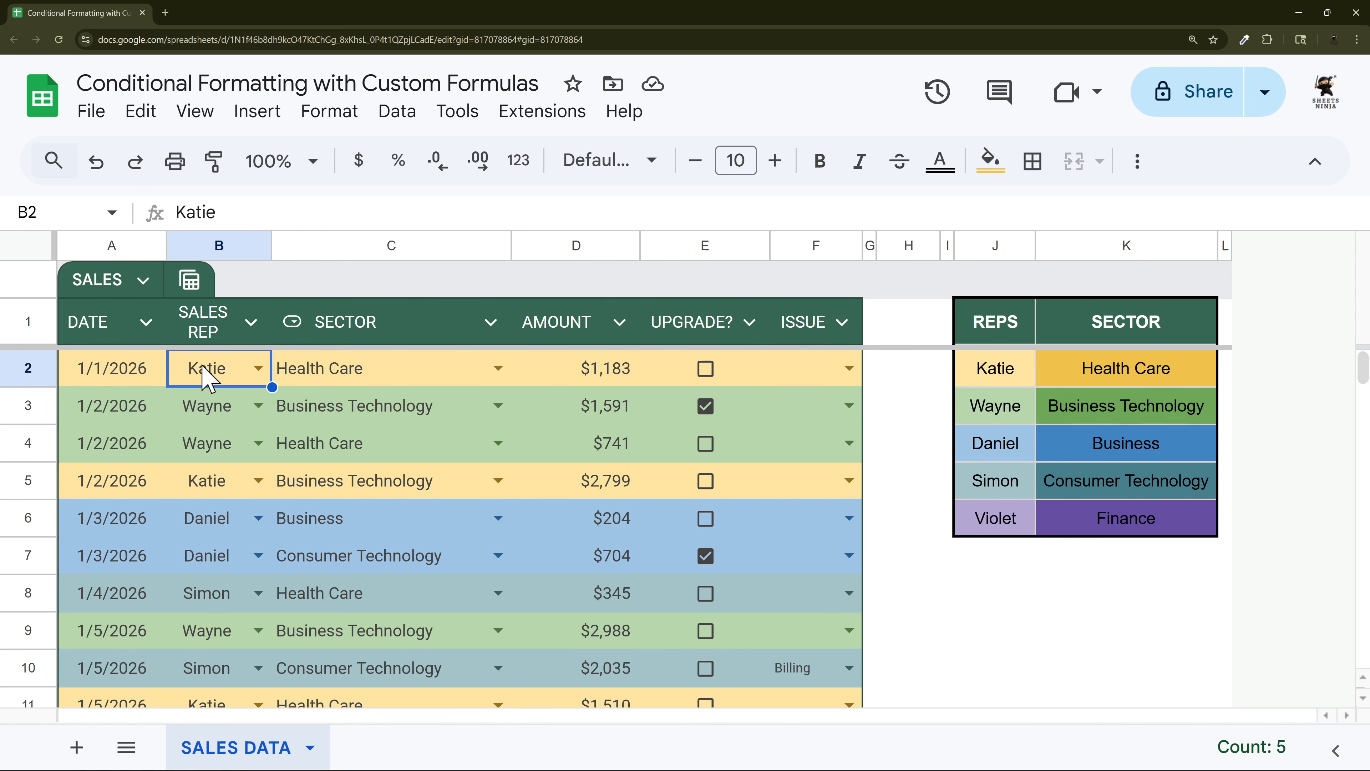
{"action": "left_click", "coordinate": [329, 111]}
{"action": "left_click", "coordinate": [426, 618]}
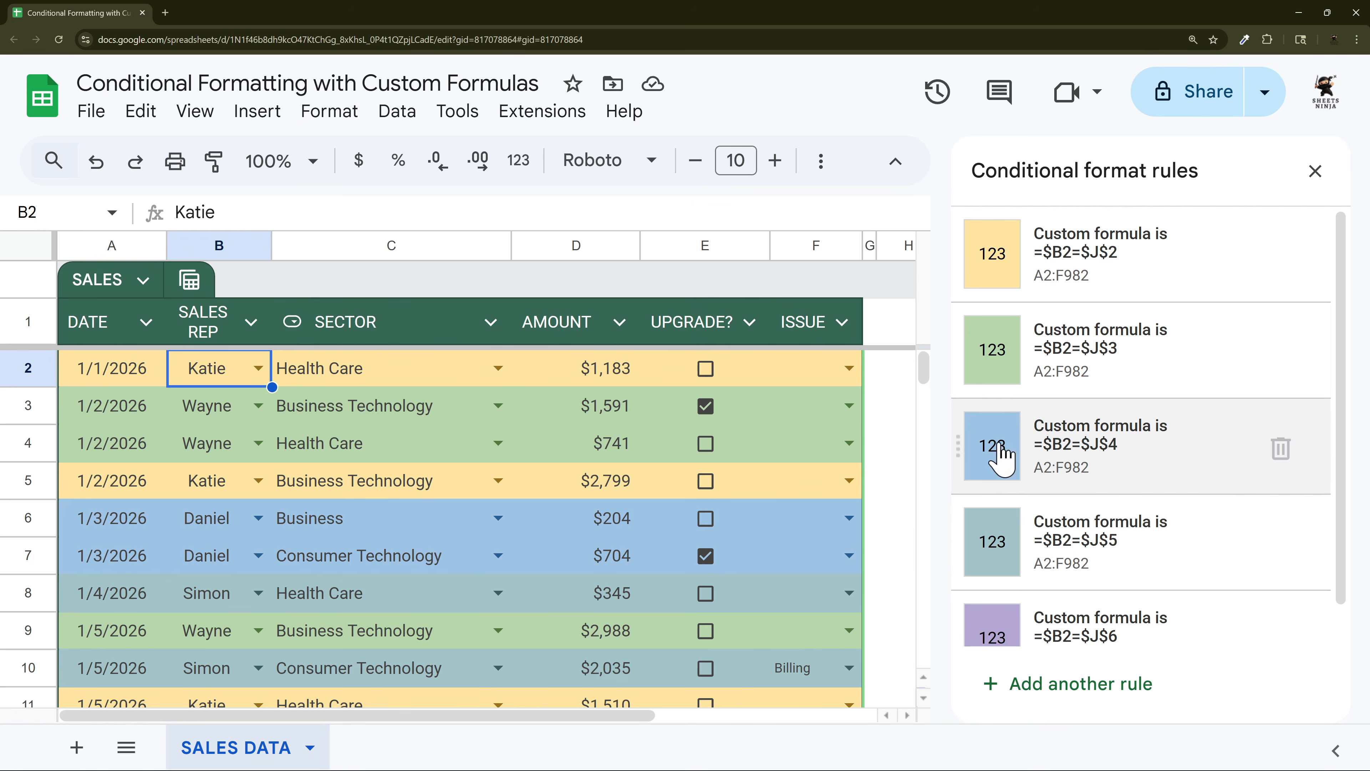
{"action": "left_click", "coordinate": [1109, 283]}
{"action": "left_click", "coordinate": [1065, 541]}
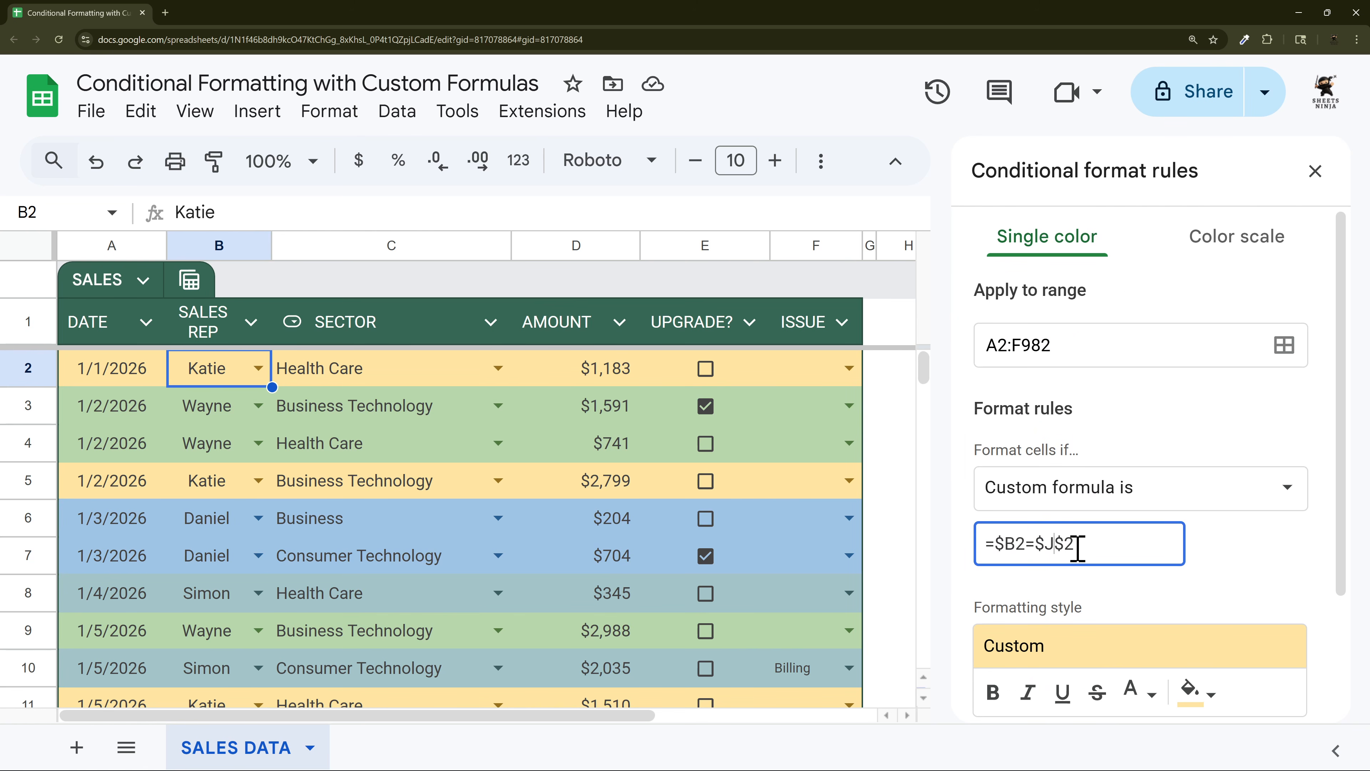
{"action": "scroll", "coordinate": [1122, 572], "scroll_direction": "down", "scroll_amount": 2}
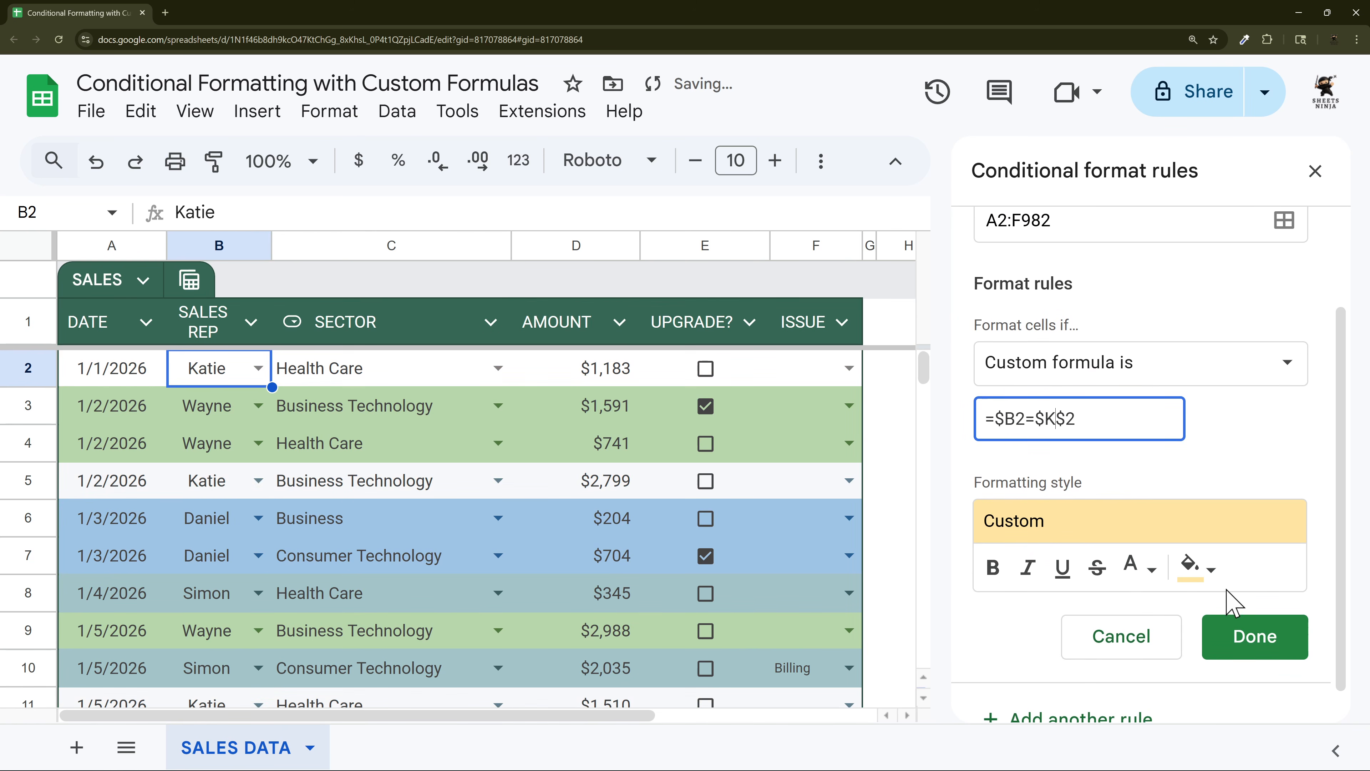
Step: Give the =$B2=$K$2 rule the darker yellow fill matching K2
{"action": "left_click", "coordinate": [1190, 565]}
{"action": "left_click", "coordinate": [1029, 327]}
{"action": "scroll", "coordinate": [1019, 382], "scroll_direction": "down", "scroll_amount": 1}
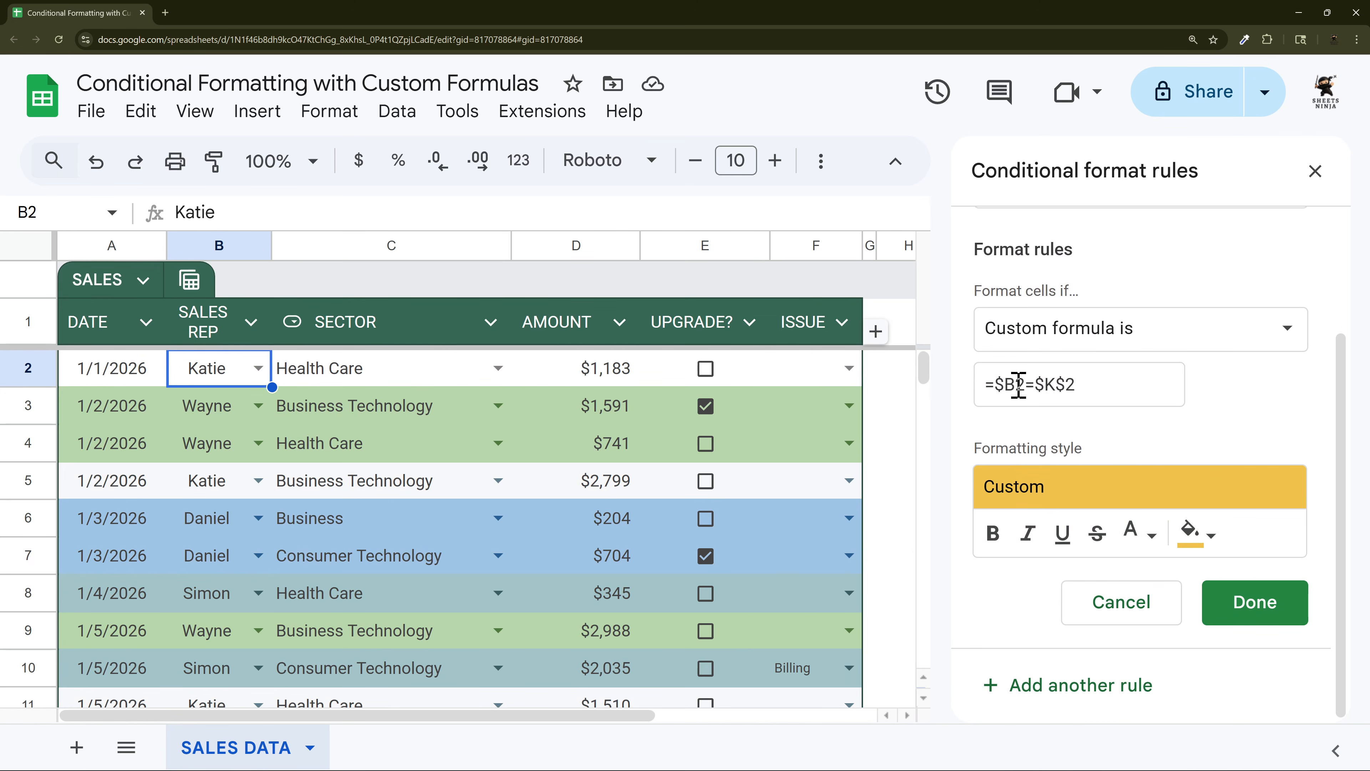
Step: Change the rule's formula to =$C2=$K$2 so it checks the sector column, and save it
{"action": "left_click", "coordinate": [1021, 384]}
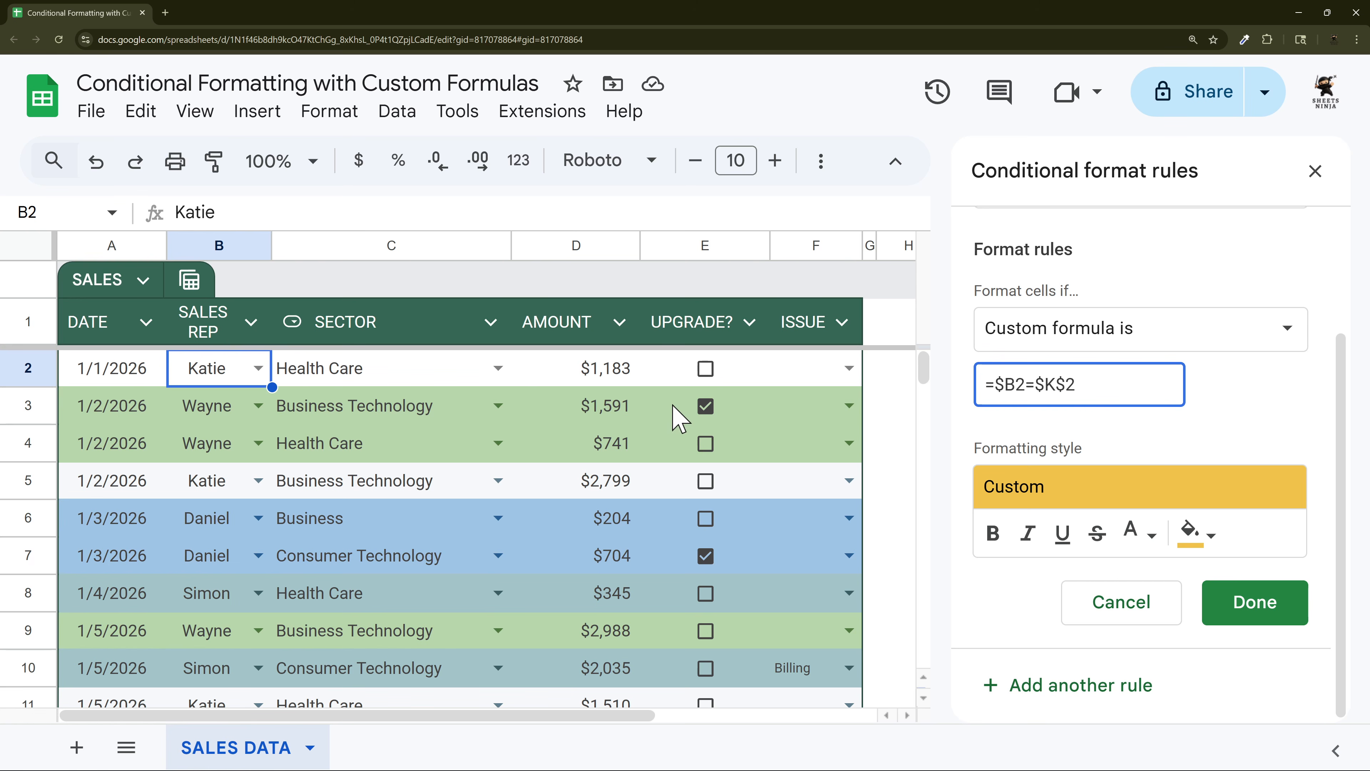
{"action": "key", "text": "BackSpace"}
{"action": "type", "text": "C"}
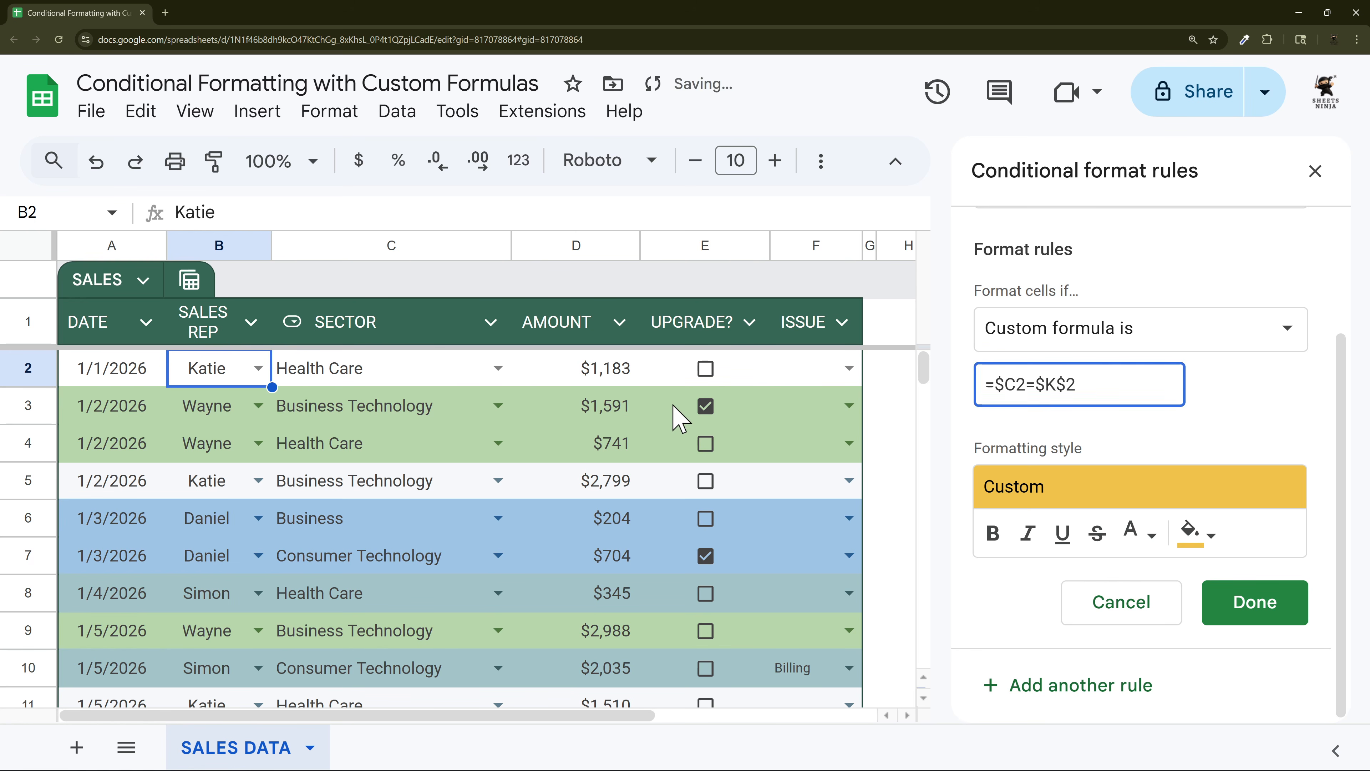
{"action": "left_click", "coordinate": [1226, 619]}
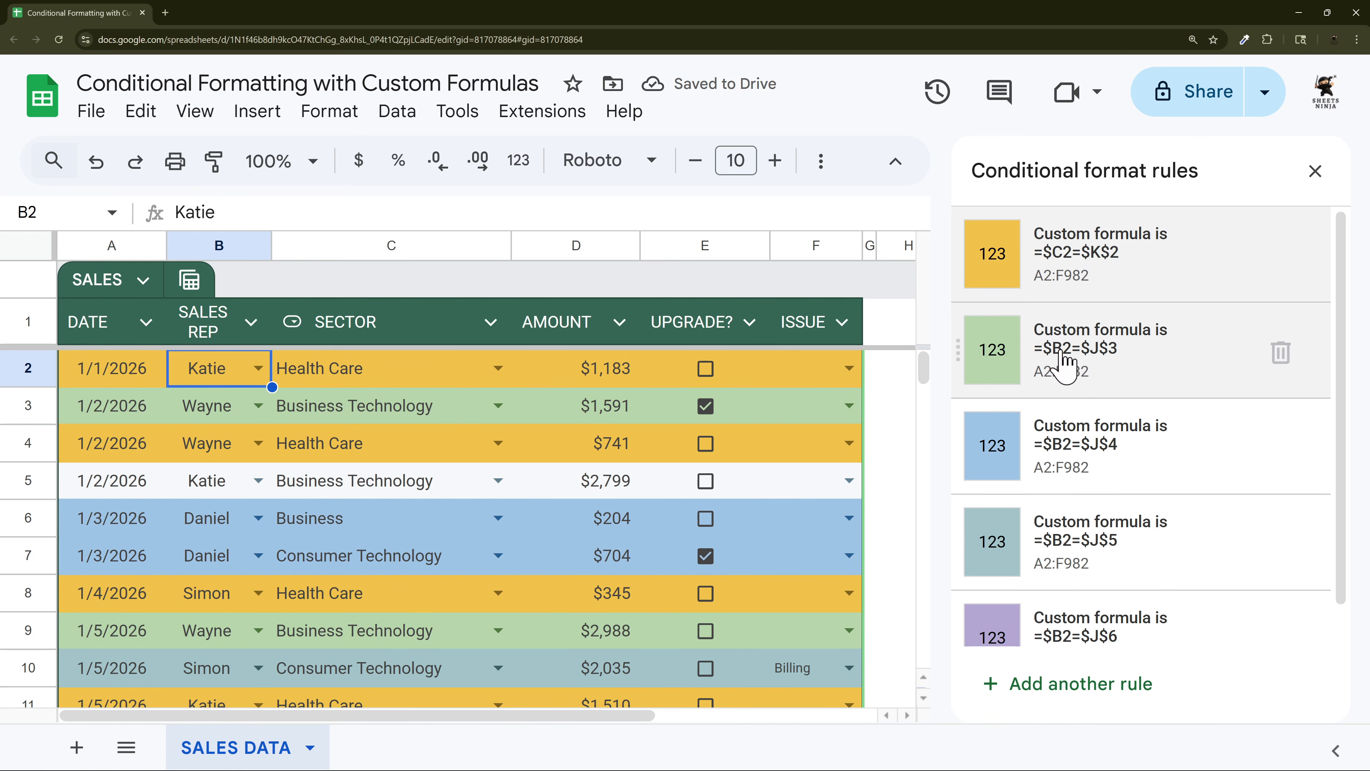
{"action": "left_click", "coordinate": [1064, 360]}
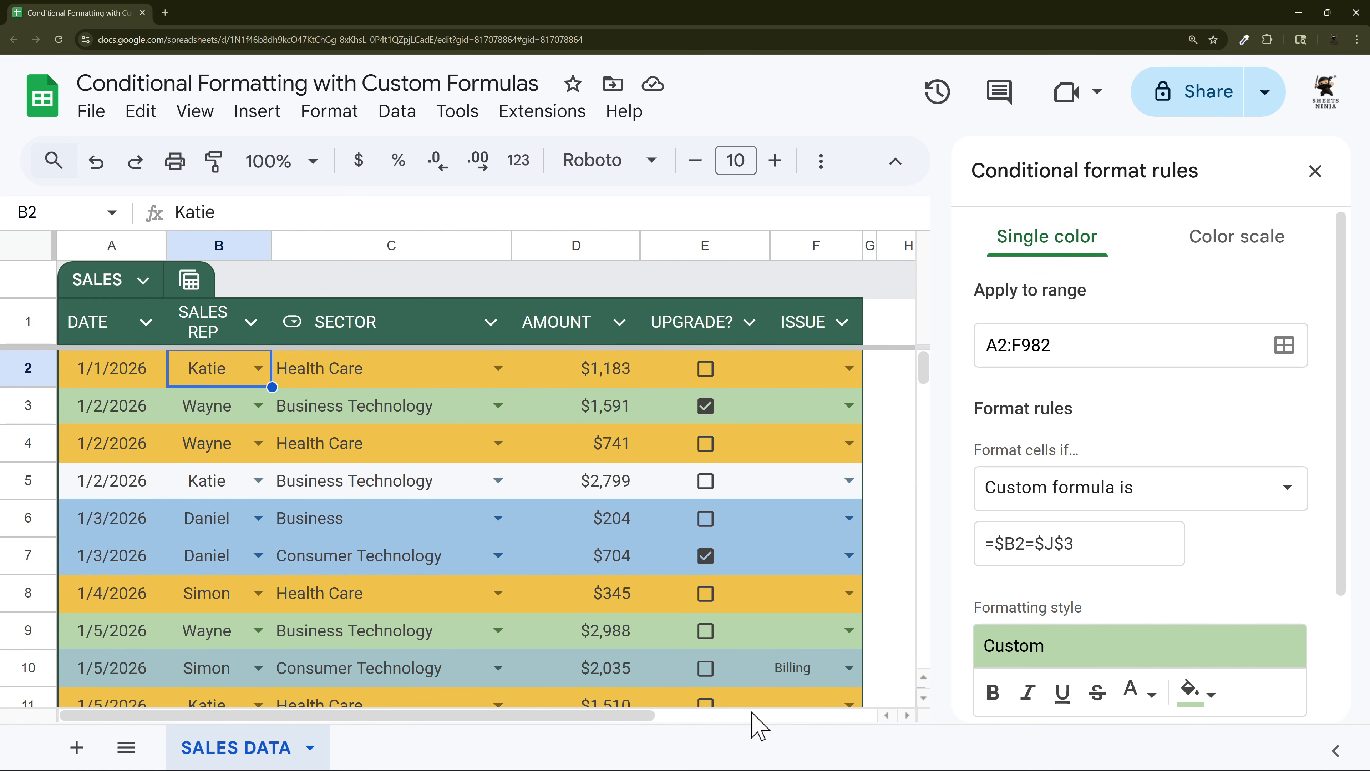
{"action": "left_click_drag", "start_coordinate": [636, 718], "coordinate": [863, 719]}
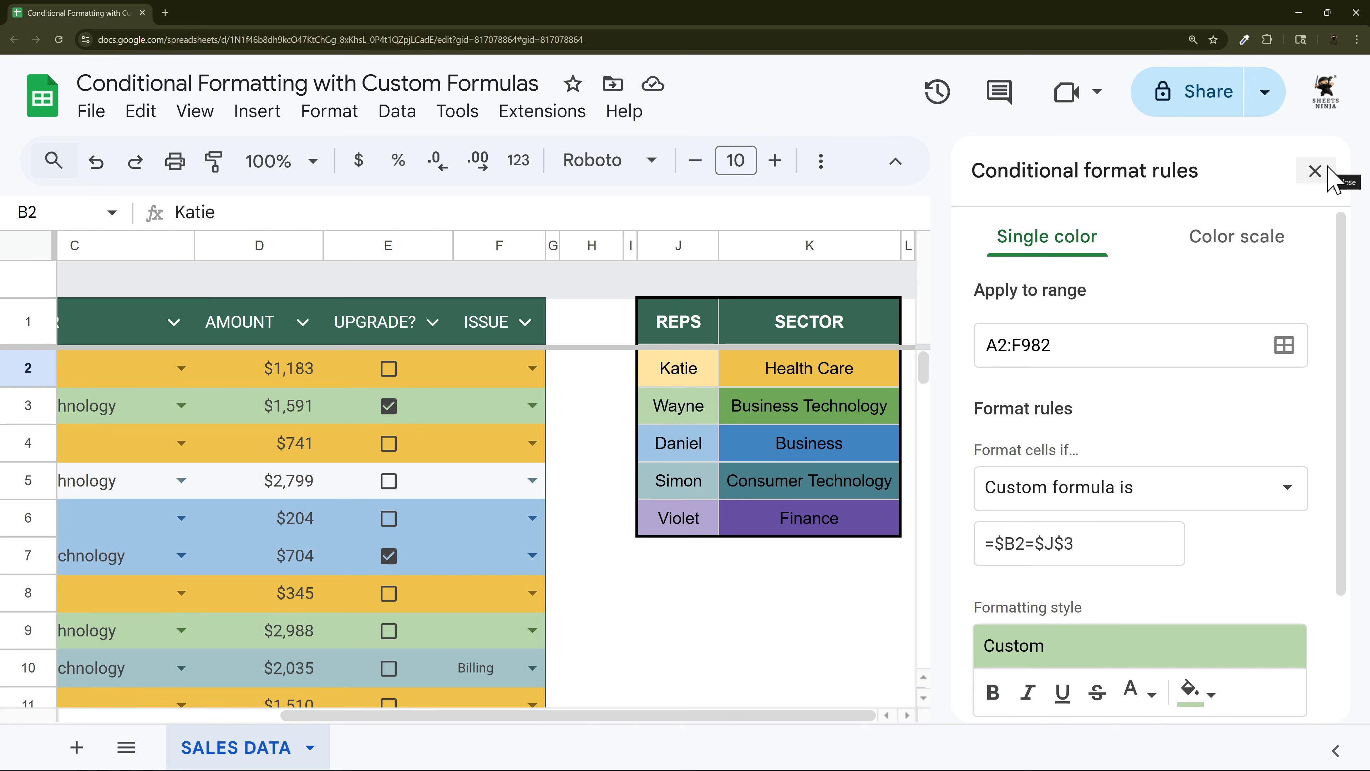
{"action": "left_click", "coordinate": [1315, 171]}
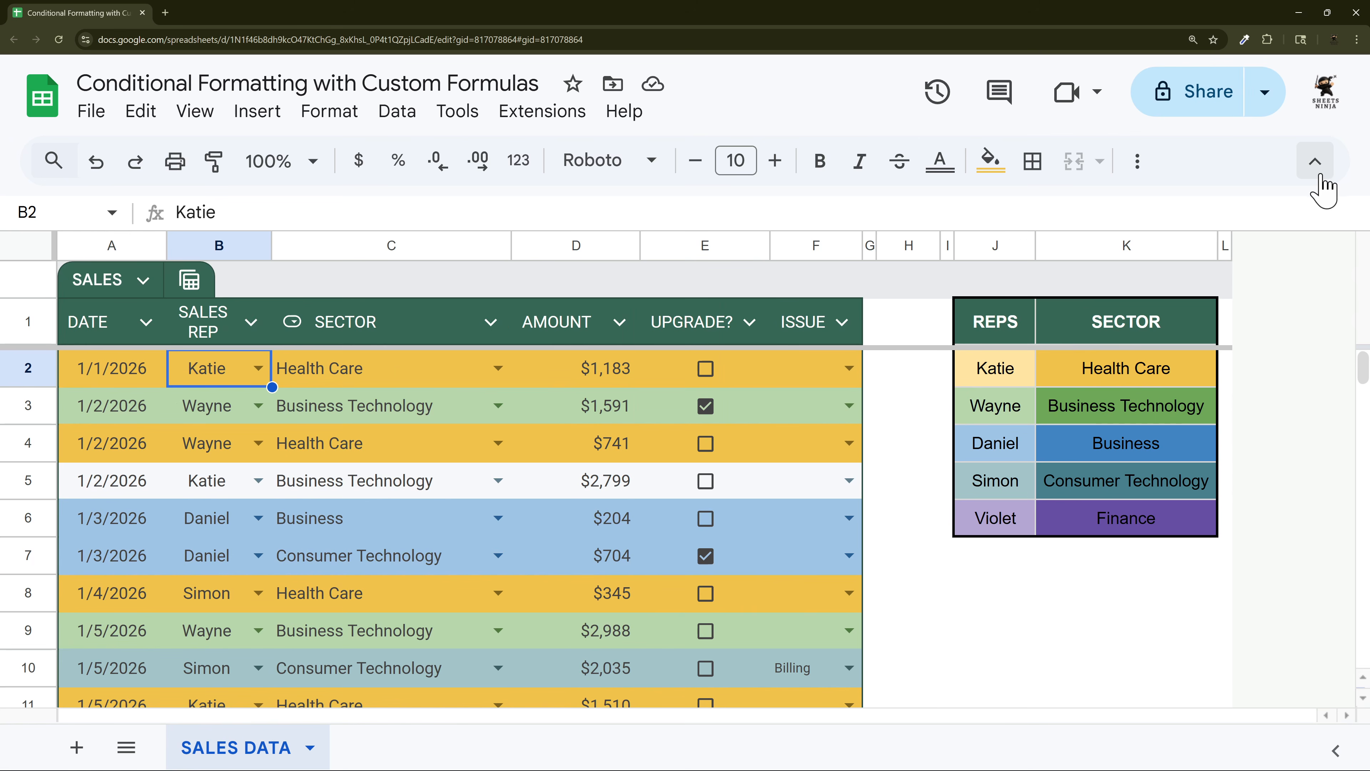
Step: Reopen the conditional format rules and delete the =$C2=$K$2, =$B2=$J$3, =$B2=$J$4 and =$B2=$J$5 rules
{"action": "left_click", "coordinate": [329, 112]}
{"action": "left_click", "coordinate": [402, 615]}
{"action": "left_click", "coordinate": [1280, 257]}
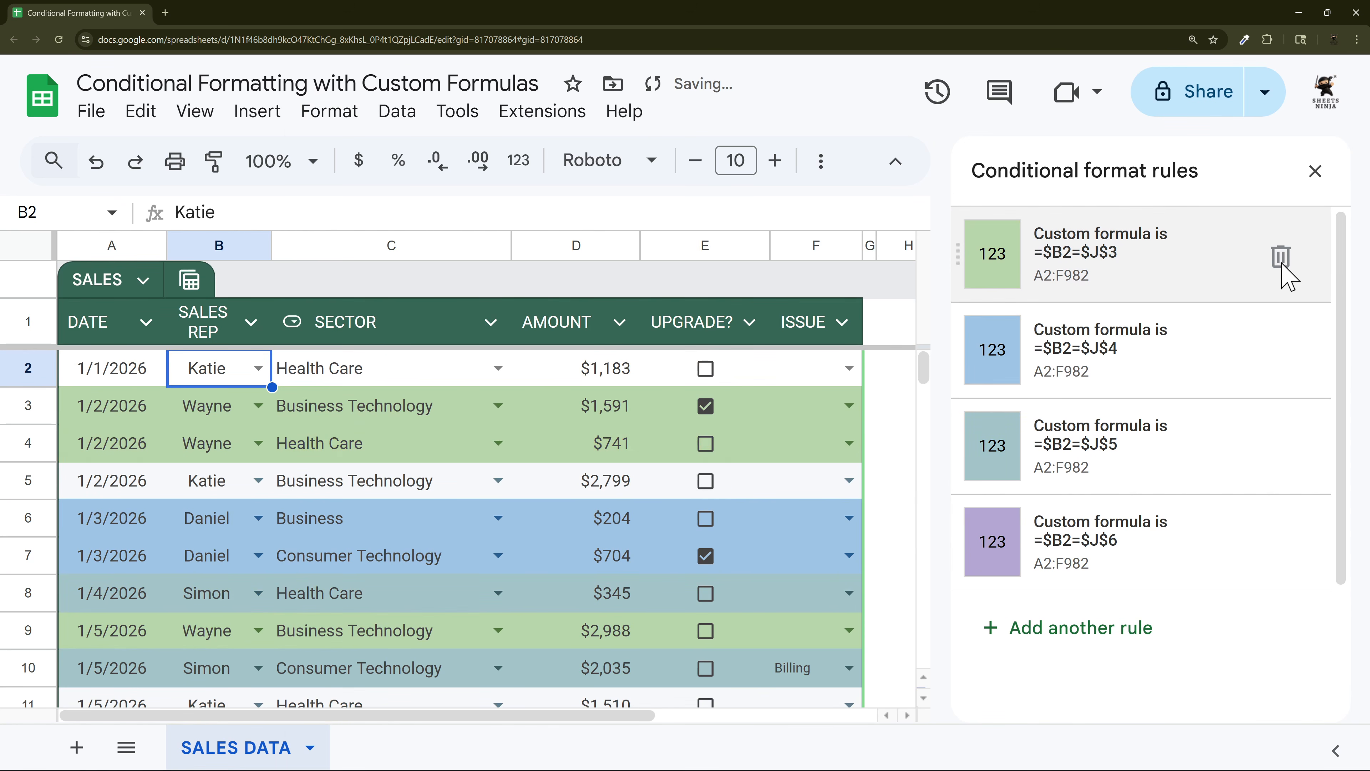
{"action": "left_click", "coordinate": [1281, 256]}
{"action": "left_click", "coordinate": [1280, 257]}
{"action": "left_click", "coordinate": [1280, 257]}
Step: Change the remaining rule's formula to =$B2=$J$2, give it a light yellow fill and save it
{"action": "left_click", "coordinate": [1200, 278]}
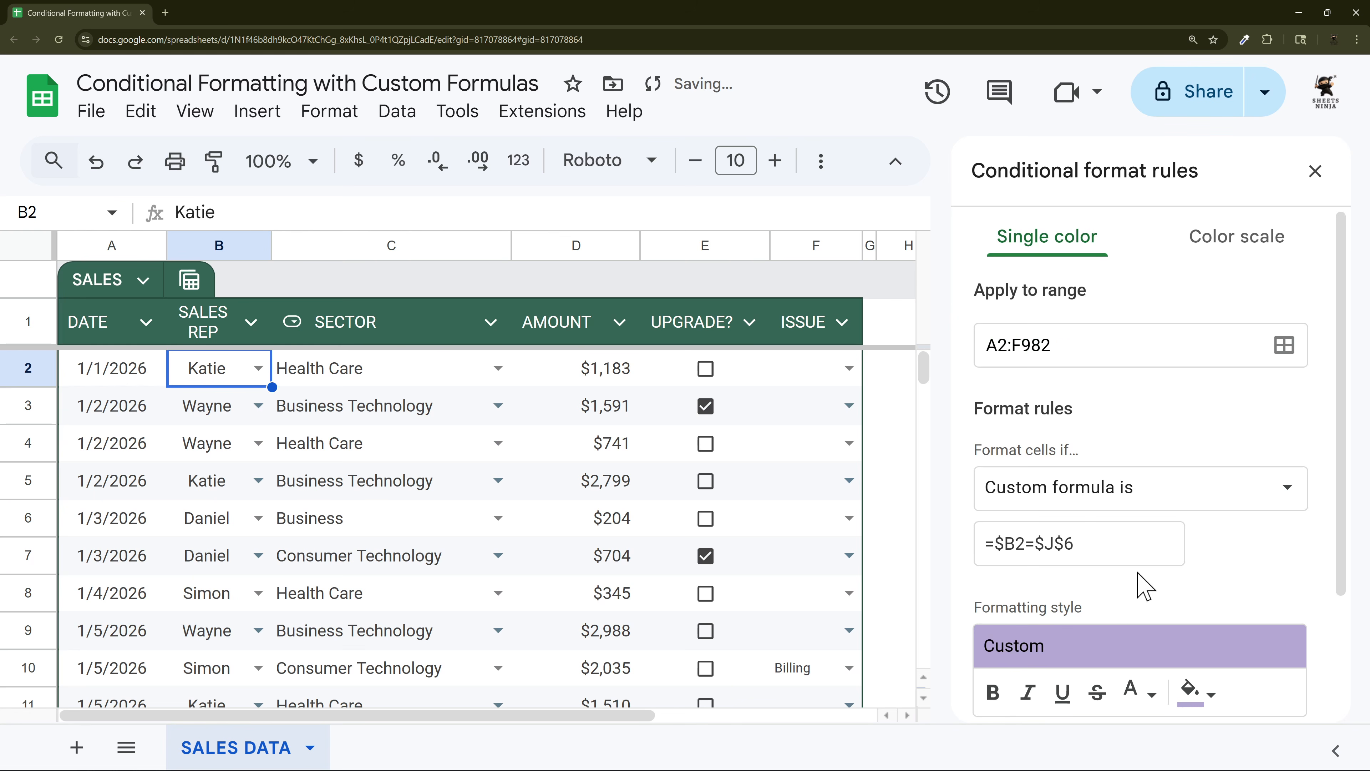
{"action": "left_click", "coordinate": [1076, 543]}
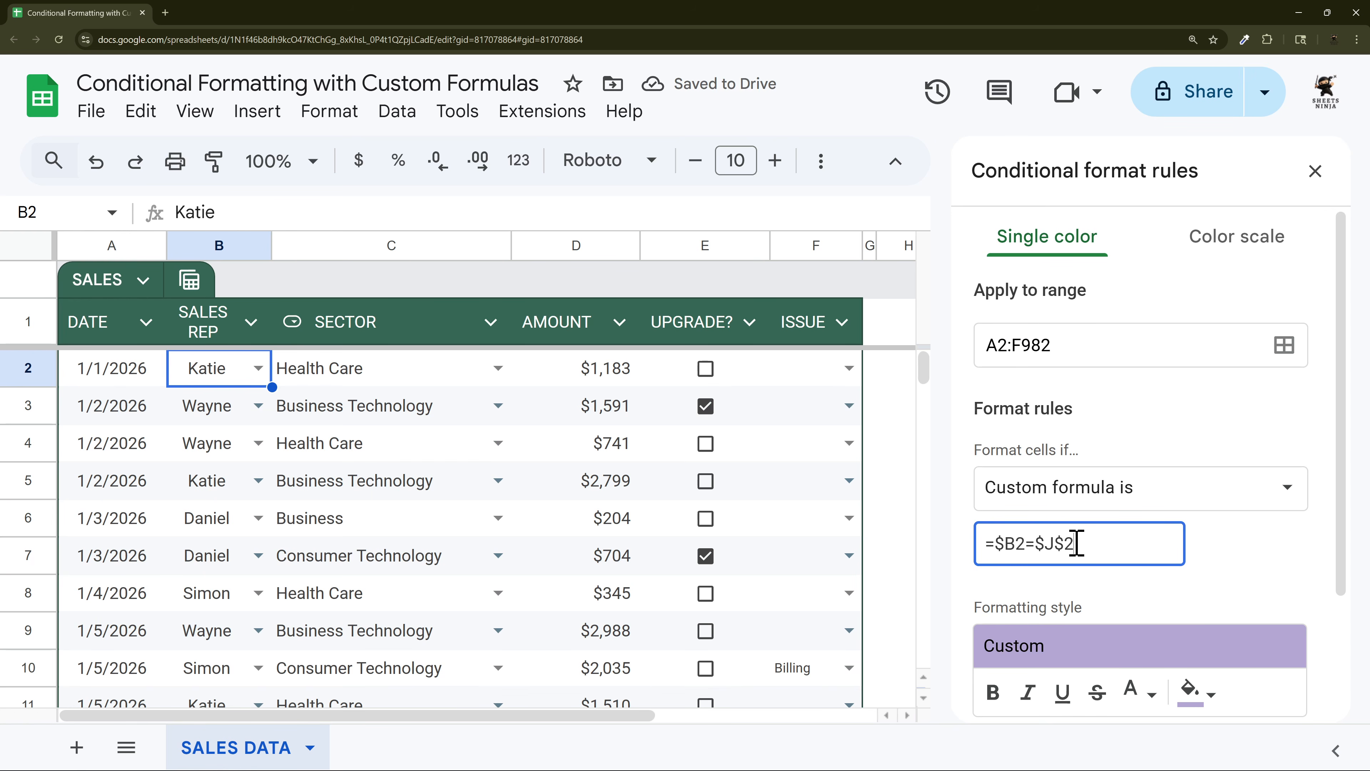
{"action": "left_click", "coordinate": [1187, 690]}
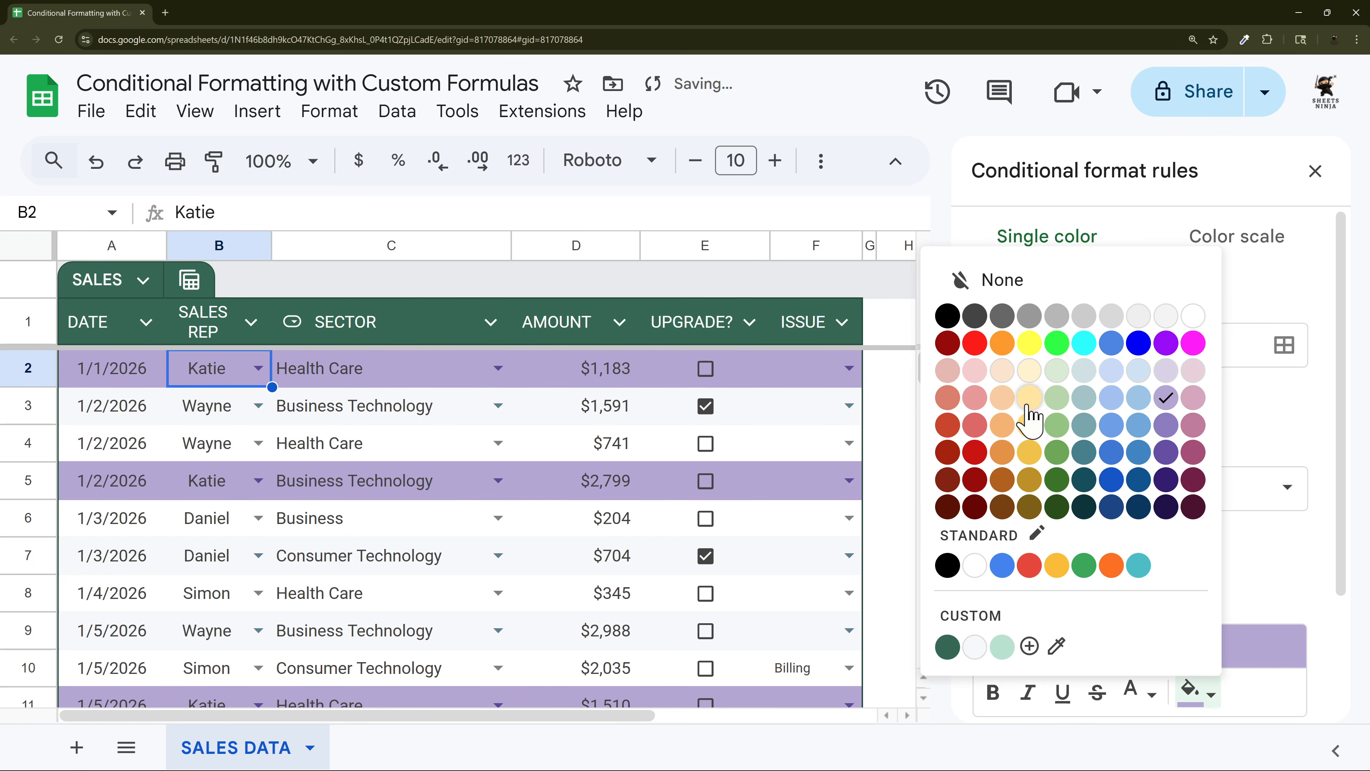
{"action": "left_click", "coordinate": [1057, 401]}
{"action": "scroll", "coordinate": [1235, 647], "scroll_direction": "down", "scroll_amount": 2}
{"action": "left_click", "coordinate": [1238, 643]}
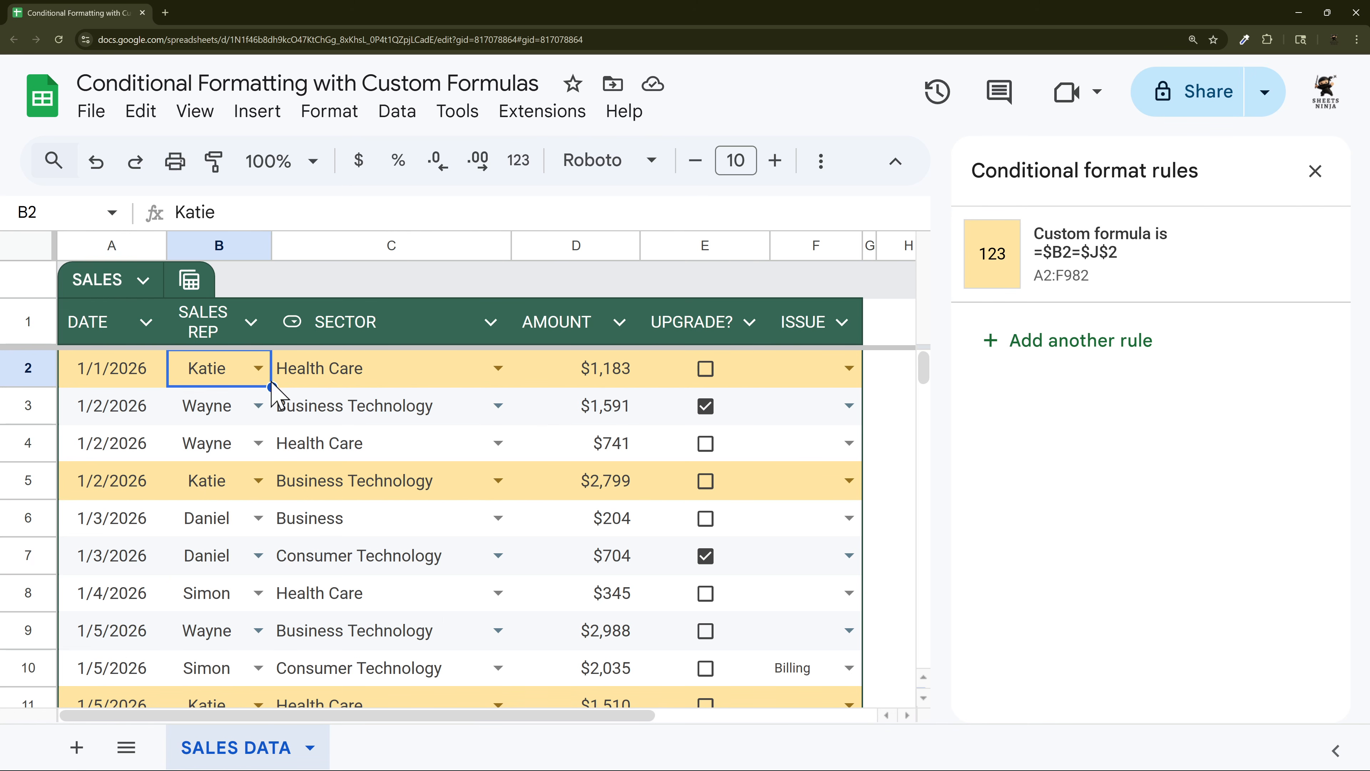
Step: Reopen the =$B2=$J$2 rule and replace its custom formula with =$D2<500
{"action": "left_click", "coordinate": [1095, 253]}
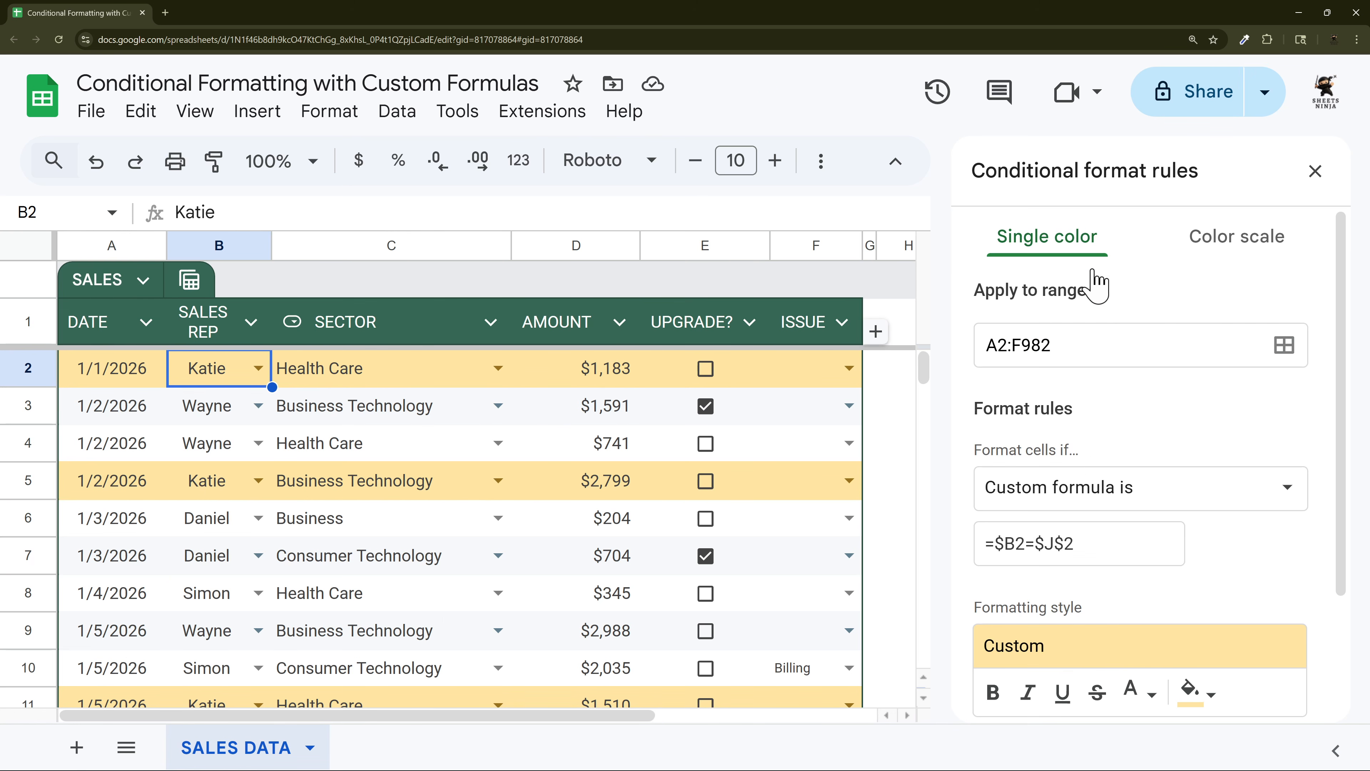
{"action": "left_click", "coordinate": [1040, 544]}
{"action": "key", "text": "shift+End"}
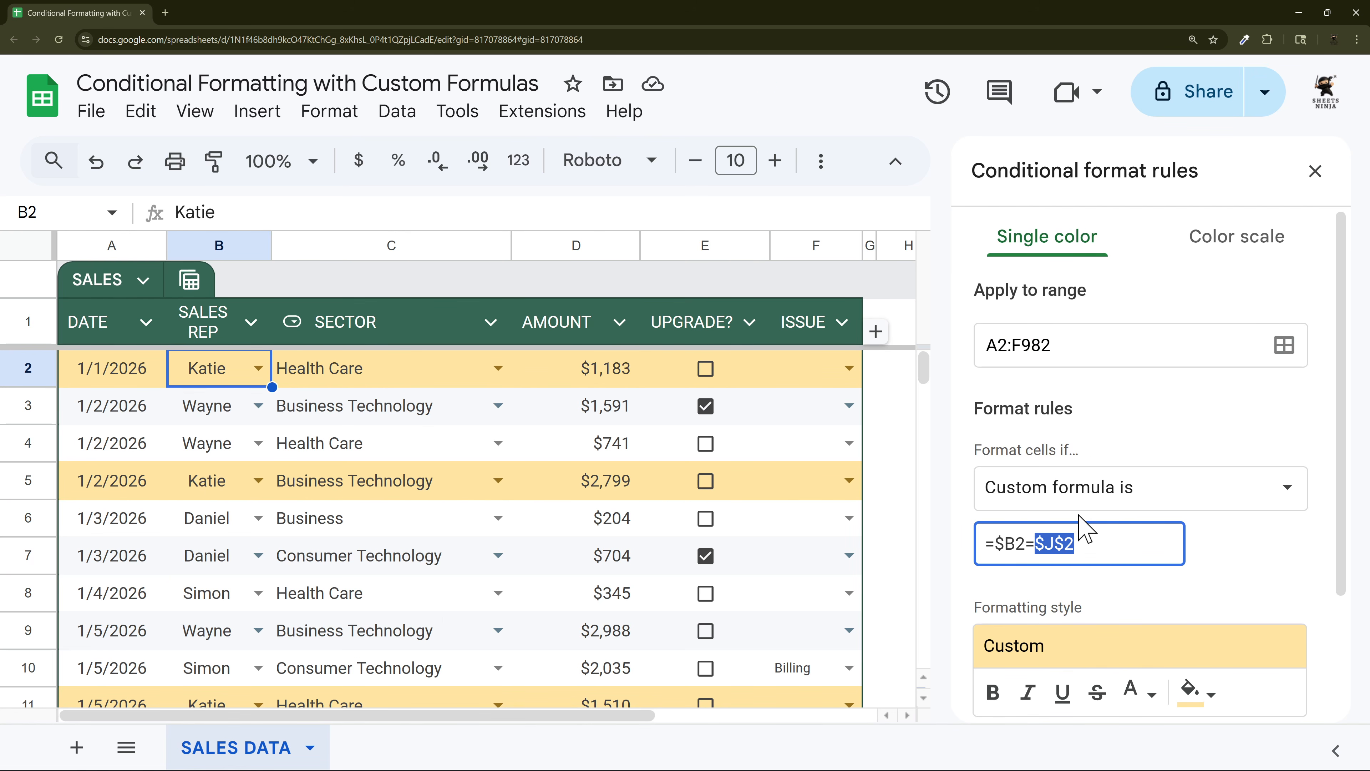
{"action": "type", "text": "\""}
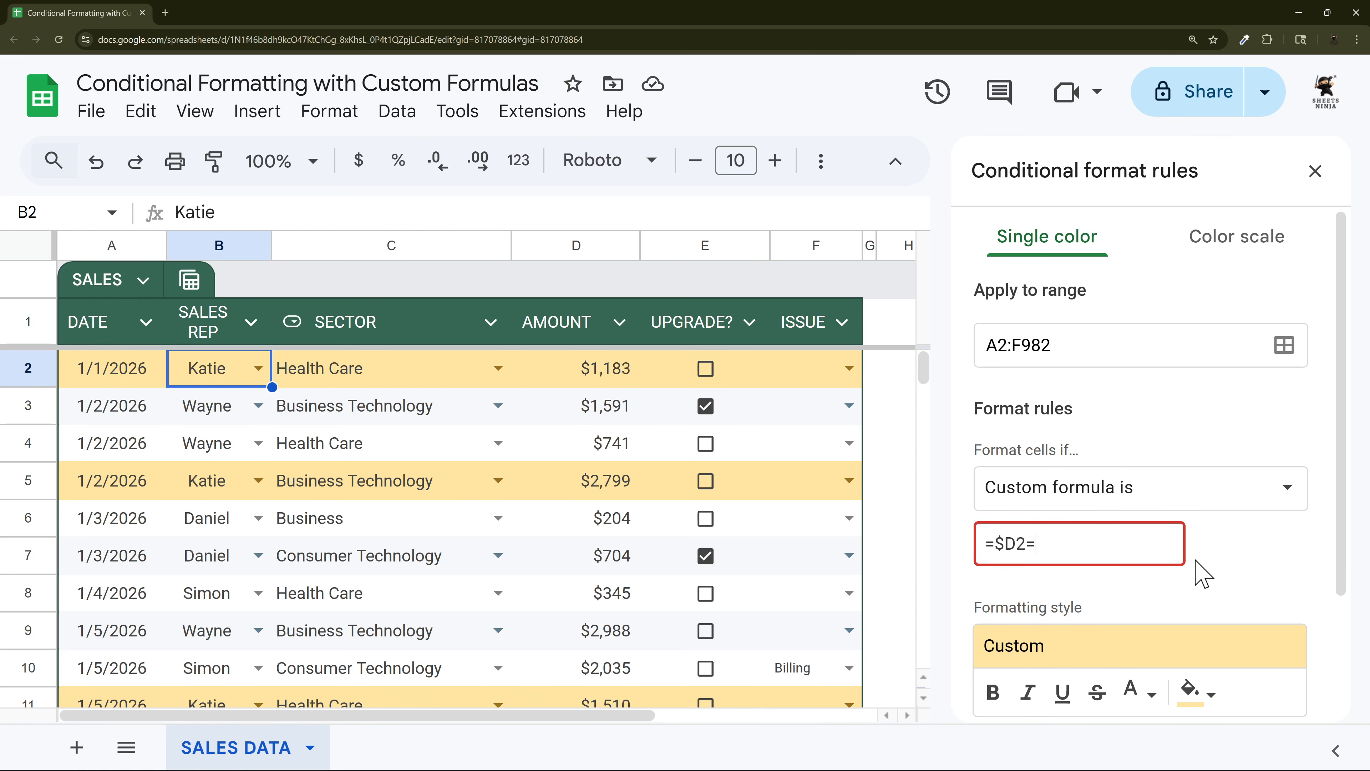
{"action": "type", "text": "<500"}
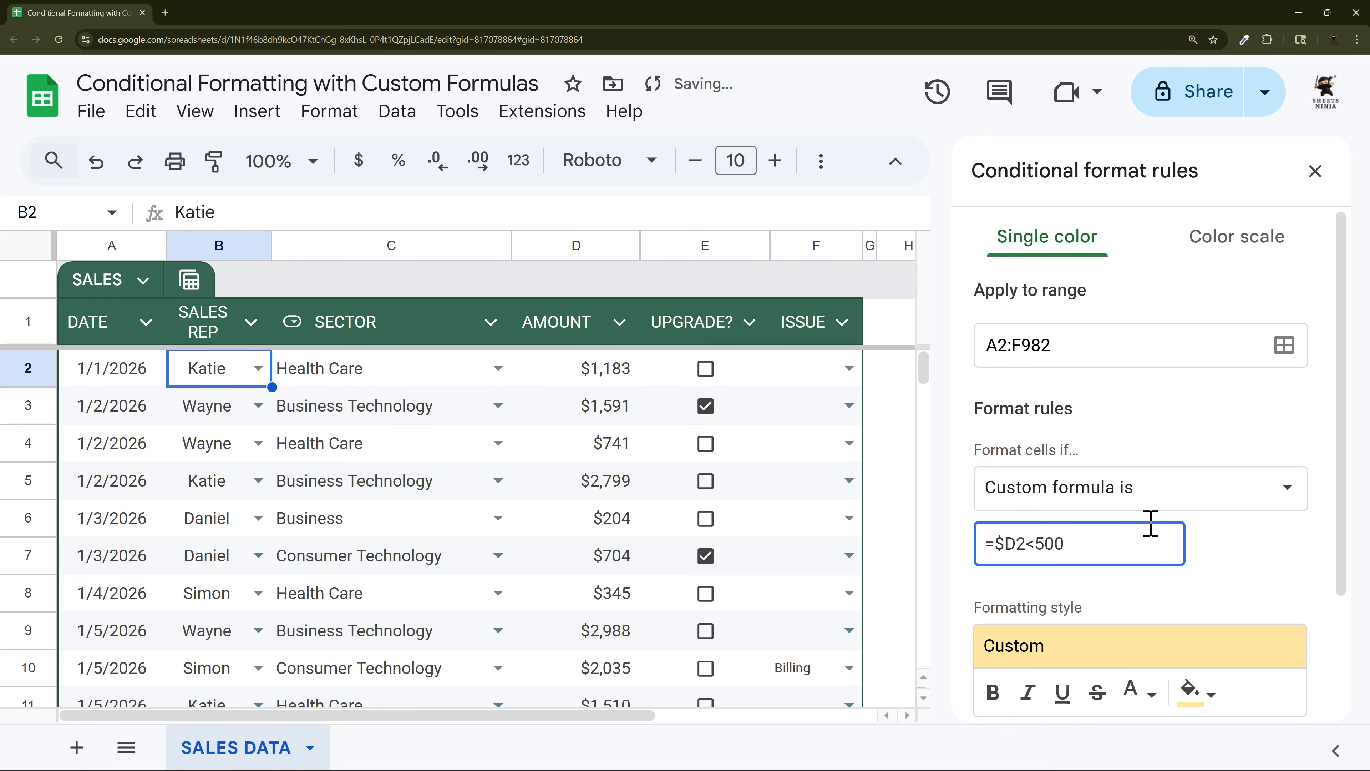
Step: Give the =$D2<500 rule a light red fill
{"action": "scroll", "coordinate": [1184, 555], "scroll_direction": "down", "scroll_amount": 2}
{"action": "left_click", "coordinate": [1199, 632]}
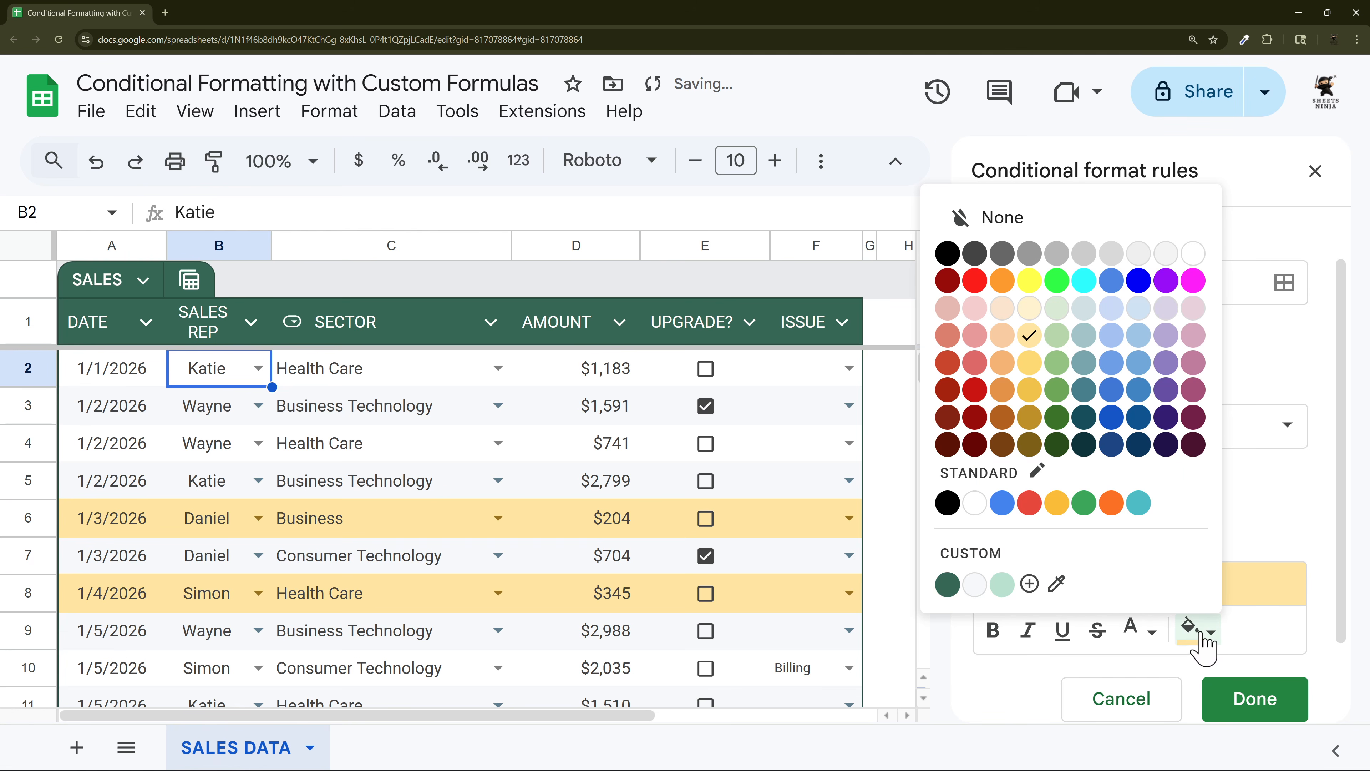
{"action": "left_click", "coordinate": [975, 339]}
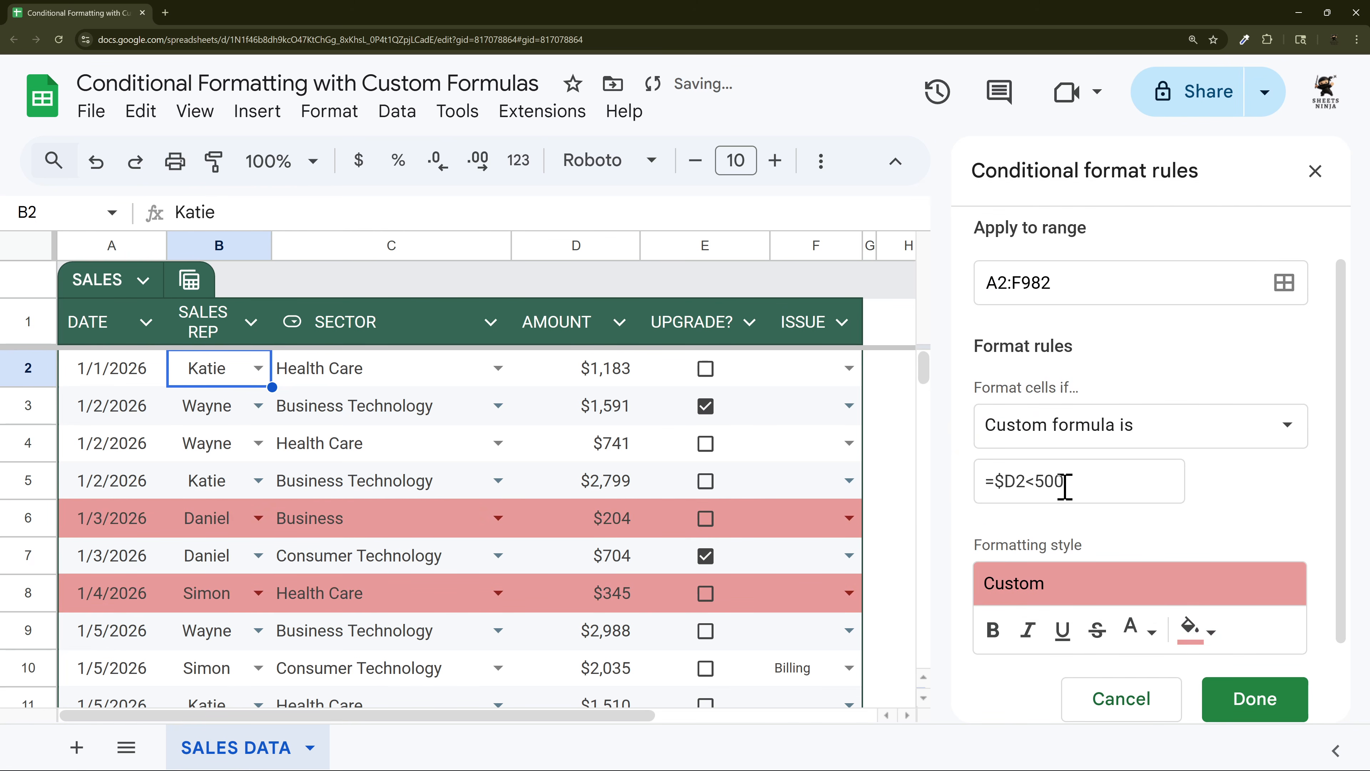
Step: Limit the =$D2<500 rule to the amount column by setting its range to D2:D982
{"action": "left_click", "coordinate": [997, 283]}
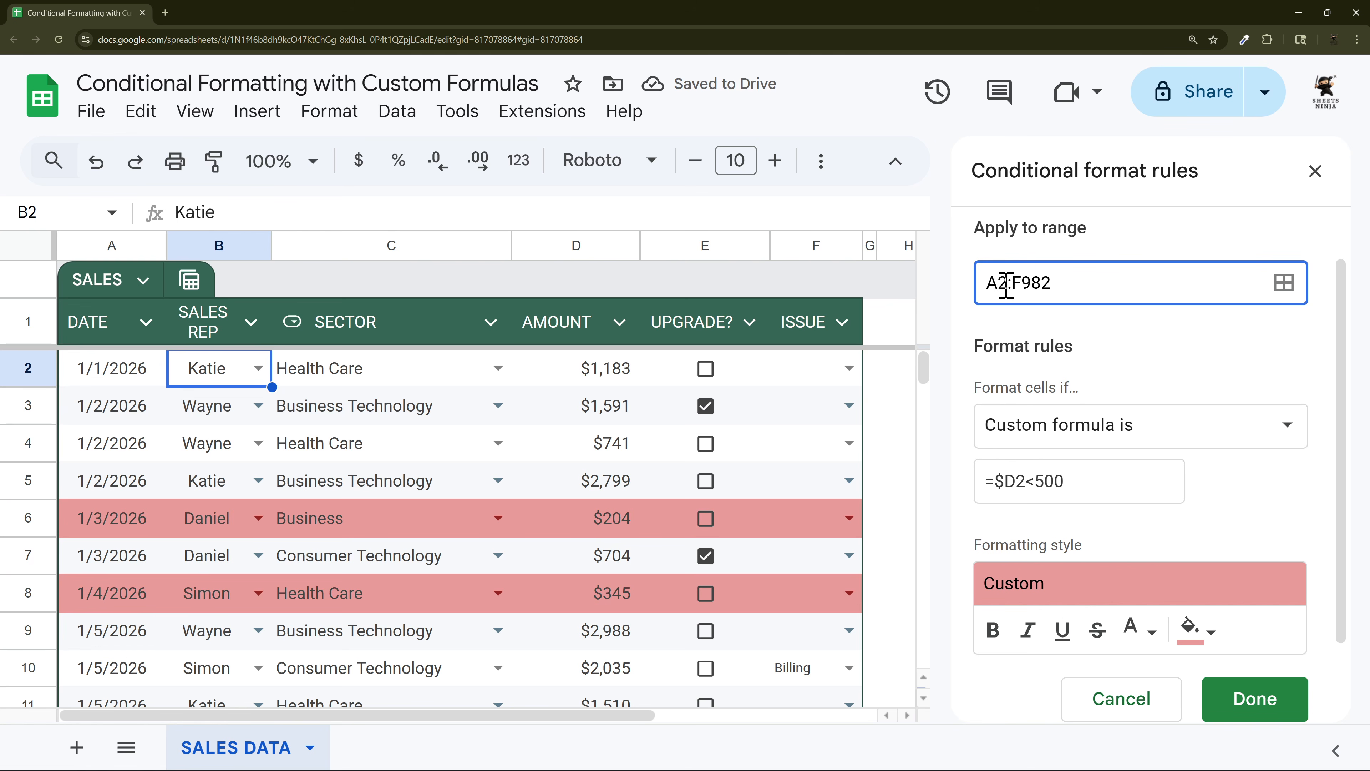
{"action": "key", "text": "BackSpace"}
{"action": "type", "text": "D"}
{"action": "left_click", "coordinate": [1191, 372]}
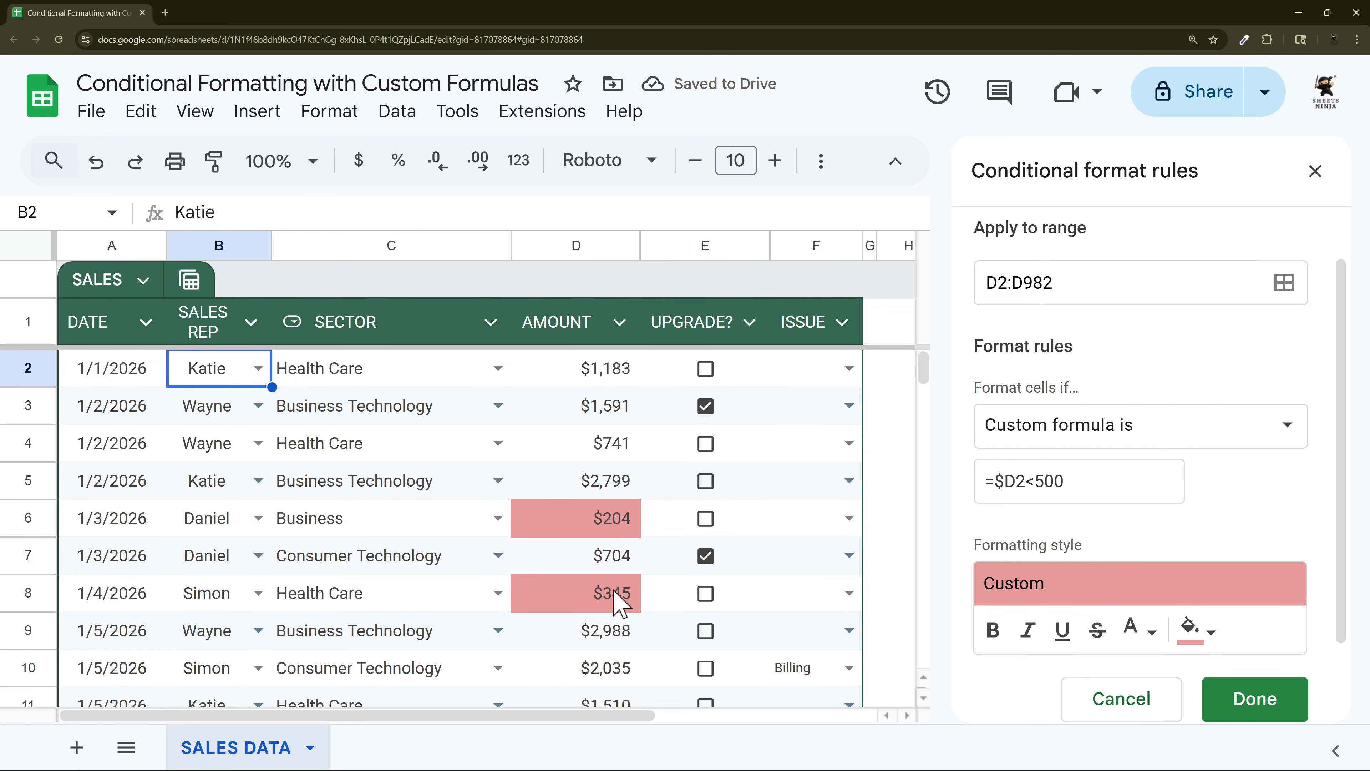
Step: Set the =$D2<500 rule's range to A2:F982 so it covers whole rows, and save it
{"action": "left_click", "coordinate": [998, 282]}
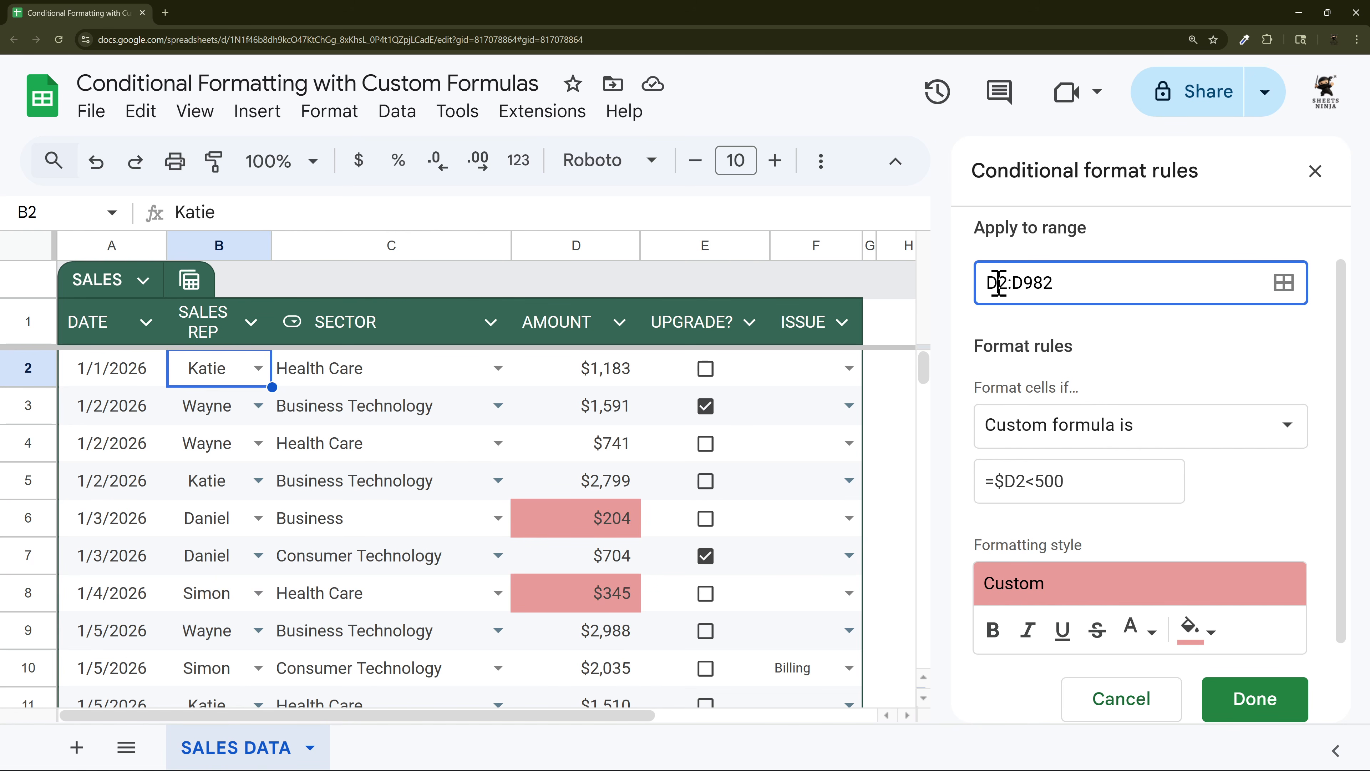
{"action": "key", "text": "BackSpace"}
{"action": "type", "text": "A"}
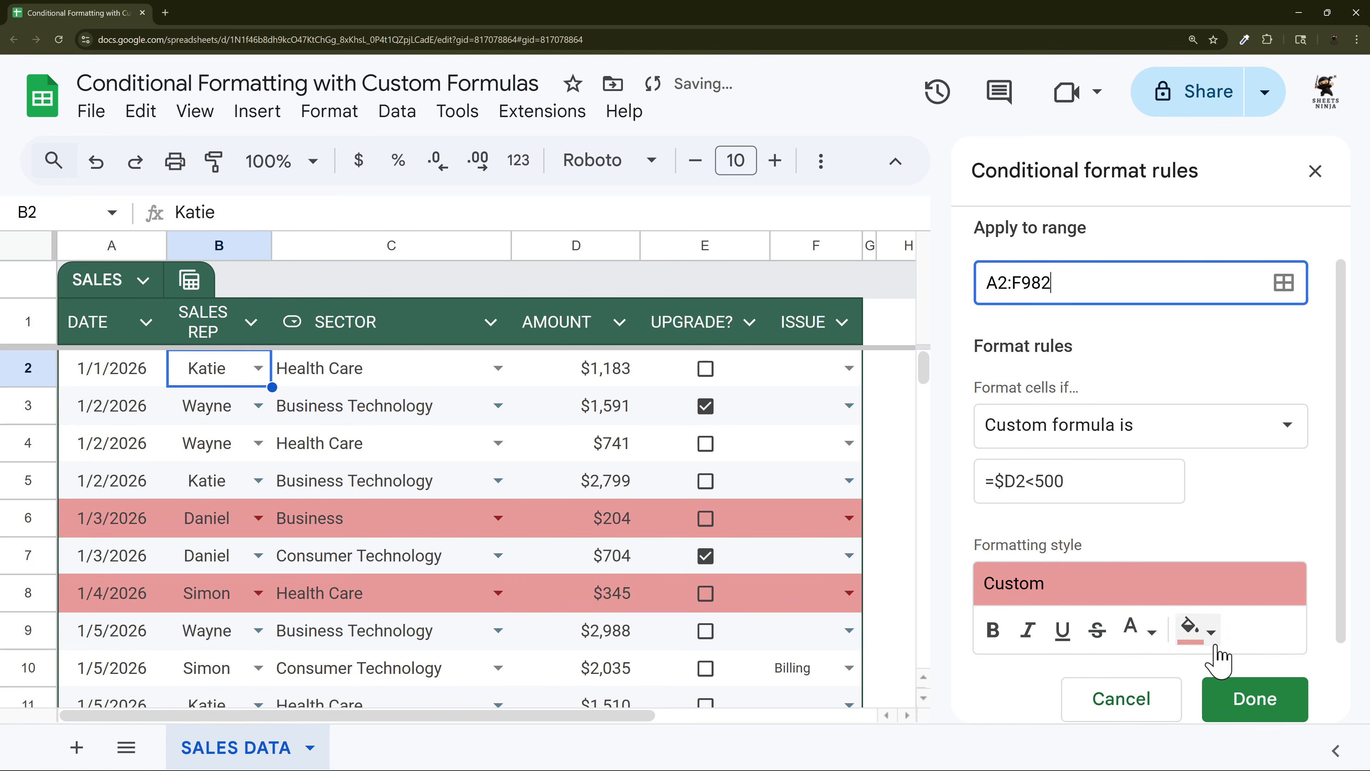
{"action": "left_click", "coordinate": [1249, 698]}
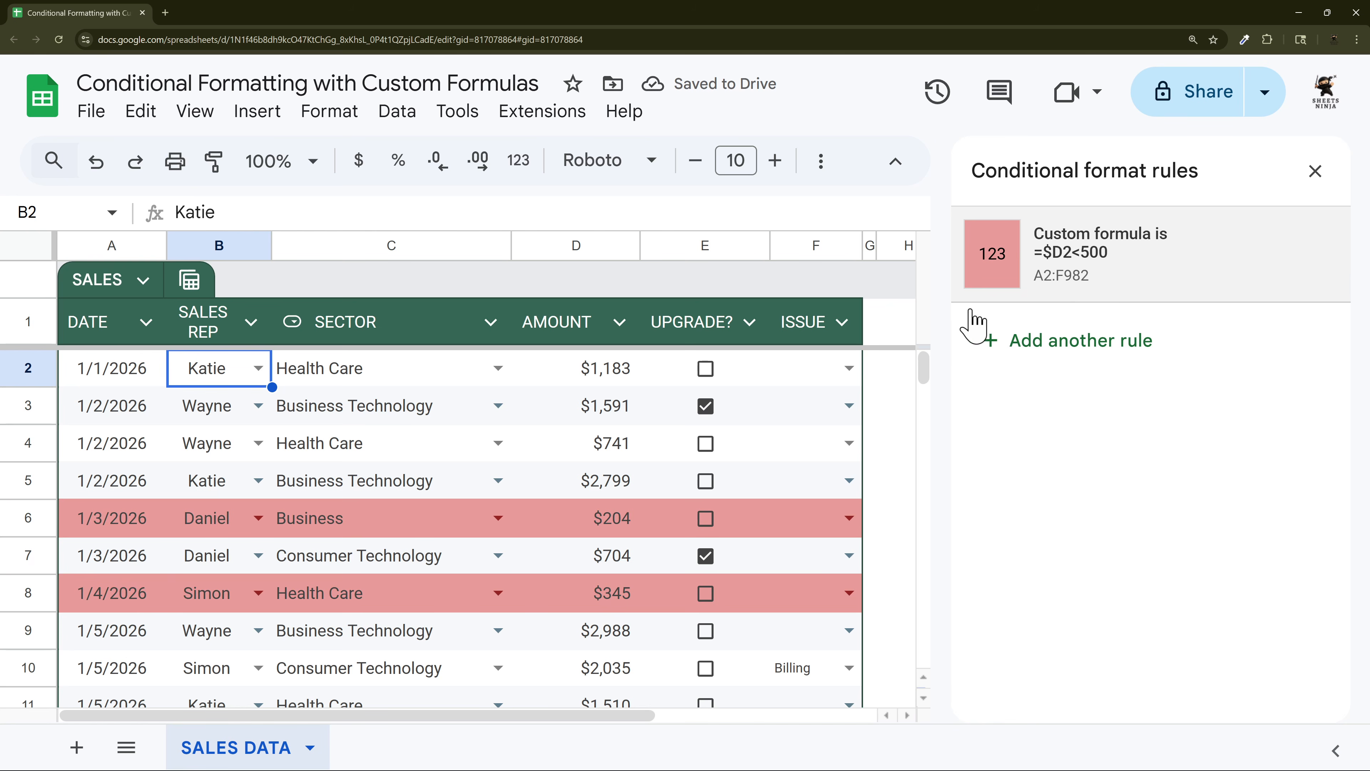
Step: Add a second rule based on the =$D2<500 one, covering A2:F982, with the custom formula =$D2<1000
{"action": "left_click", "coordinate": [1063, 283]}
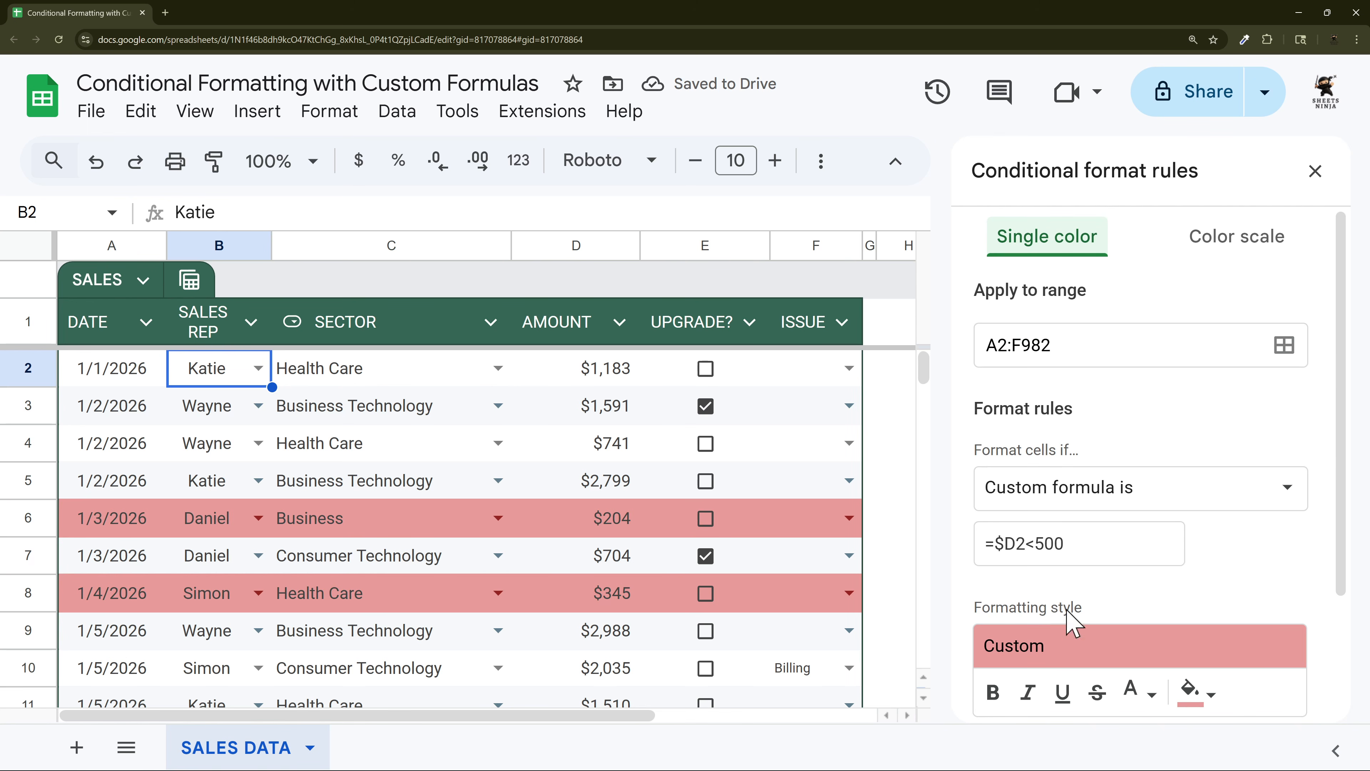
{"action": "scroll", "coordinate": [987, 612], "scroll_direction": "down", "scroll_amount": 3}
{"action": "left_click", "coordinate": [1070, 674]}
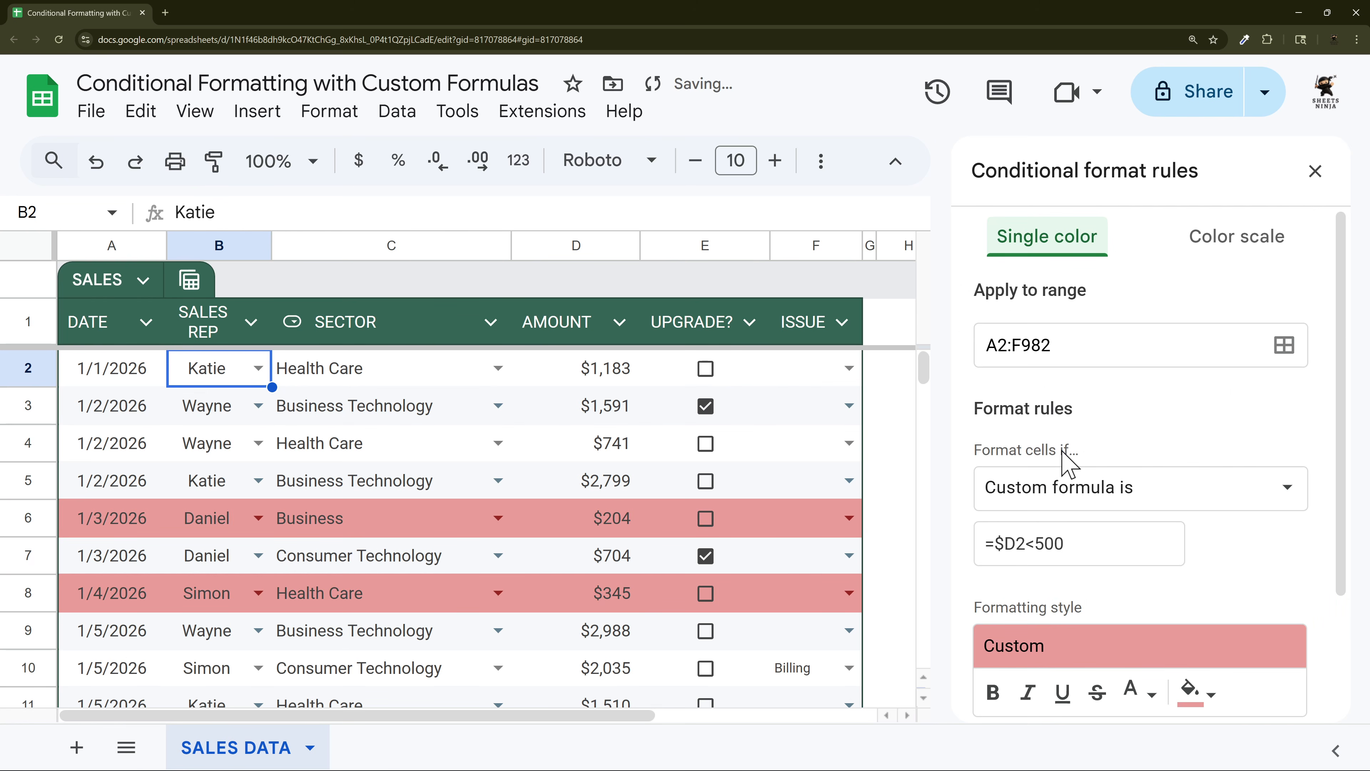
{"action": "double_click", "coordinate": [1042, 544]}
{"action": "type", "text": "1000"}
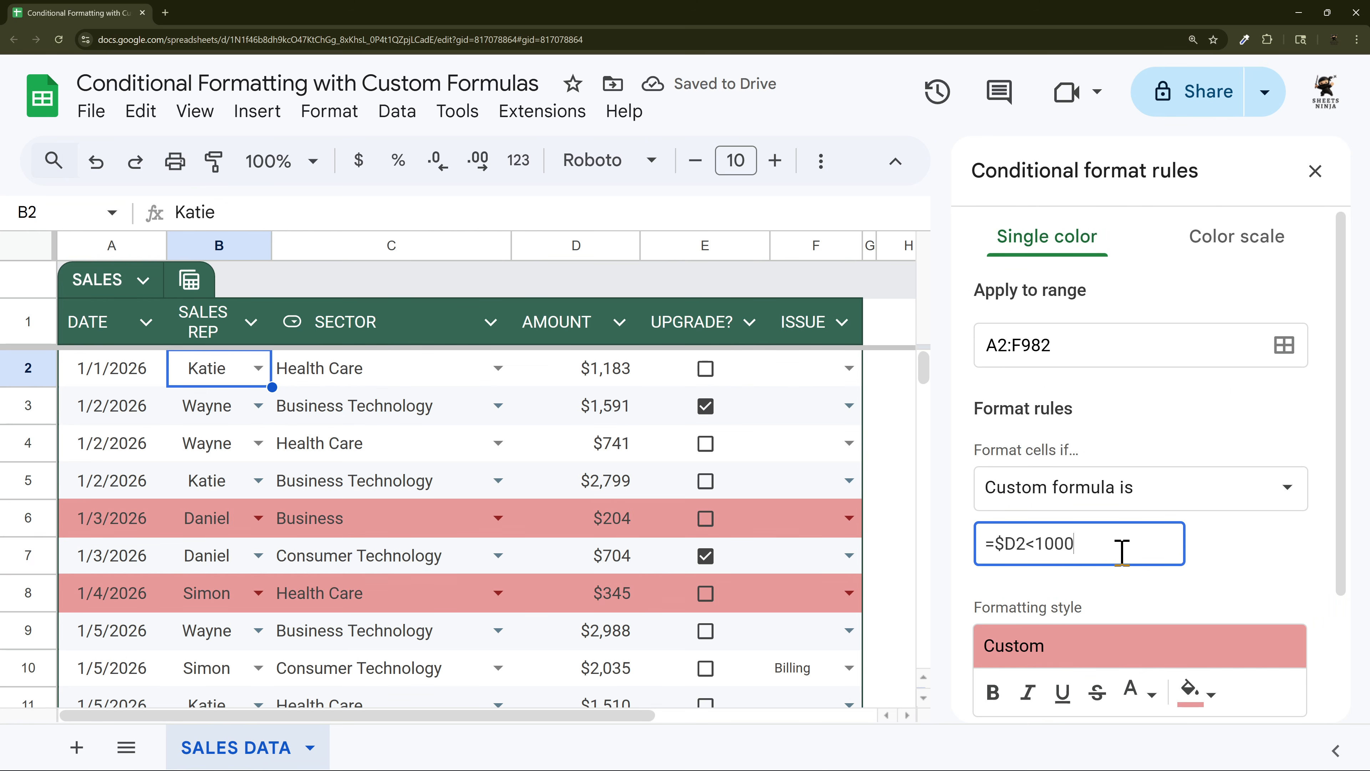
Step: Give the =$D2<1000 rule a light yellow fill and save it
{"action": "scroll", "coordinate": [1270, 570], "scroll_direction": "down", "scroll_amount": 3}
{"action": "left_click", "coordinate": [1193, 532]}
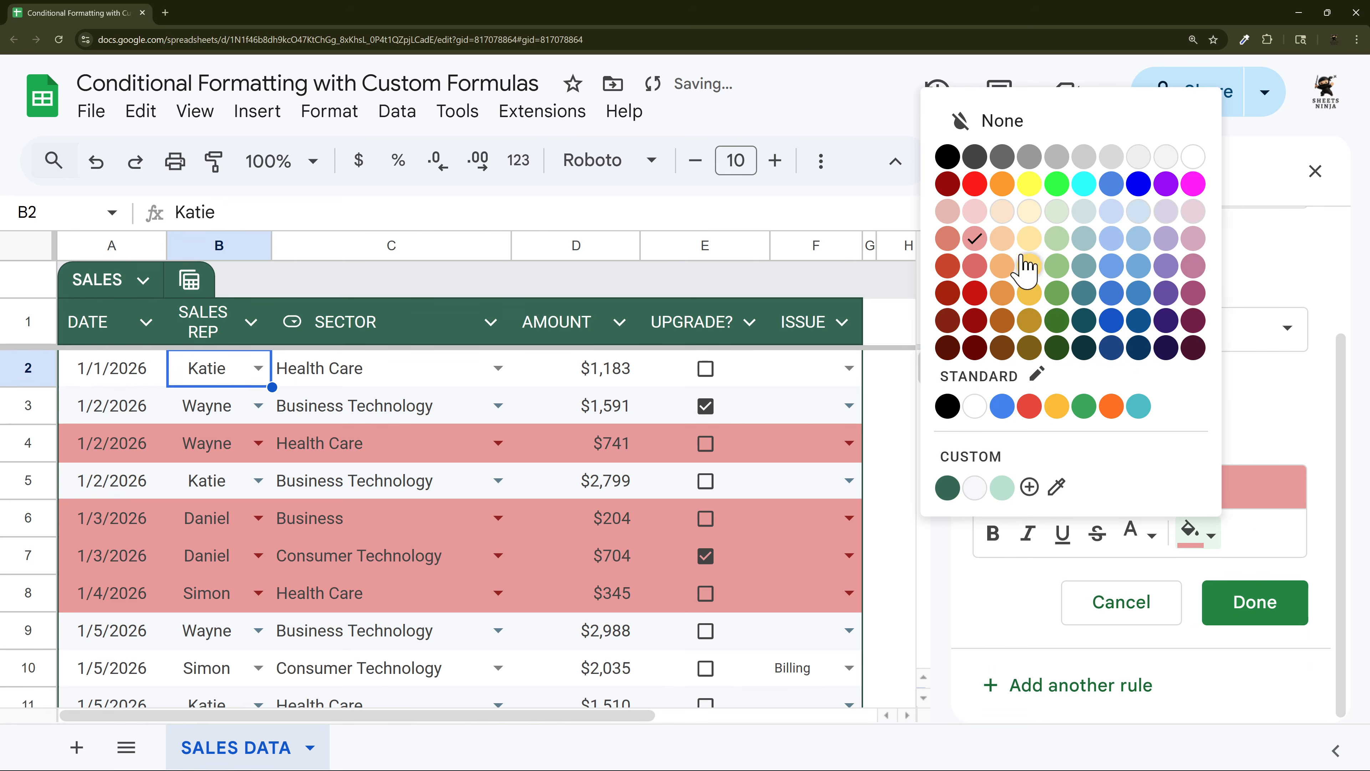
{"action": "left_click", "coordinate": [1030, 241]}
{"action": "left_click", "coordinate": [1224, 604]}
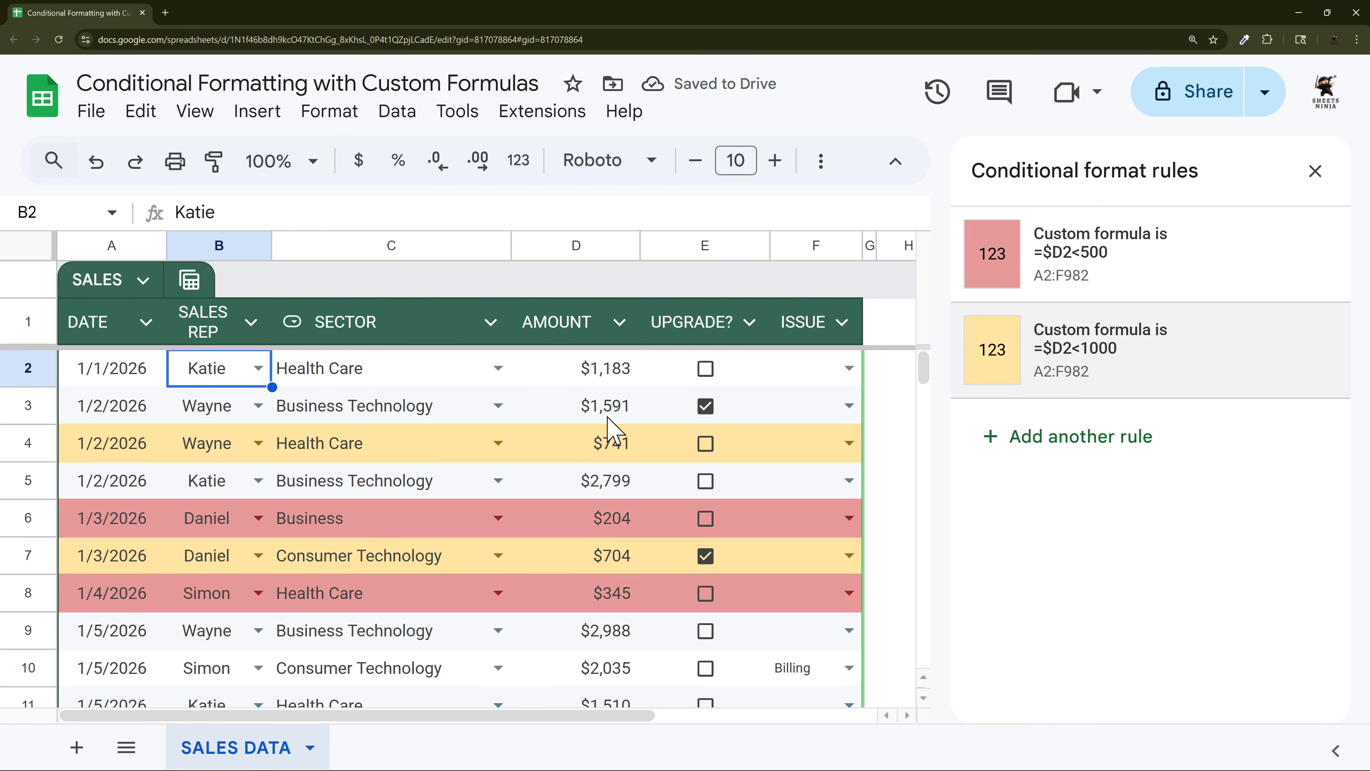
Step: Move the =$D2<1000 rule above the =$D2<500 rule in the rule order
{"action": "left_click_drag", "start_coordinate": [967, 367], "coordinate": [981, 291]}
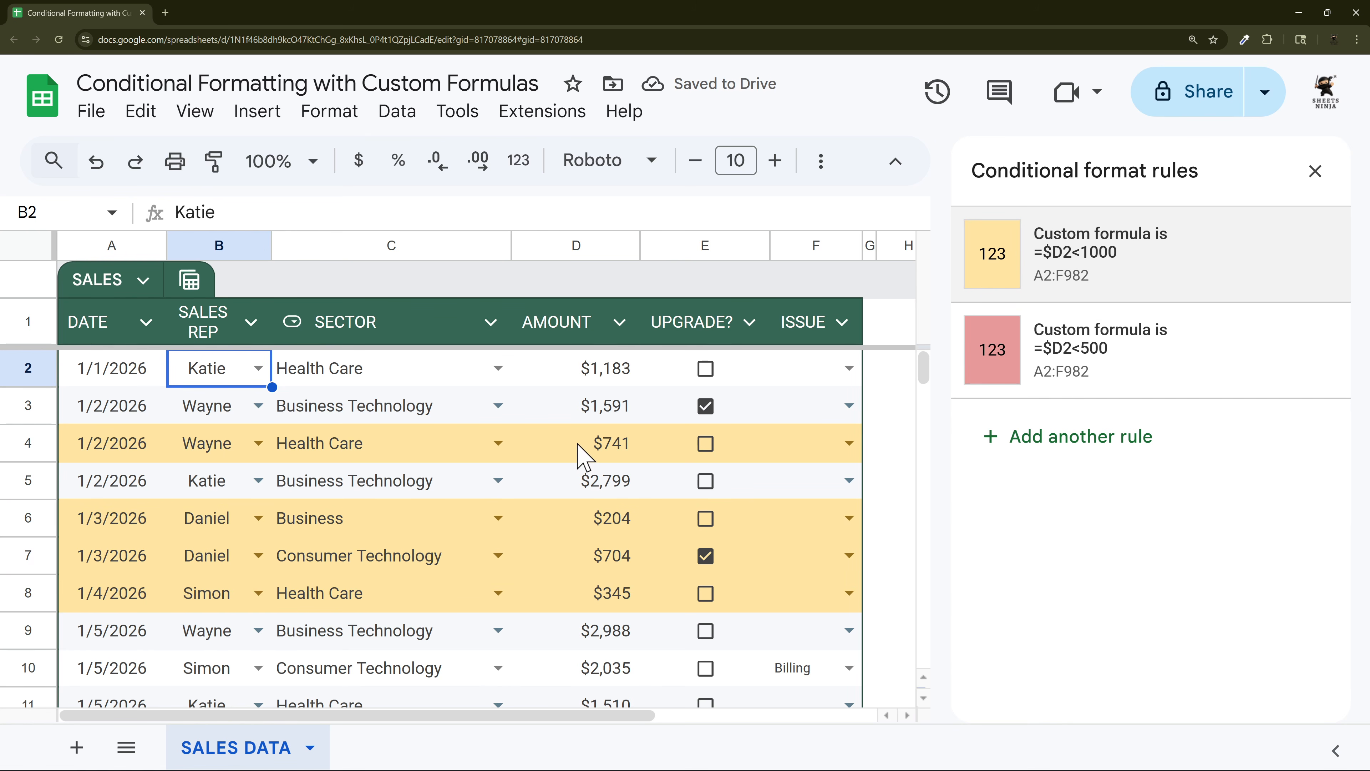
{"action": "mouse_move", "coordinate": [997, 257]}
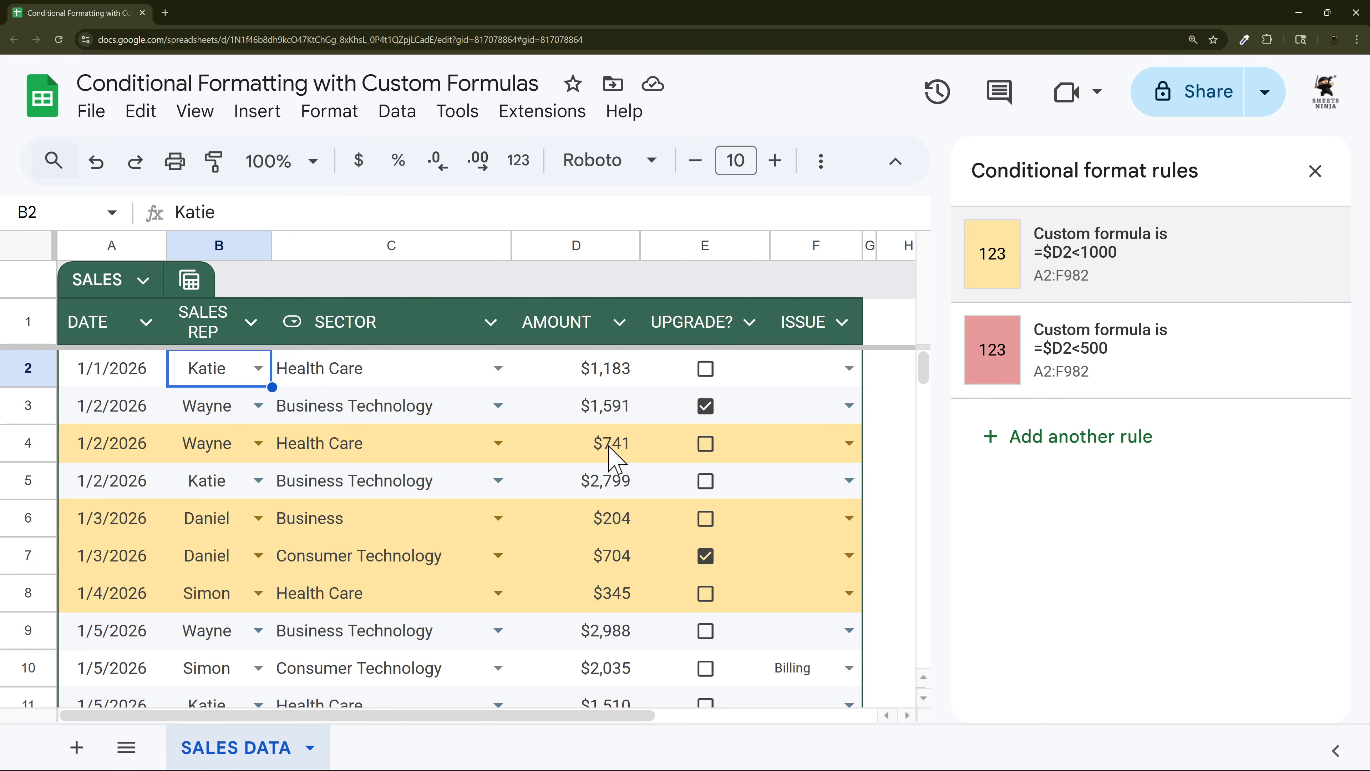
{"action": "left_click_drag", "start_coordinate": [614, 458], "coordinate": [575, 667]}
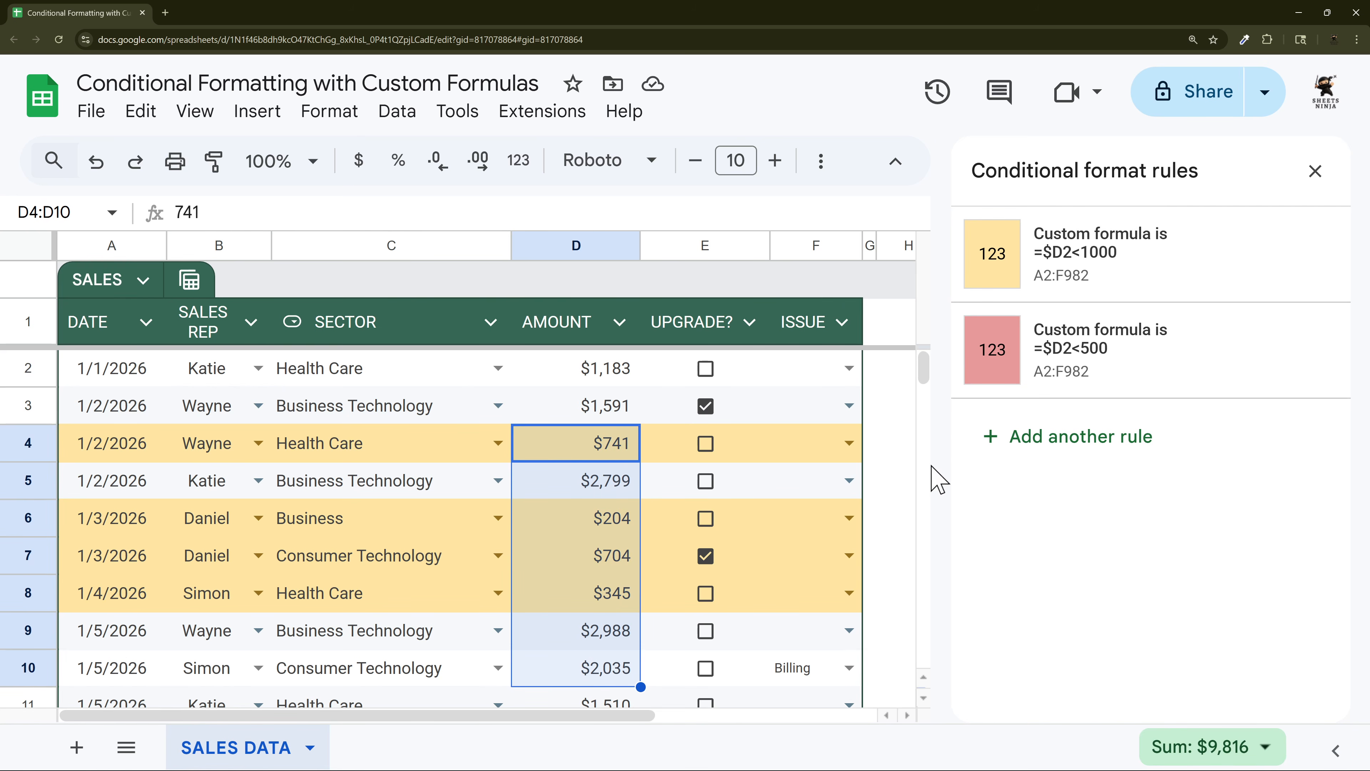
Step: Delete the leftover "Cell is not empty" rule on I10 and put the =$D2<500 rule above the =$D2<1000 rule
{"action": "left_click", "coordinate": [30, 247]}
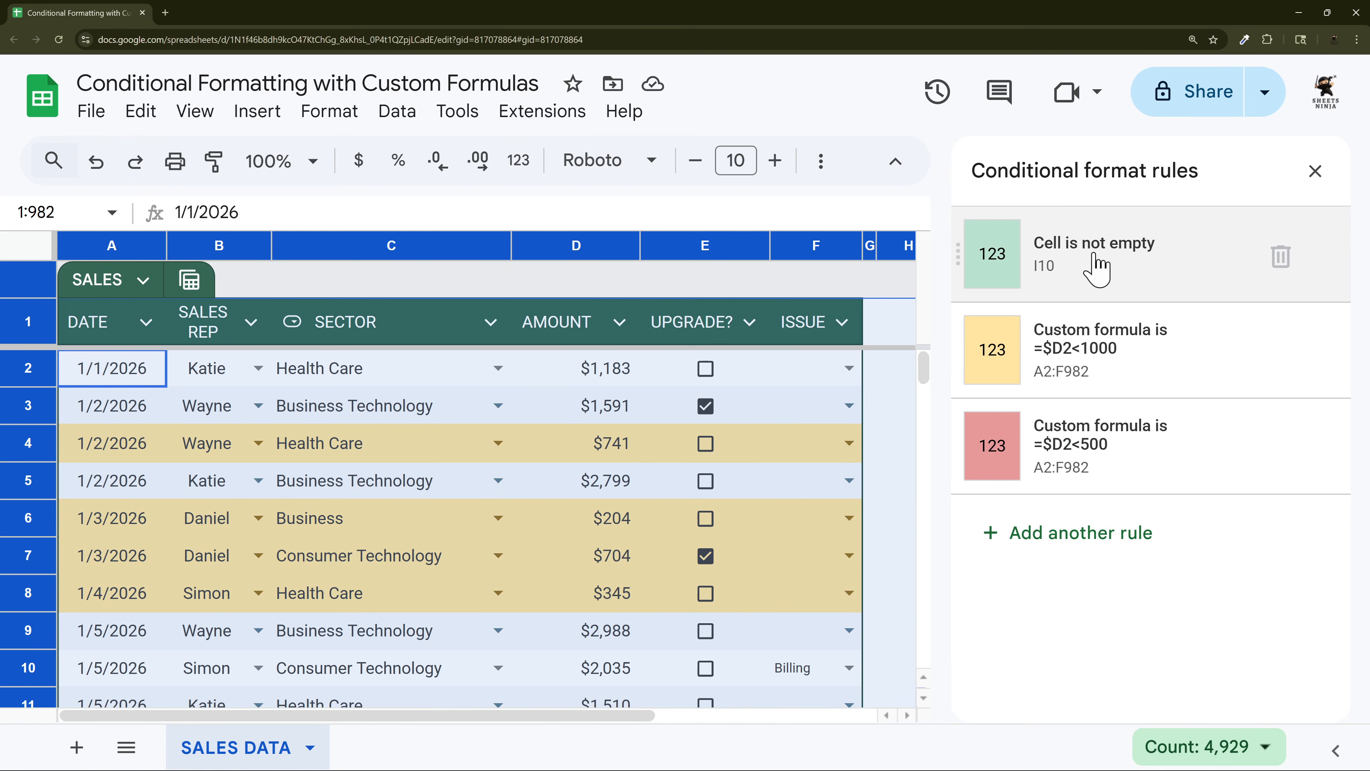
{"action": "left_click", "coordinate": [1281, 257]}
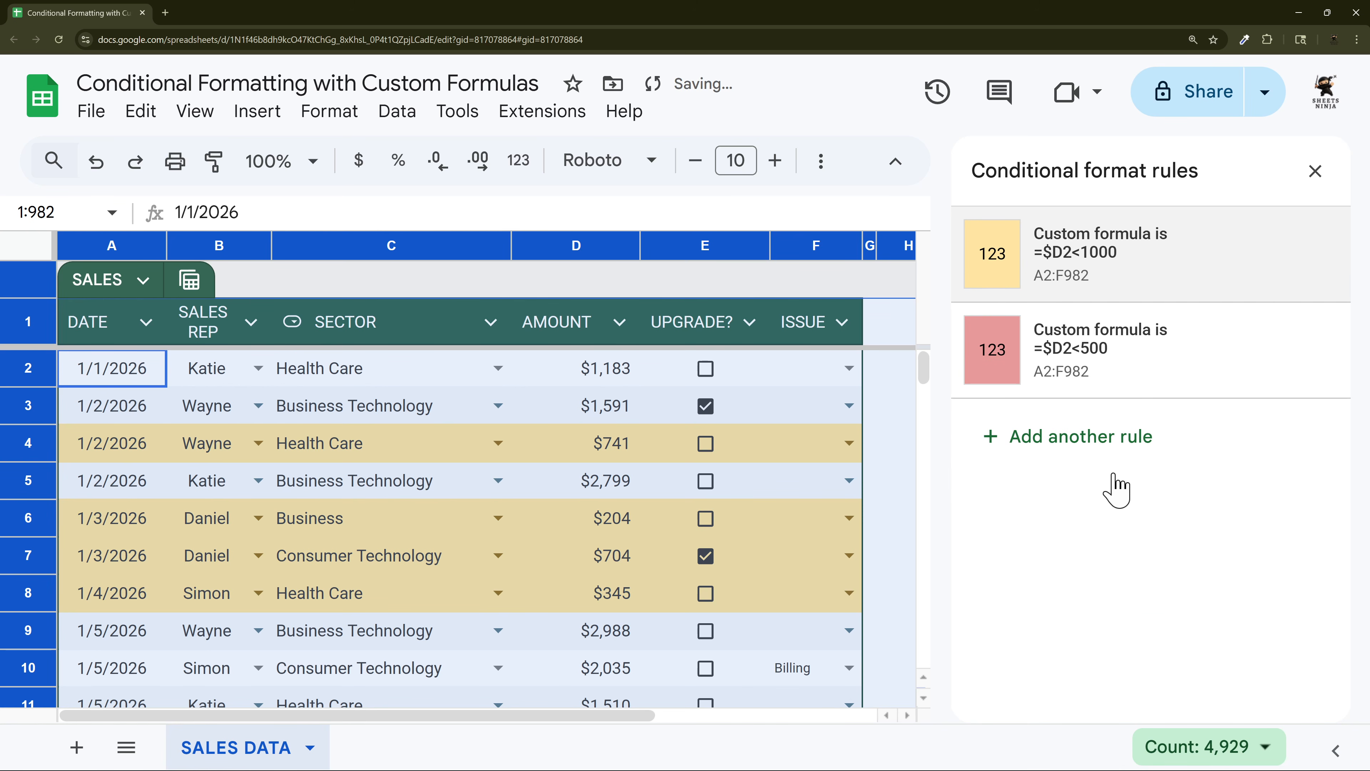
{"action": "left_click_drag", "start_coordinate": [957, 354], "coordinate": [970, 286]}
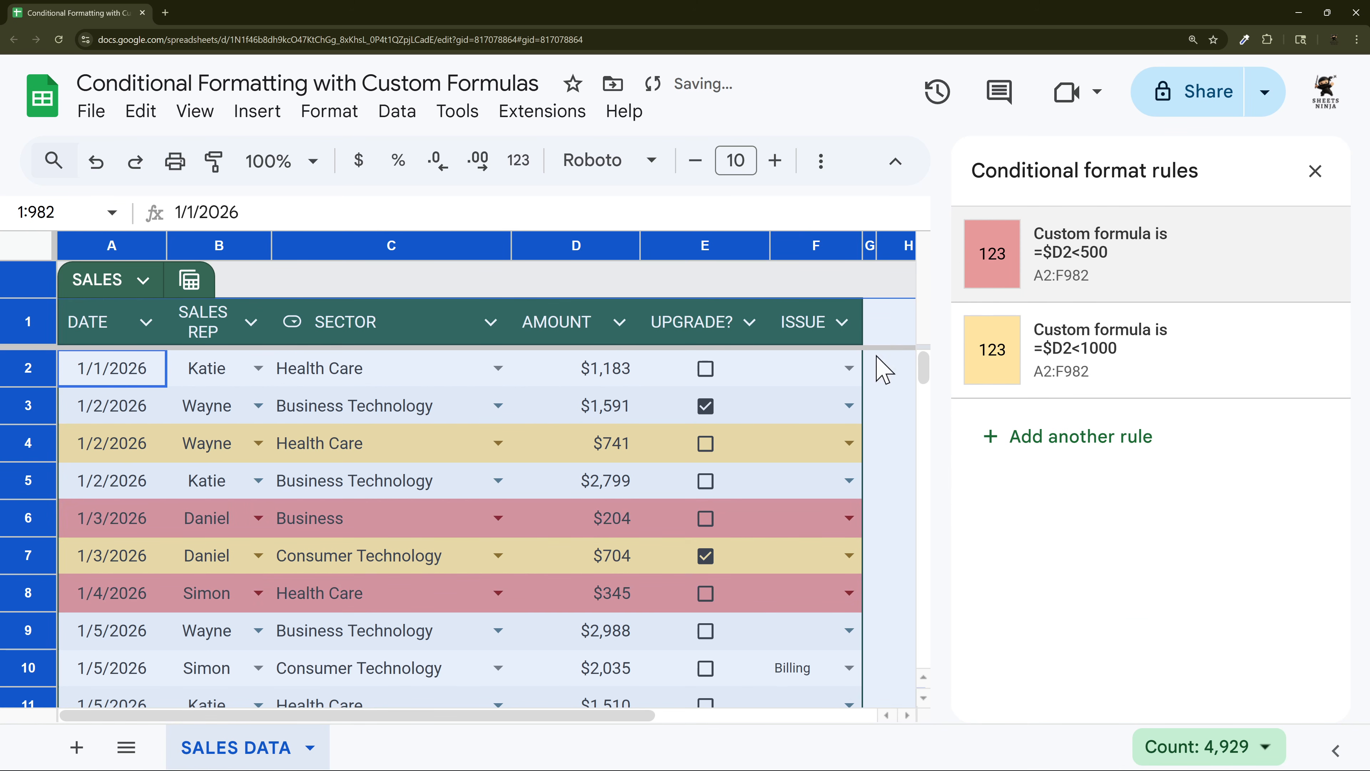
{"action": "left_click", "coordinate": [578, 318]}
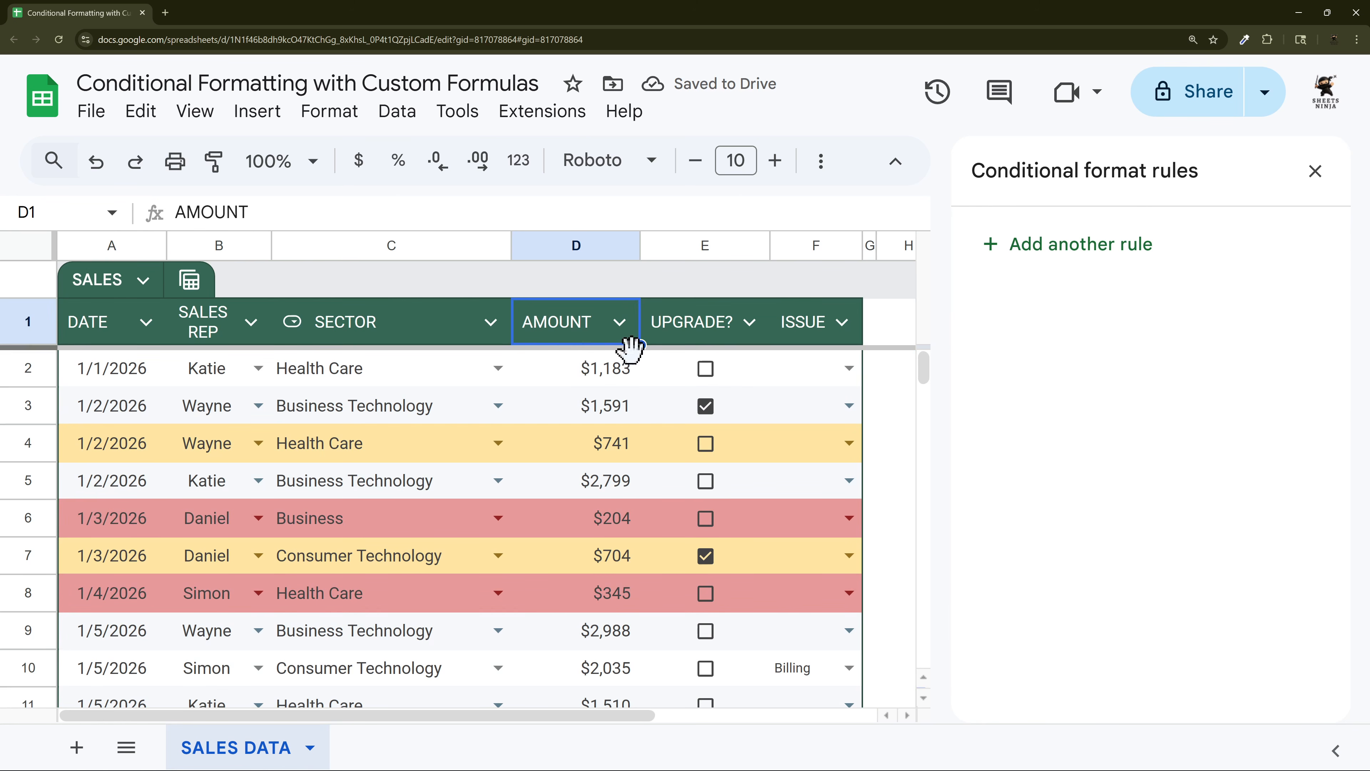
{"action": "left_click", "coordinate": [612, 443]}
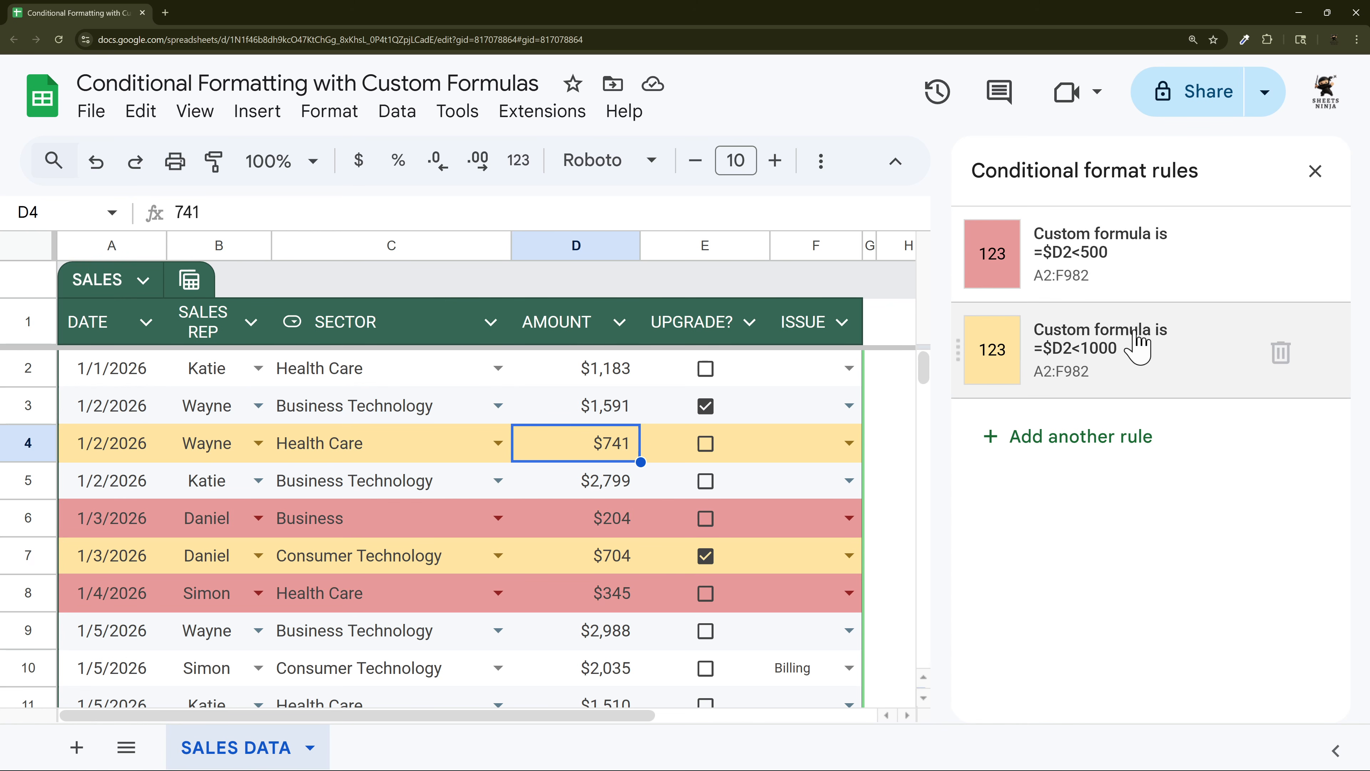
Step: Try to wrap the condition of the =$D2<1000 rule in an AND function
{"action": "left_click", "coordinate": [1074, 360]}
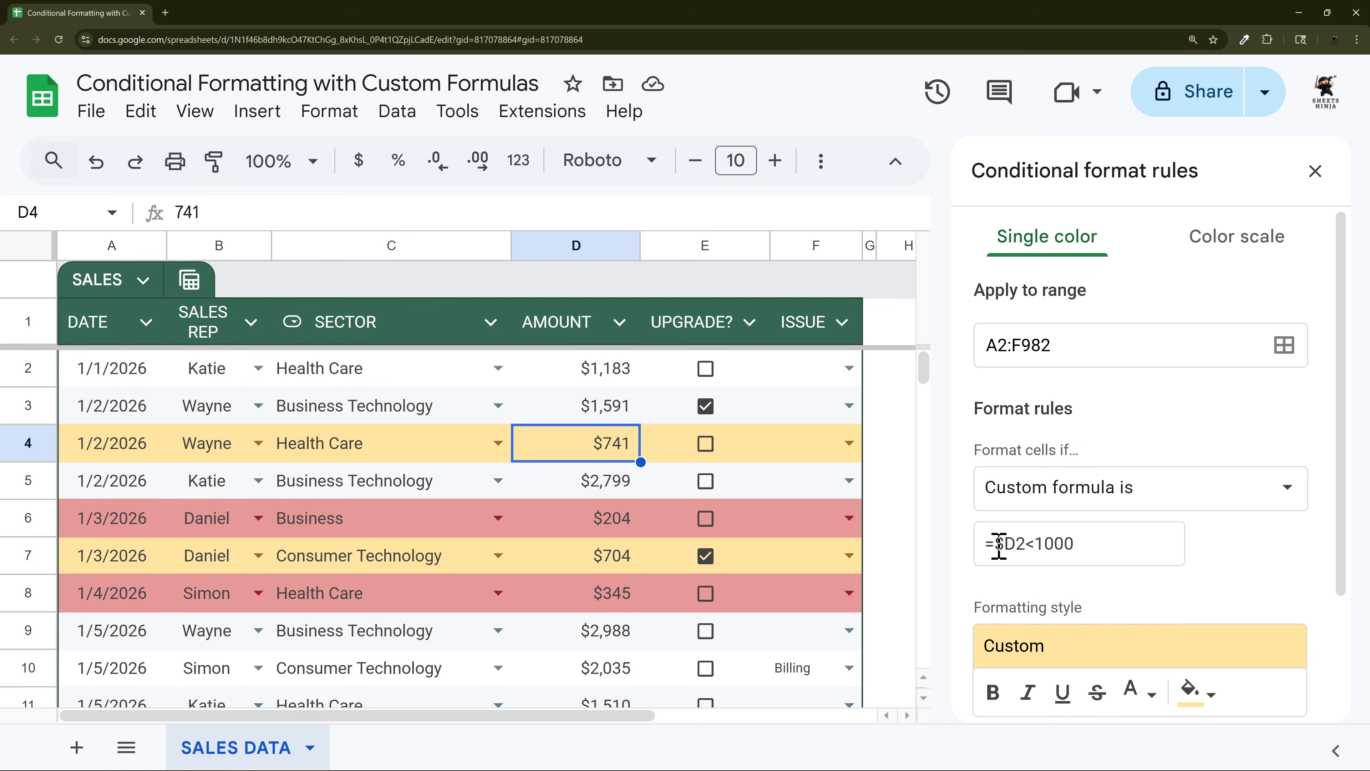
{"action": "left_click_drag", "start_coordinate": [998, 545], "coordinate": [1079, 544]}
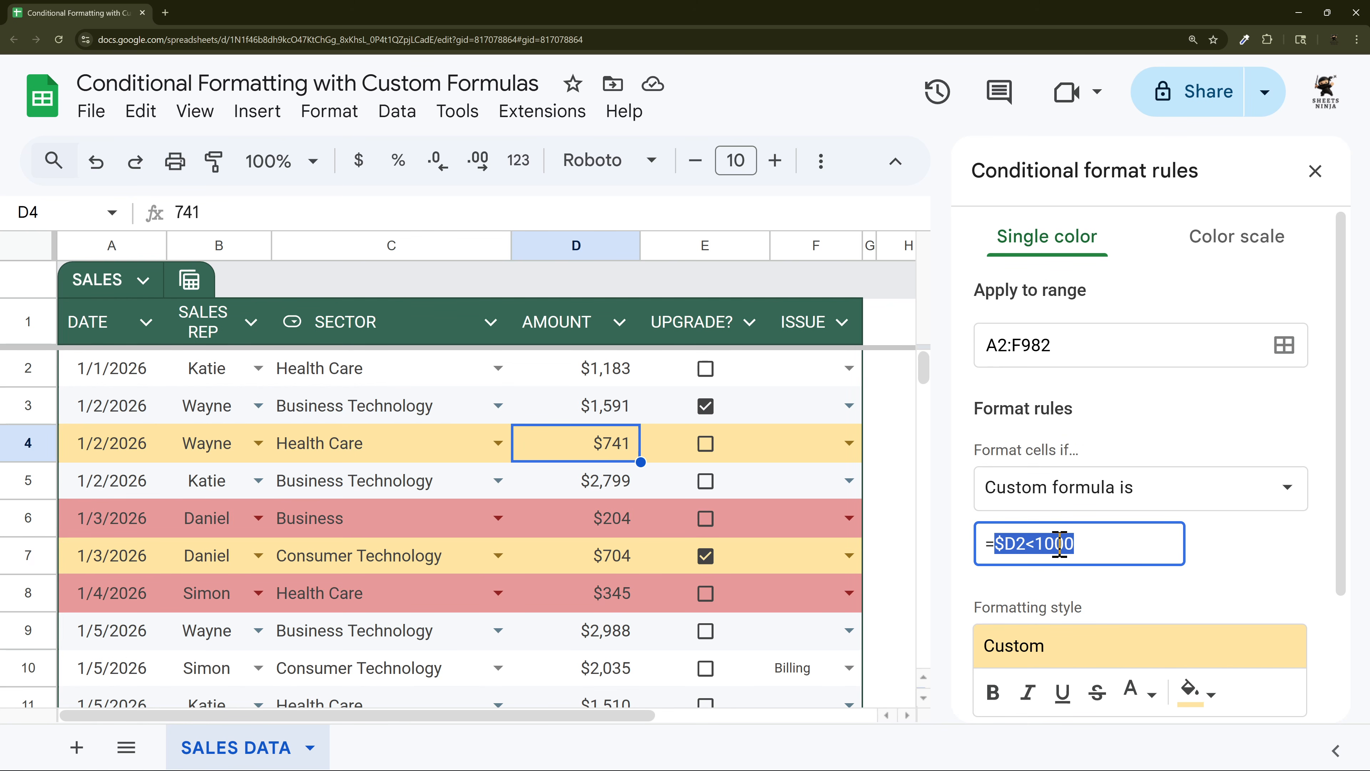
{"action": "key", "text": "Left"}
{"action": "type", "text": "AND("}
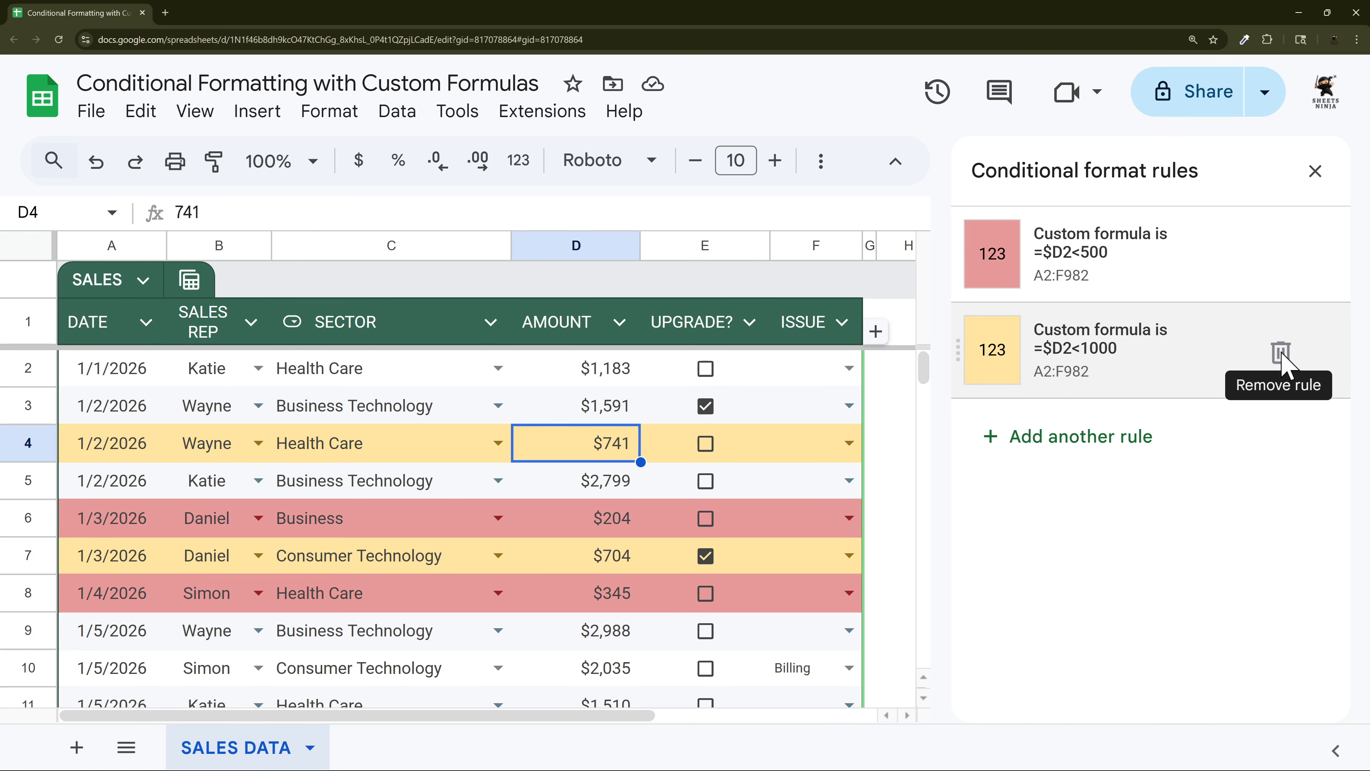
Step: Remove the =$D2<500 rule and change the =$D2<1000 rule's custom formula to =$A2<today()
{"action": "left_click", "coordinate": [1280, 258]}
{"action": "left_click", "coordinate": [1063, 276]}
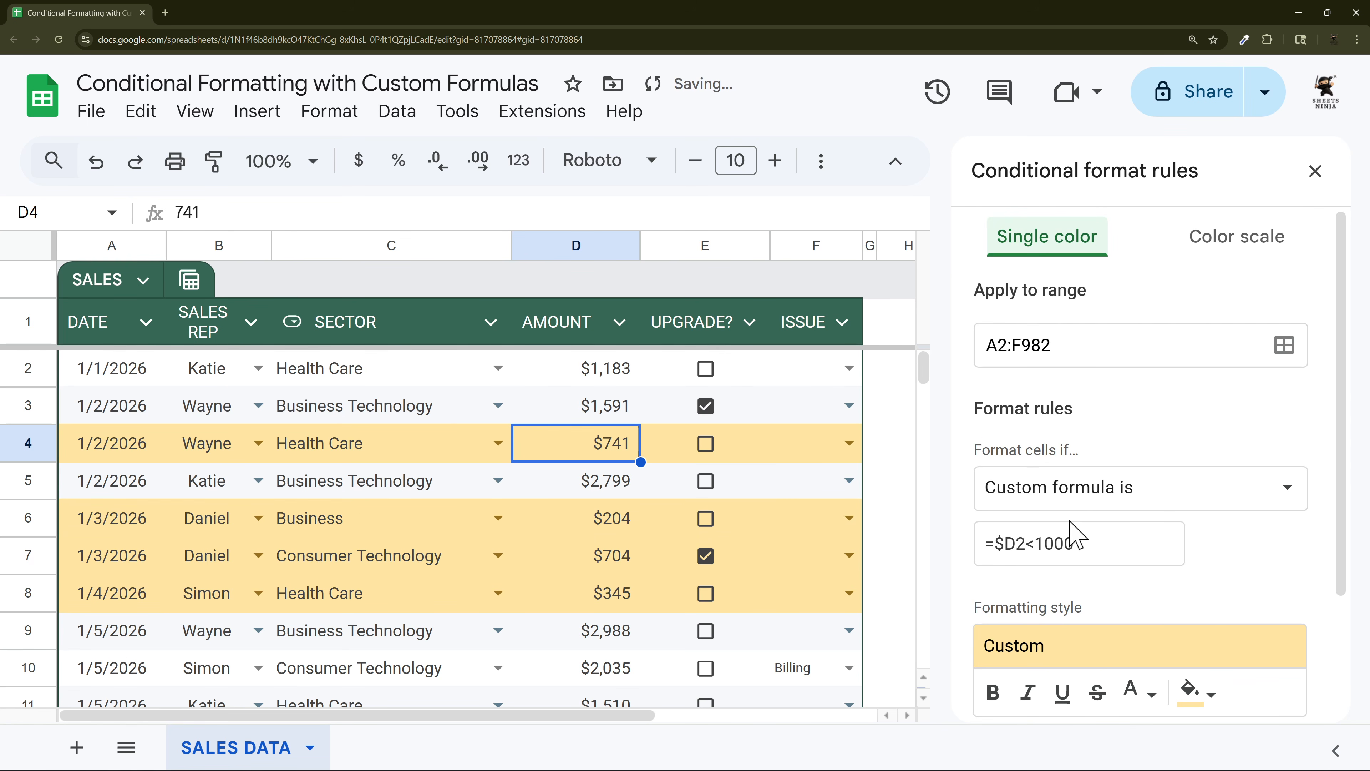
{"action": "scroll", "coordinate": [1095, 539], "scroll_direction": "down", "scroll_amount": 1}
{"action": "left_click", "coordinate": [1018, 420]}
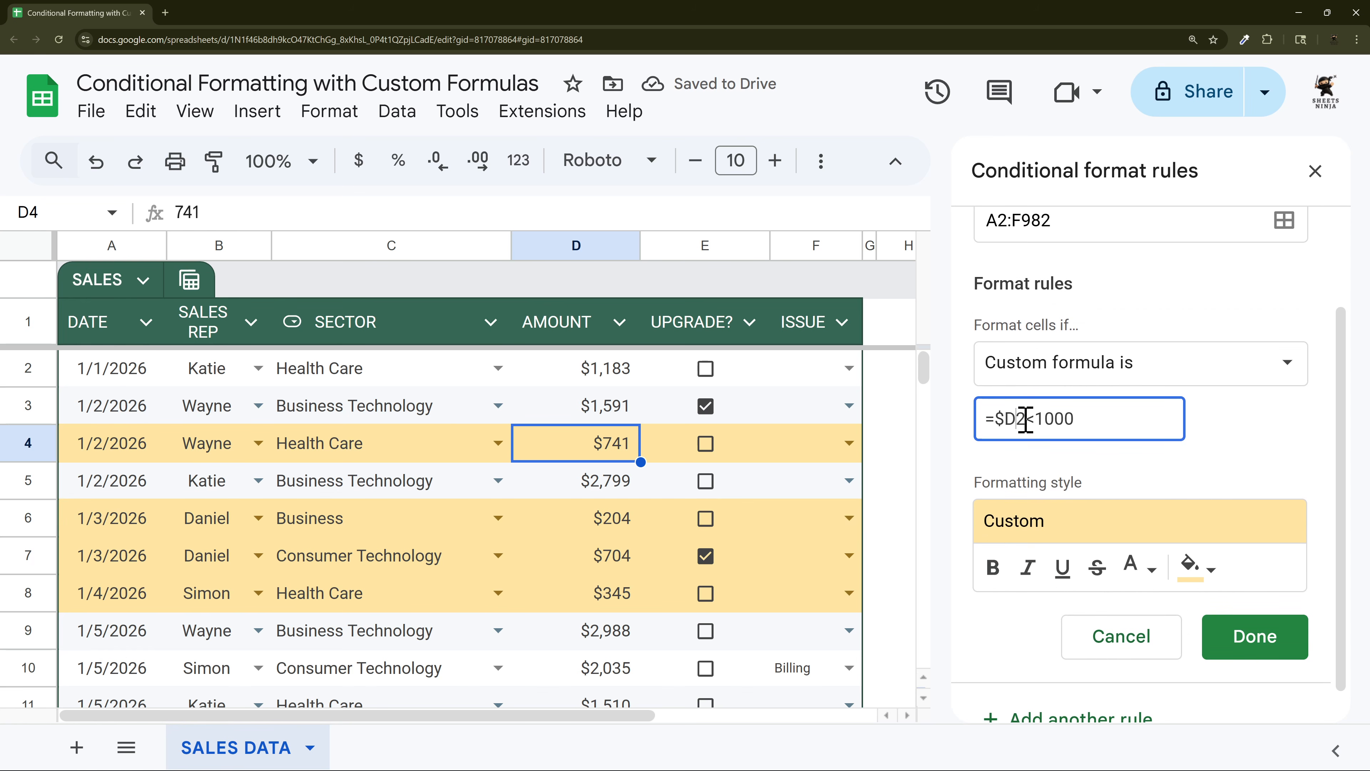
{"action": "key", "text": "BackSpace"}
{"action": "type", "text": "A"}
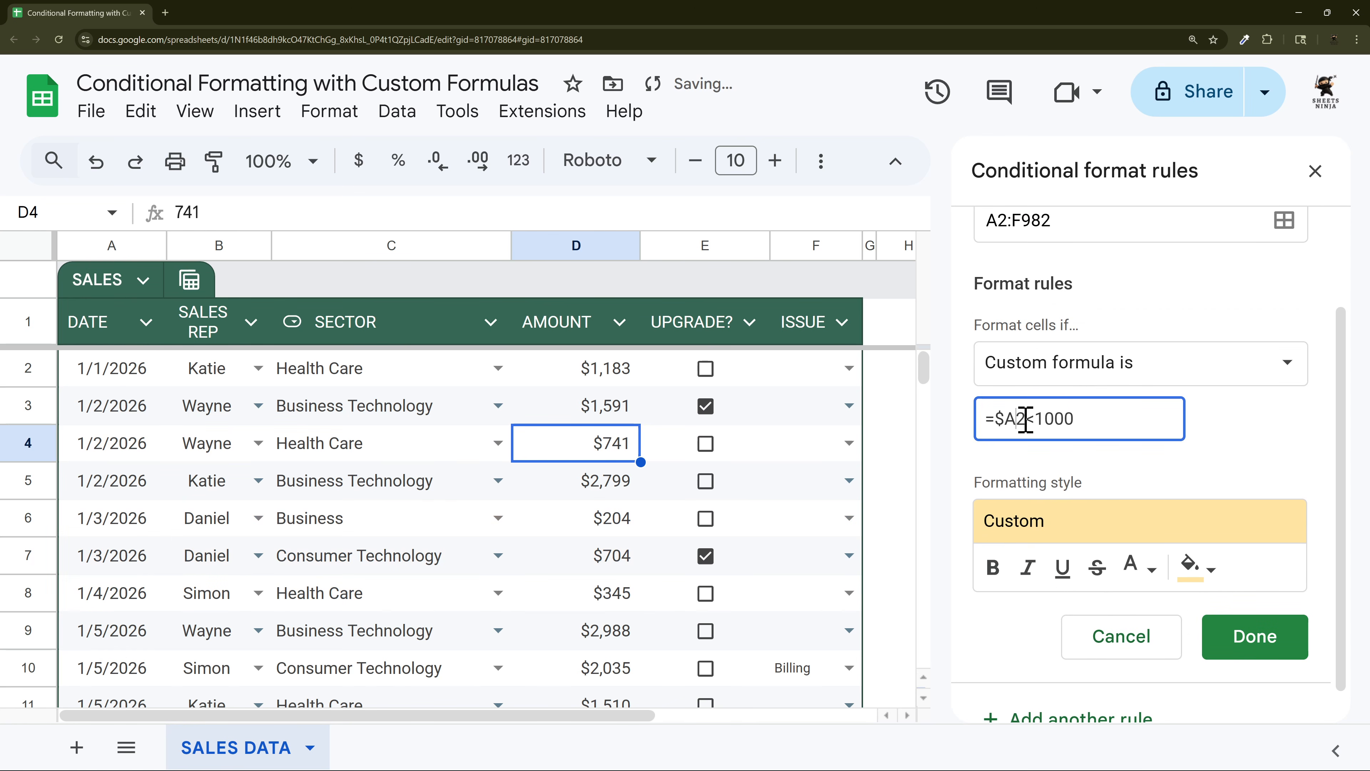
{"action": "left_click_drag", "start_coordinate": [1032, 419], "coordinate": [1076, 419]}
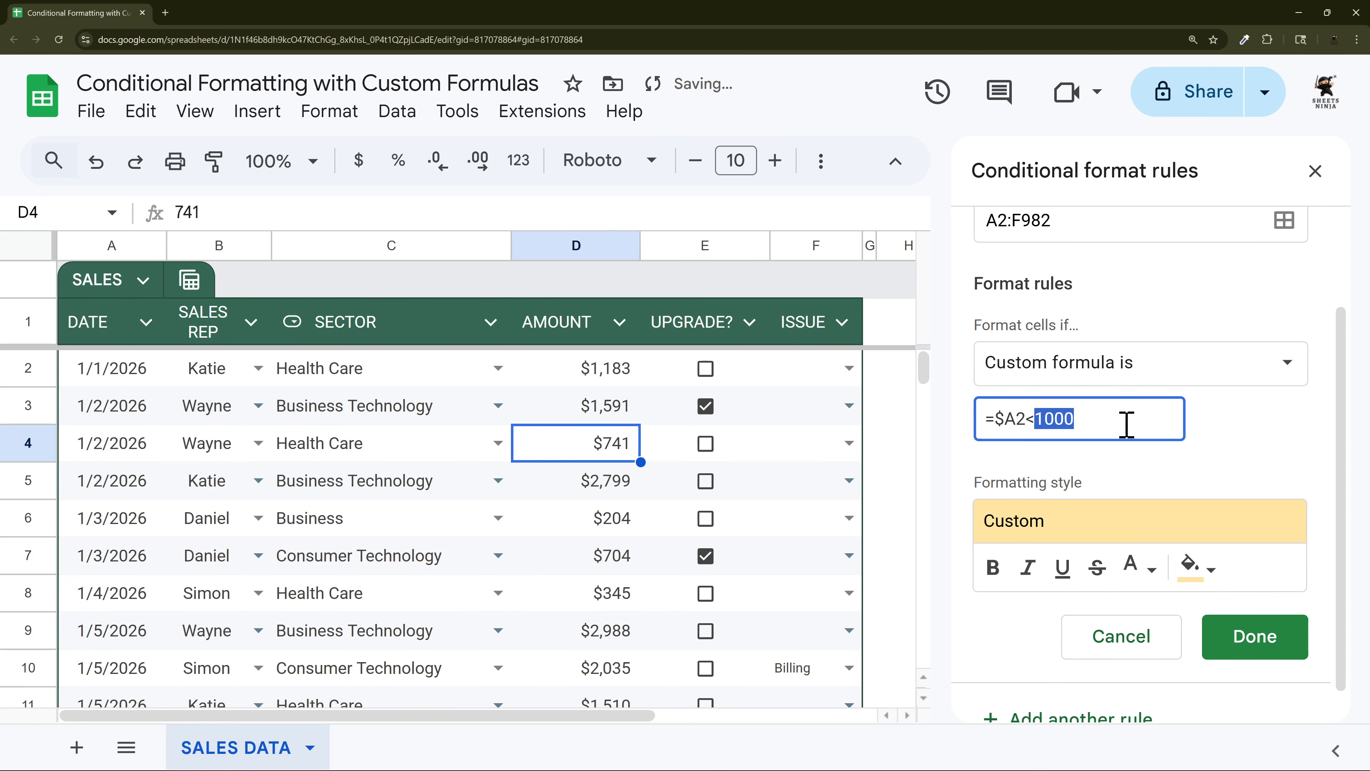
{"action": "type", "text": "today("}
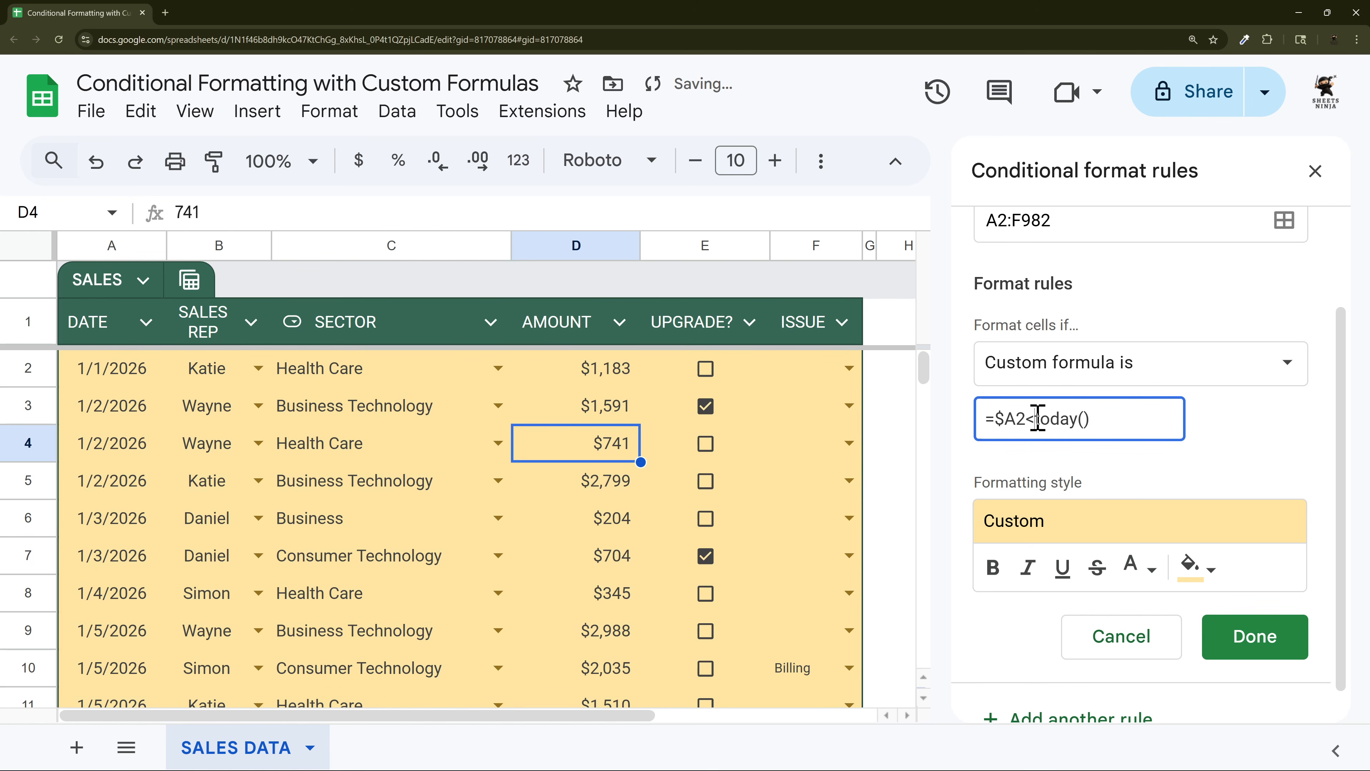
Step: Examine the date column to see at which date the =$A2<today() highlighting stops
{"action": "left_click_drag", "start_coordinate": [1037, 418], "coordinate": [1127, 416]}
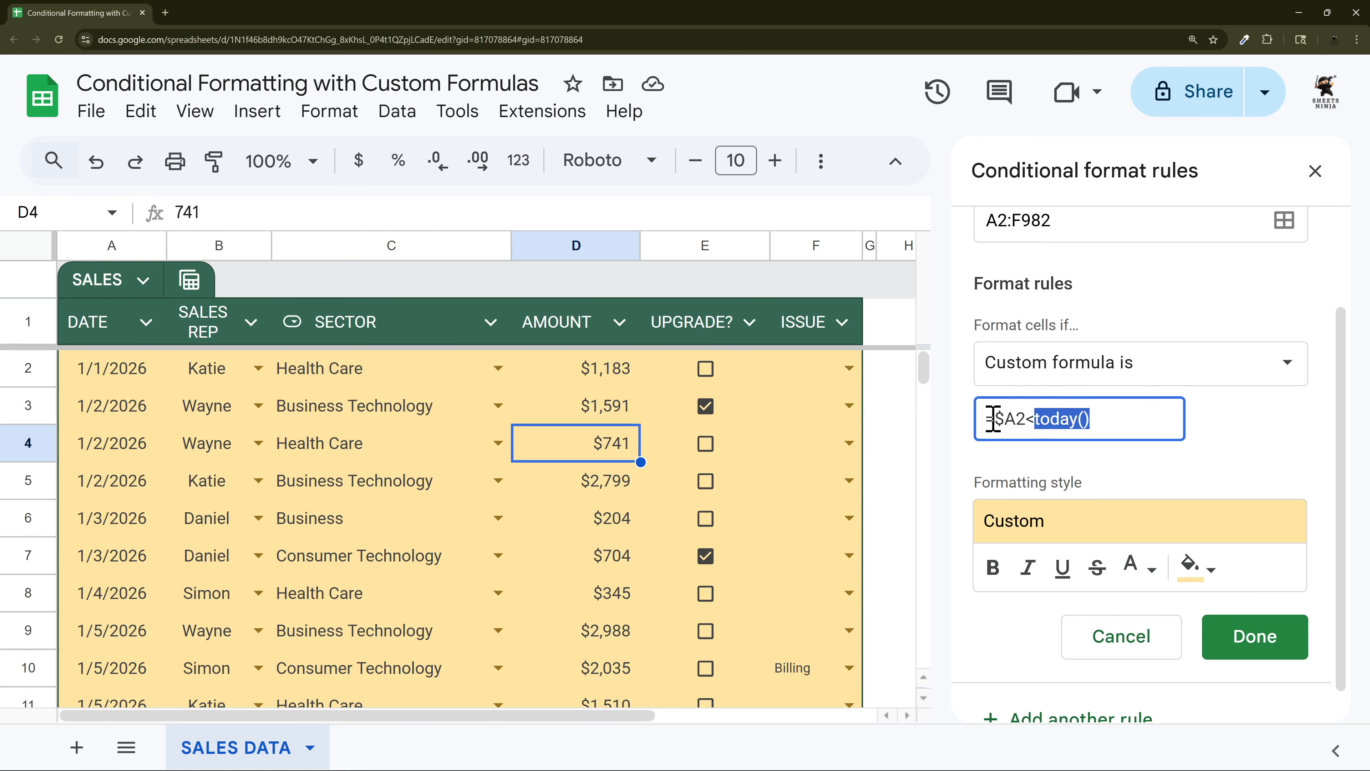
{"action": "scroll", "coordinate": [334, 459], "scroll_direction": "down", "scroll_amount": 20}
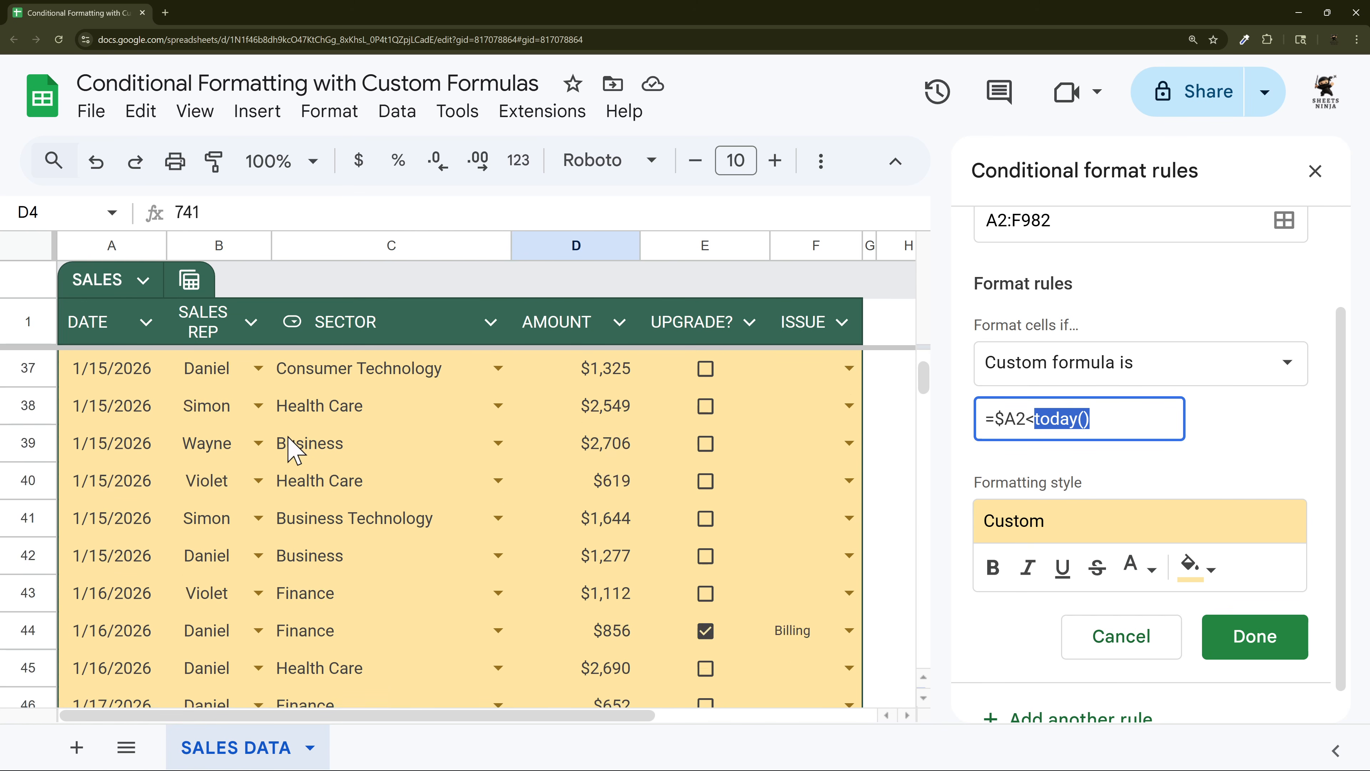
{"action": "scroll", "coordinate": [302, 456], "scroll_direction": "down", "scroll_amount": 12}
{"action": "scroll", "coordinate": [302, 456], "scroll_direction": "up", "scroll_amount": 4}
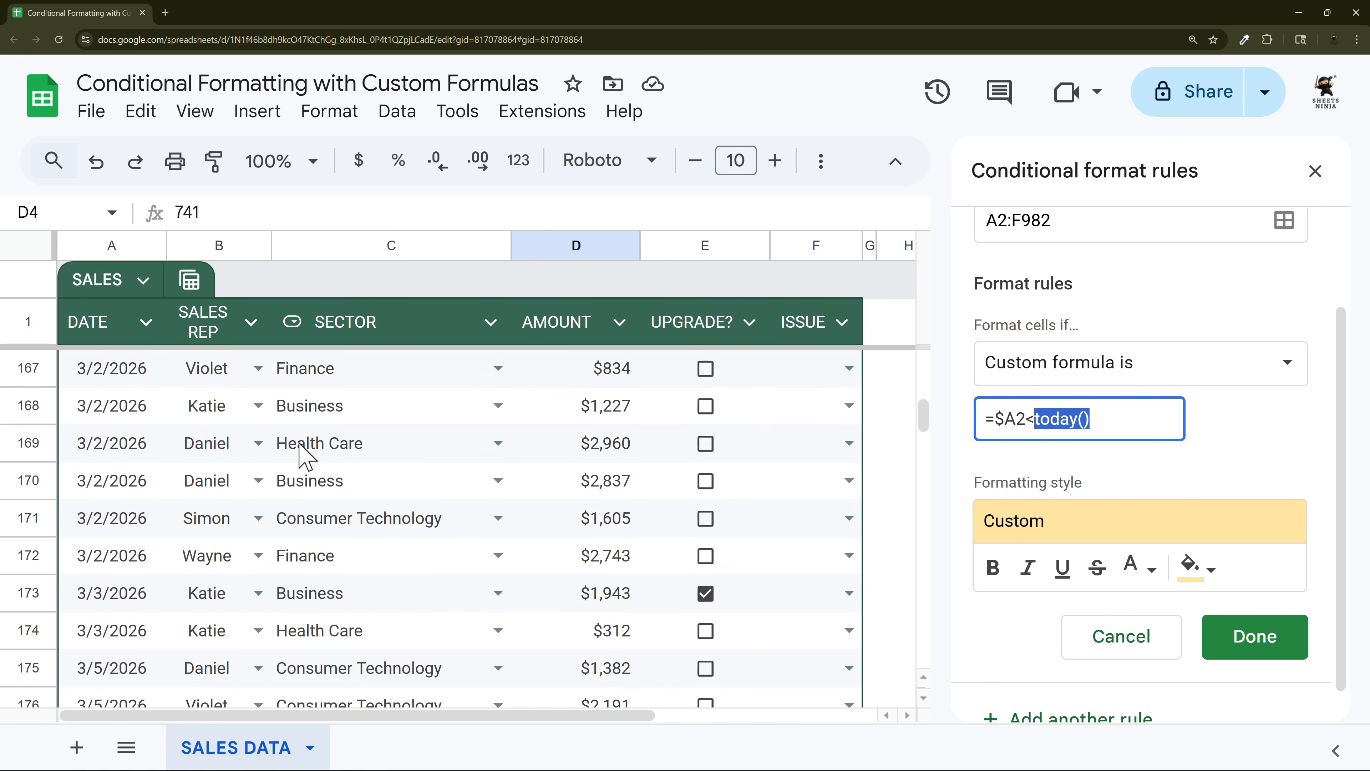
{"action": "scroll", "coordinate": [270, 496], "scroll_direction": "down", "scroll_amount": 1}
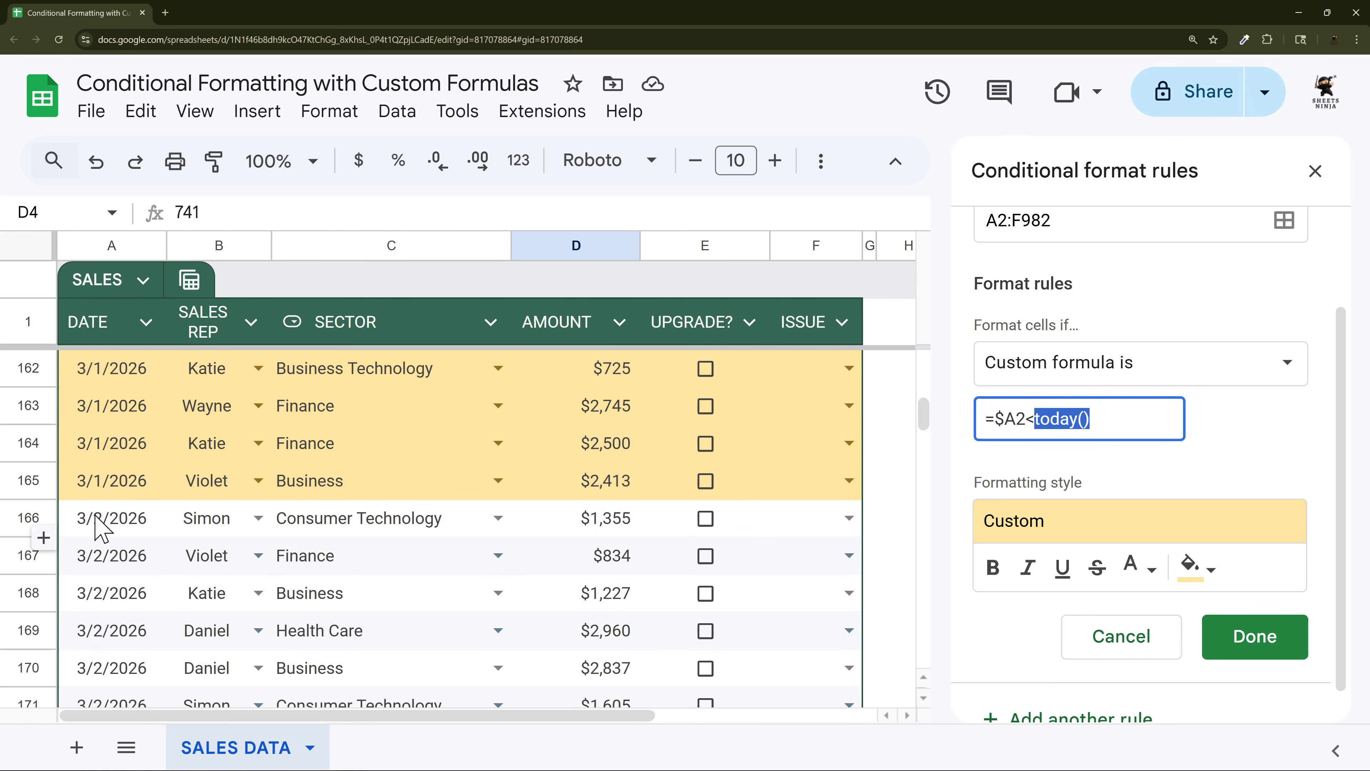
Step: Change the date rule's formula to =$A2<=today() so that the current day is included
{"action": "left_click", "coordinate": [1034, 419]}
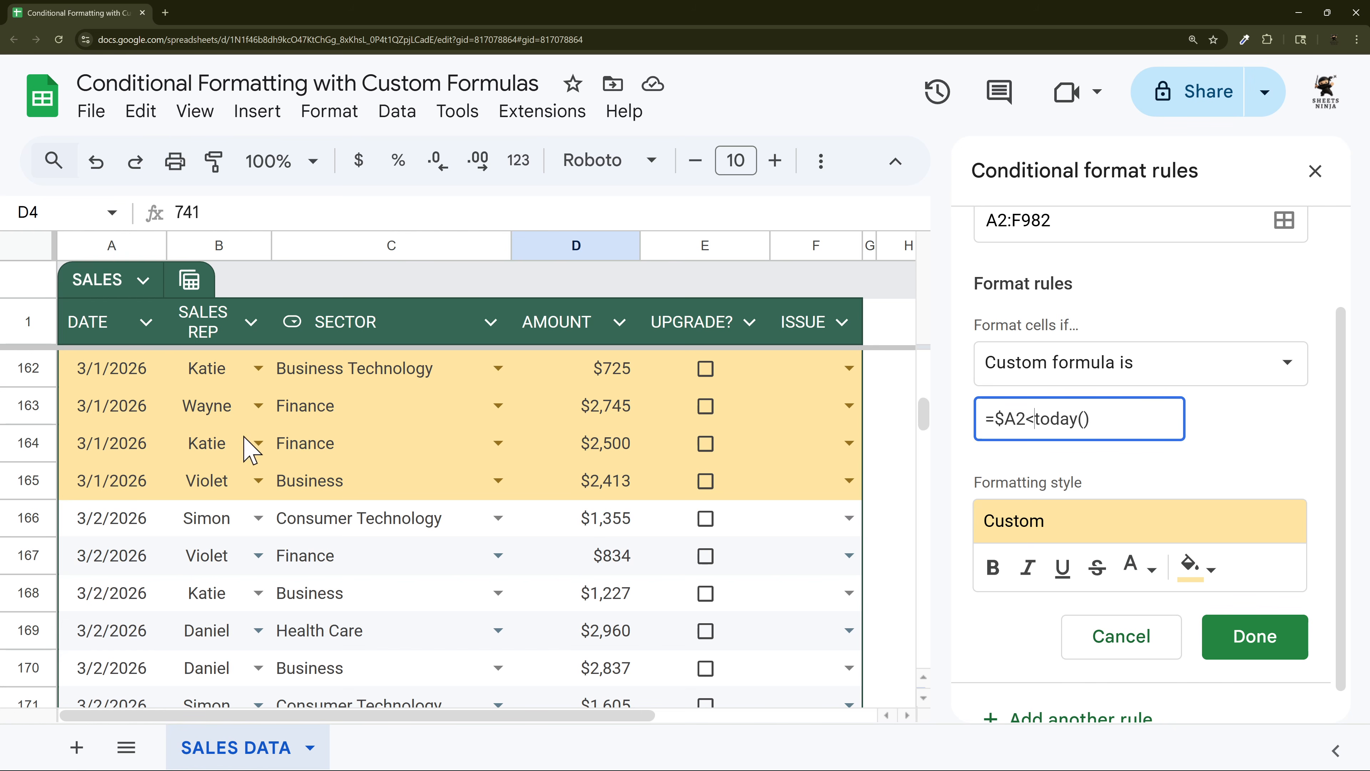
{"action": "scroll", "coordinate": [141, 435], "scroll_direction": "up", "scroll_amount": 1}
{"action": "scroll", "coordinate": [149, 464], "scroll_direction": "down", "scroll_amount": 2}
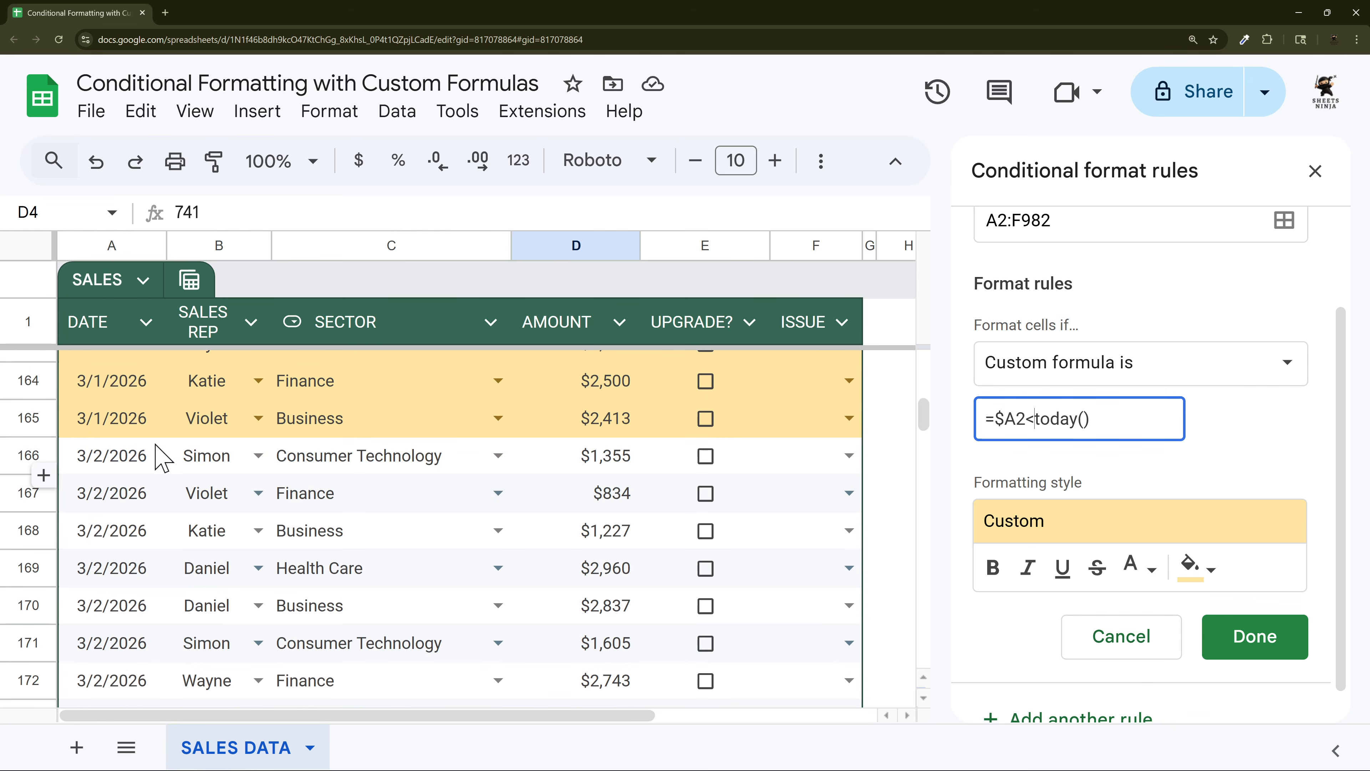
{"action": "scroll", "coordinate": [141, 486], "scroll_direction": "down", "scroll_amount": 2}
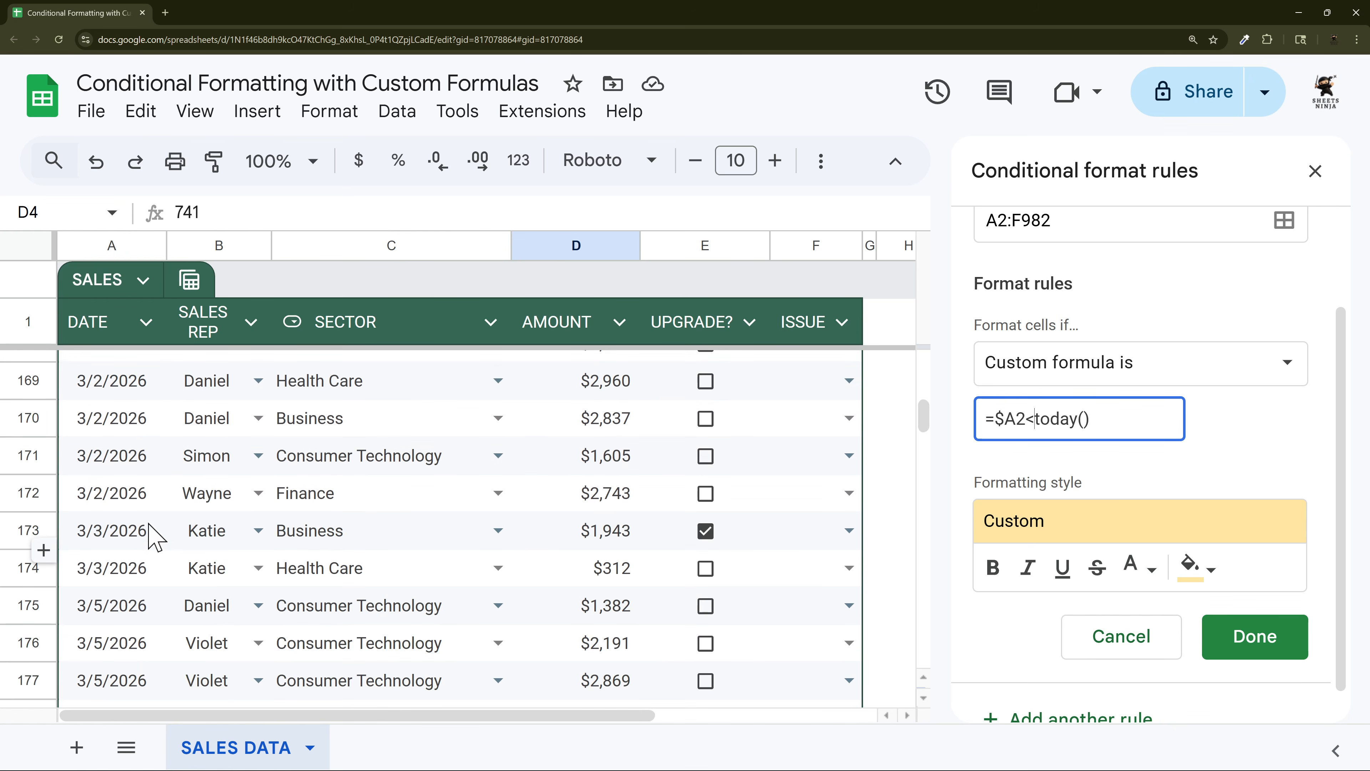
{"action": "scroll", "coordinate": [153, 526], "scroll_direction": "up", "scroll_amount": 2}
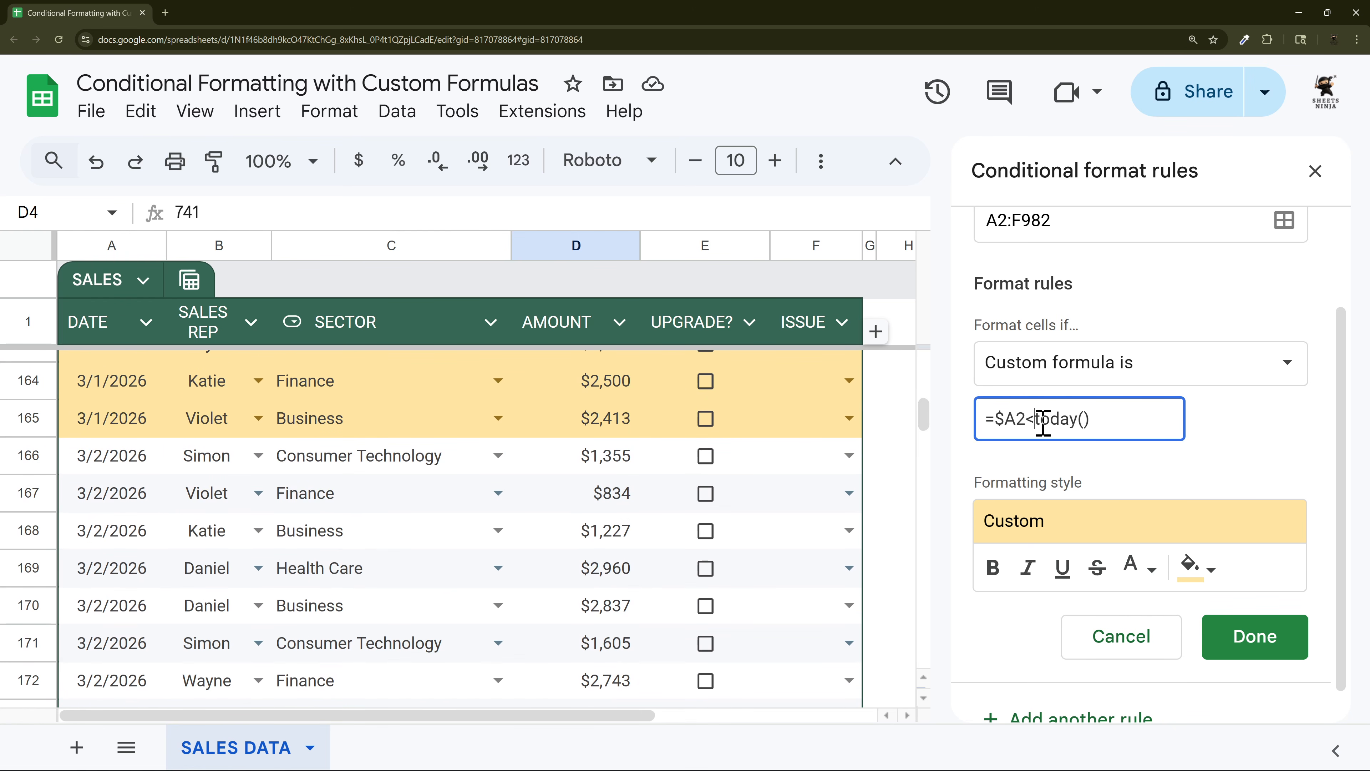
{"action": "type", "text": "="}
{"action": "scroll", "coordinate": [407, 458], "scroll_direction": "down", "scroll_amount": 2}
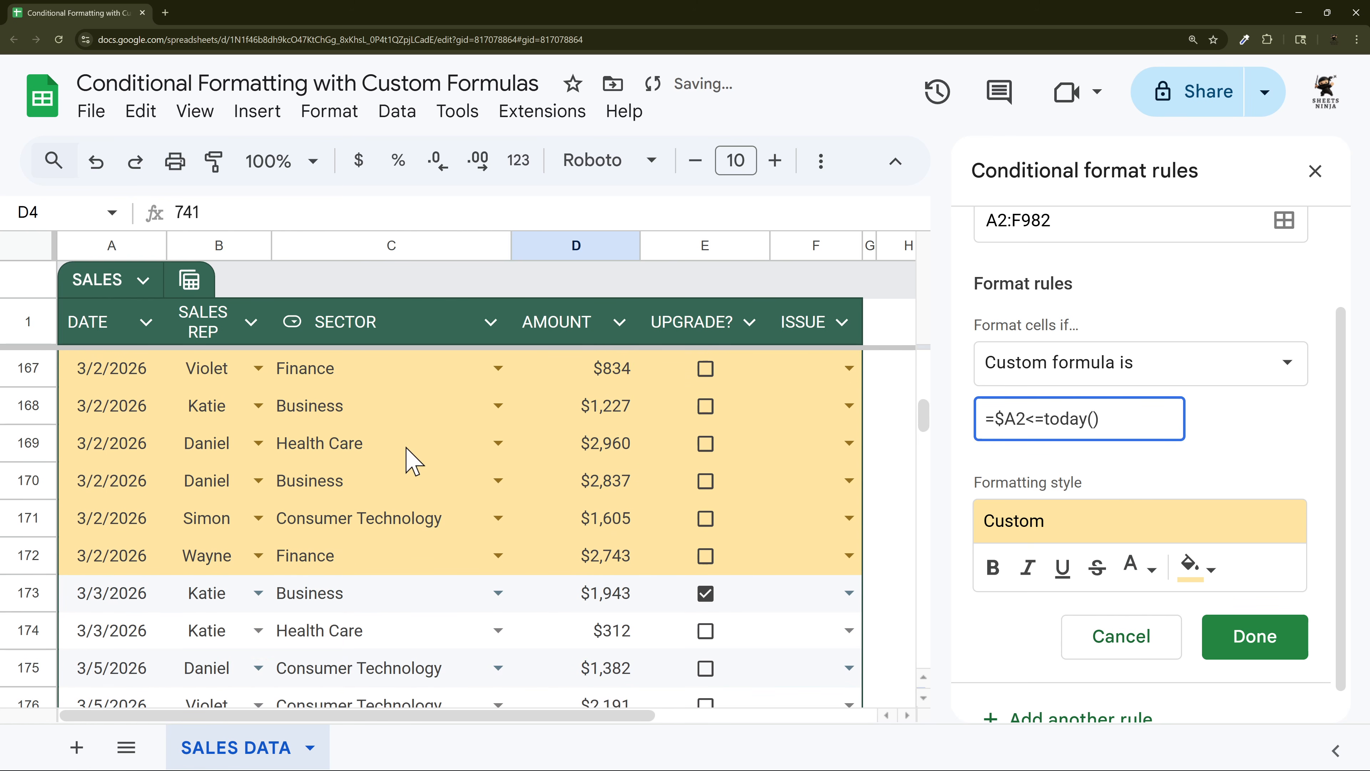
Step: Change the comparison in the date rule to >= so the formula reads =$A2>=today()
{"action": "key", "text": "BackSpace"}
{"action": "key", "text": "BackSpace"}
{"action": "type", "text": ">"}
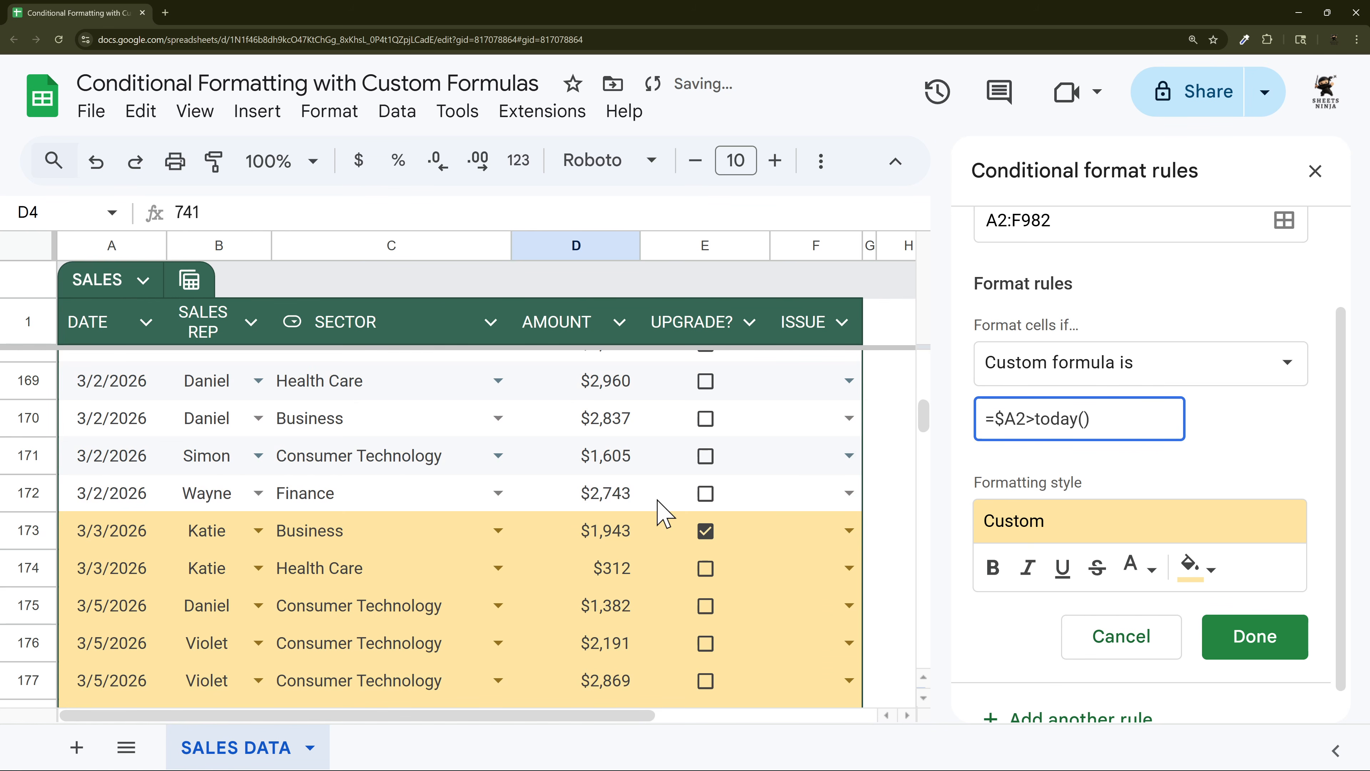
{"action": "type", "text": "="}
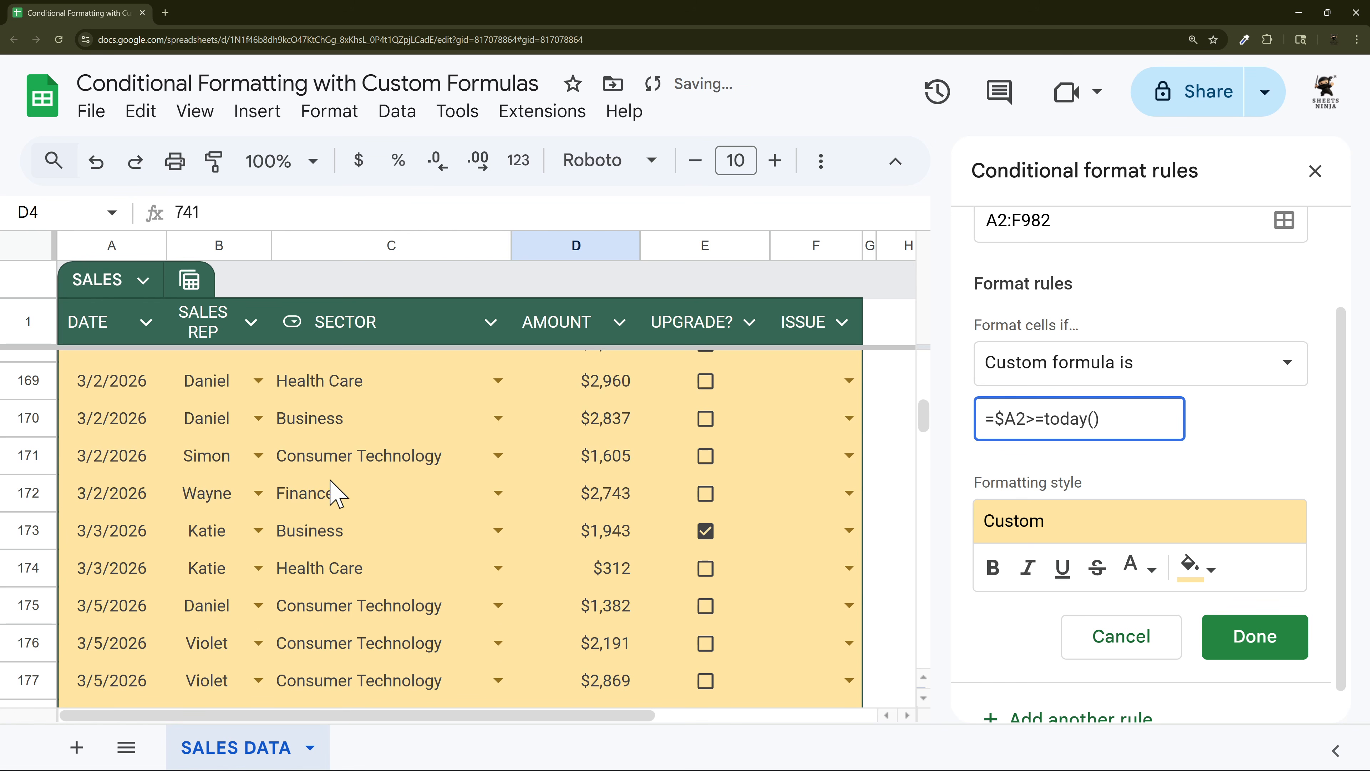
{"action": "scroll", "coordinate": [334, 497], "scroll_direction": "up", "scroll_amount": 3}
{"action": "scroll", "coordinate": [361, 497], "scroll_direction": "down", "scroll_amount": 1}
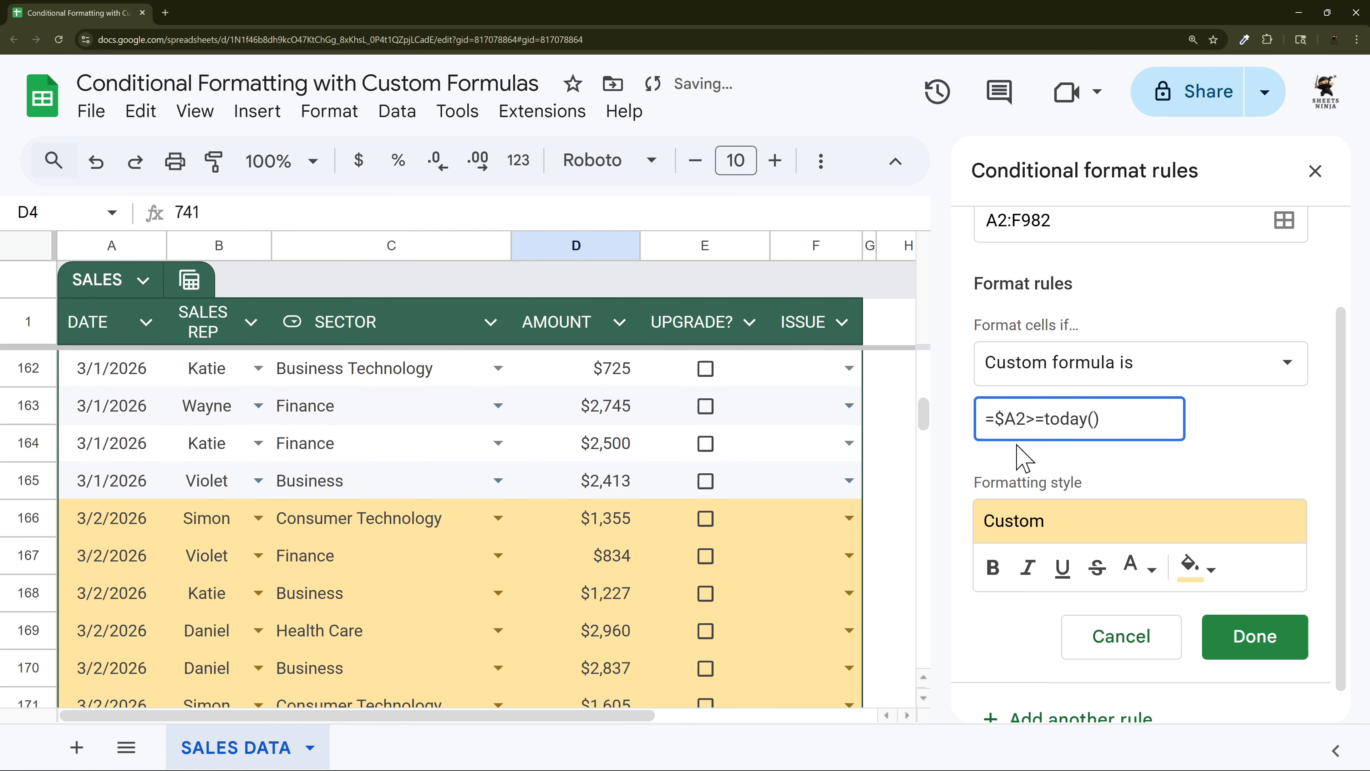
Step: Extend the date rule's formula to =$A2>=today()-1 so it starts one day earlier
{"action": "scroll", "coordinate": [1040, 475], "scroll_direction": "up", "scroll_amount": 1}
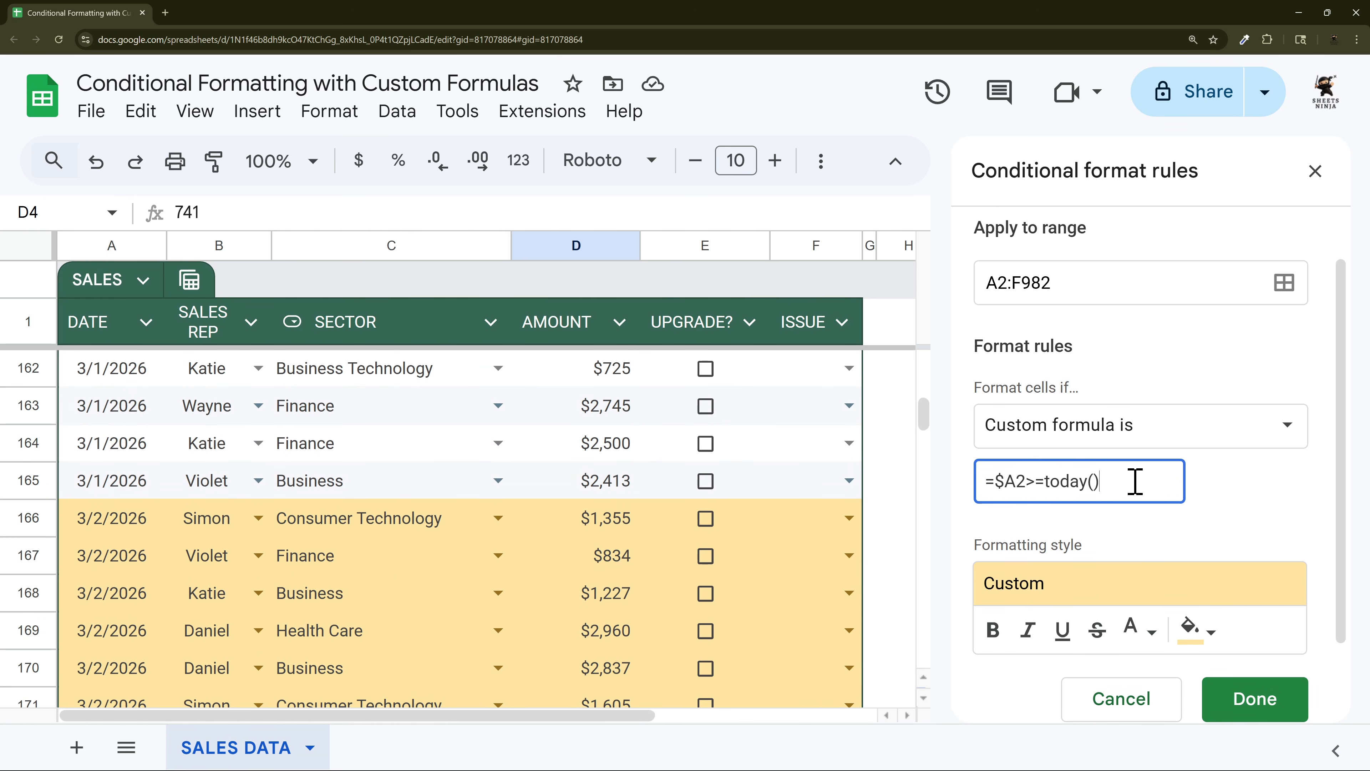
{"action": "type", "text": "1"}
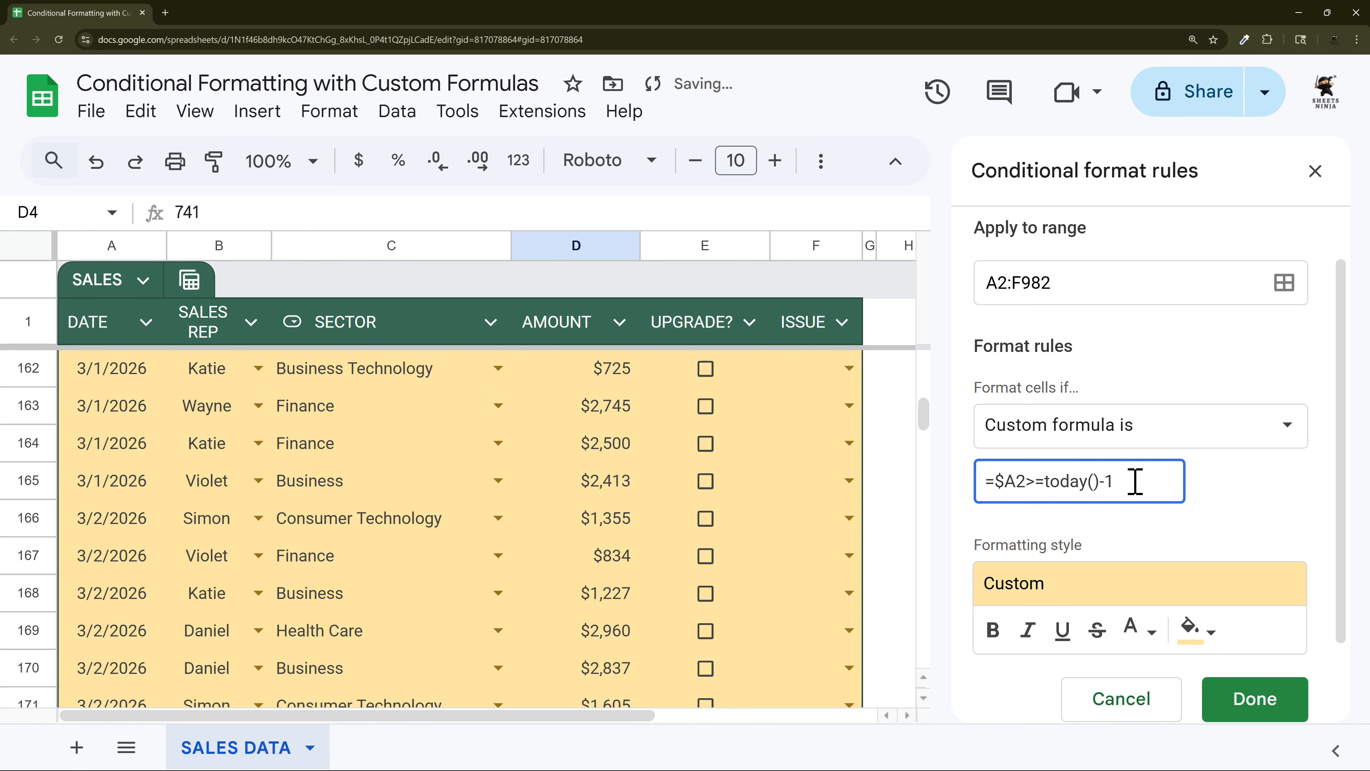
Step: Change the date rule's formula to =$A2>=today()-7 and check which date rows it covers
{"action": "scroll", "coordinate": [272, 475], "scroll_direction": "up", "scroll_amount": 1}
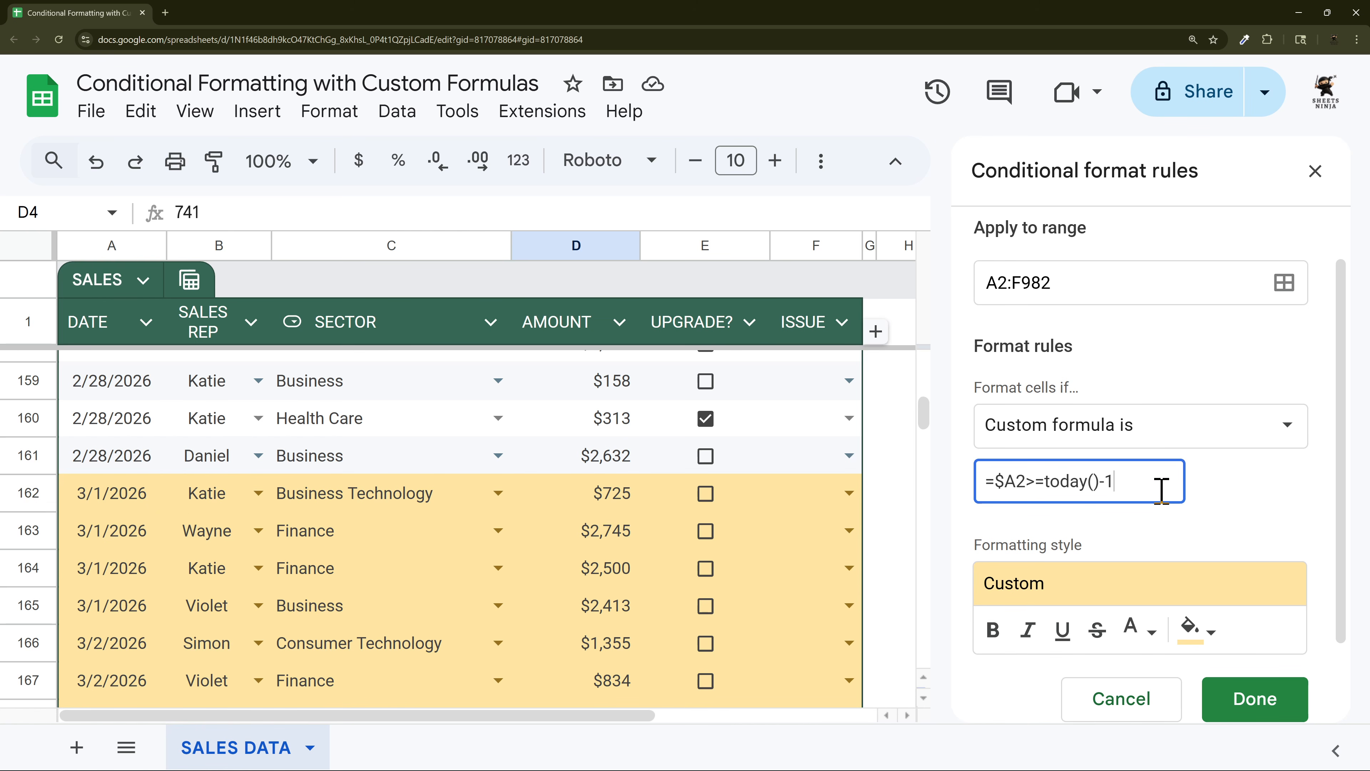
{"action": "scroll", "coordinate": [230, 510], "scroll_direction": "up", "scroll_amount": 8}
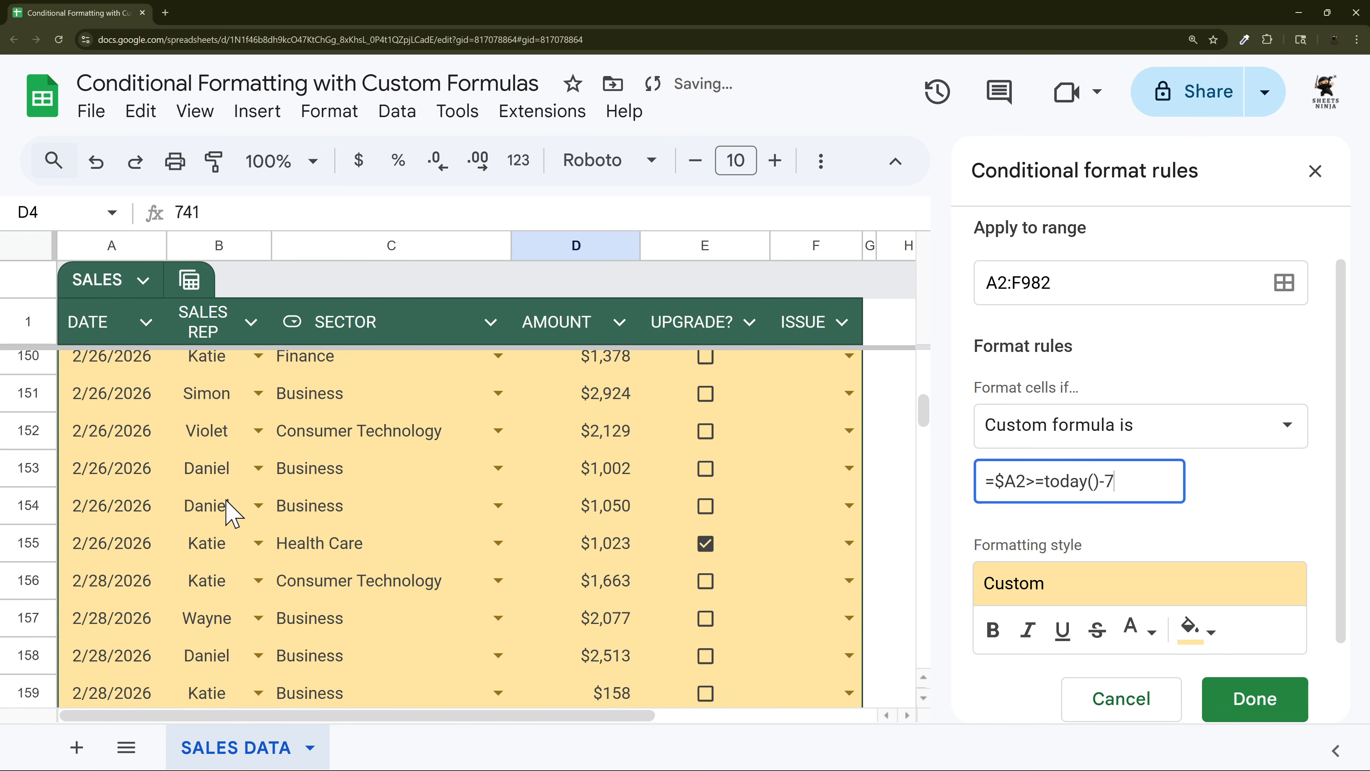
{"action": "scroll", "coordinate": [281, 504], "scroll_direction": "down", "scroll_amount": 2}
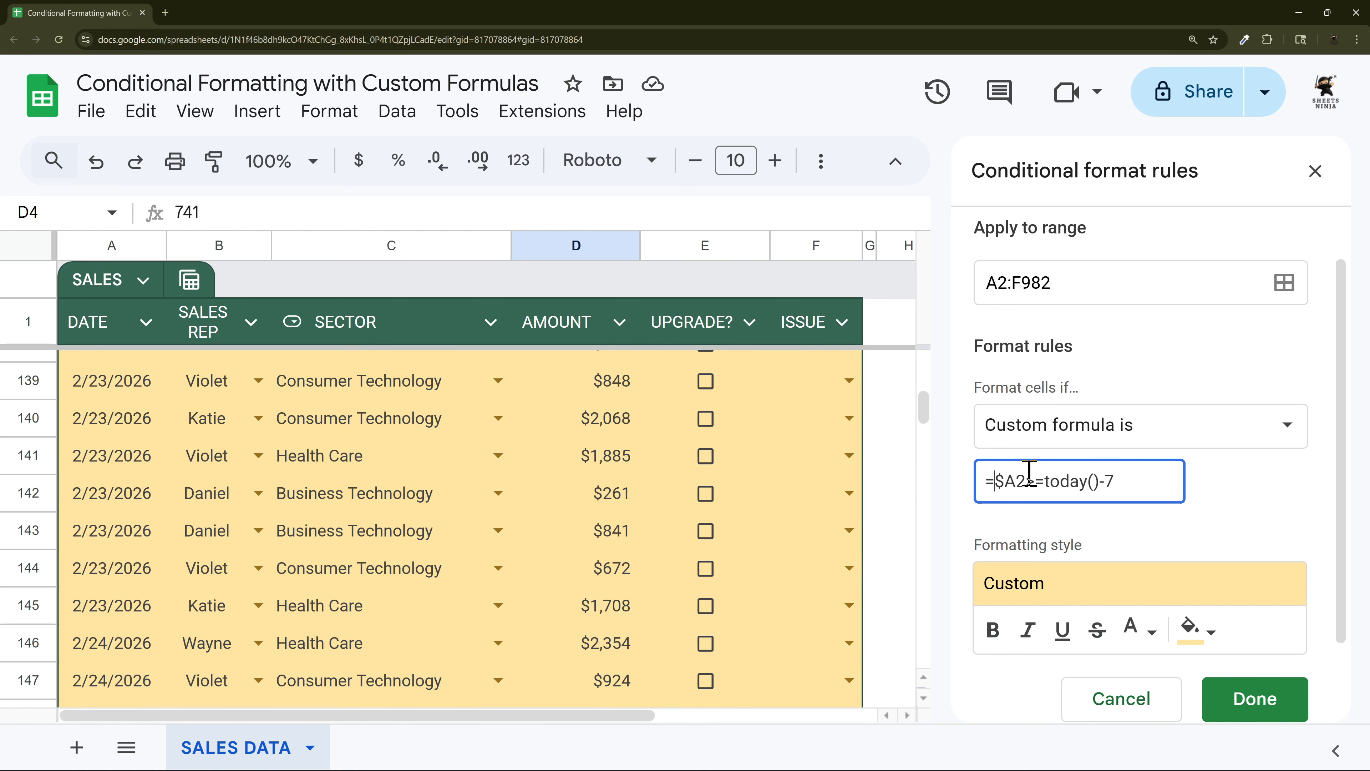
Step: Wrap the date condition in AND and repeat it as the second condition, giving =AND($A2>=today()-7,$A2>=today()-7)
{"action": "type", "text": "AND("}
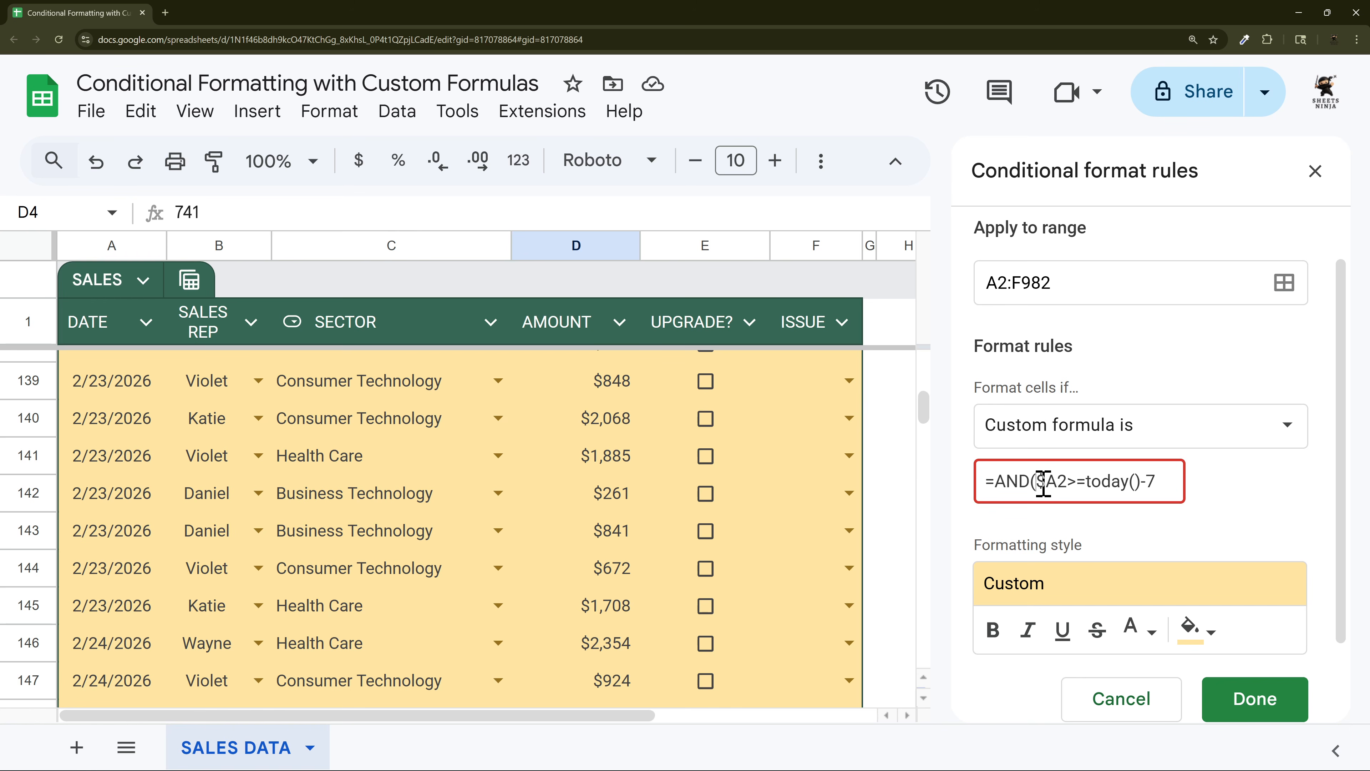
{"action": "left_click_drag", "start_coordinate": [1036, 482], "coordinate": [1166, 481]}
{"action": "key", "text": "ctrl+c"}
{"action": "left_click", "coordinate": [1170, 482]}
{"action": "type", "text": ","}
{"action": "key", "text": "ctrl+v"}
{"action": "type", "text": ")"}
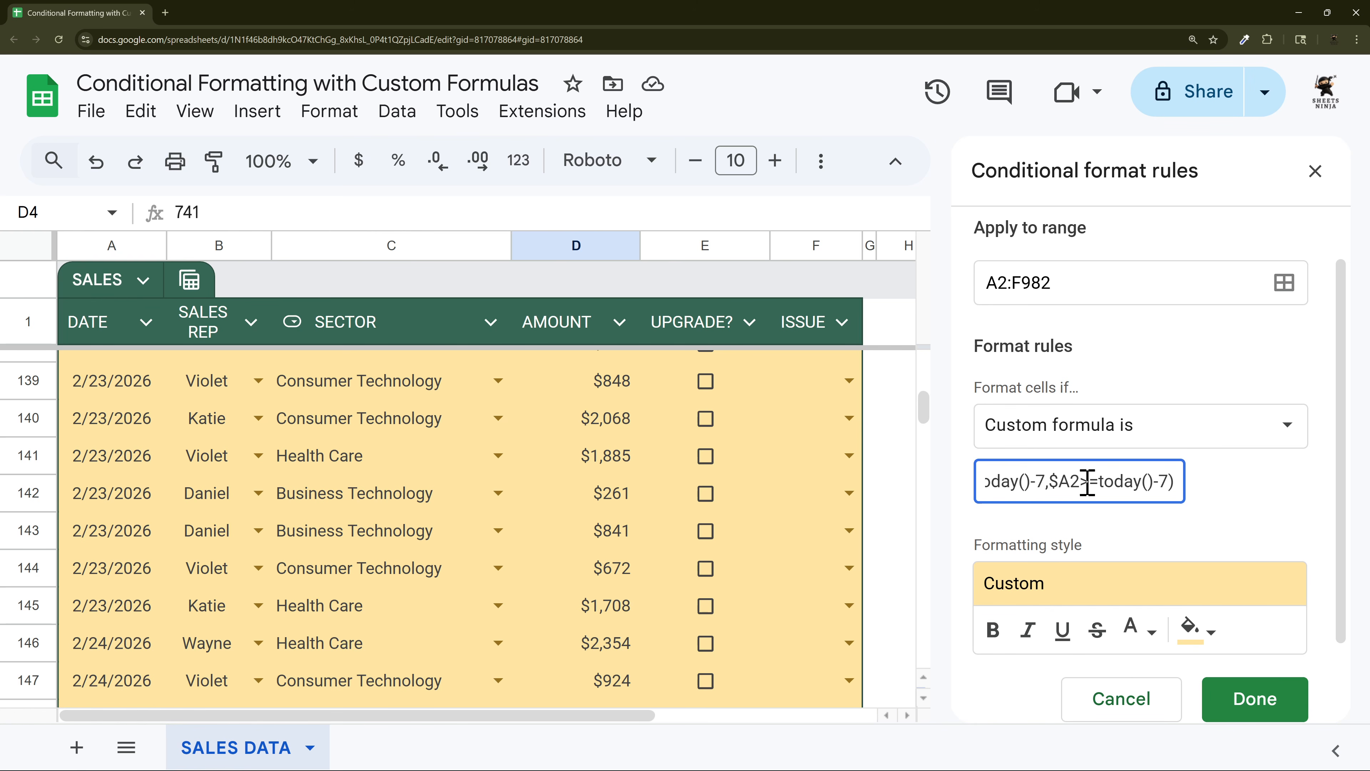
Step: Change the second condition in the AND formula to $A2<today() so that it sets an upper date limit
{"action": "triple_click", "coordinate": [1063, 483]}
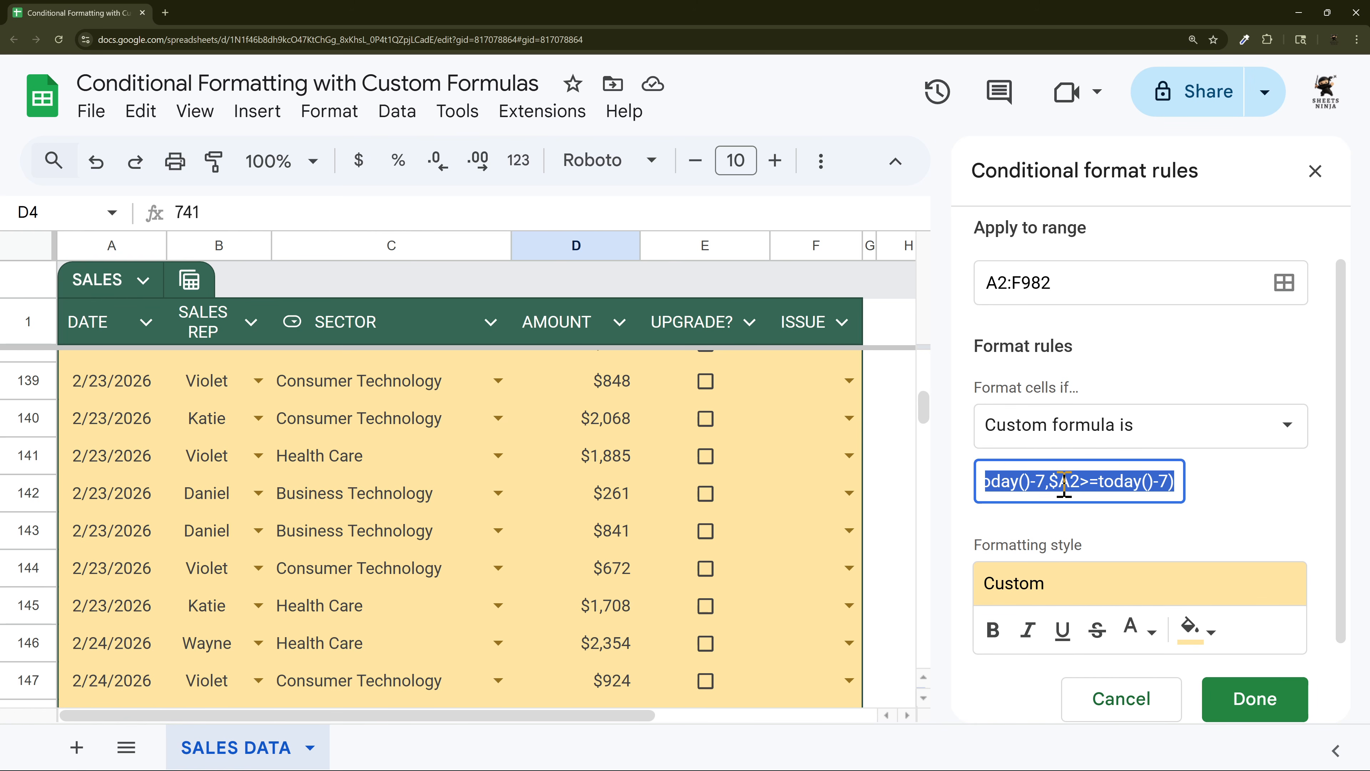
{"action": "left_click", "coordinate": [900, 358]}
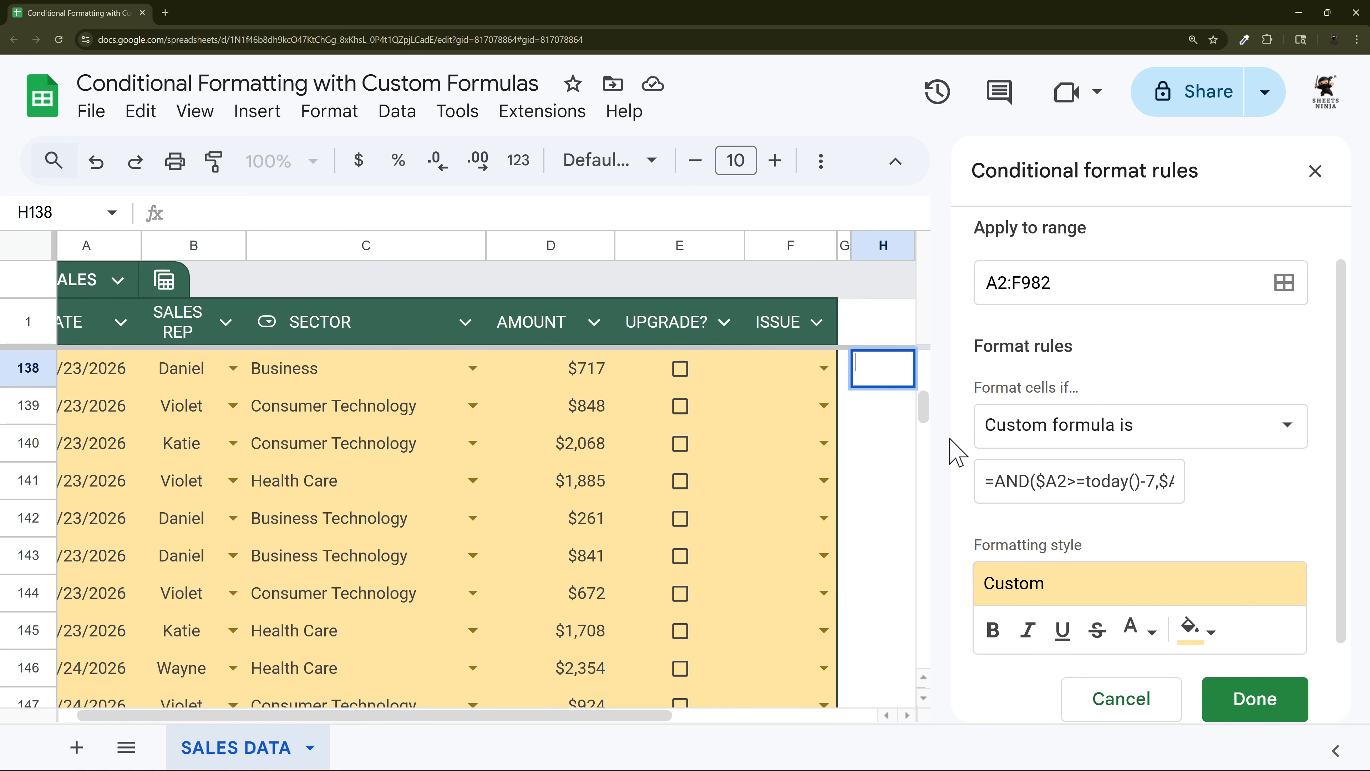
{"action": "left_click", "coordinate": [1076, 480]}
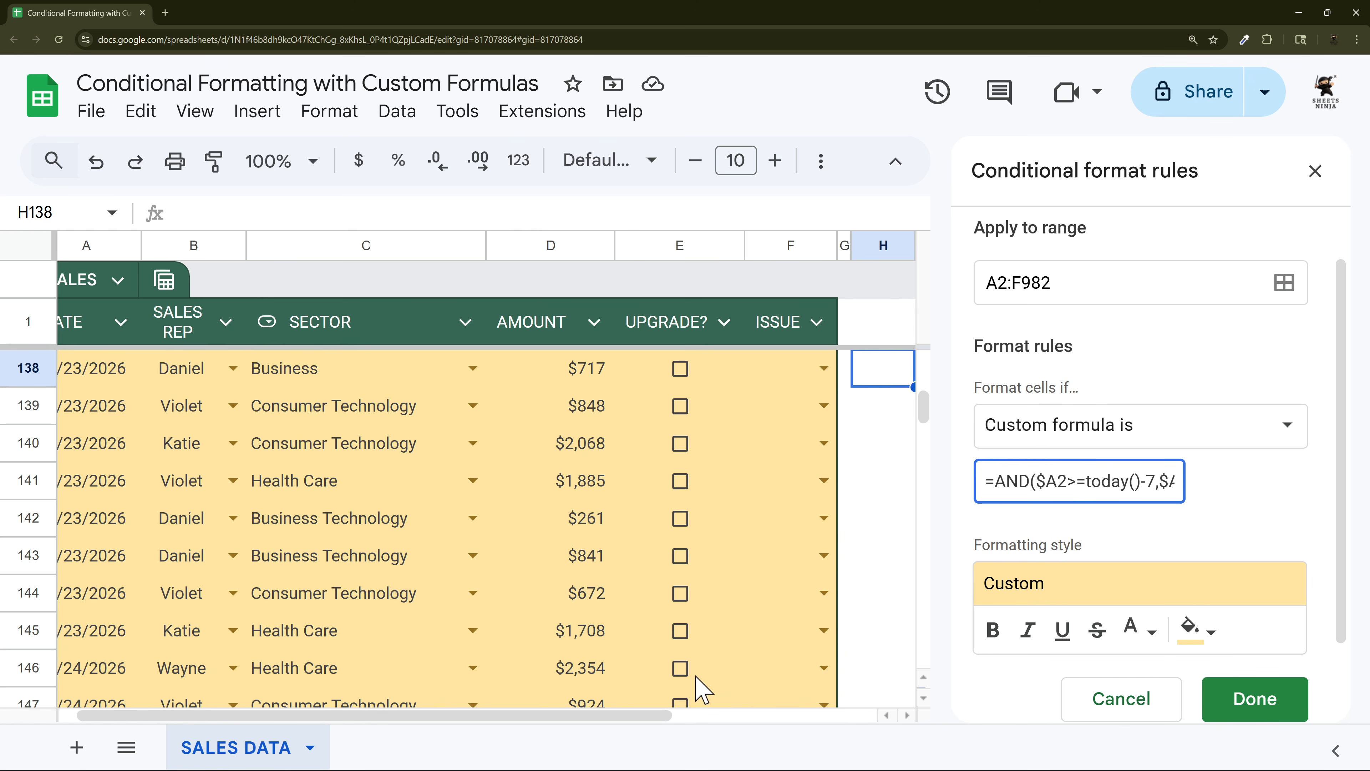
{"action": "left_click_drag", "start_coordinate": [647, 716], "coordinate": [630, 716]}
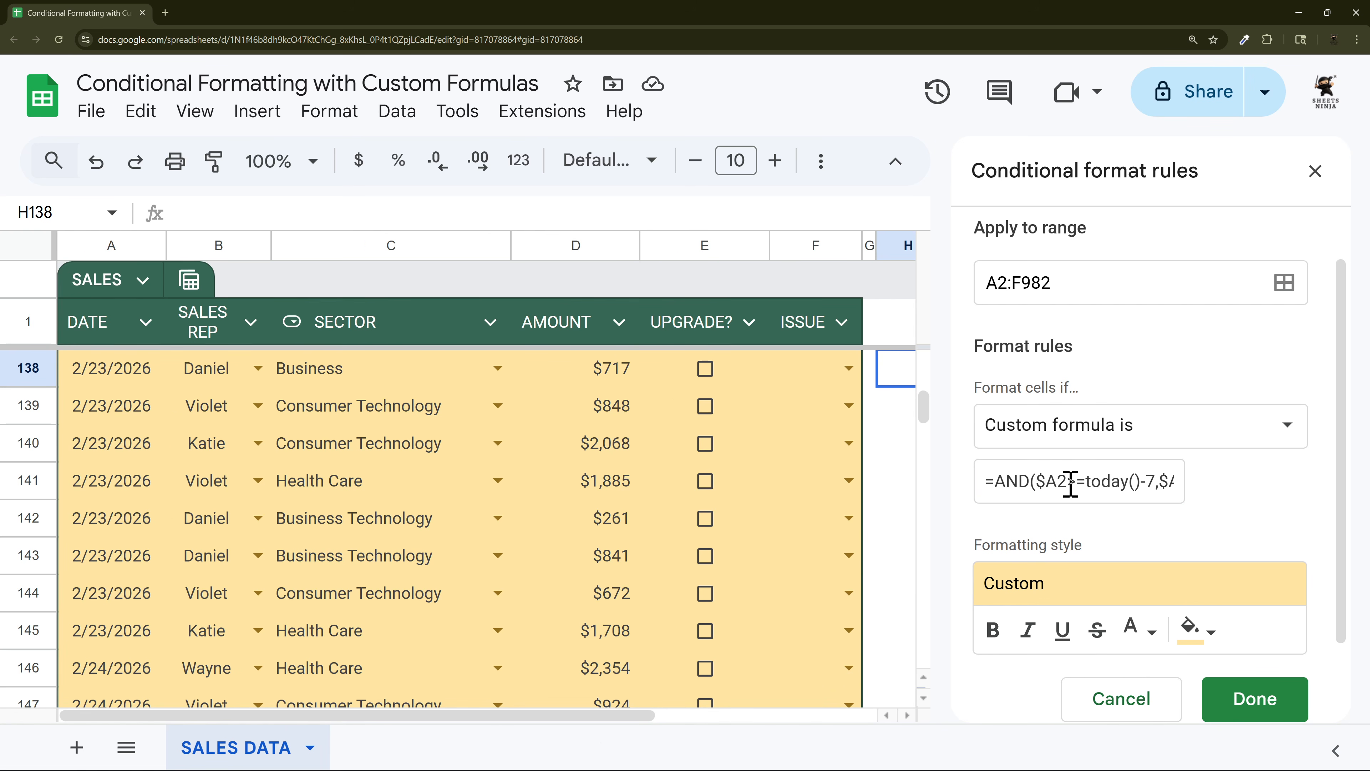
{"action": "left_click", "coordinate": [1157, 480]}
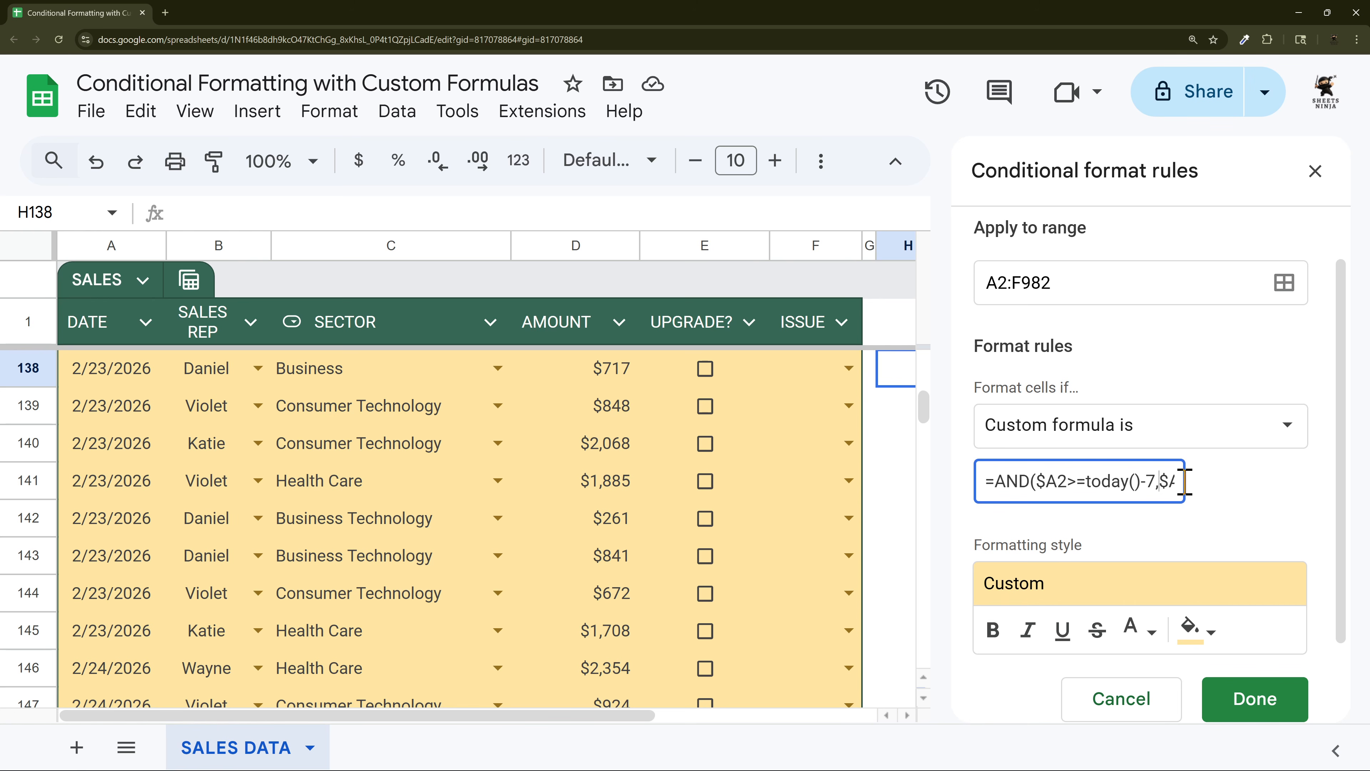
{"action": "key", "text": "End"}
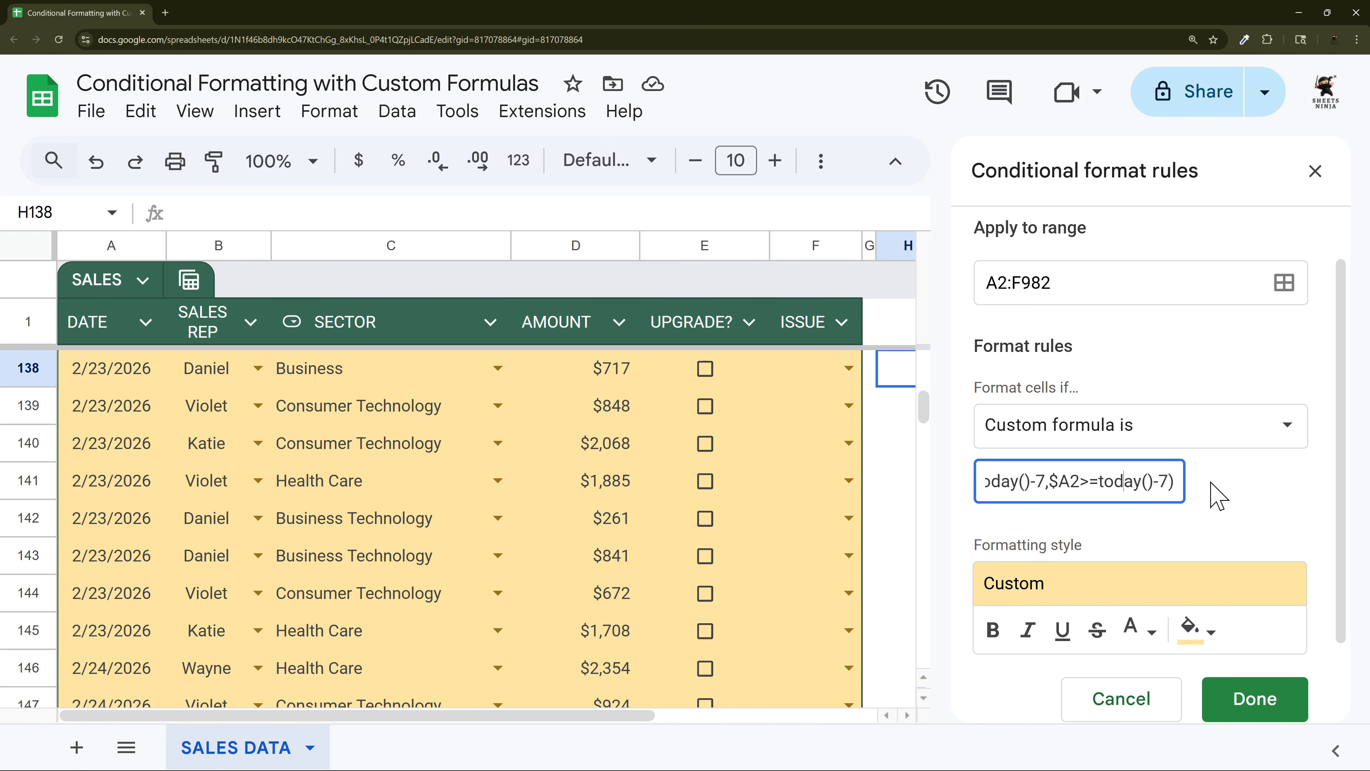
{"action": "key", "text": "BackSpace"}
{"action": "type", "text": "<"}
{"action": "key", "text": "Delete"}
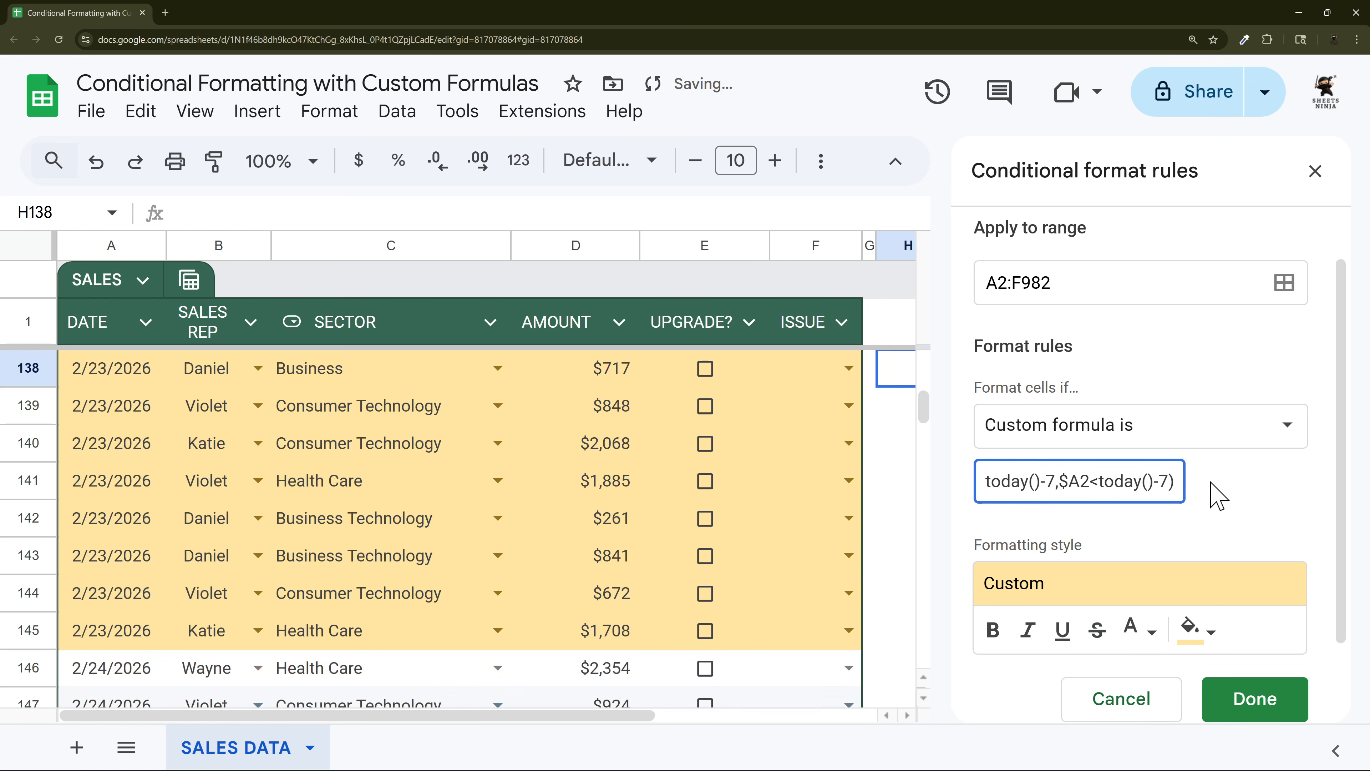
{"action": "key", "text": "Right"}
{"action": "key", "text": "Delete"}
{"action": "key", "text": "Delete"}
Step: Change the AND formula's first condition to $A2>=today()-3
{"action": "key", "text": "Home"}
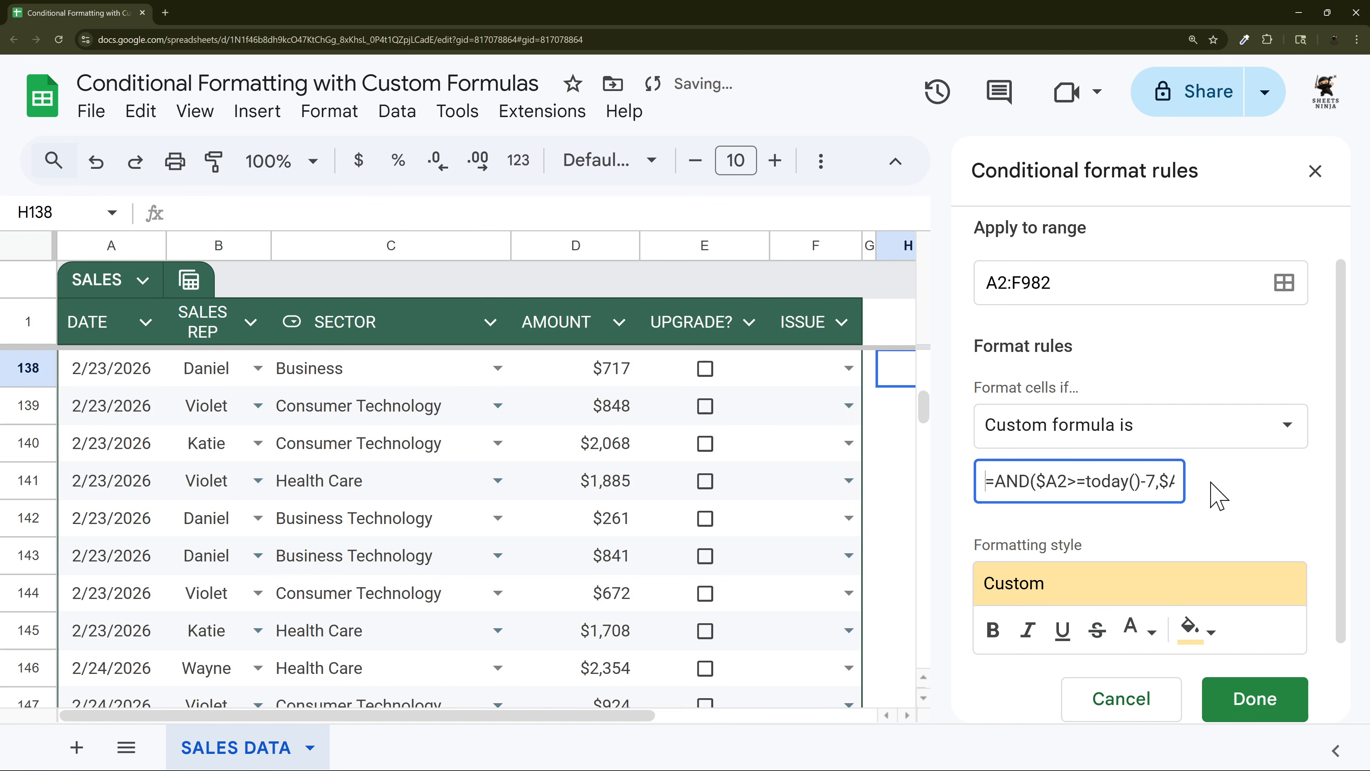
{"action": "key", "text": "End"}
{"action": "double_click", "coordinate": [1064, 480]}
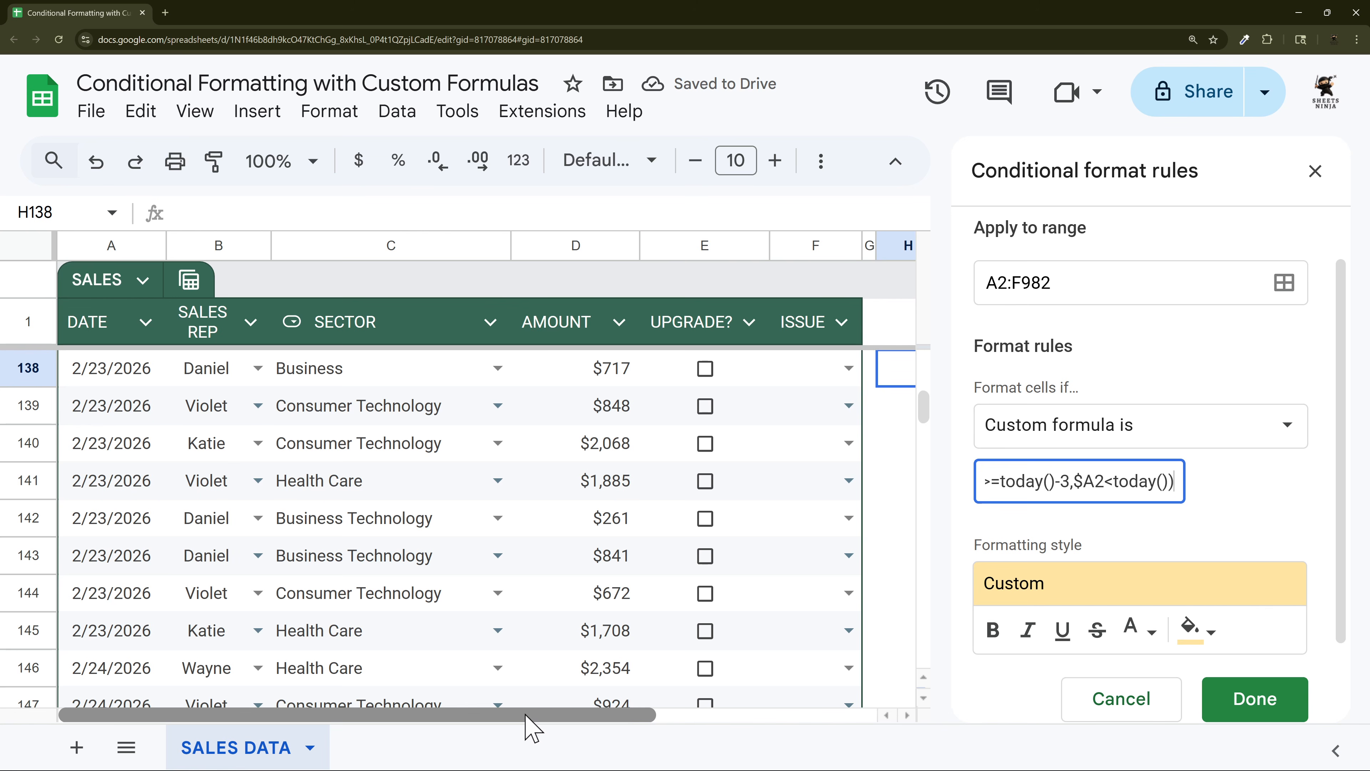
Step: Examine the first and last highlighted dates in the table against the lower and upper conditions of the AND formula
{"action": "scroll", "coordinate": [388, 533], "scroll_direction": "down", "scroll_amount": 15}
{"action": "scroll", "coordinate": [379, 547], "scroll_direction": "up", "scroll_amount": 10}
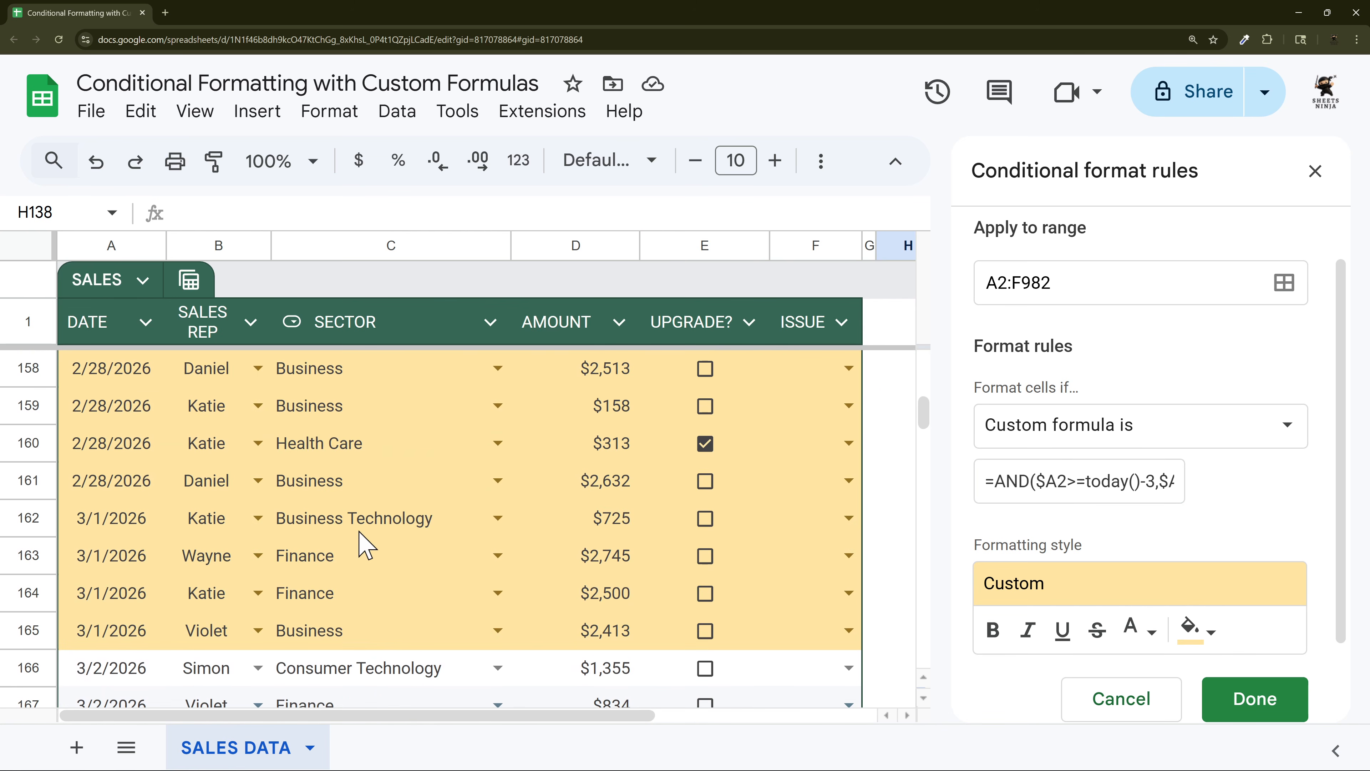
{"action": "scroll", "coordinate": [360, 541], "scroll_direction": "down", "scroll_amount": 1}
{"action": "scroll", "coordinate": [277, 523], "scroll_direction": "down", "scroll_amount": 1}
{"action": "scroll", "coordinate": [296, 520], "scroll_direction": "up", "scroll_amount": 1}
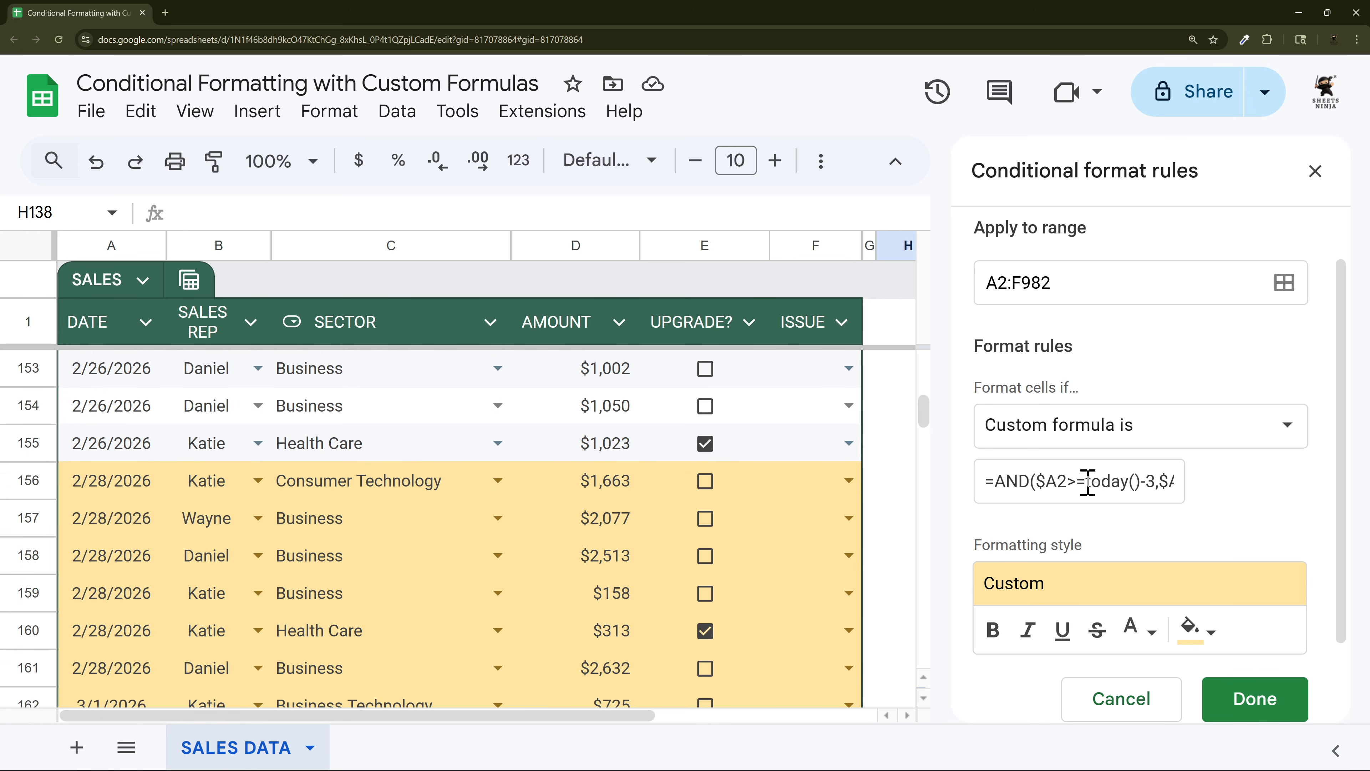
{"action": "left_click_drag", "start_coordinate": [1088, 482], "coordinate": [1157, 482]}
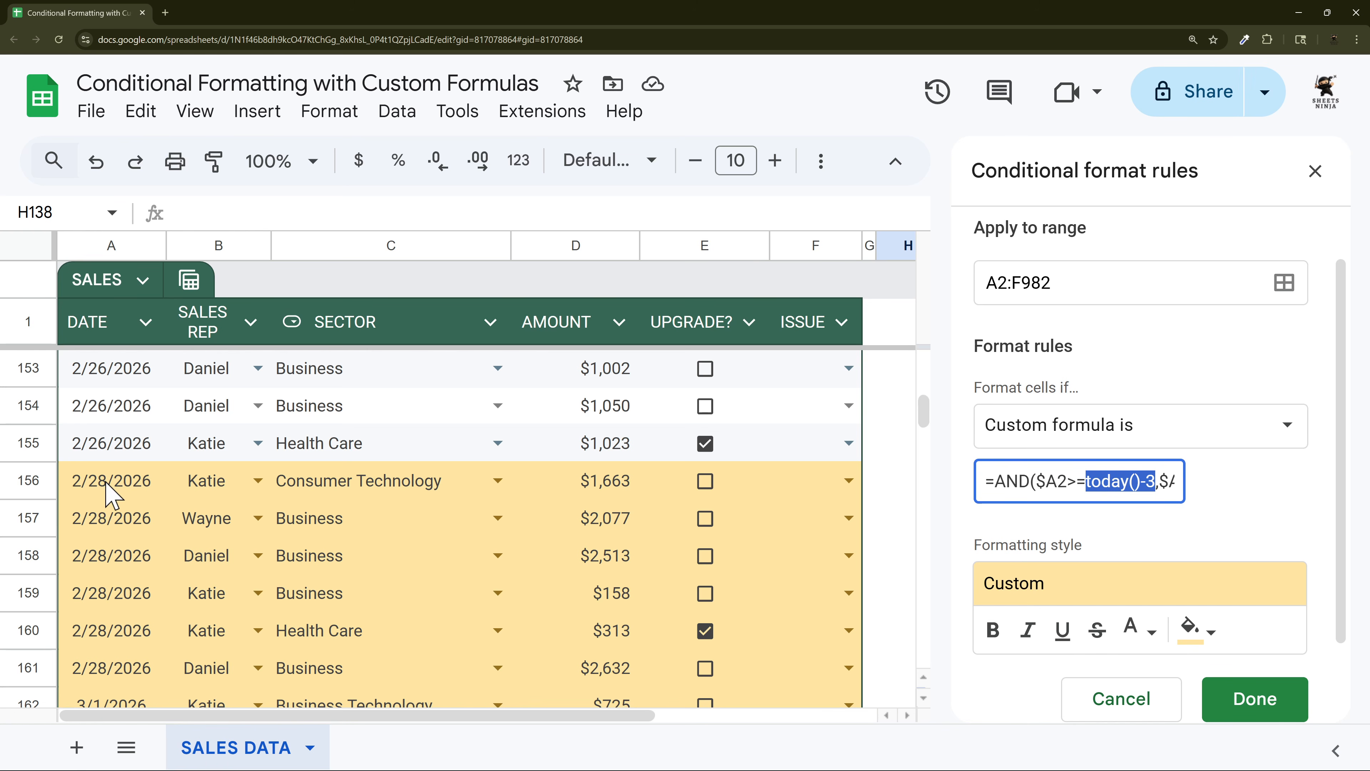
{"action": "left_click", "coordinate": [1131, 483]}
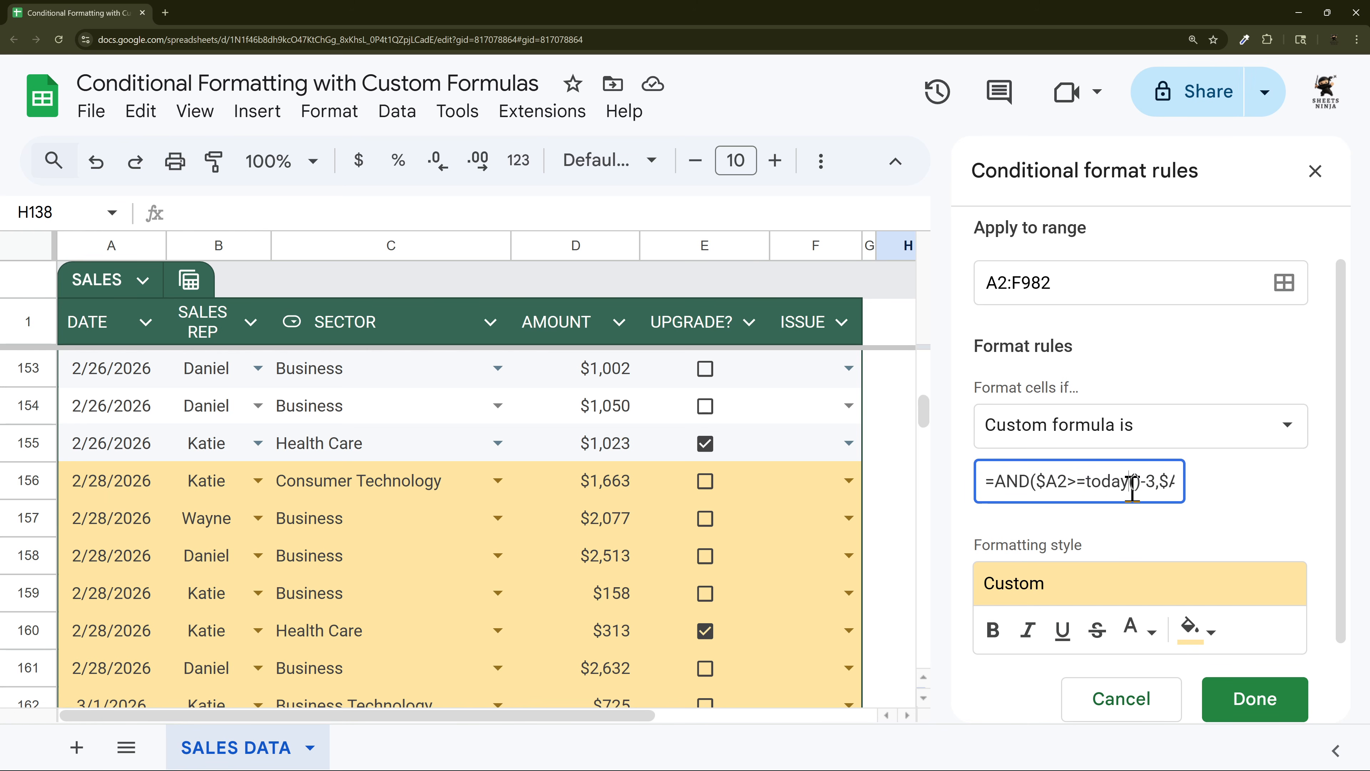
{"action": "key", "text": "End"}
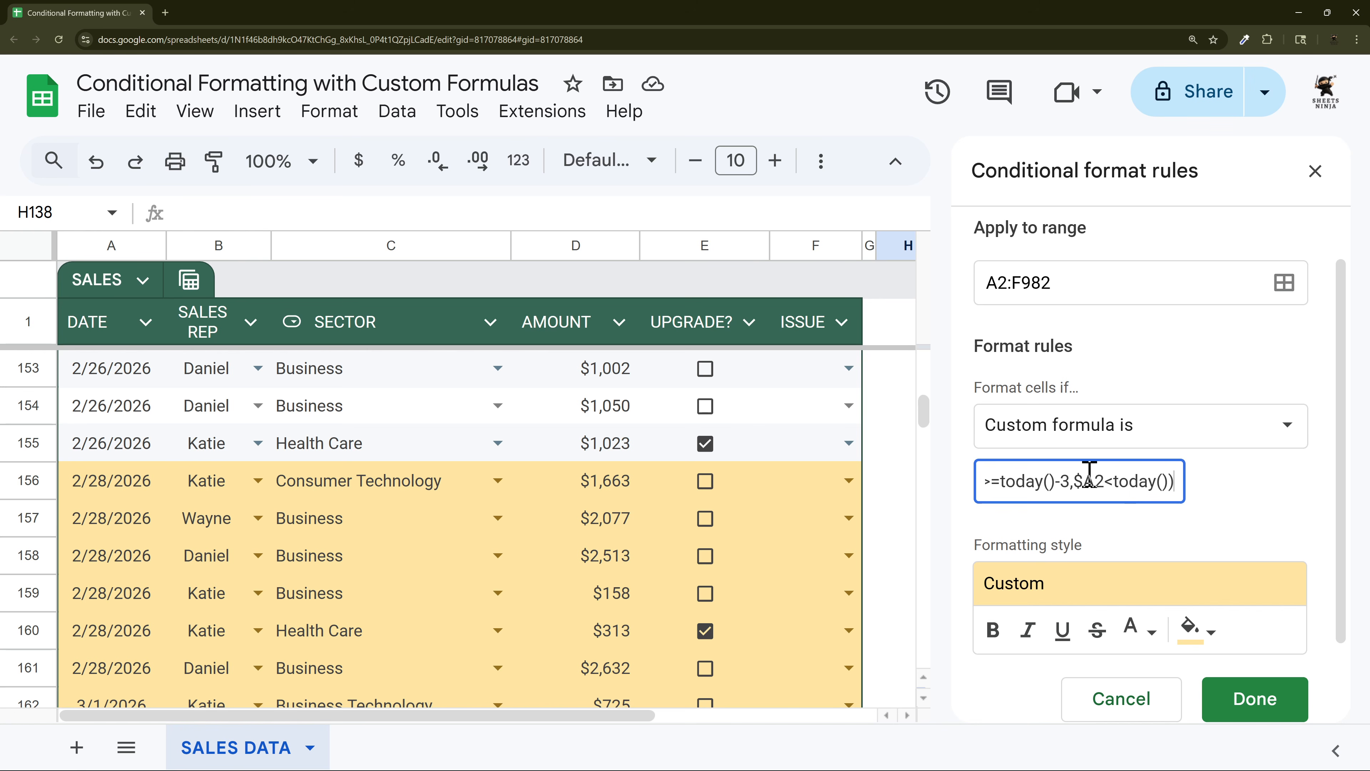
{"action": "left_click_drag", "start_coordinate": [1084, 480], "coordinate": [1172, 480]}
{"action": "scroll", "coordinate": [198, 526], "scroll_direction": "down", "scroll_amount": 4}
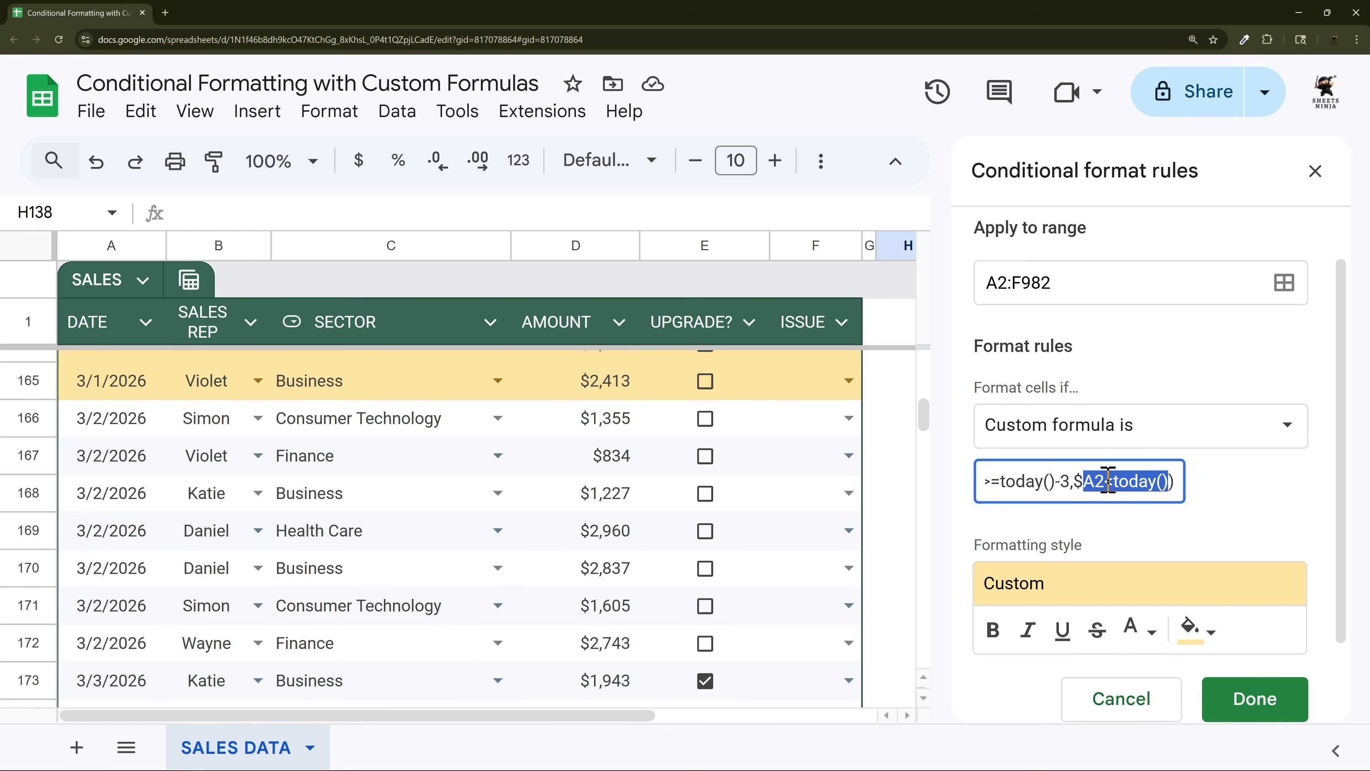
Step: Change the upper condition of the AND formula to $A2<=today() so that the current day is included
{"action": "left_click", "coordinate": [1120, 481]}
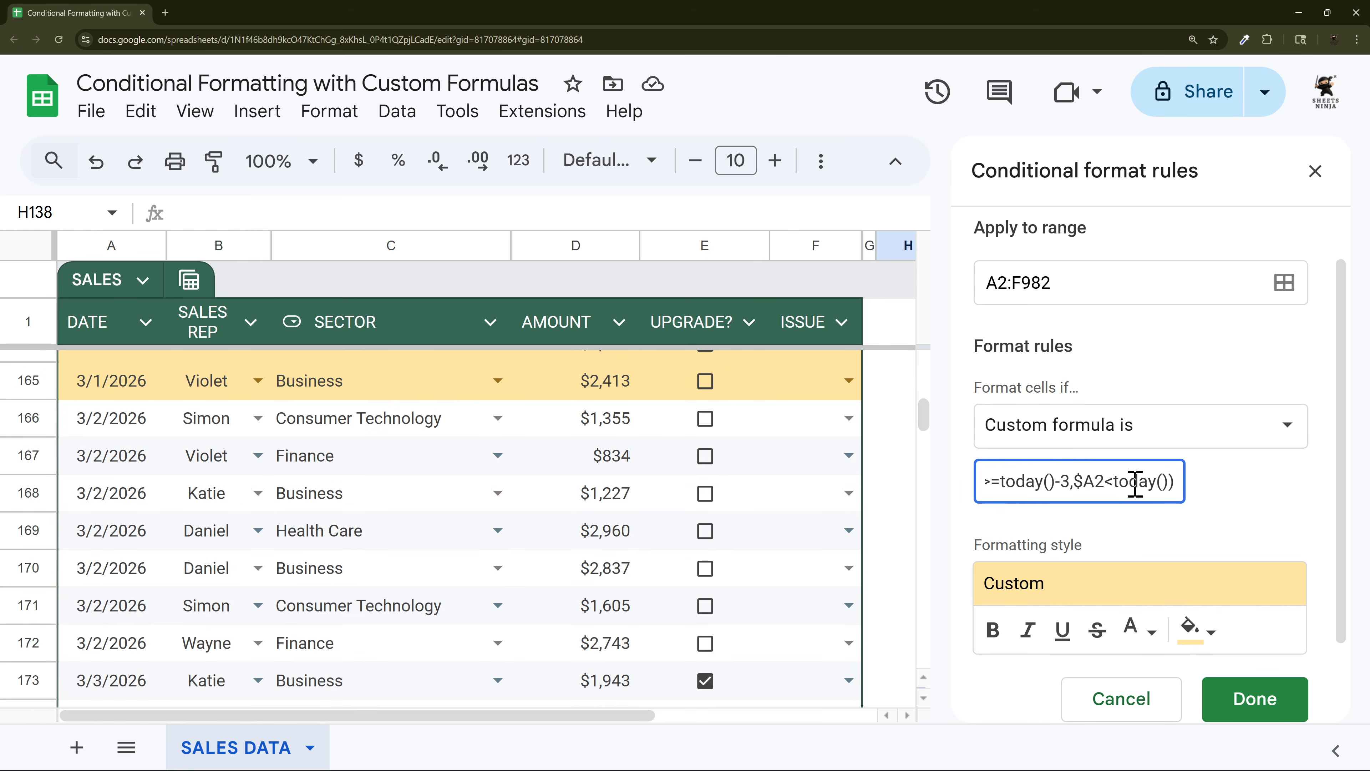
{"action": "type", "text": "="}
{"action": "scroll", "coordinate": [408, 521], "scroll_direction": "up", "scroll_amount": 2}
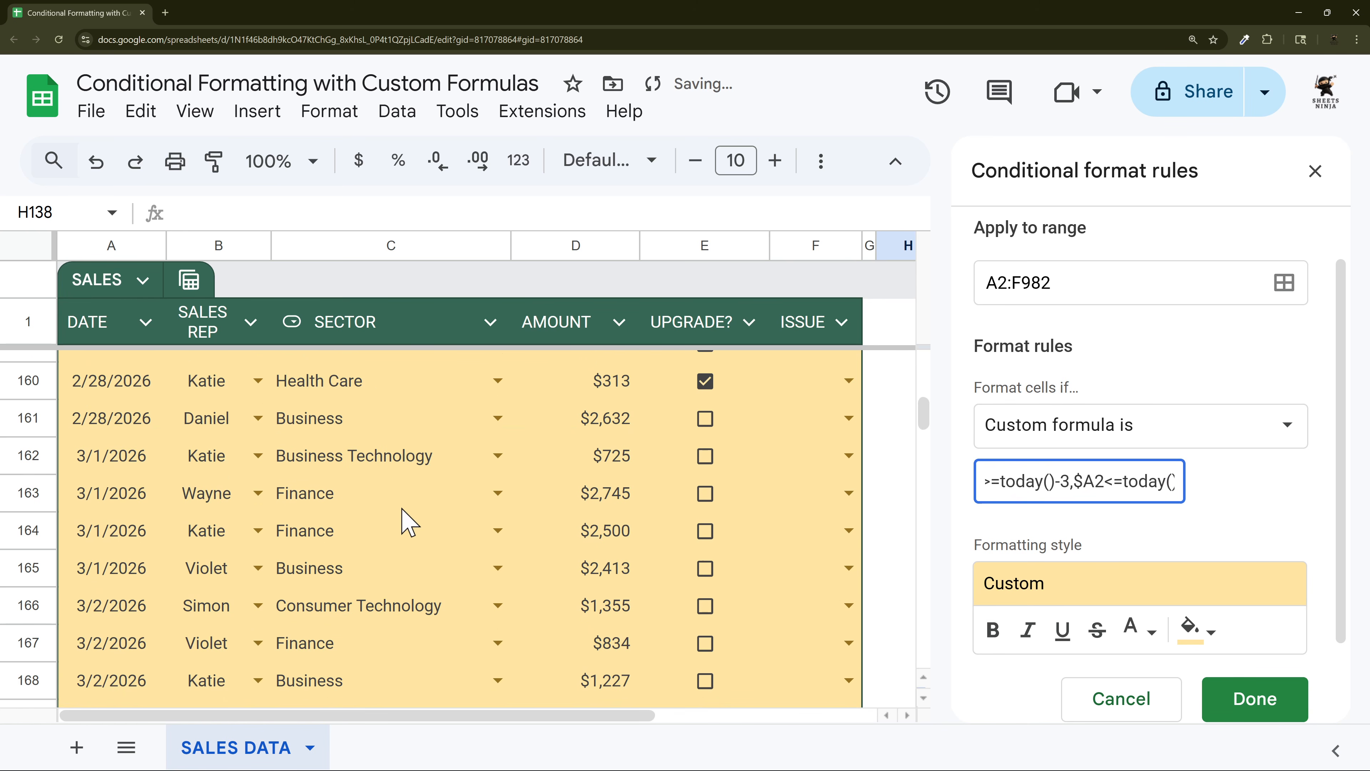
{"action": "scroll", "coordinate": [408, 521], "scroll_direction": "up", "scroll_amount": 2}
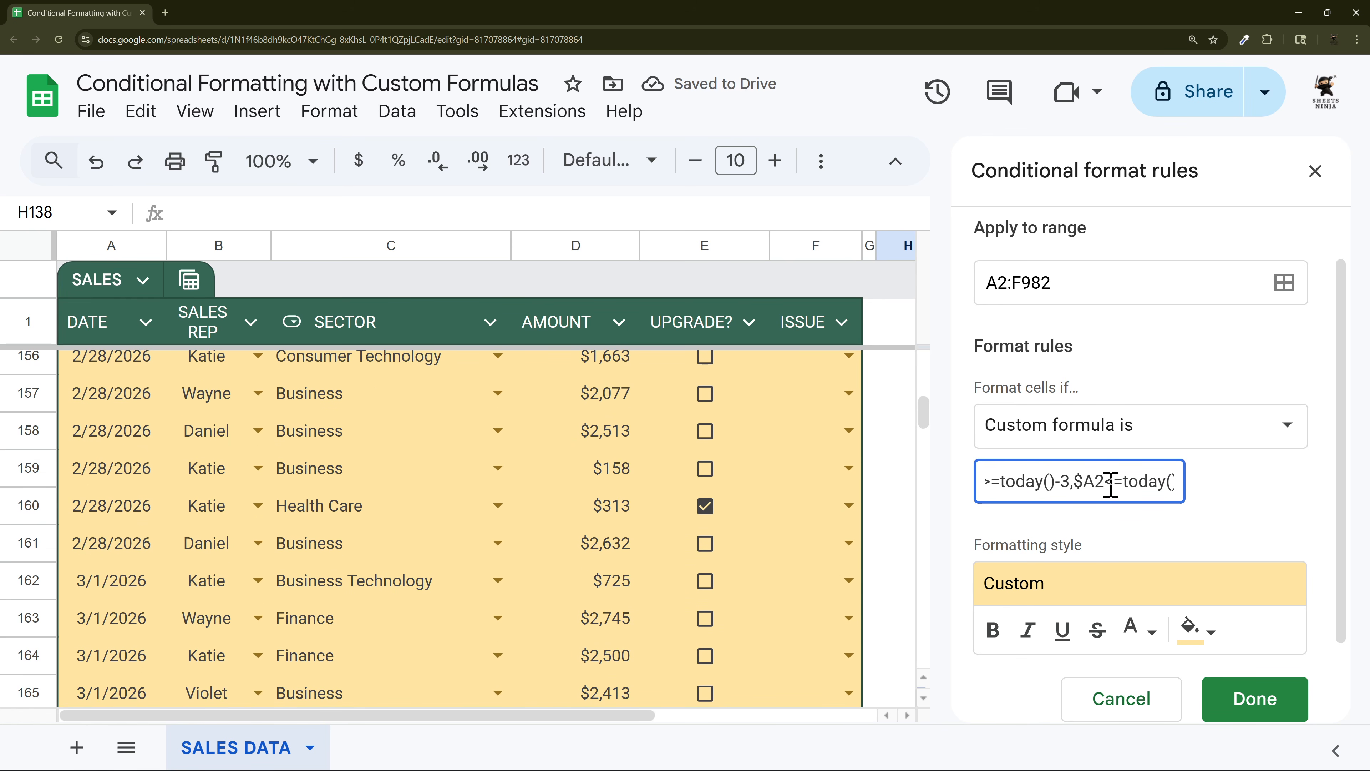
Step: Set the lower condition of the AND formula to $A2>=today()-1 and check the highlighted date rows
{"action": "key", "text": "Delete"}
{"action": "type", "text": "1"}
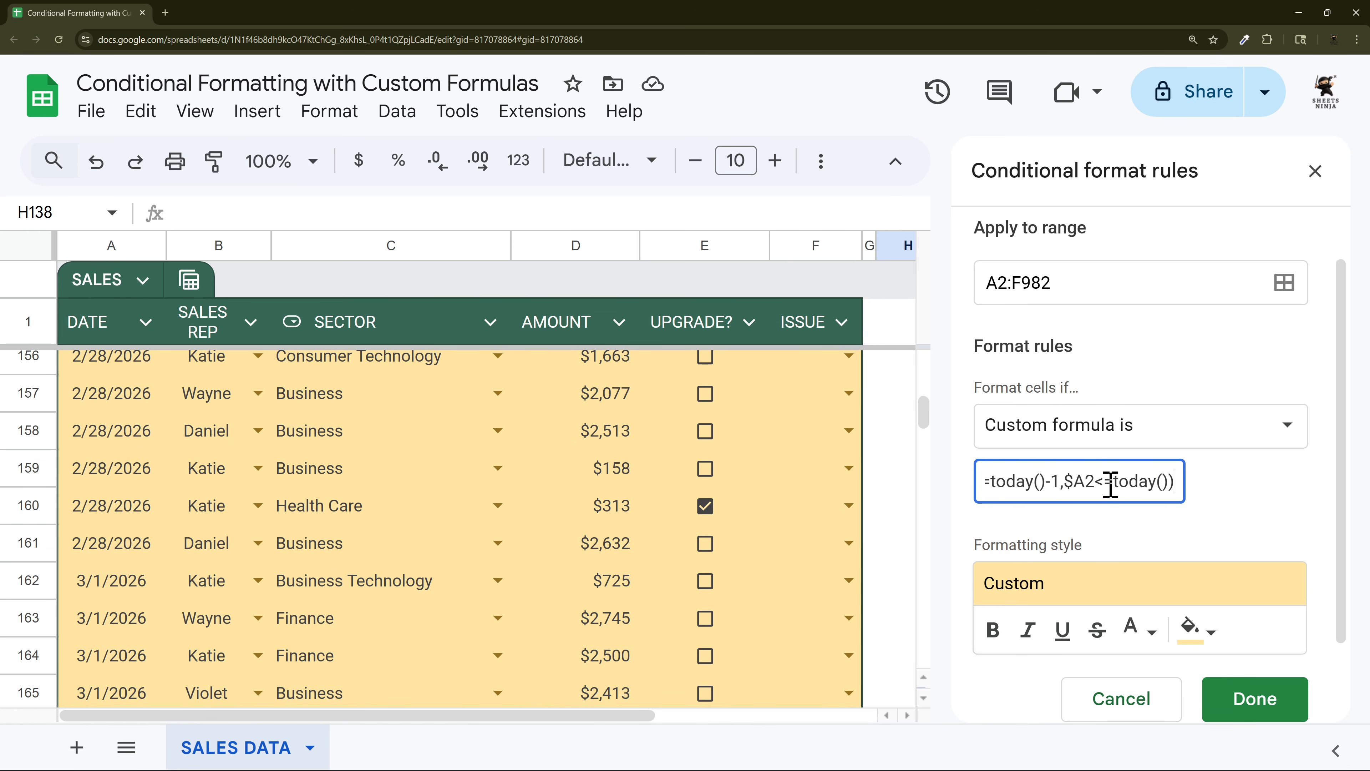
{"action": "scroll", "coordinate": [275, 534], "scroll_direction": "down", "scroll_amount": 3}
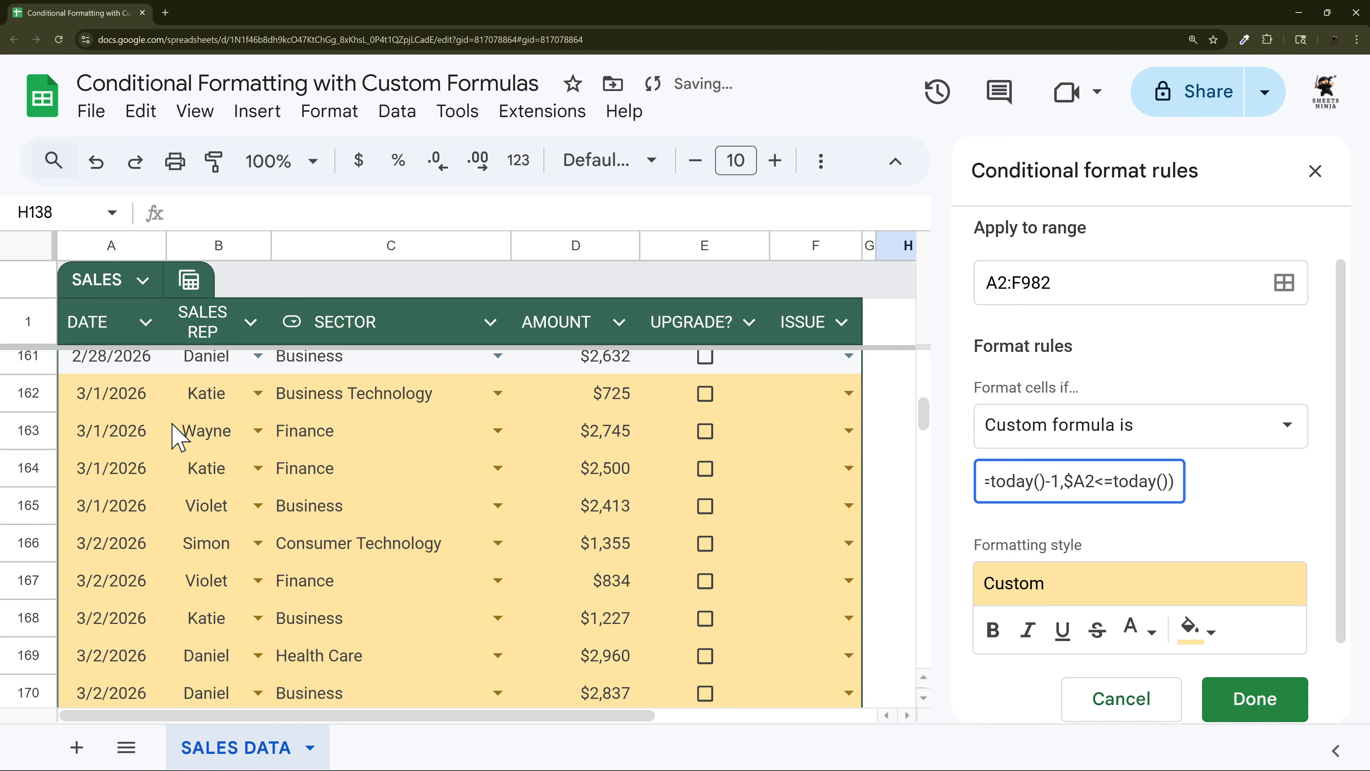
{"action": "scroll", "coordinate": [245, 534], "scroll_direction": "down", "scroll_amount": 3}
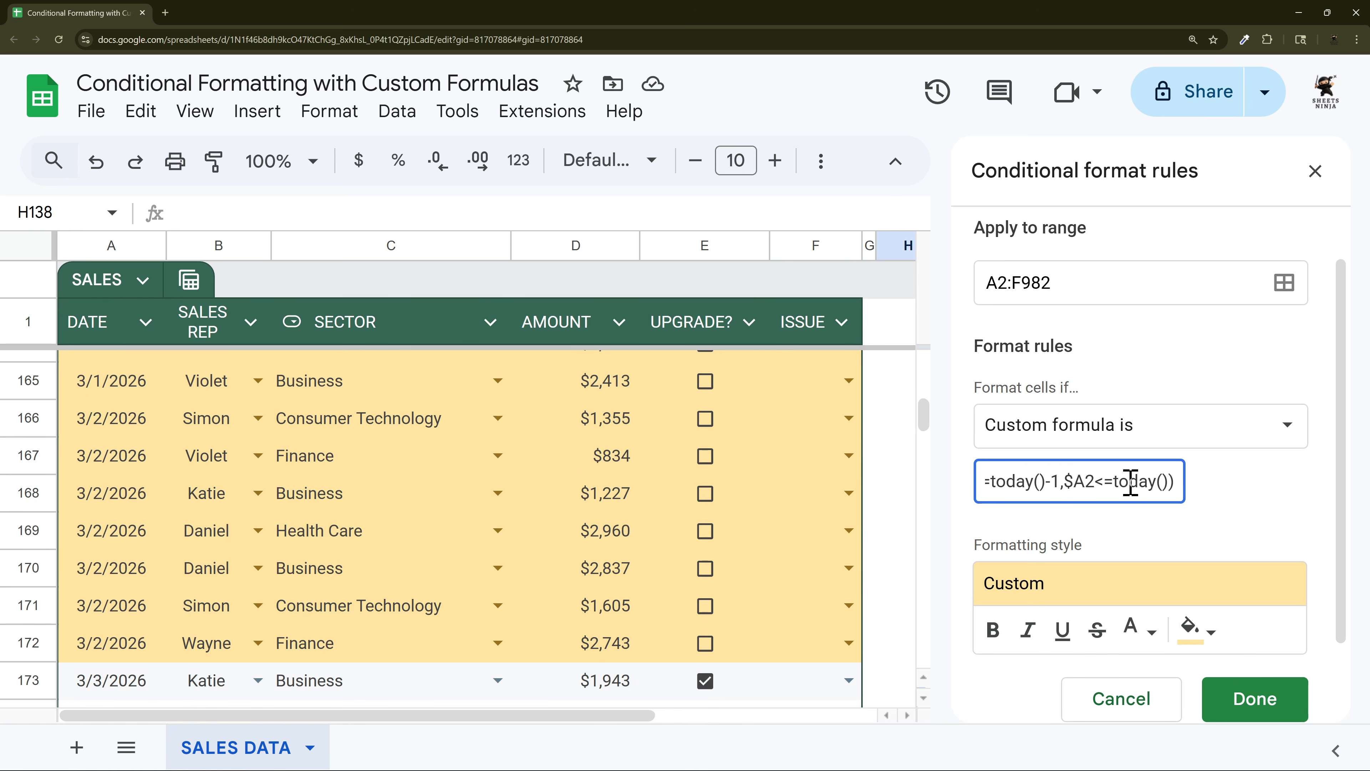
Step: Replace the rule's formula with =$A2=today(), give it a light green fill, and save the rule
{"action": "left_click_drag", "start_coordinate": [1176, 482], "coordinate": [999, 482]}
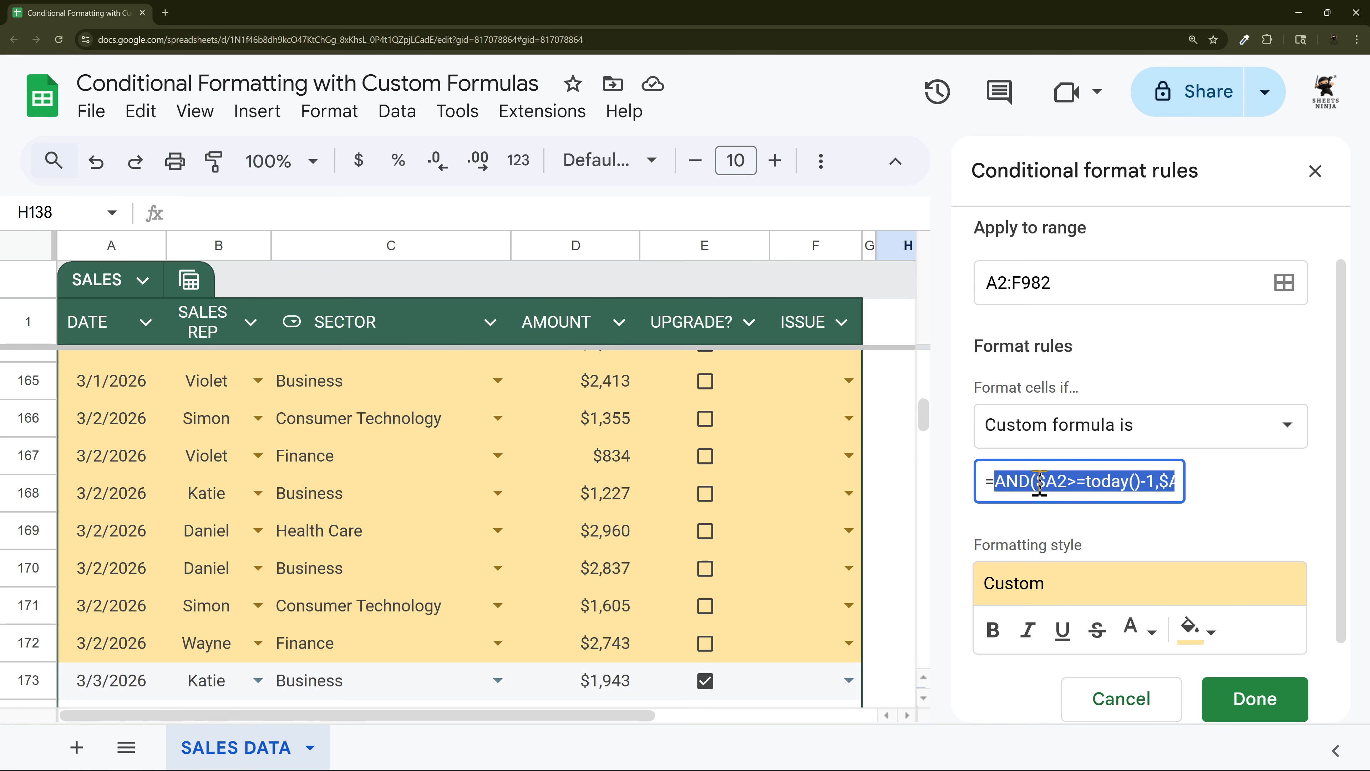
{"action": "type", "text": "$A"}
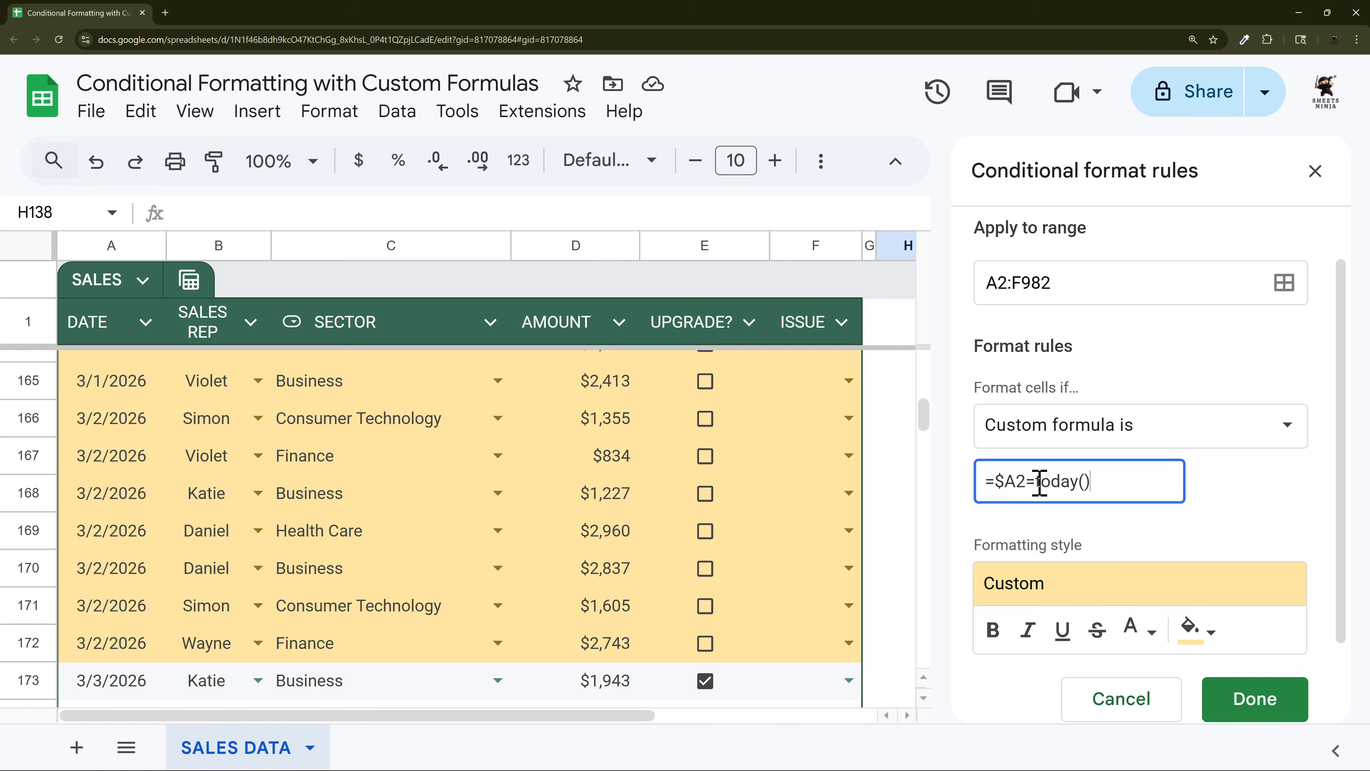
{"action": "left_click", "coordinate": [1193, 629]}
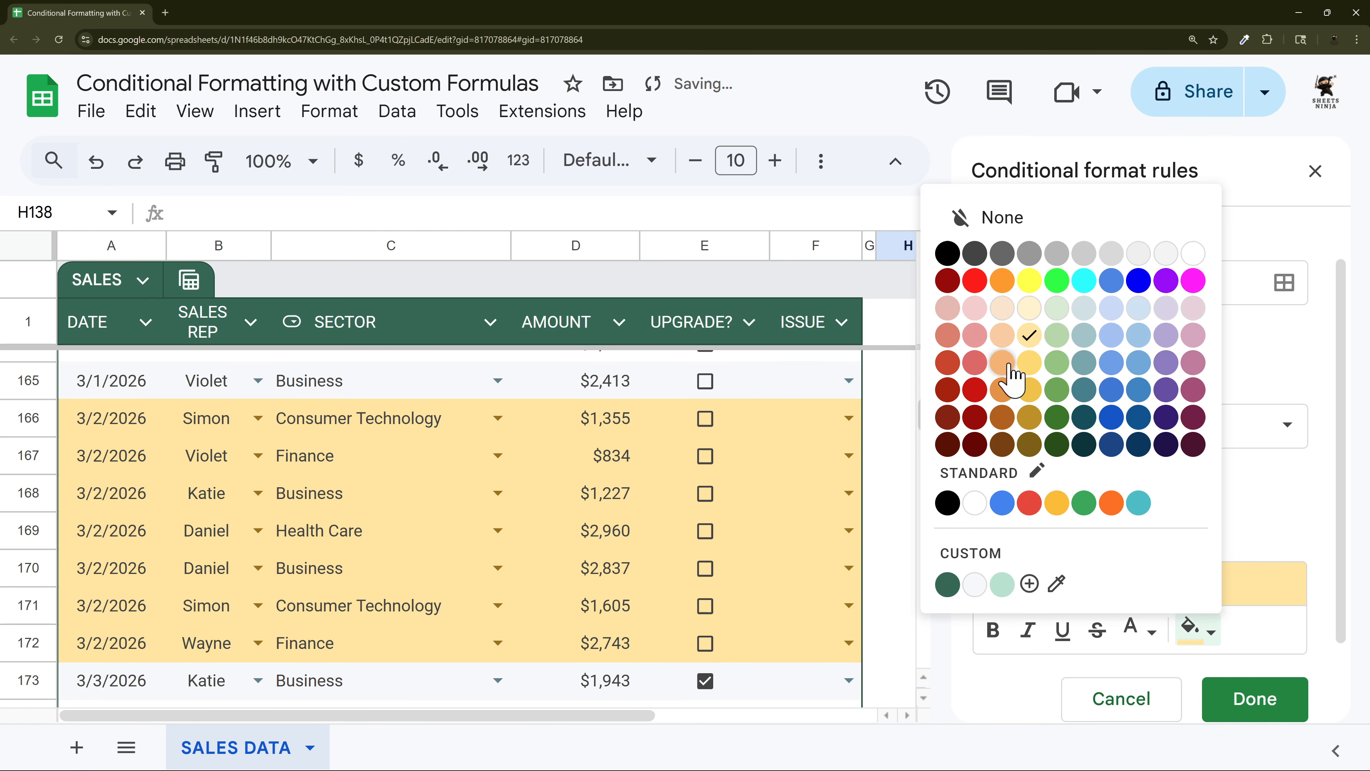
{"action": "left_click", "coordinate": [1050, 338]}
{"action": "left_click", "coordinate": [1253, 704]}
{"action": "left_click", "coordinate": [472, 507]}
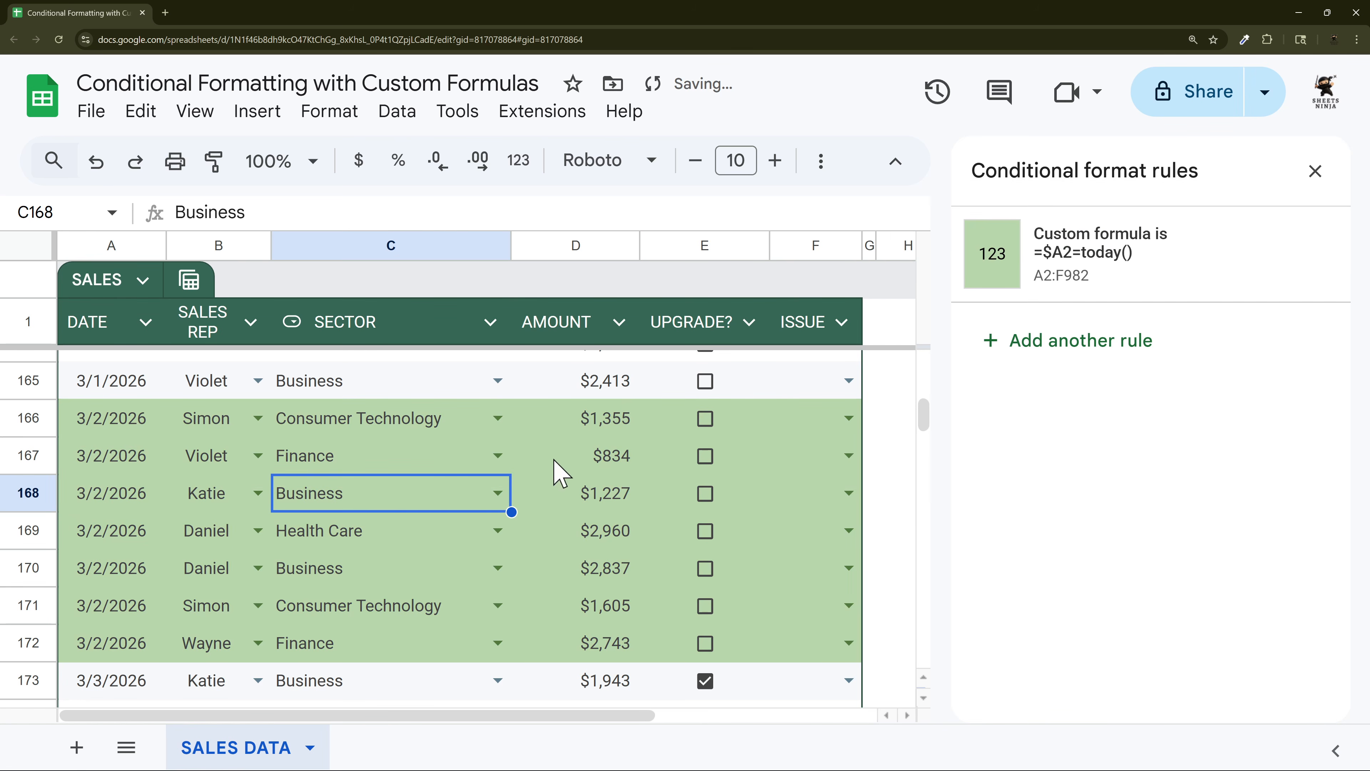
Step: Add a second rule for A2:F982 with the formula =$A2=today()+1 and a light yellow fill, and save it
{"action": "left_click", "coordinate": [998, 264]}
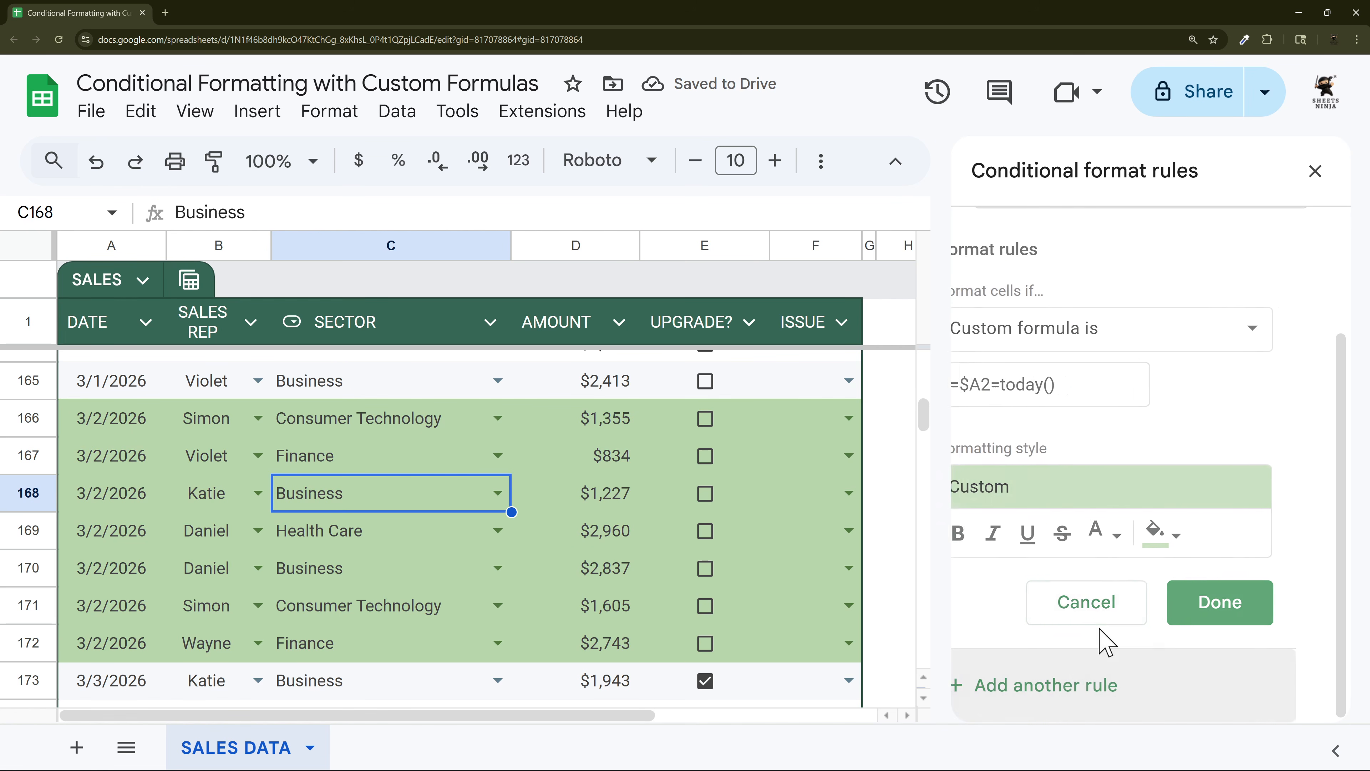
{"action": "scroll", "coordinate": [1101, 637], "scroll_direction": "up", "scroll_amount": 3}
{"action": "left_click", "coordinate": [1111, 539]}
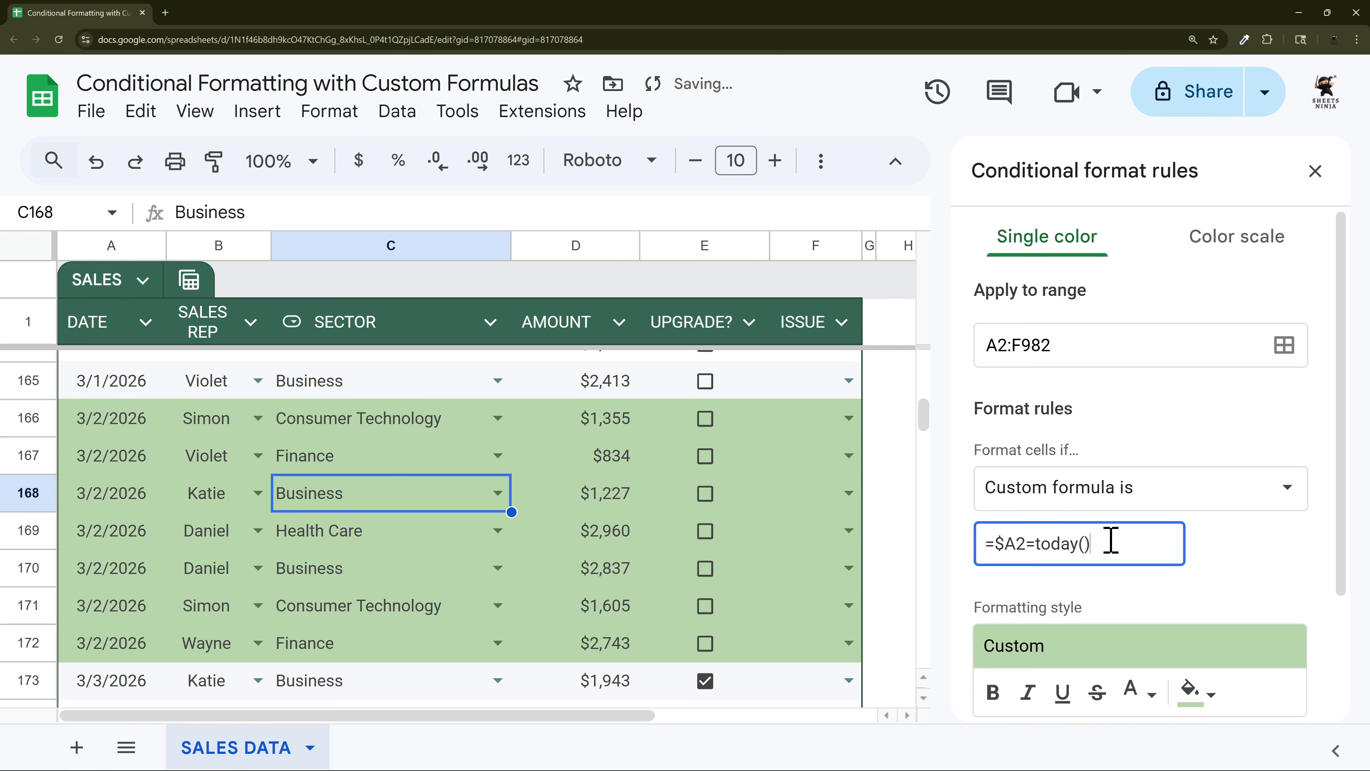
{"action": "type", "text": "+1"}
{"action": "scroll", "coordinate": [1162, 551], "scroll_direction": "down", "scroll_amount": 3}
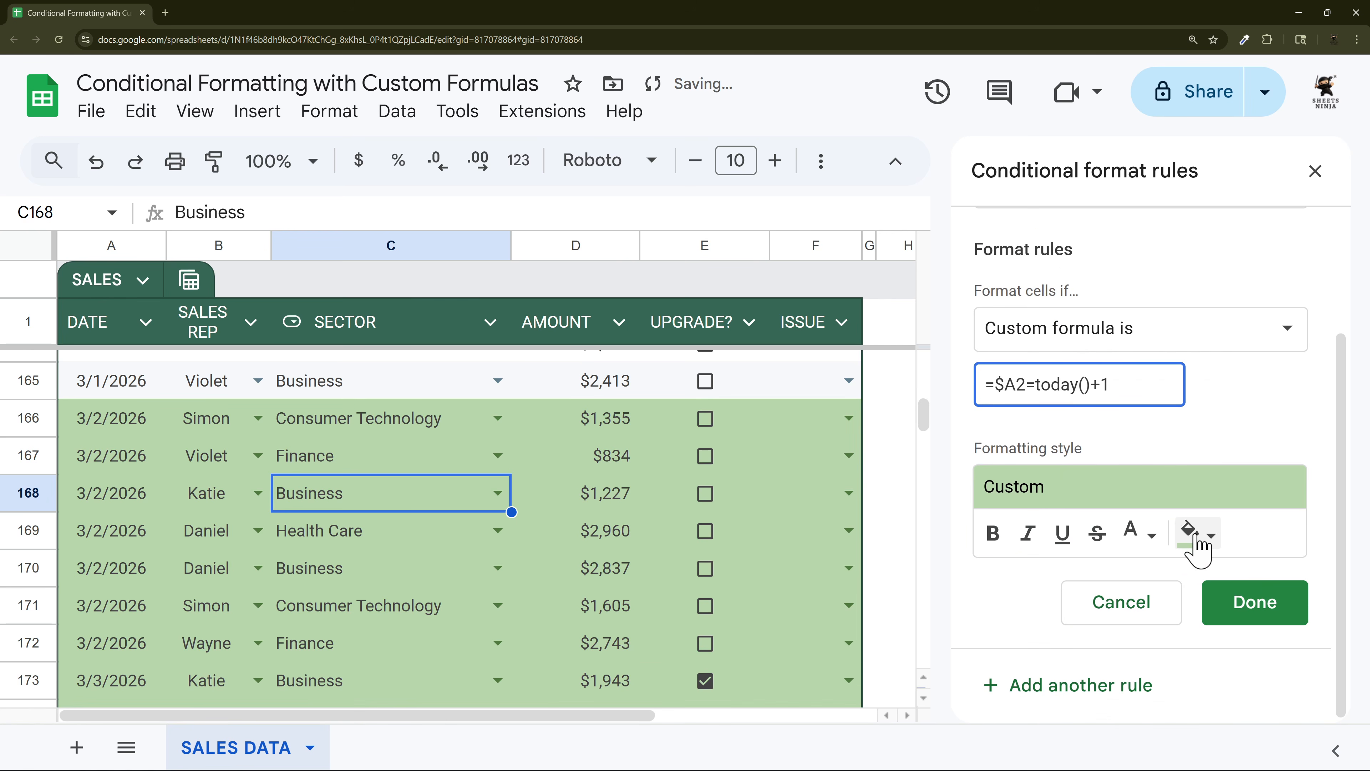
{"action": "left_click", "coordinate": [1196, 532]}
{"action": "left_click", "coordinate": [1029, 238]}
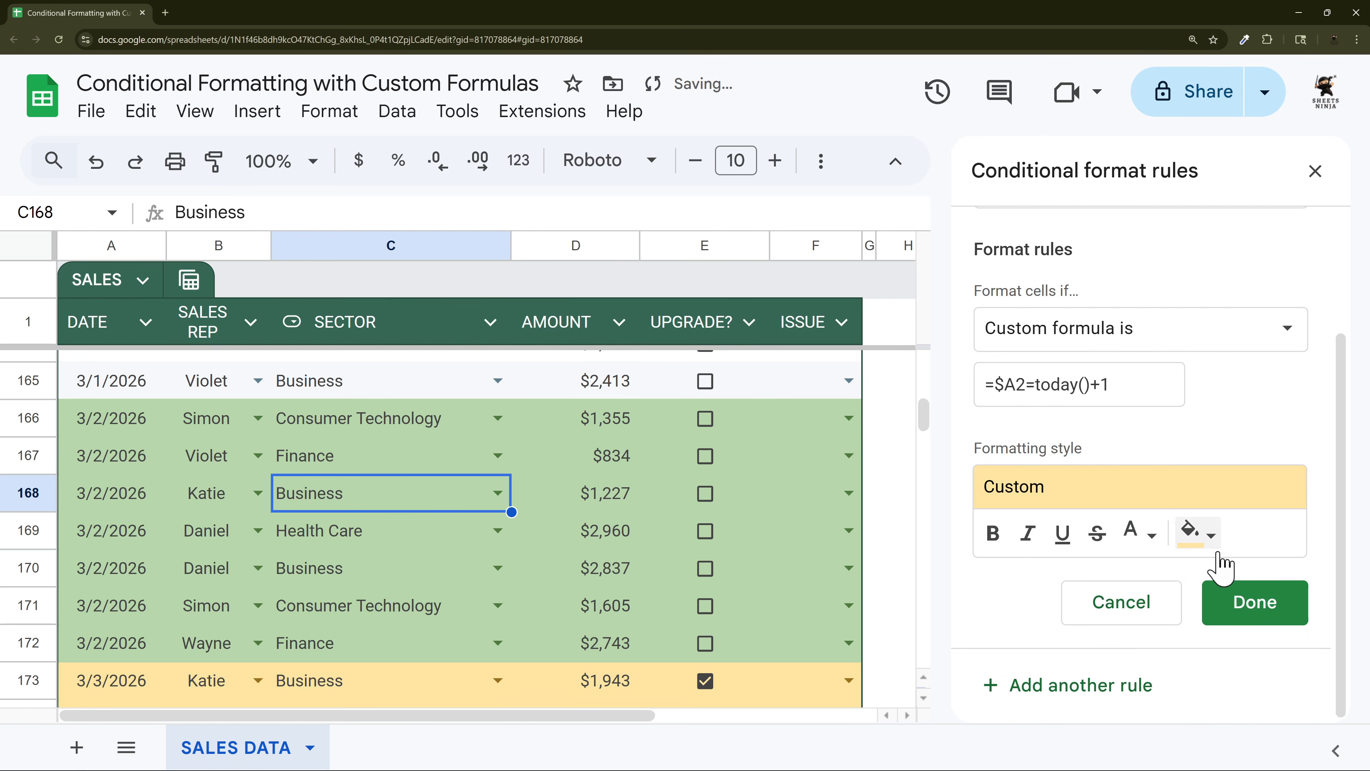
{"action": "left_click", "coordinate": [1235, 602]}
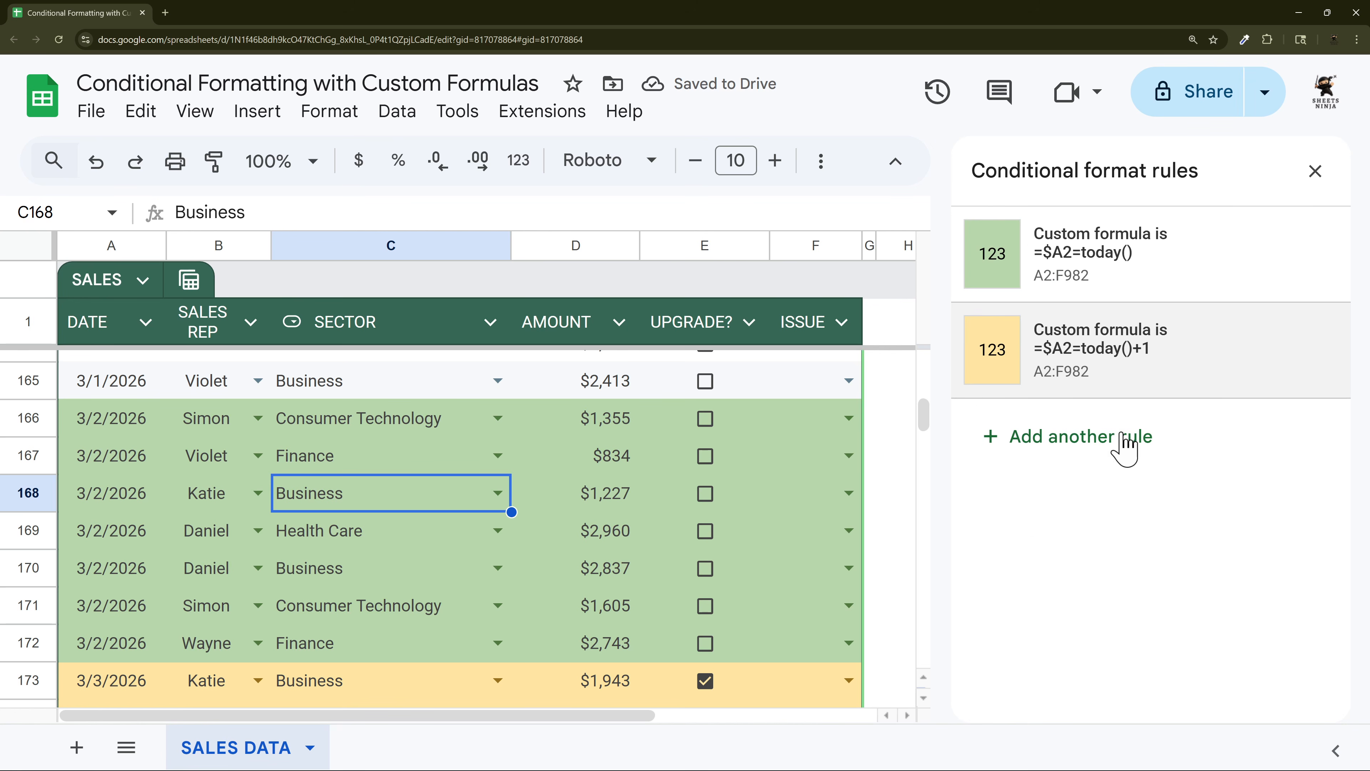
Step: Add a third rule for A2:F982 with the formula =$A2=today()+2 and a light orange fill, and save it
{"action": "left_click", "coordinate": [1087, 372]}
{"action": "scroll", "coordinate": [1055, 612], "scroll_direction": "down", "scroll_amount": 3}
{"action": "scroll", "coordinate": [1071, 667], "scroll_direction": "up", "scroll_amount": 2}
{"action": "scroll", "coordinate": [985, 700], "scroll_direction": "down", "scroll_amount": 2}
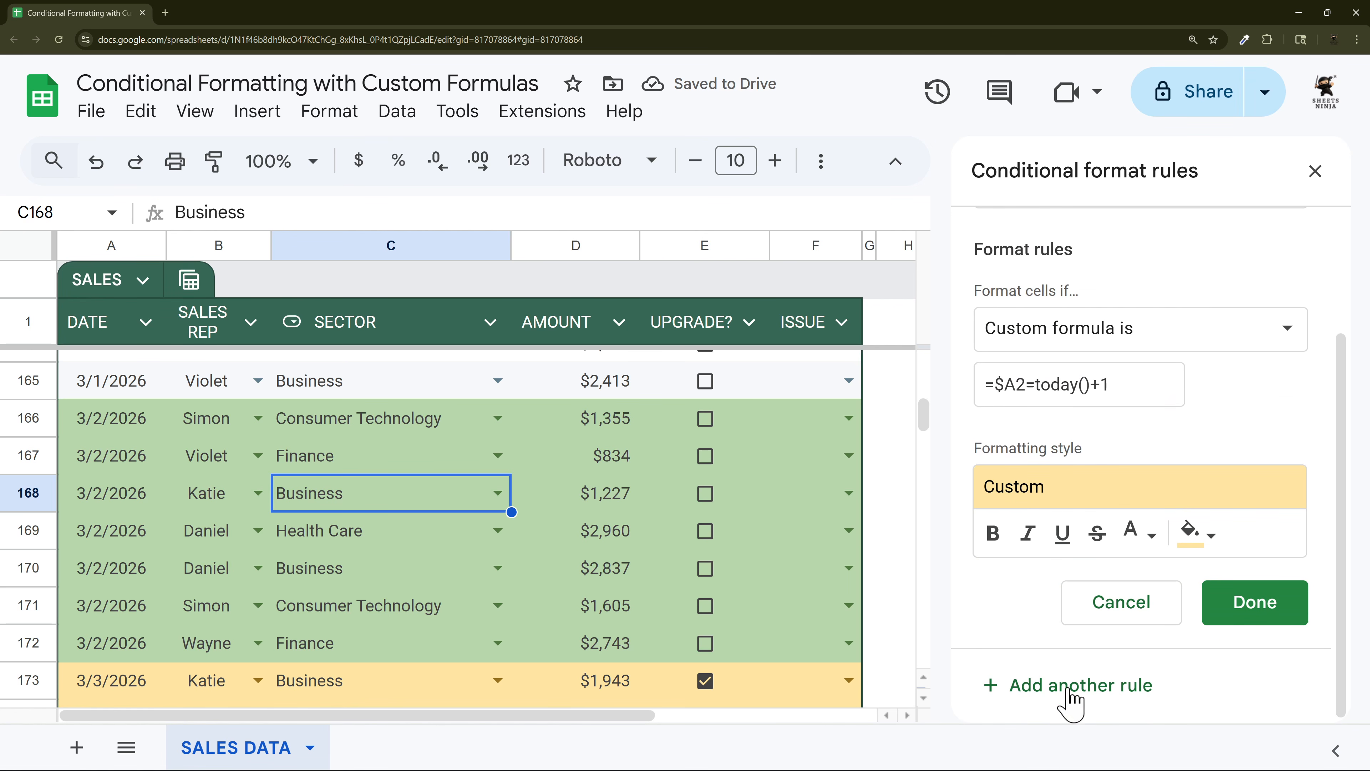
{"action": "left_click", "coordinate": [985, 690]}
{"action": "left_click", "coordinate": [1134, 541]}
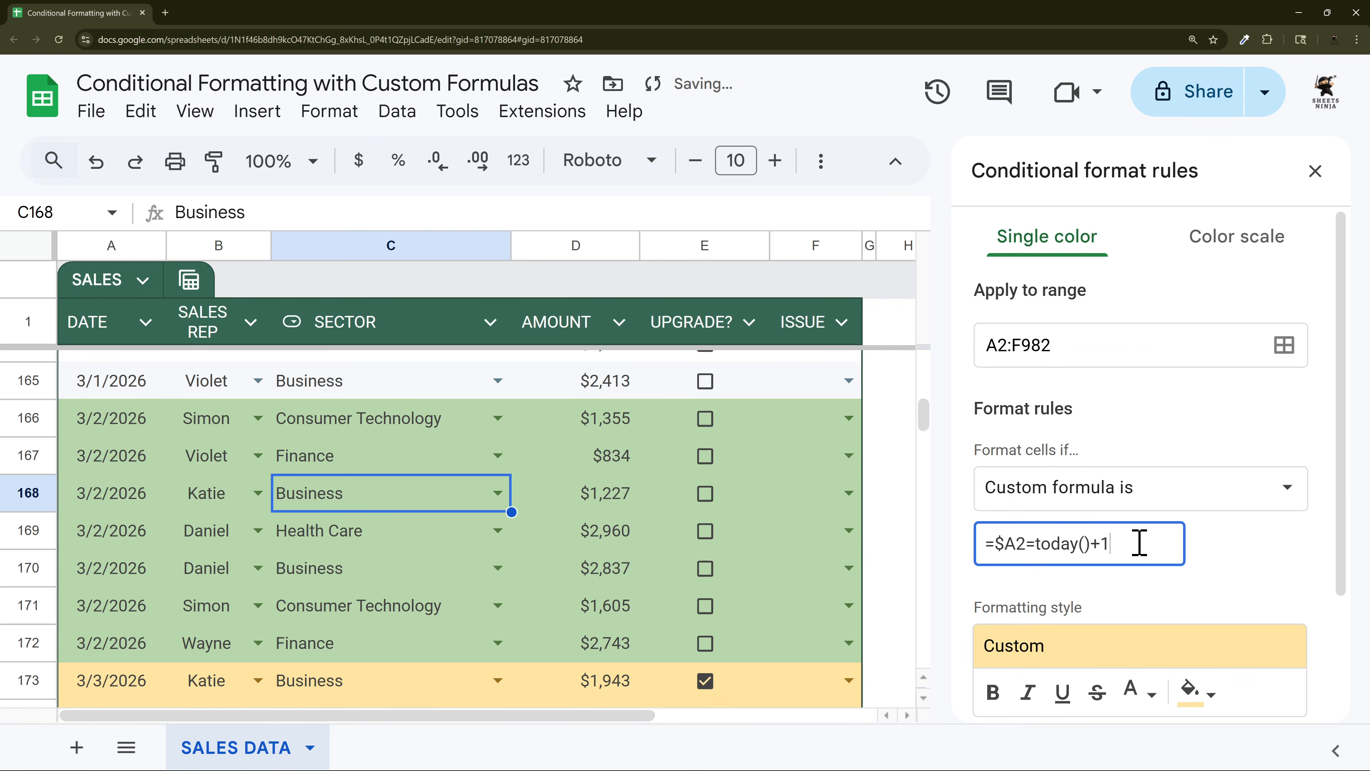
{"action": "scroll", "coordinate": [1248, 550], "scroll_direction": "down", "scroll_amount": 3}
{"action": "left_click", "coordinate": [1208, 566]}
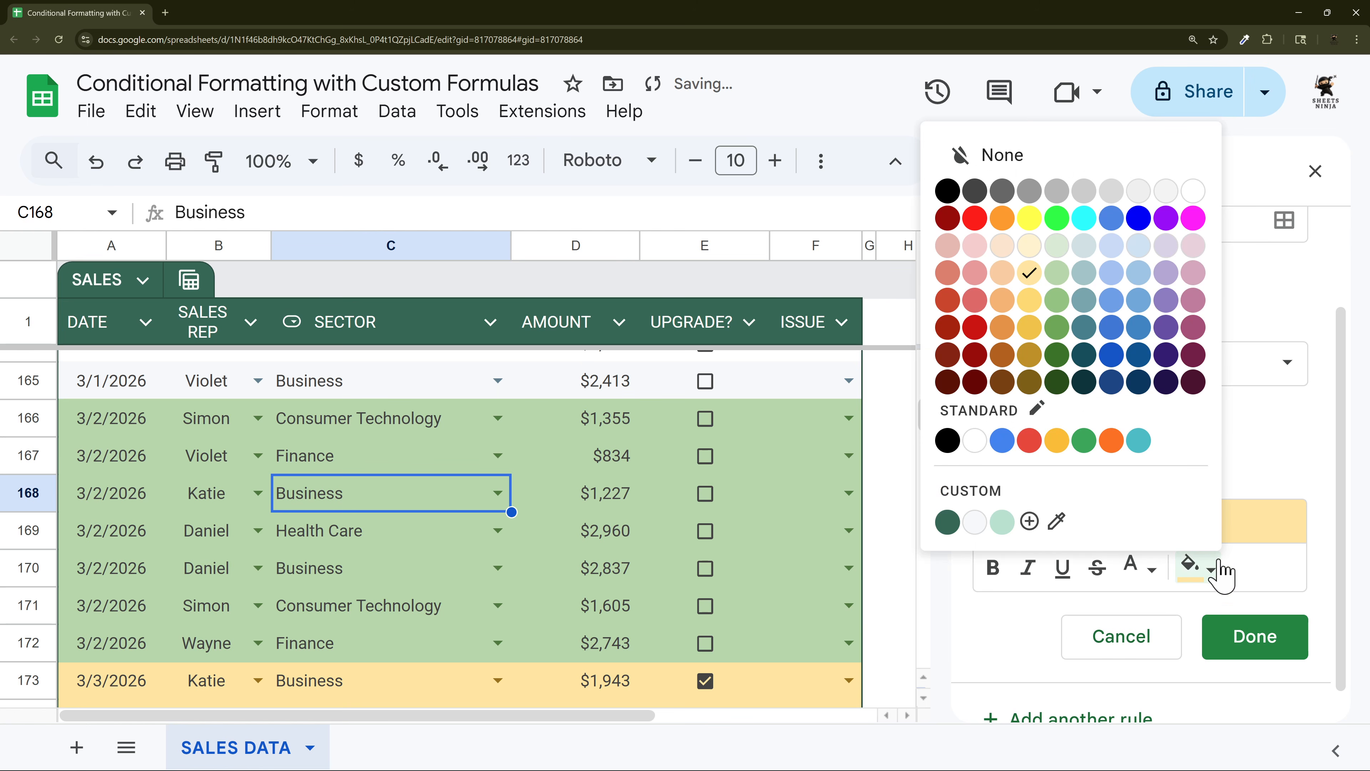
{"action": "left_click", "coordinate": [1002, 272]}
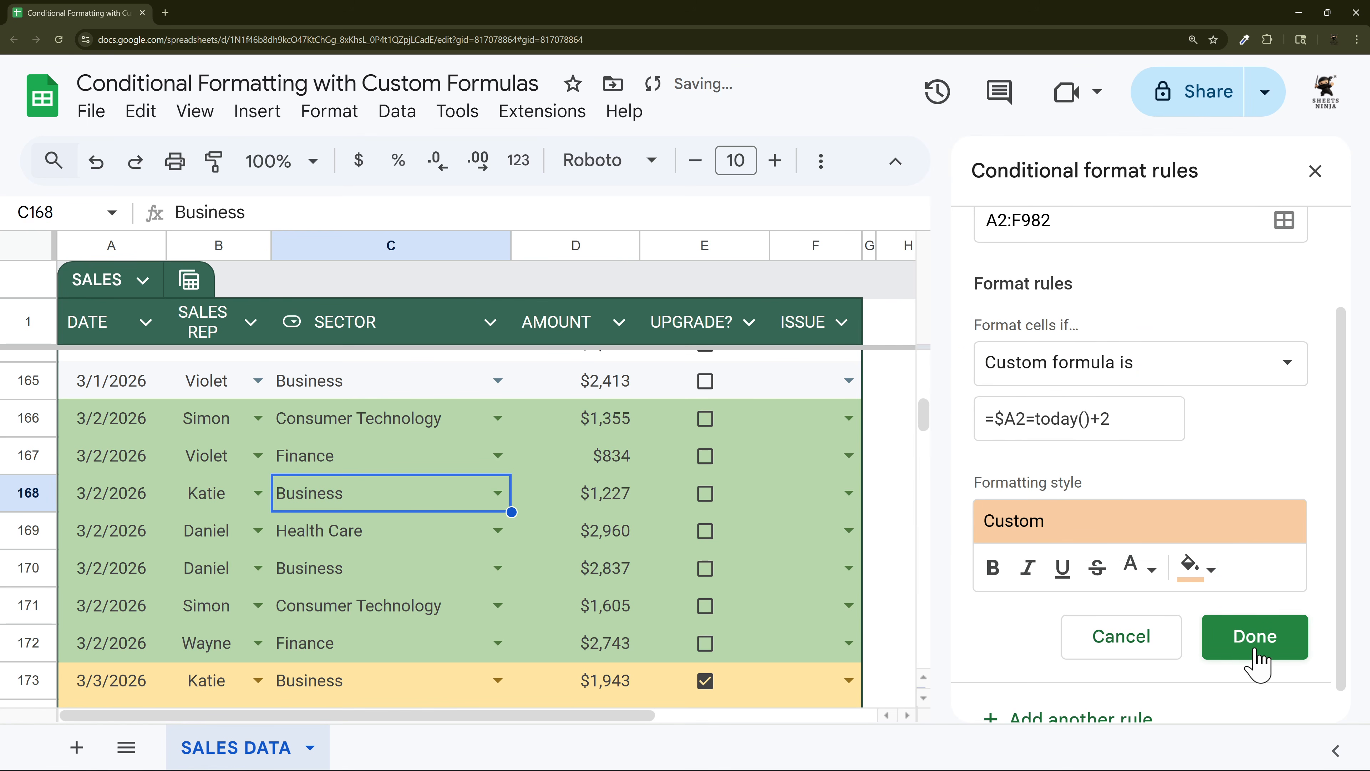
{"action": "left_click", "coordinate": [1254, 637]}
Step: Set the date in cell A175 to 3/4/2026
{"action": "scroll", "coordinate": [416, 534], "scroll_direction": "down", "scroll_amount": 2}
{"action": "scroll", "coordinate": [415, 537], "scroll_direction": "down", "scroll_amount": 2}
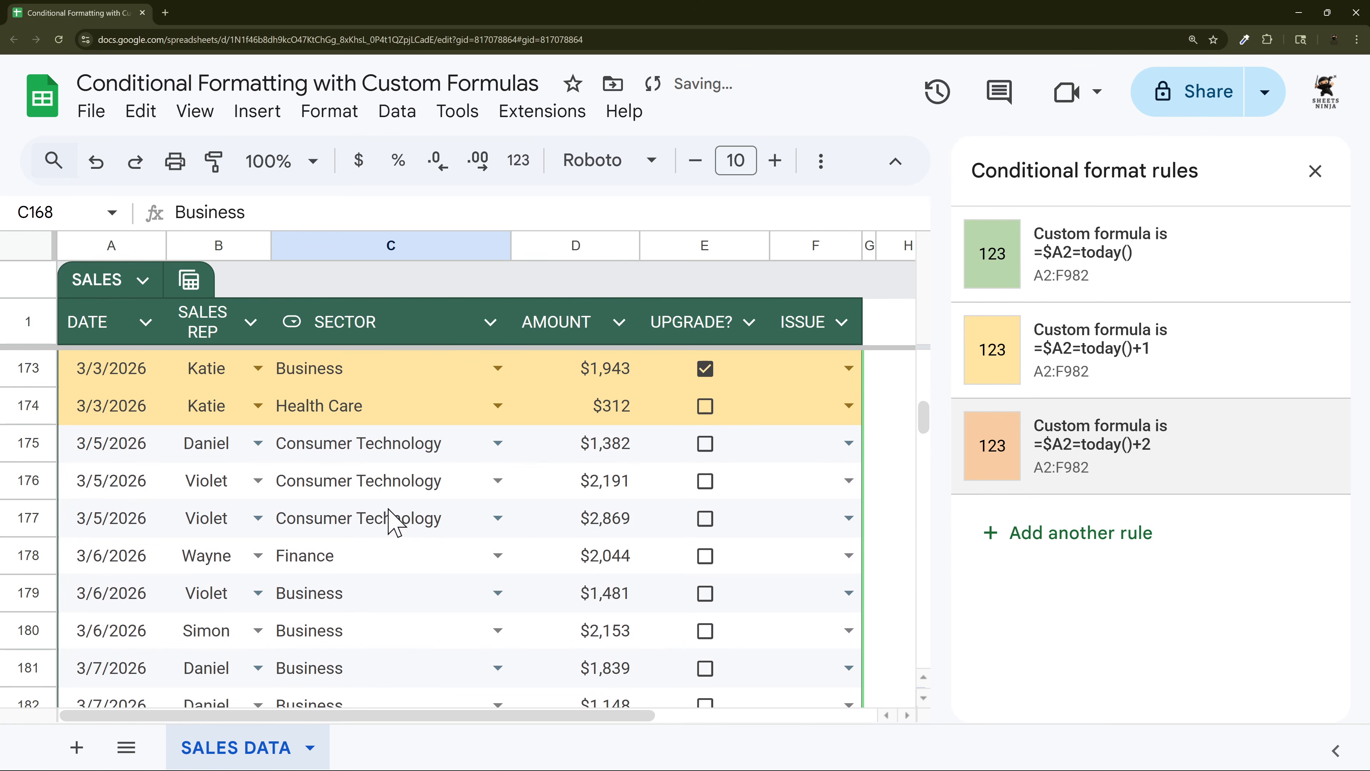
{"action": "left_click", "coordinate": [76, 453]}
{"action": "type", "text": "3"}
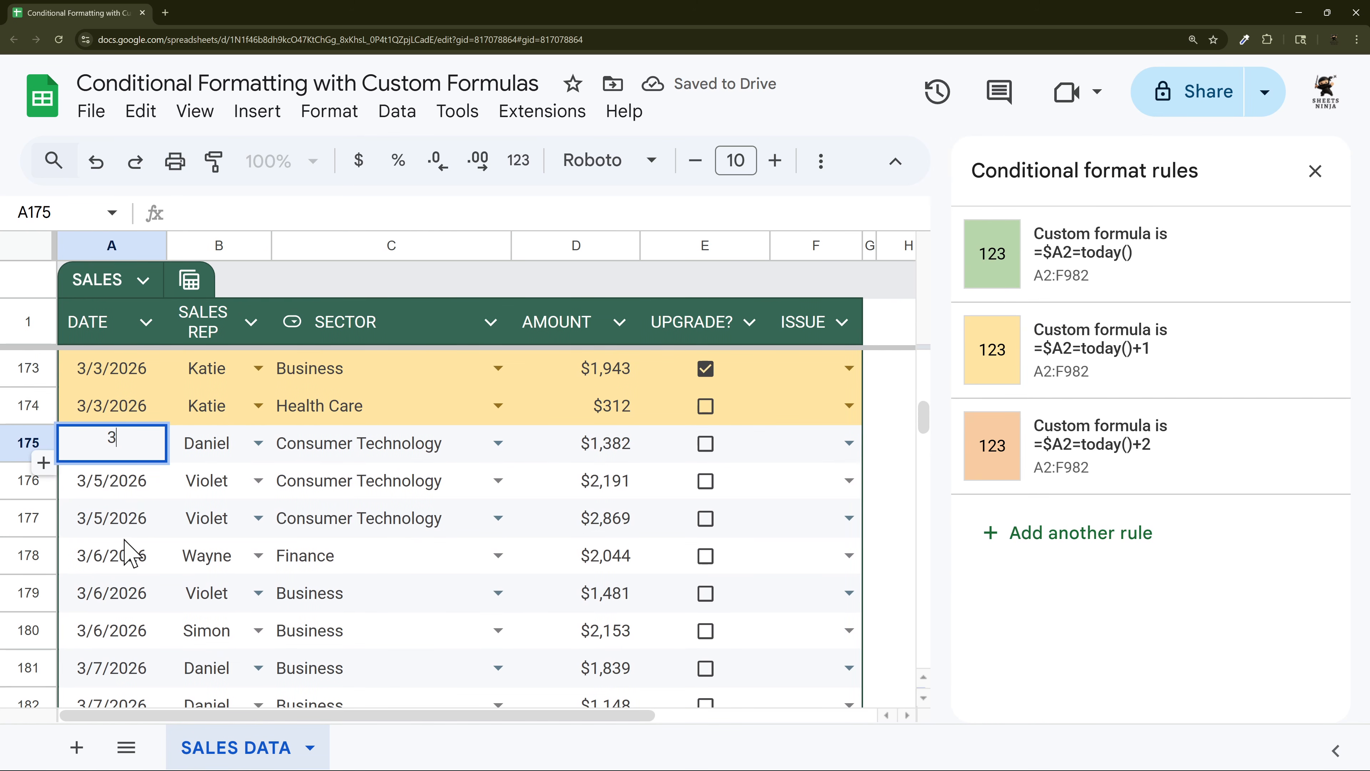
{"action": "type", "text": "/4/3"}
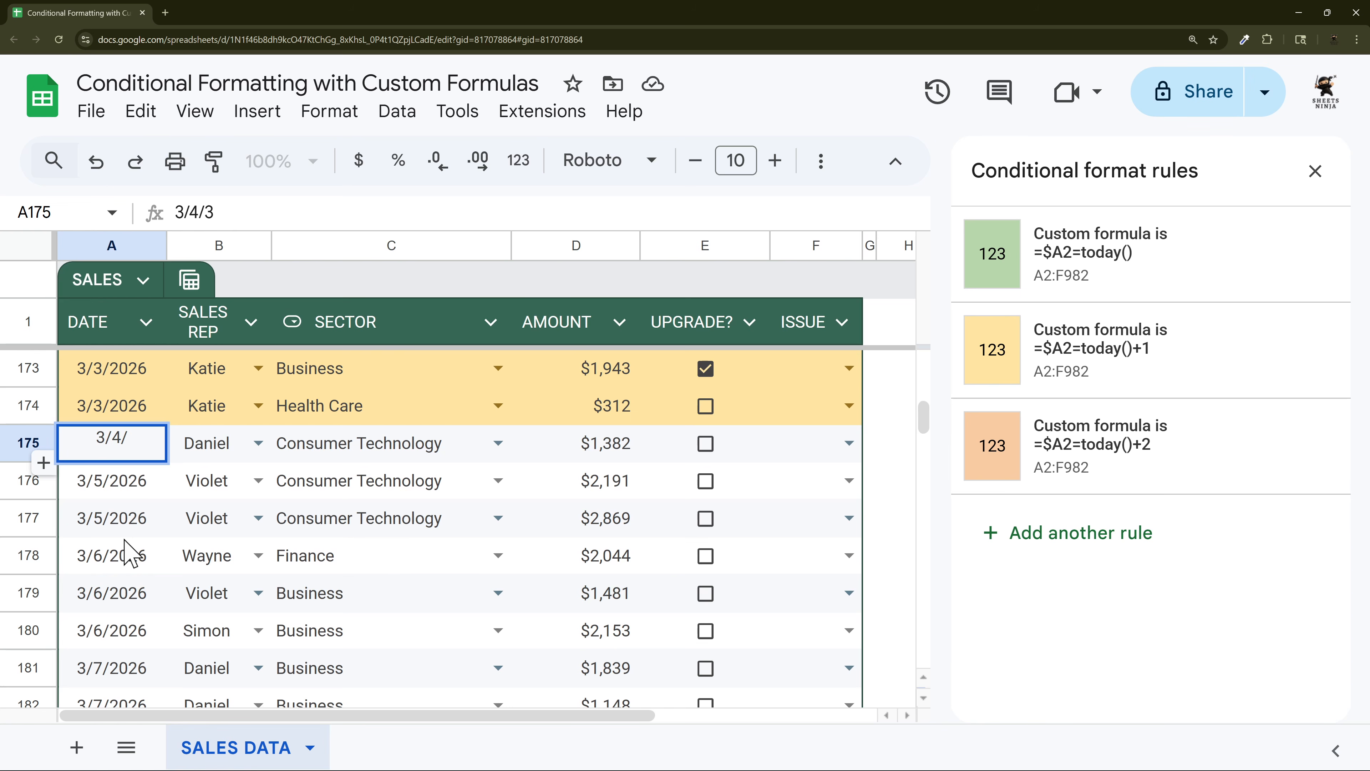
{"action": "type", "text": "026"}
{"action": "key", "text": "Return"}
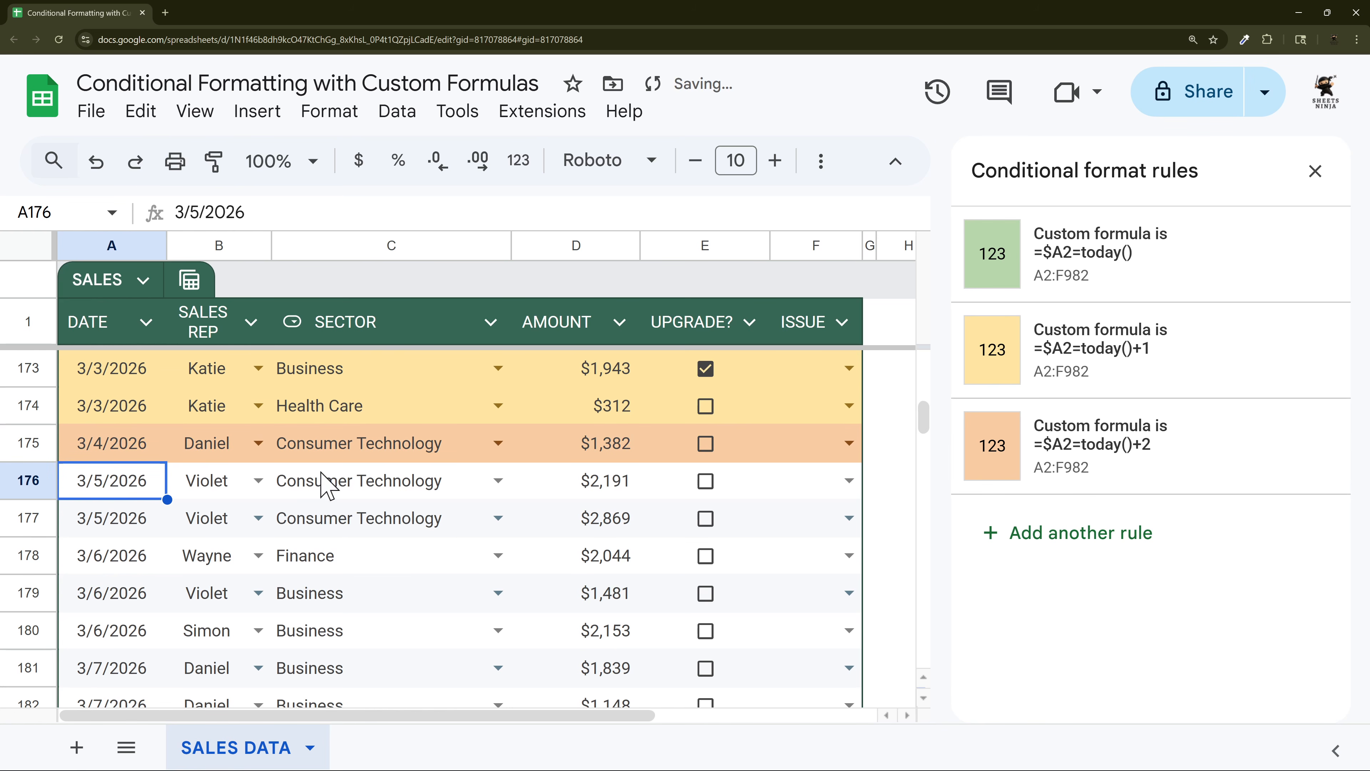
Step: Examine the coloured date rows against the three rules for today, tomorrow and two days ahead
{"action": "scroll", "coordinate": [356, 480], "scroll_direction": "up", "scroll_amount": 5}
{"action": "scroll", "coordinate": [343, 474], "scroll_direction": "down", "scroll_amount": 2}
{"action": "left_click", "coordinate": [327, 364]}
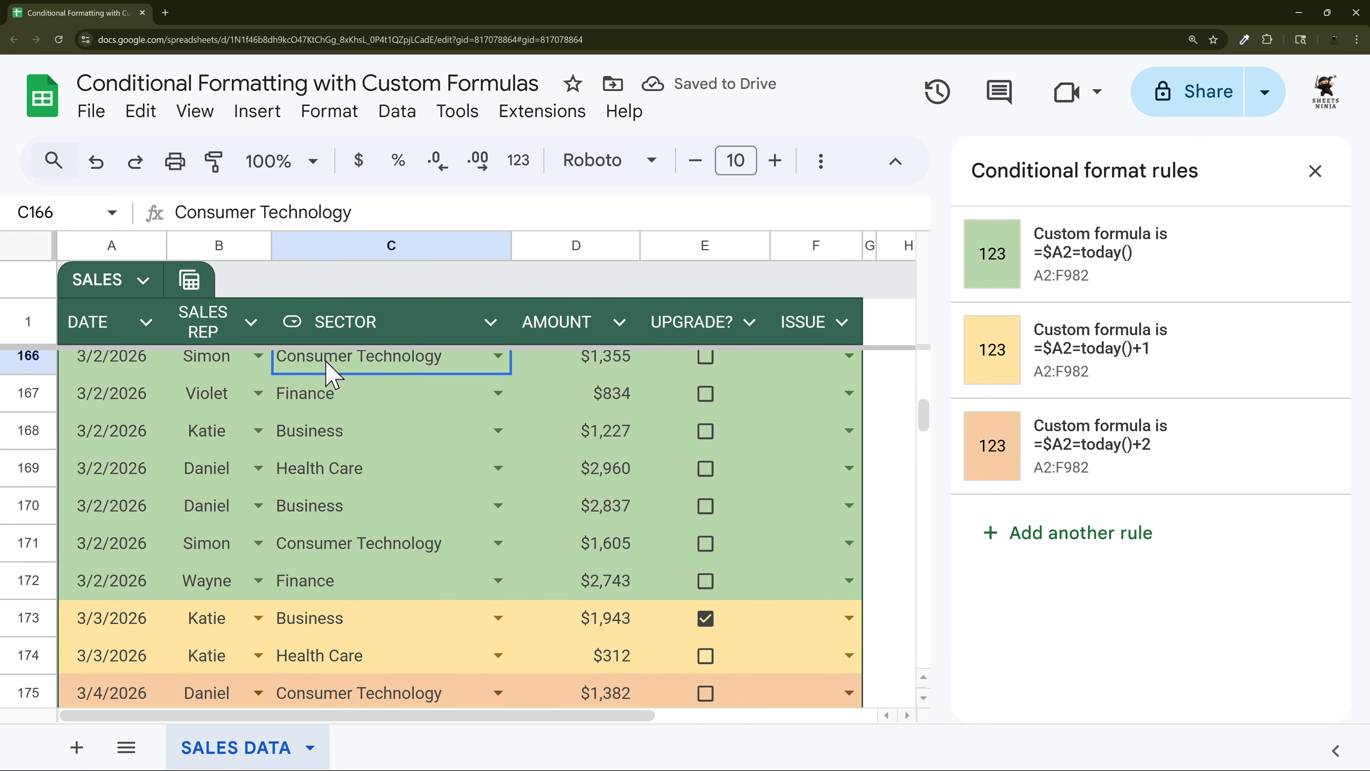
{"action": "left_click_drag", "start_coordinate": [327, 365], "coordinate": [329, 505]}
{"action": "left_click_drag", "start_coordinate": [330, 619], "coordinate": [331, 654]}
{"action": "scroll", "coordinate": [336, 627], "scroll_direction": "down", "scroll_amount": 3}
{"action": "left_click", "coordinate": [324, 573]}
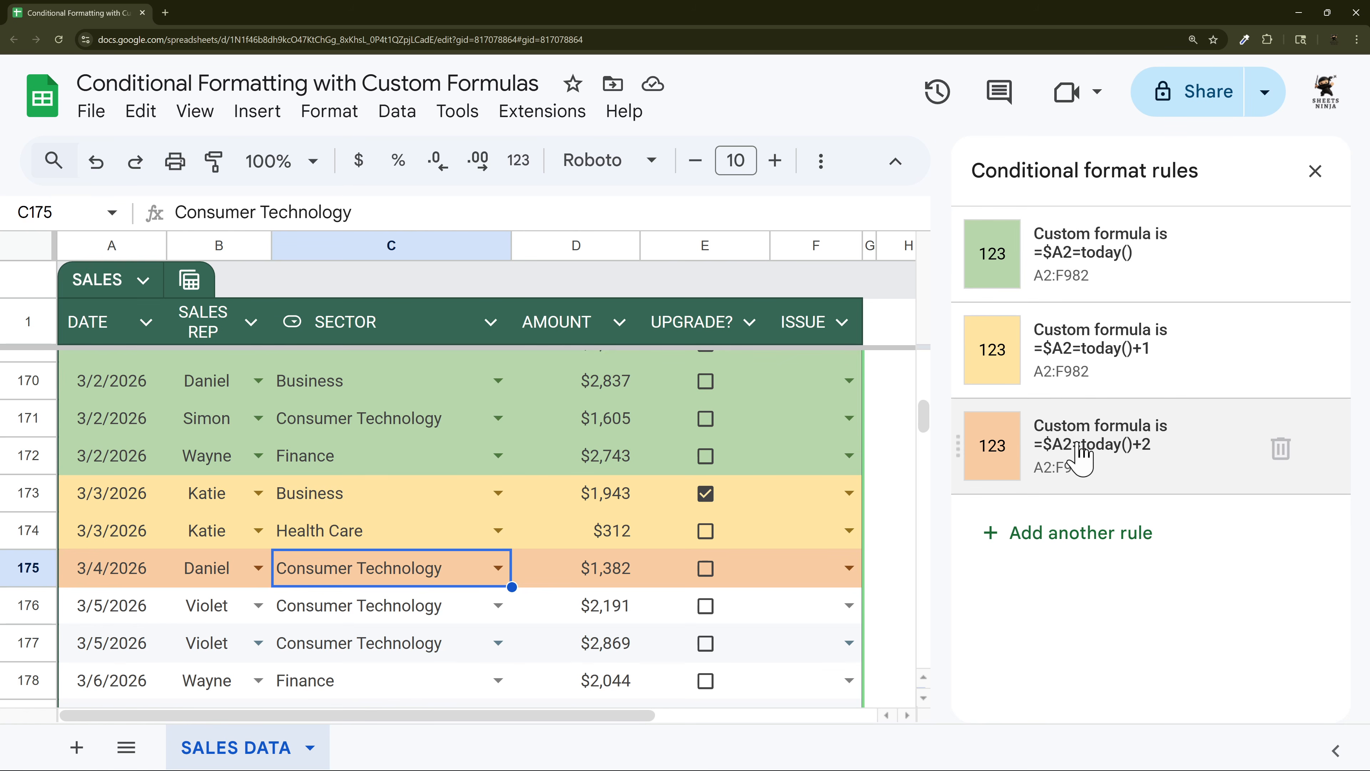
{"action": "scroll", "coordinate": [426, 440], "scroll_direction": "up", "scroll_amount": 3}
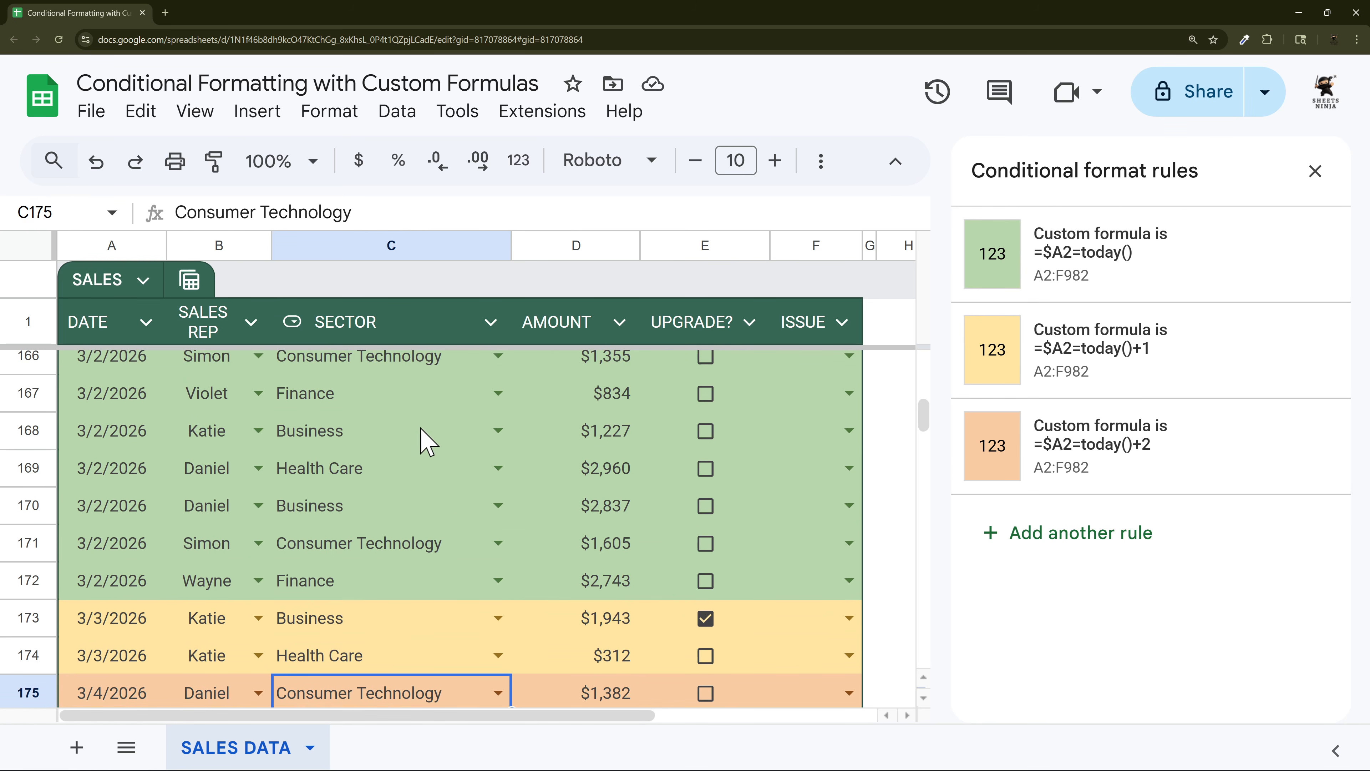
{"action": "scroll", "coordinate": [383, 465], "scroll_direction": "up", "scroll_amount": 3}
{"action": "scroll", "coordinate": [367, 495], "scroll_direction": "down", "scroll_amount": 3}
{"action": "scroll", "coordinate": [369, 496], "scroll_direction": "up", "scroll_amount": 3}
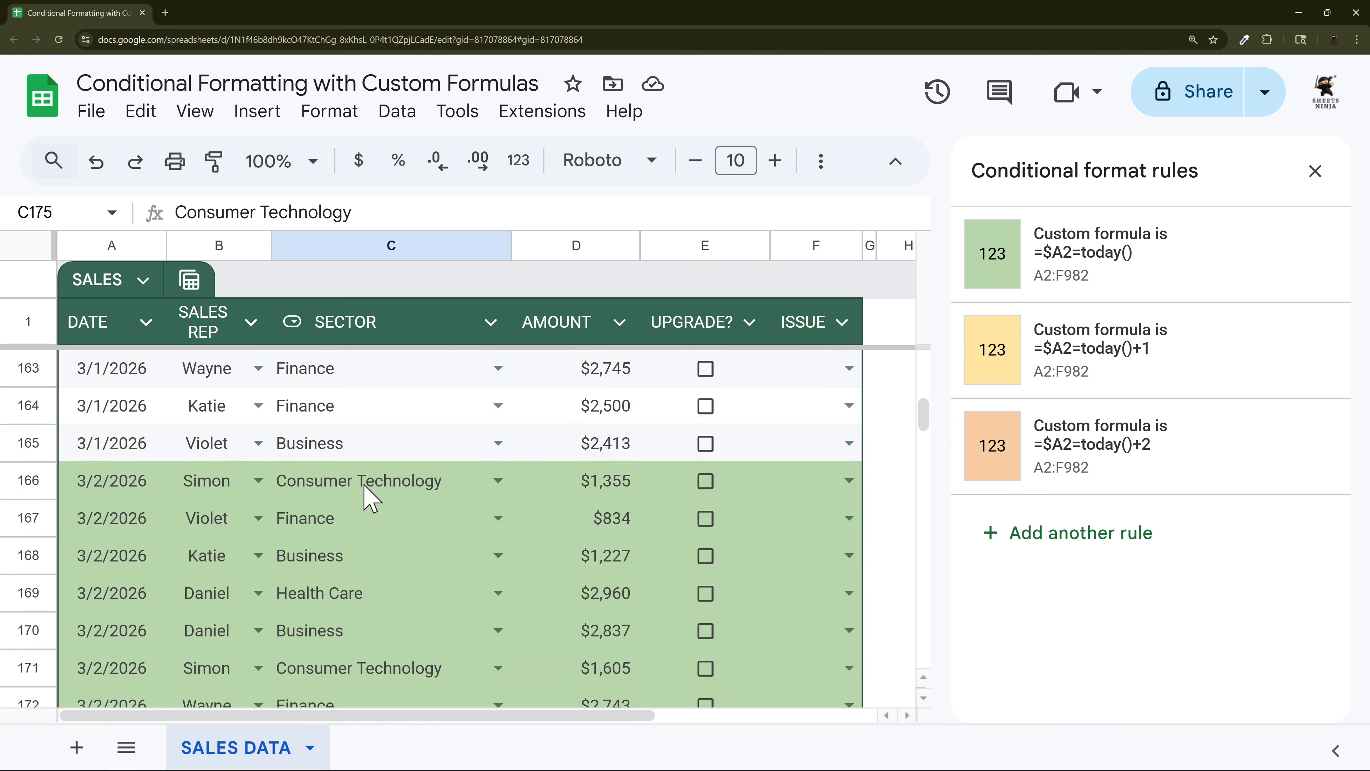
{"action": "scroll", "coordinate": [364, 496], "scroll_direction": "down", "scroll_amount": 2}
Step: Delete the =$A2=today()+2 and =$A2=today()+1 rules
{"action": "left_click", "coordinate": [1280, 447]}
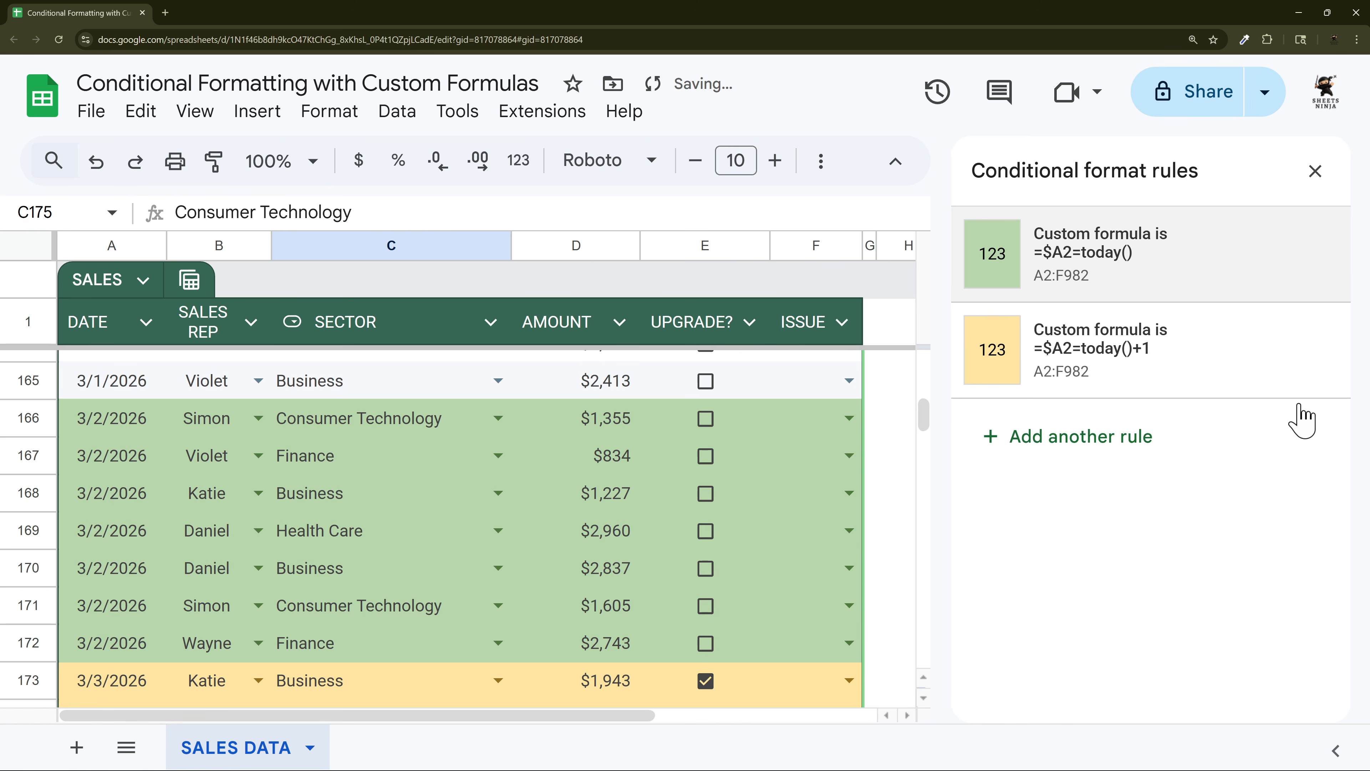
{"action": "left_click", "coordinate": [1280, 353]}
{"action": "scroll", "coordinate": [652, 550], "scroll_direction": "up", "scroll_amount": 4}
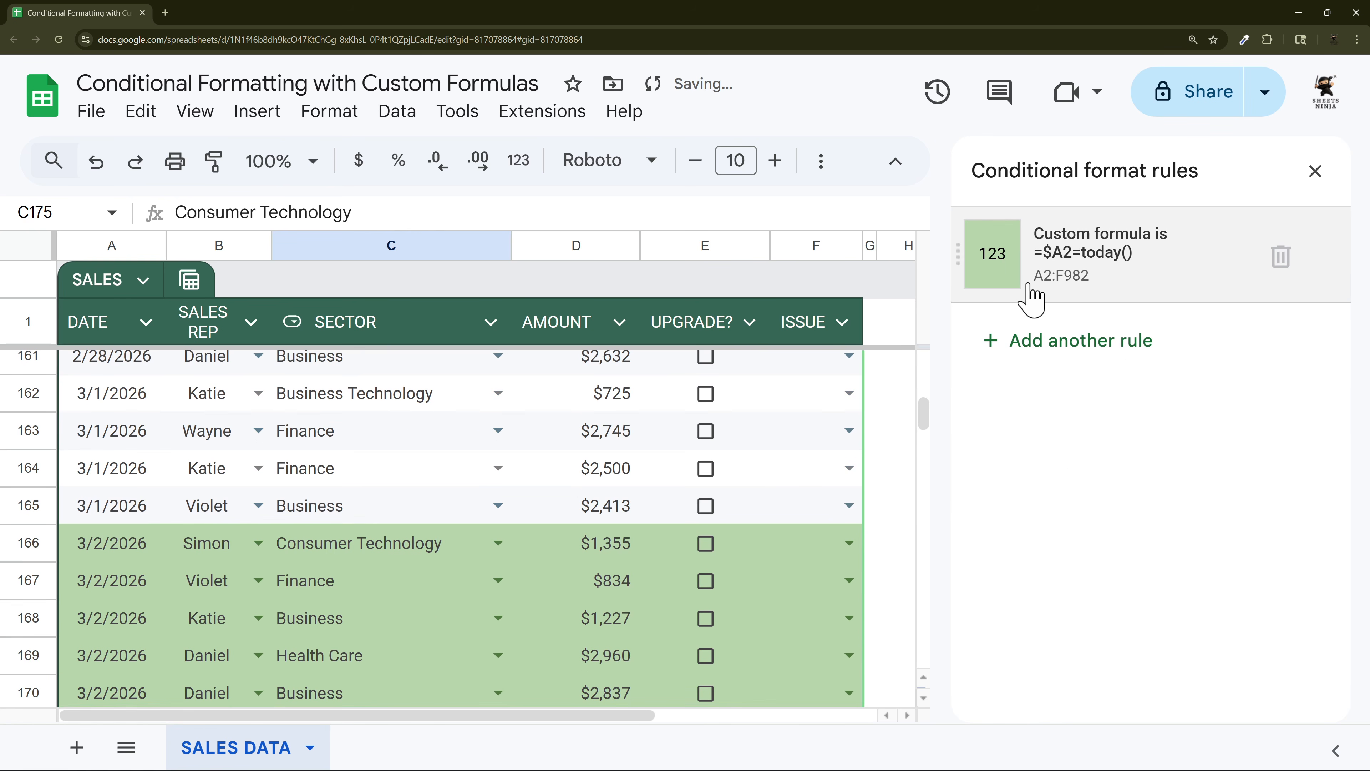
Step: Change the remaining rule's formula to =$E2=true so that rows with a ticked upgrade checkbox are coloured
{"action": "left_click", "coordinate": [1031, 300]}
{"action": "scroll", "coordinate": [1095, 514], "scroll_direction": "down", "scroll_amount": 3}
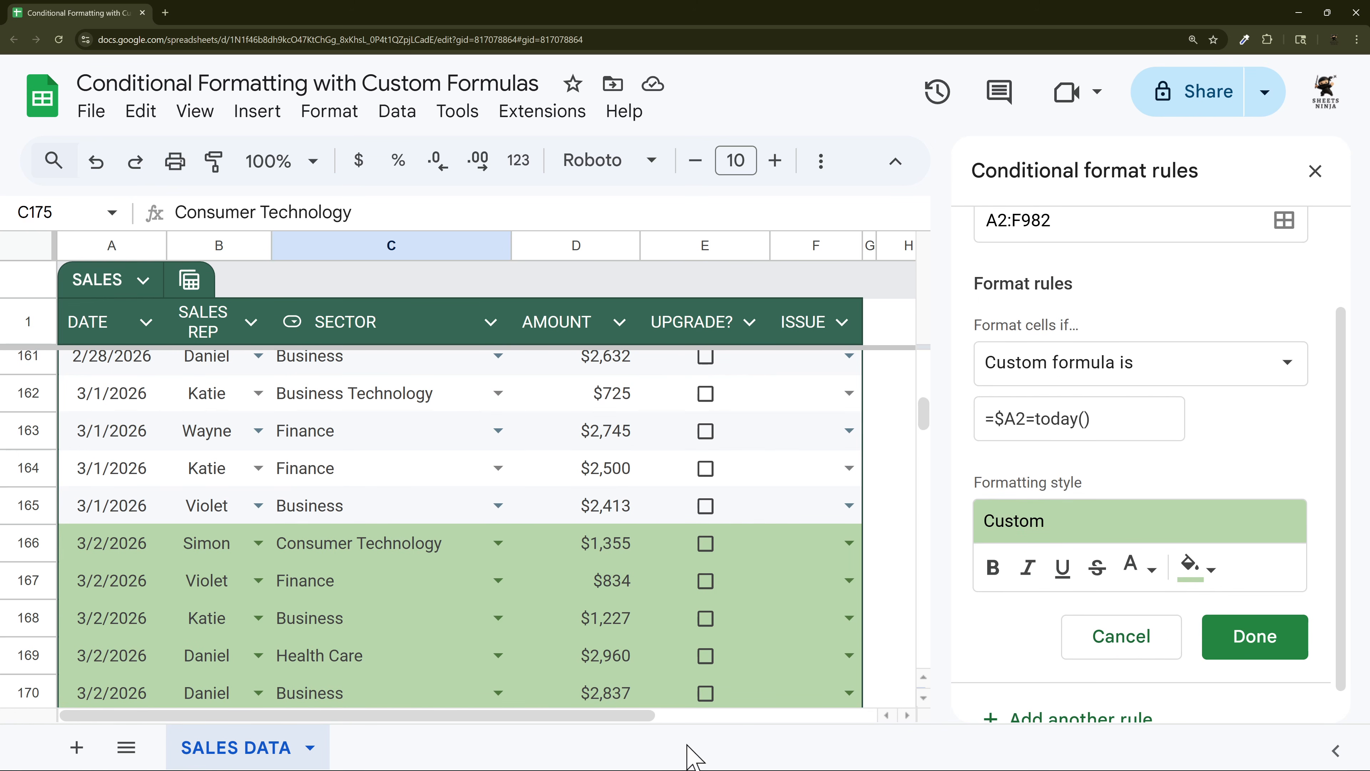
{"action": "left_click", "coordinate": [1017, 420]}
{"action": "key", "text": "BackSpace"}
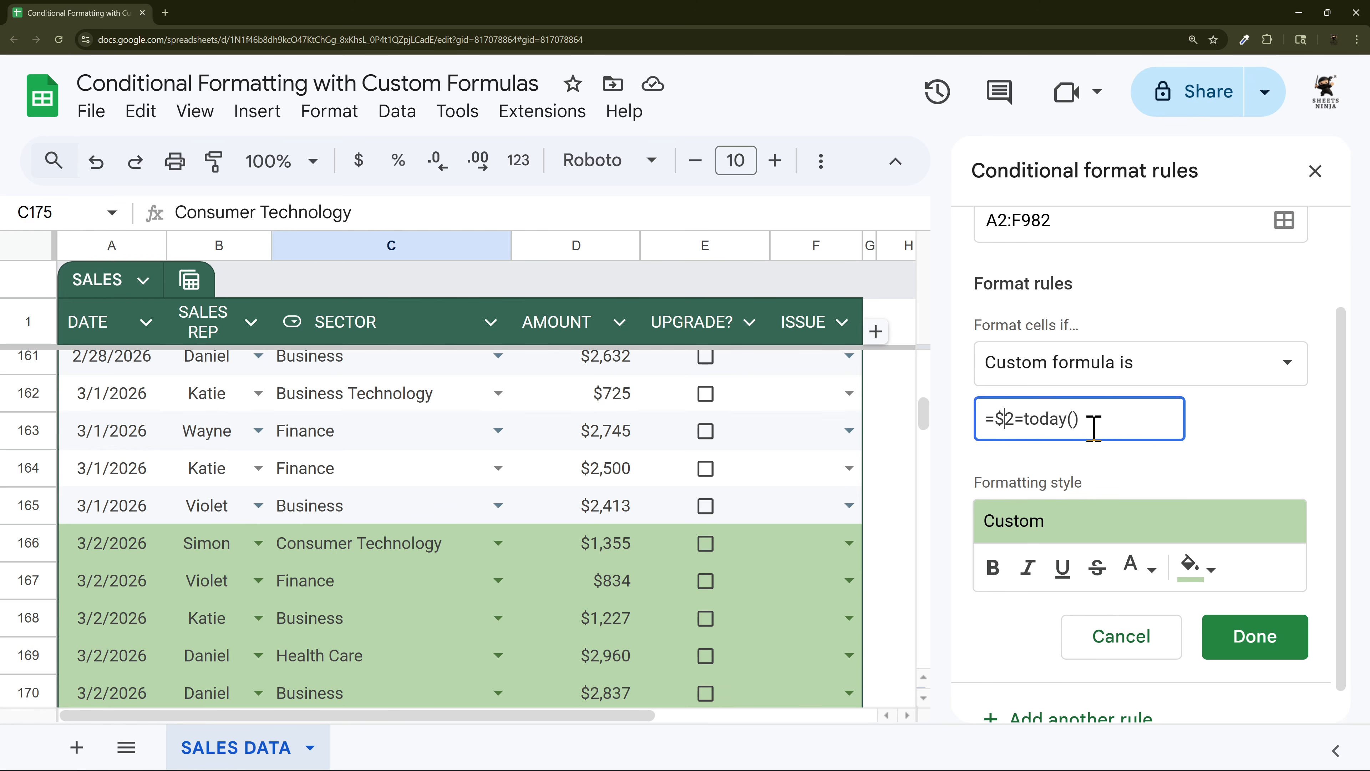
{"action": "type", "text": "E"}
{"action": "key", "text": "End"}
{"action": "key", "text": "BackSpace"}
{"action": "key", "text": "BackSpace"}
{"action": "key", "text": "BackSpace"}
{"action": "key", "text": "BackSpace"}
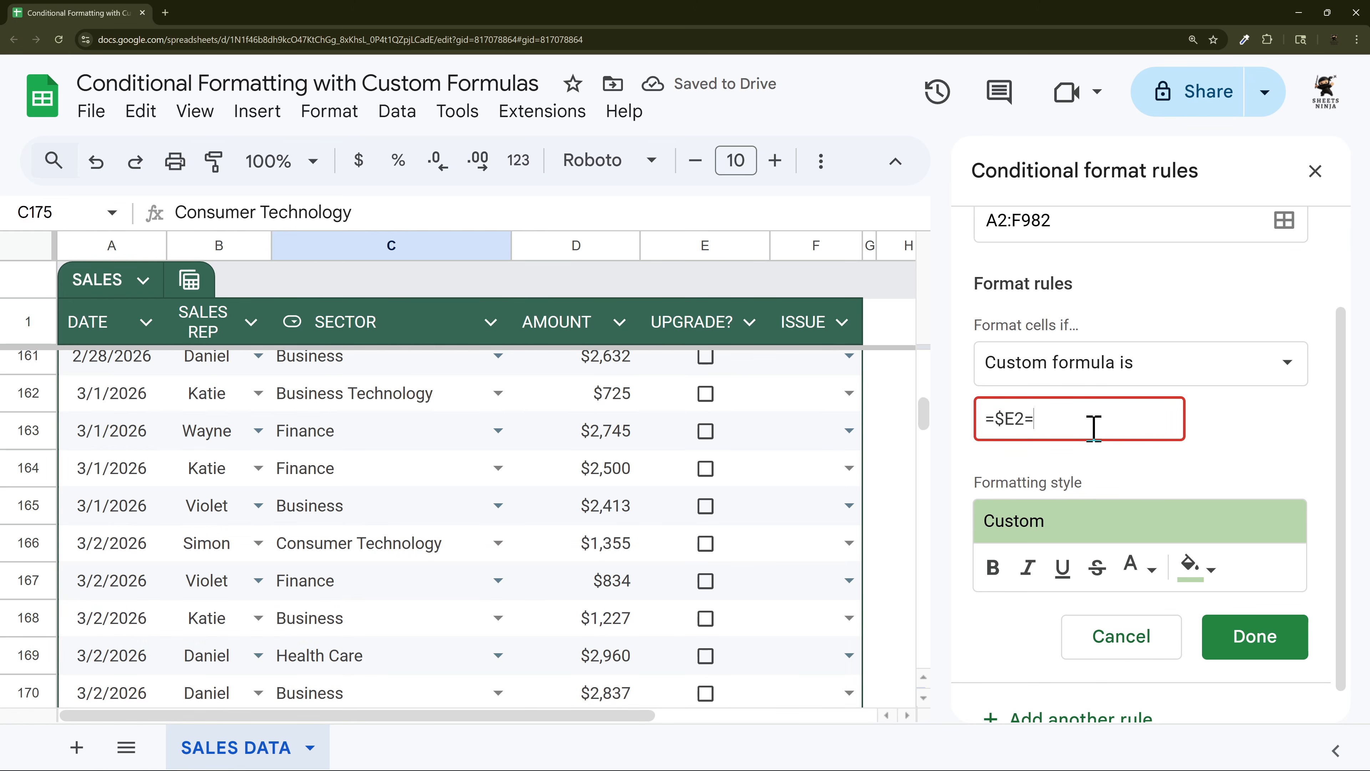
{"action": "type", "text": "true"}
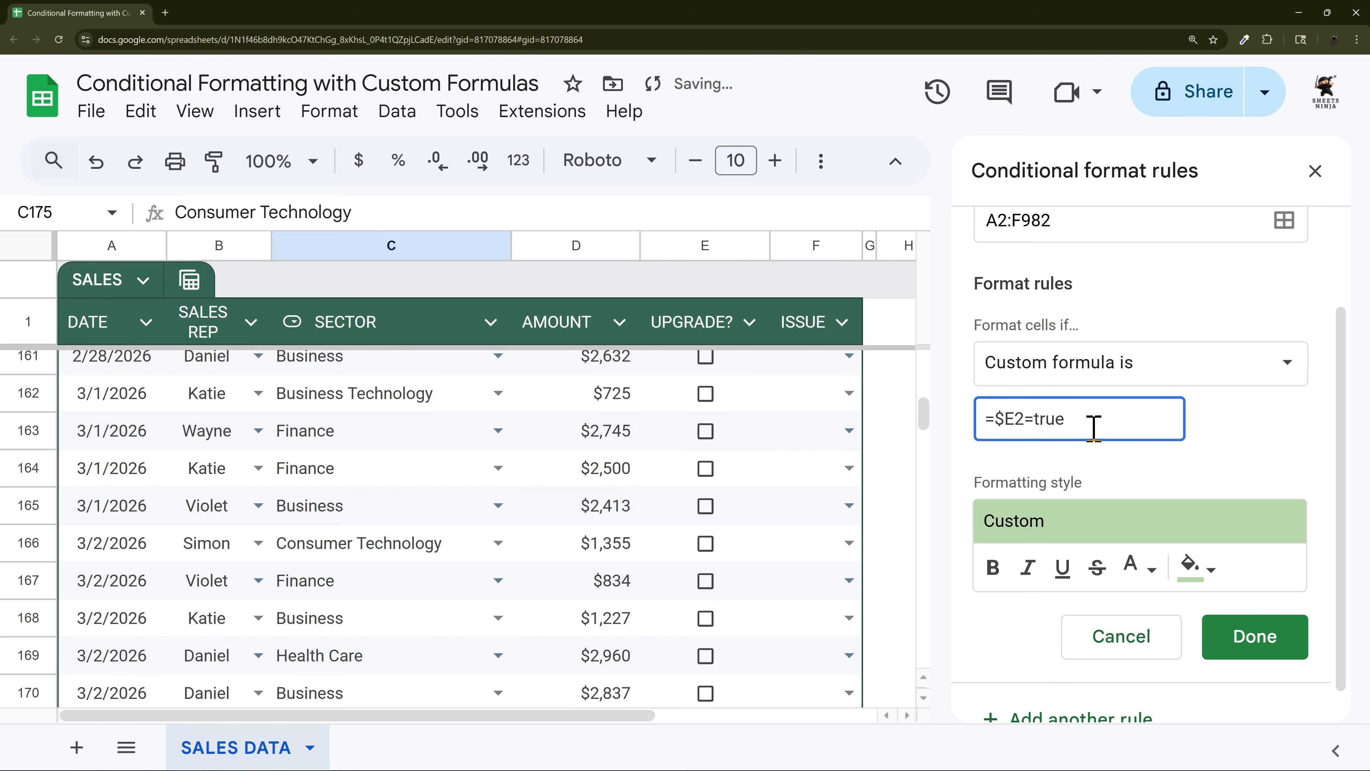
Step: Check the highlighted rows up to the start of the table and change the rule's formula to =$E2=false
{"action": "scroll", "coordinate": [744, 497], "scroll_direction": "up", "scroll_amount": 5}
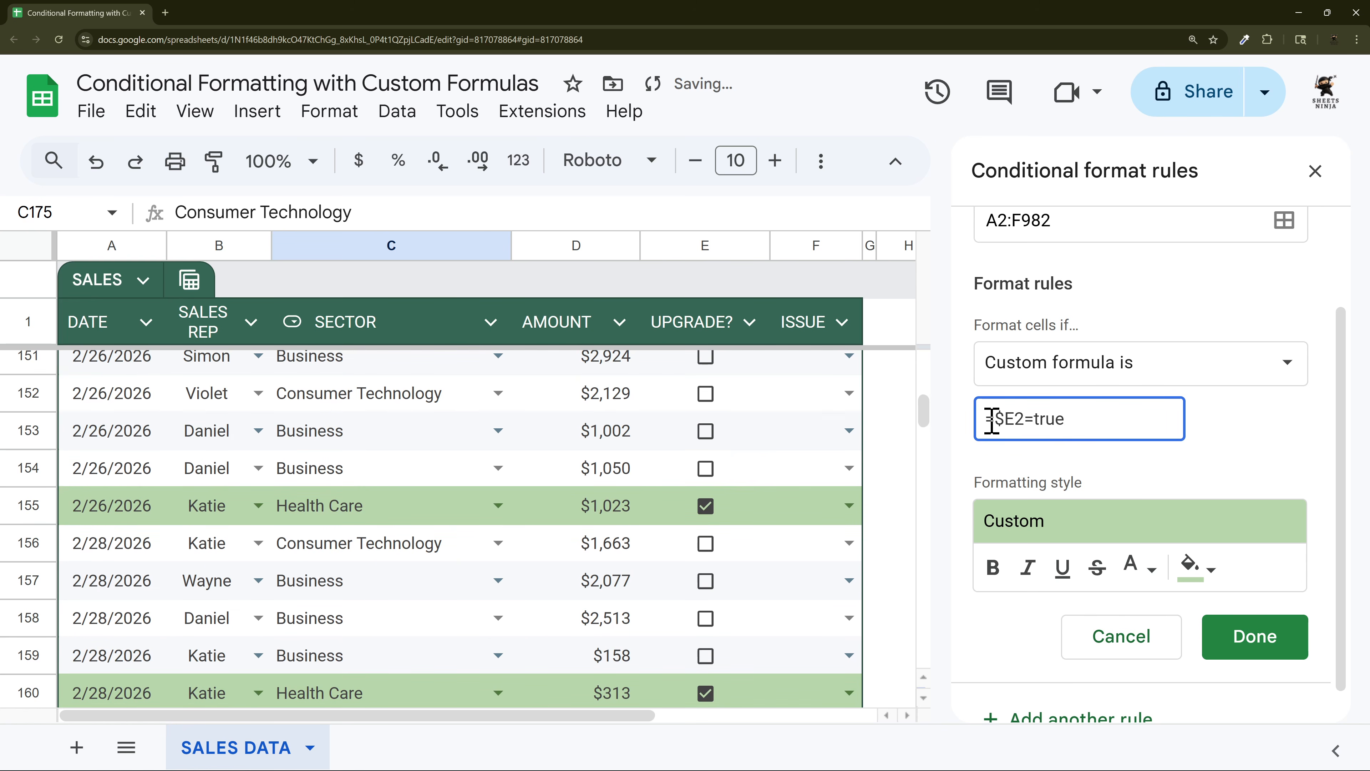
{"action": "scroll", "coordinate": [747, 524], "scroll_direction": "up", "scroll_amount": 3}
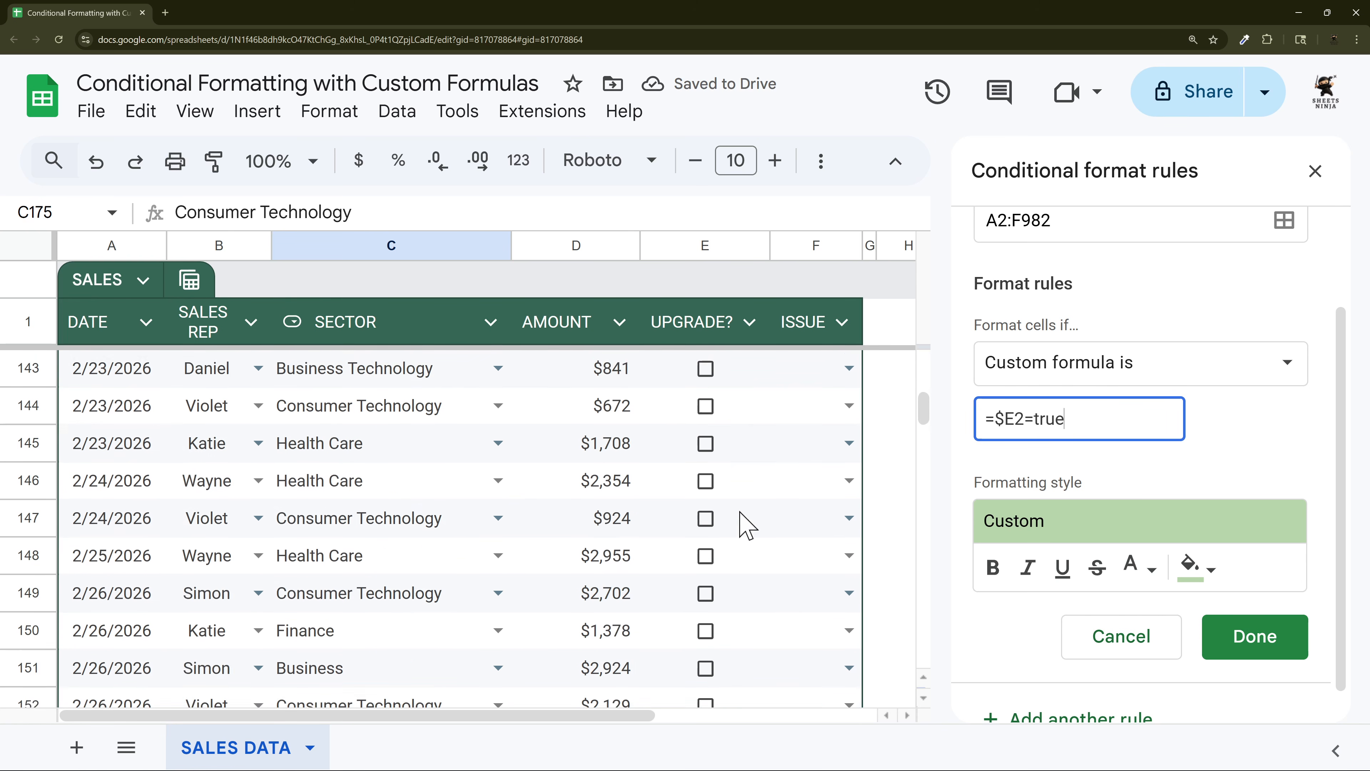
{"action": "scroll", "coordinate": [747, 523], "scroll_direction": "up", "scroll_amount": 20}
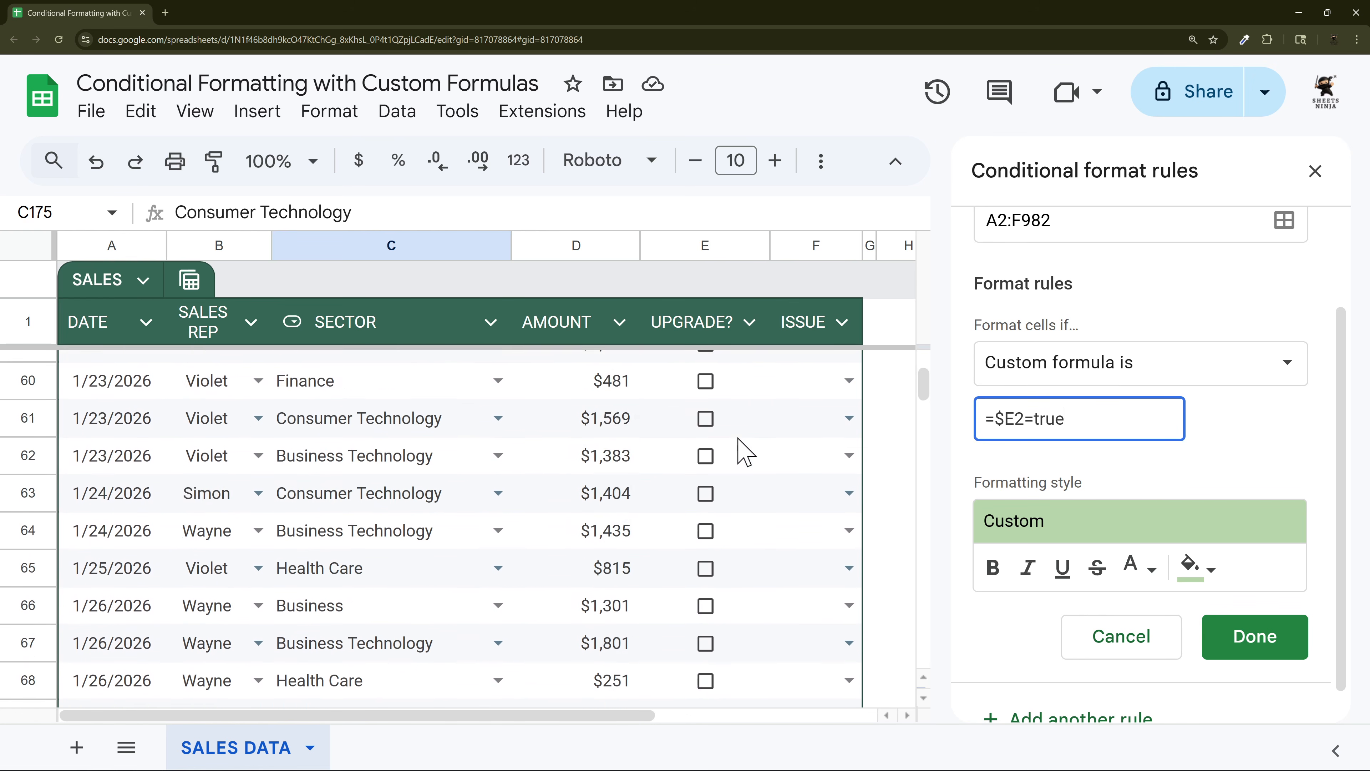
{"action": "scroll", "coordinate": [747, 454], "scroll_direction": "up", "scroll_amount": 20}
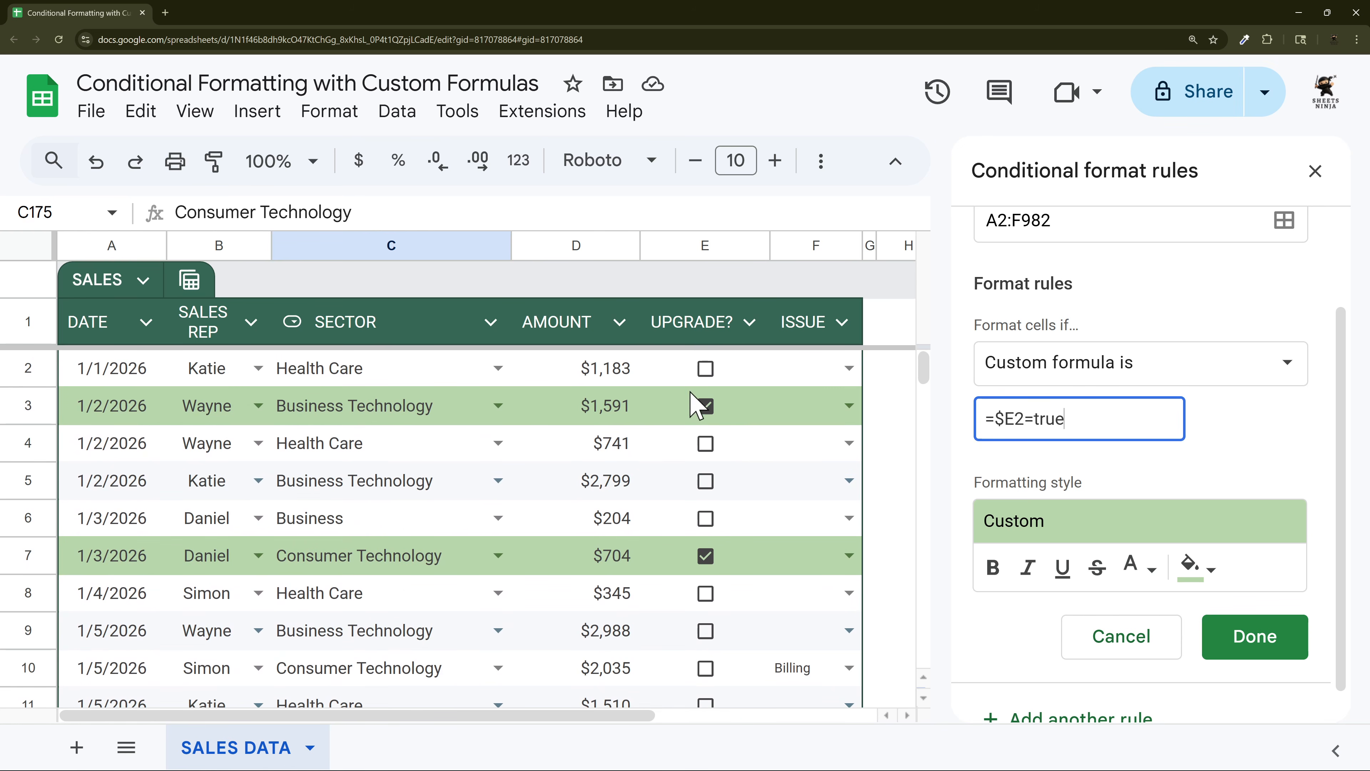
{"action": "left_click_drag", "start_coordinate": [1032, 421], "coordinate": [1153, 423]}
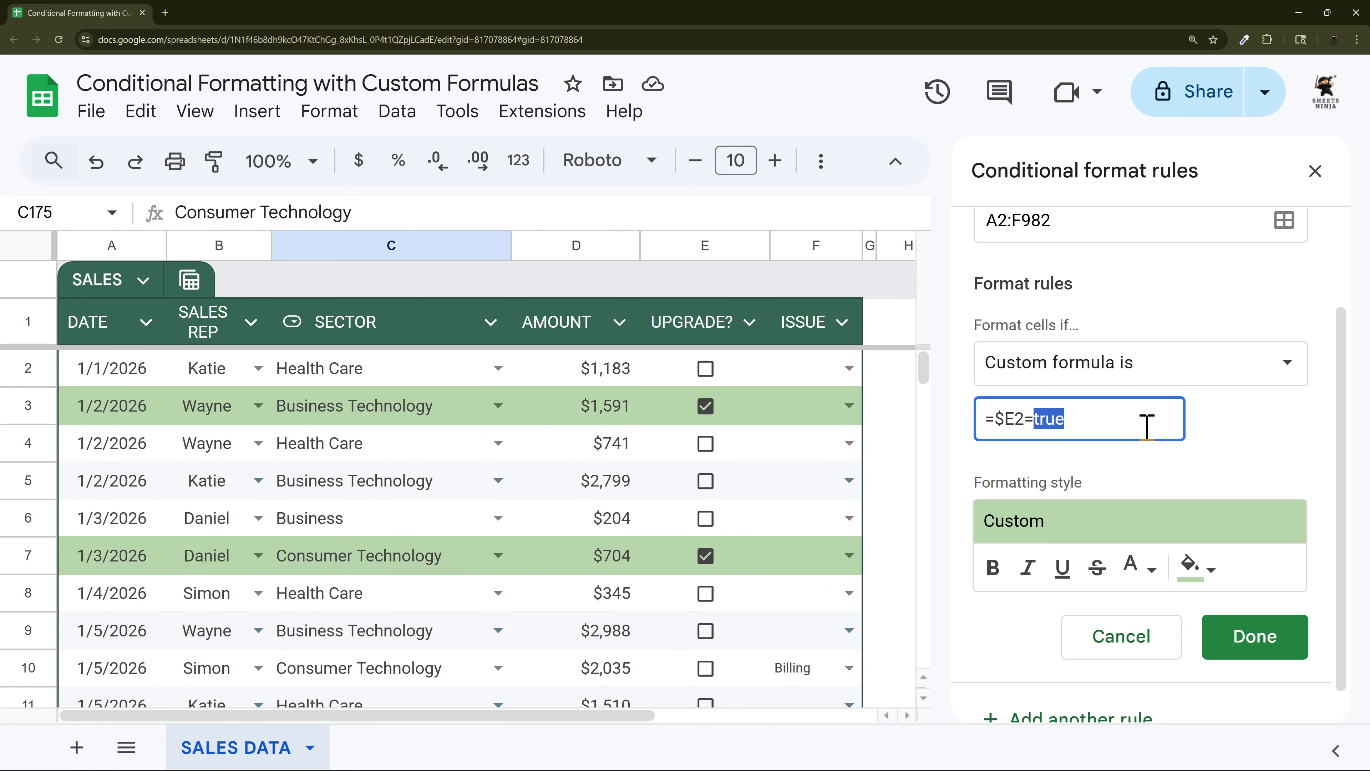
{"action": "type", "text": "fals"}
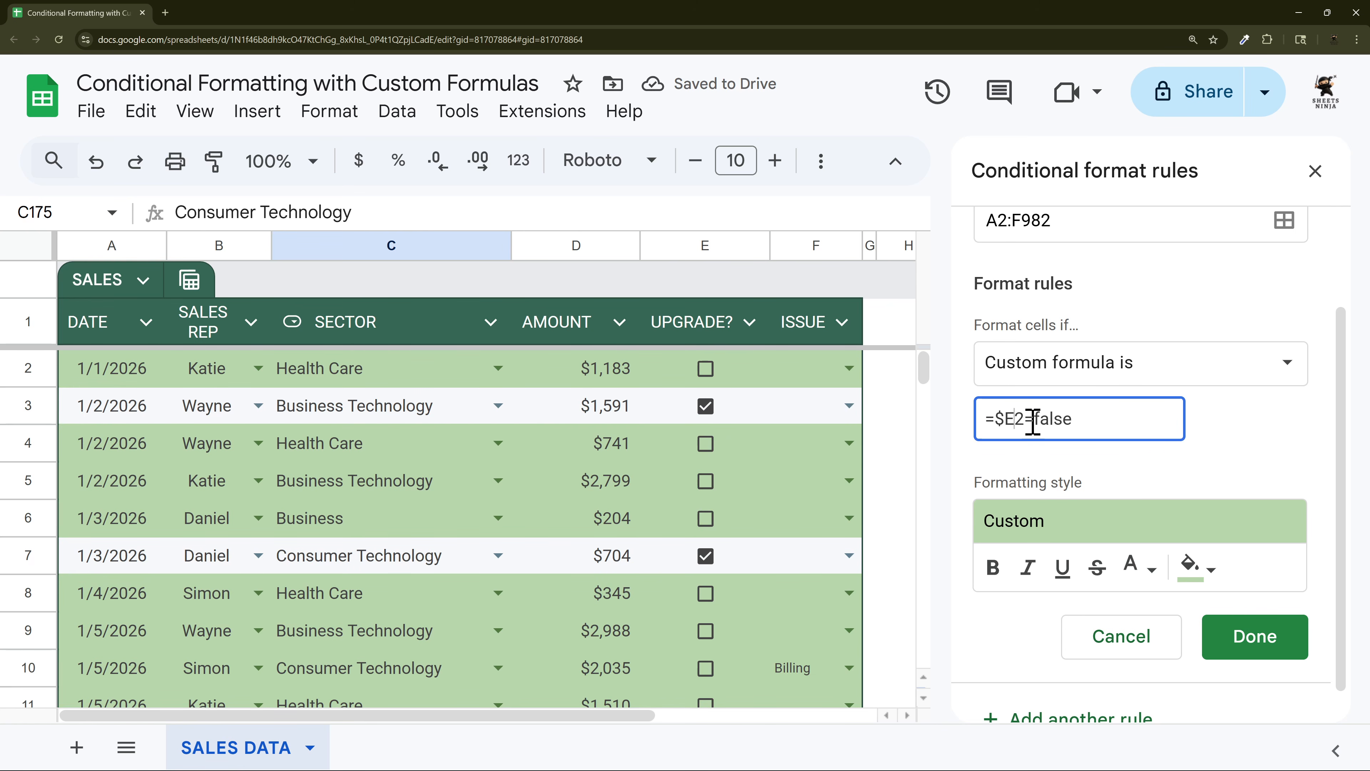
Step: Change the rule's formula to =$F2="Billing", save it, and check the highlighted rows
{"action": "key", "text": "BackSpace"}
{"action": "type", "text": "F2="}
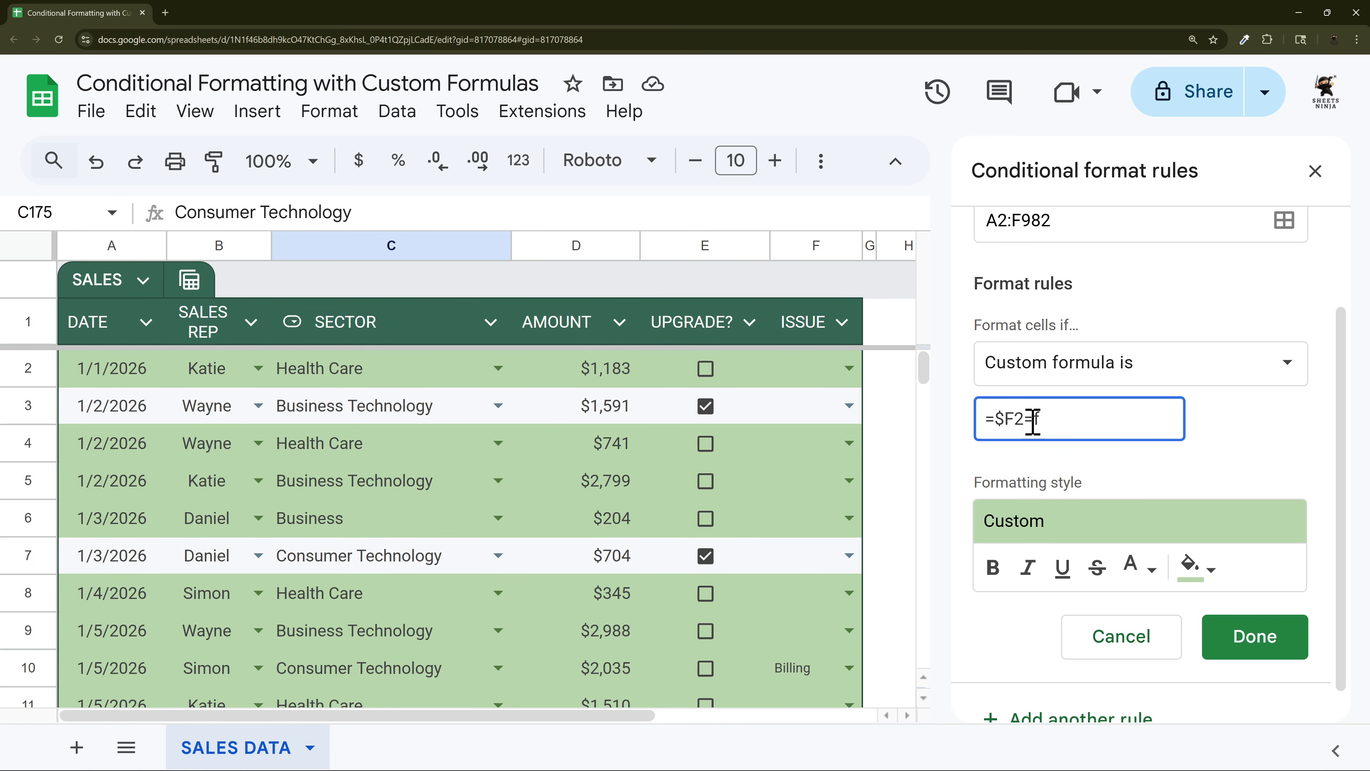
{"action": "type", "text": "\""}
{"action": "type", "text": "Billing\""}
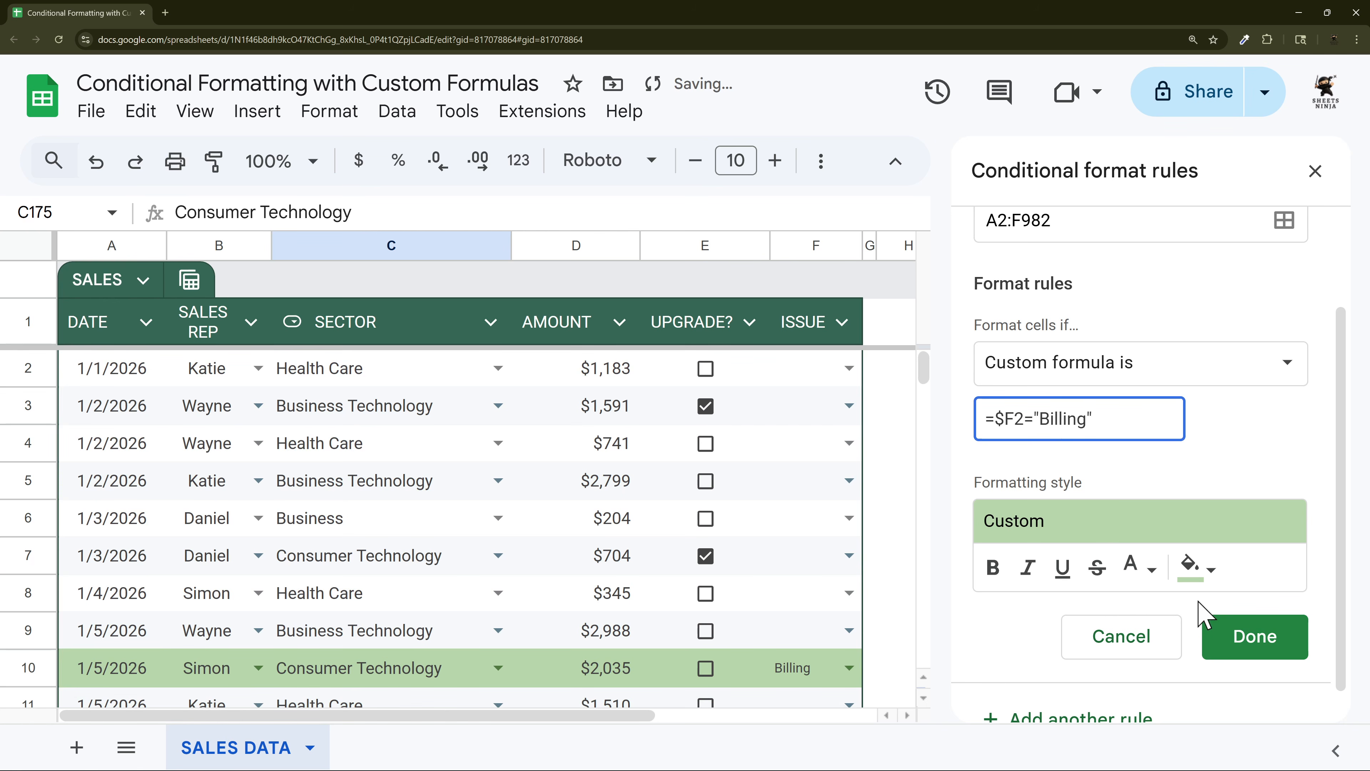
{"action": "left_click", "coordinate": [1210, 620]}
{"action": "scroll", "coordinate": [831, 507], "scroll_direction": "down", "scroll_amount": 3}
{"action": "scroll", "coordinate": [831, 507], "scroll_direction": "down", "scroll_amount": 15}
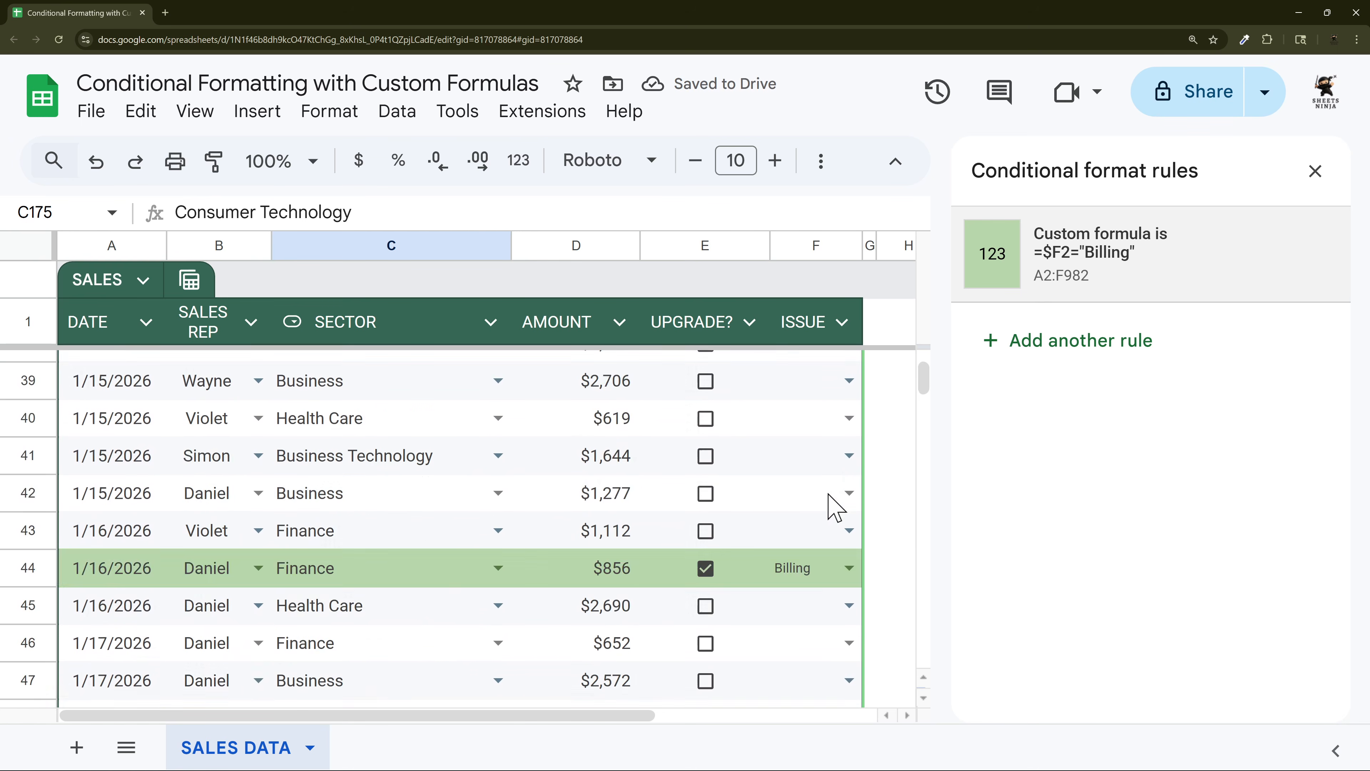
Step: Set the issue in cells F4 and F7 to Scope
{"action": "scroll", "coordinate": [836, 503], "scroll_direction": "up", "scroll_amount": 3}
{"action": "scroll", "coordinate": [839, 502], "scroll_direction": "up", "scroll_amount": 15}
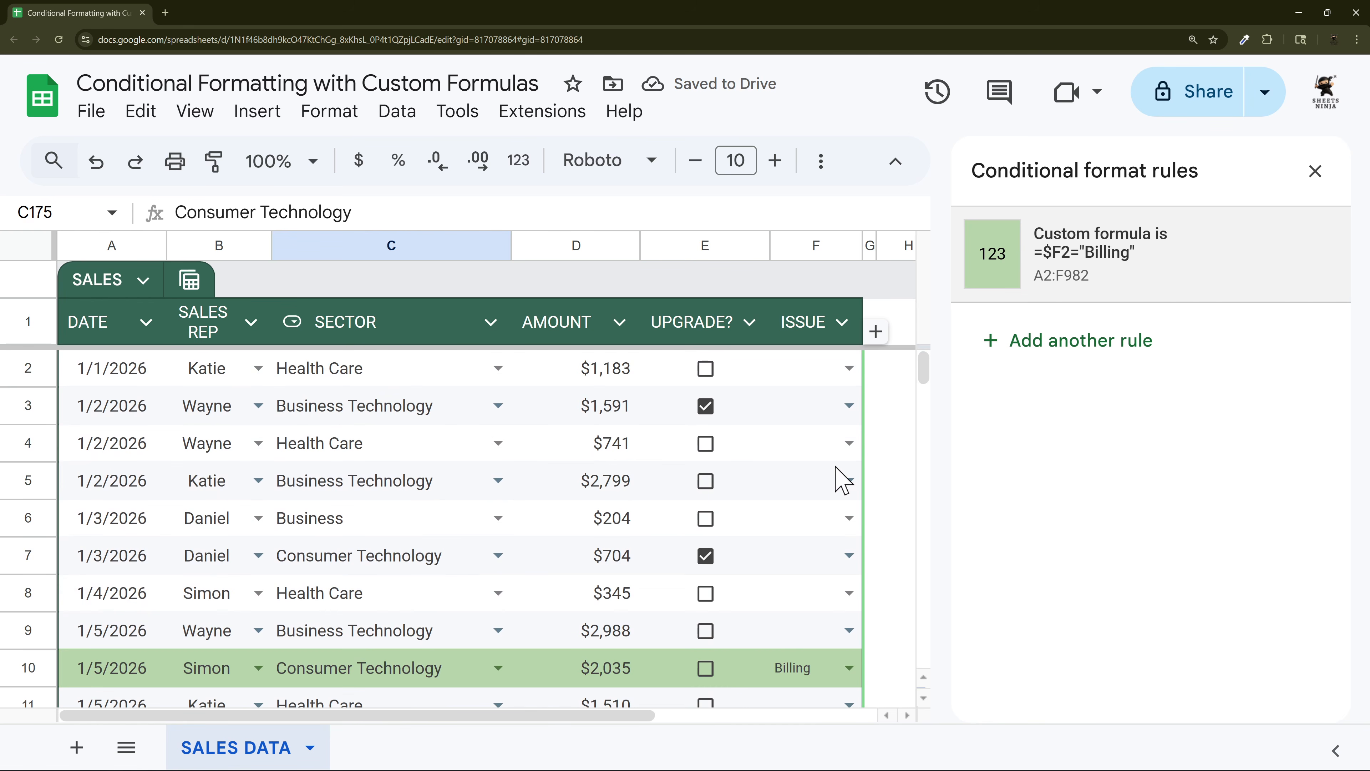
{"action": "left_click", "coordinate": [848, 444]}
{"action": "left_click", "coordinate": [804, 516]}
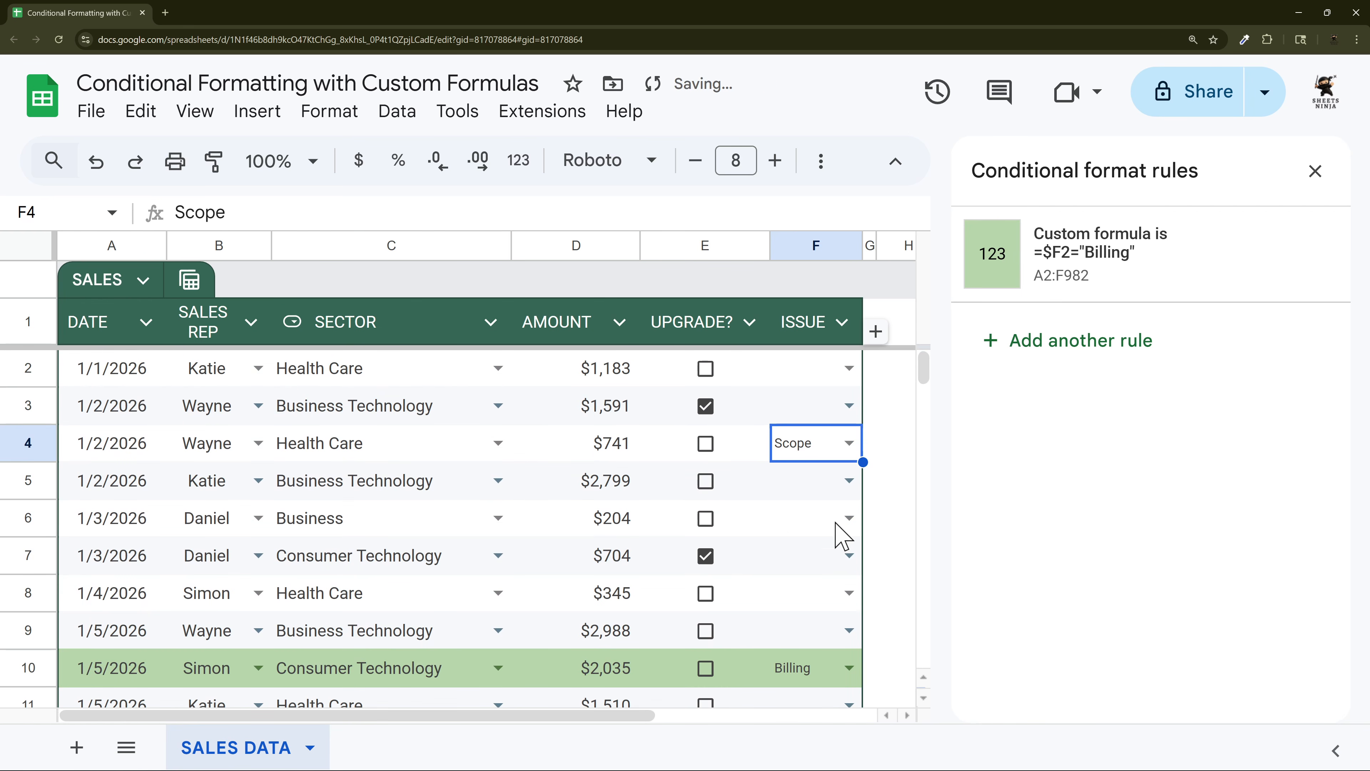
{"action": "left_click", "coordinate": [849, 556]}
{"action": "left_click", "coordinate": [798, 517]}
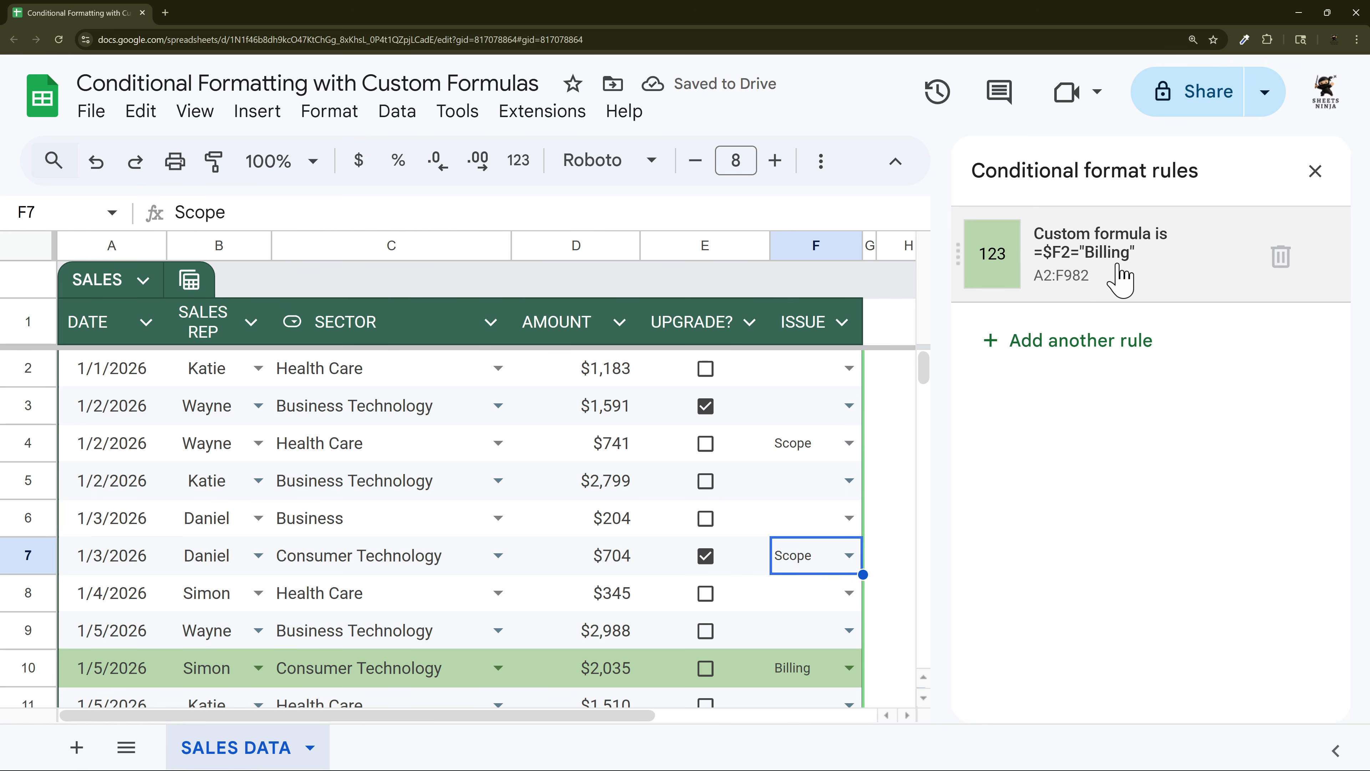
Step: Change the Billing rule's formula to =$F2<>"" so that every row with an issue is coloured
{"action": "left_click", "coordinate": [1070, 263]}
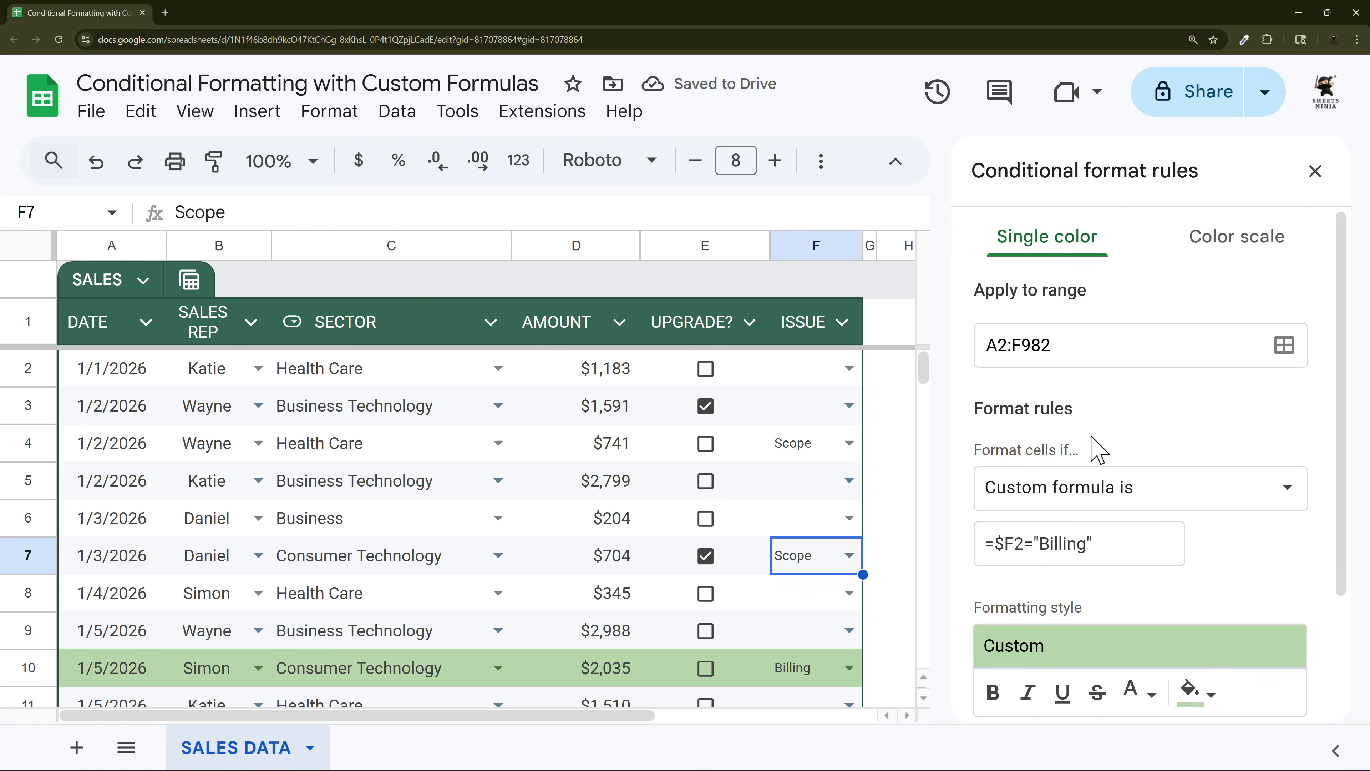
{"action": "left_click", "coordinate": [1034, 543]}
{"action": "key", "text": "BackSpace"}
{"action": "type", "text": "<>"}
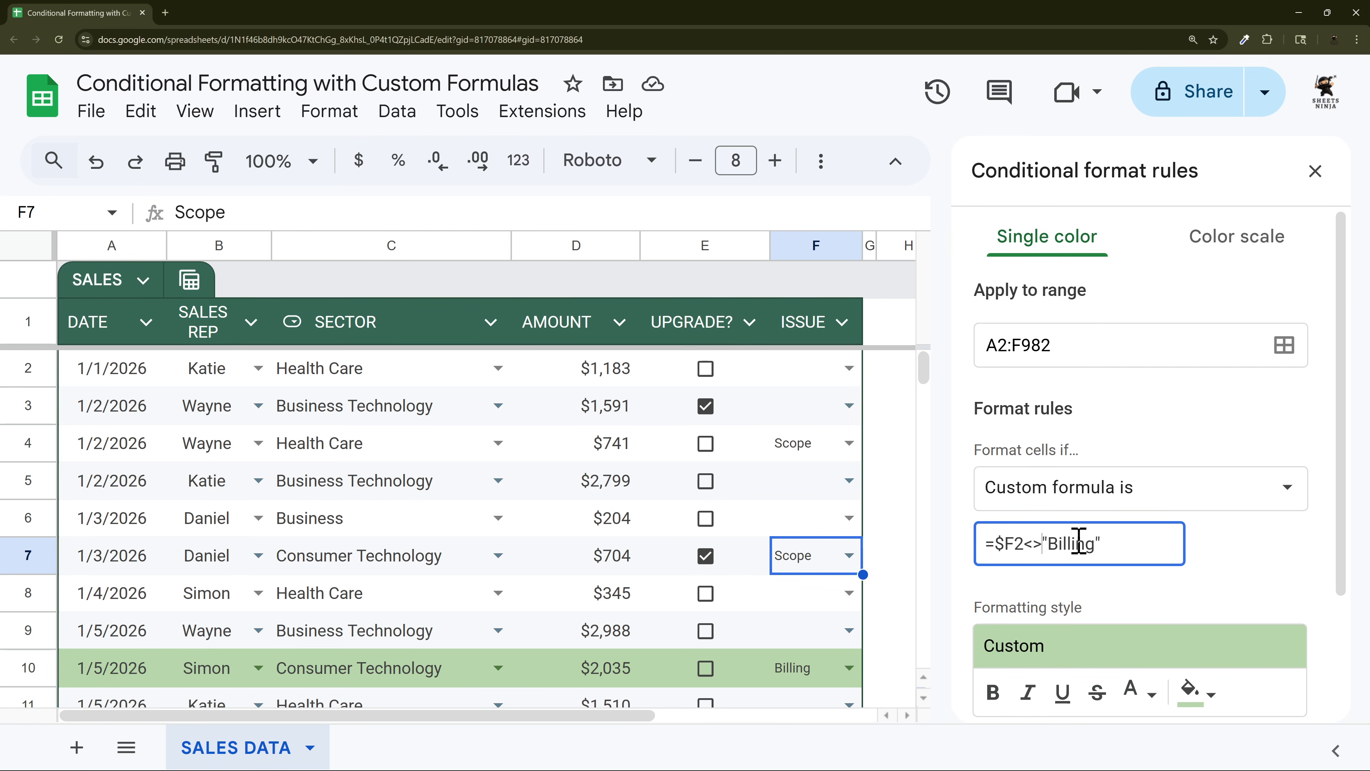
{"action": "key", "text": "Delete"}
{"action": "key", "text": "Delete"}
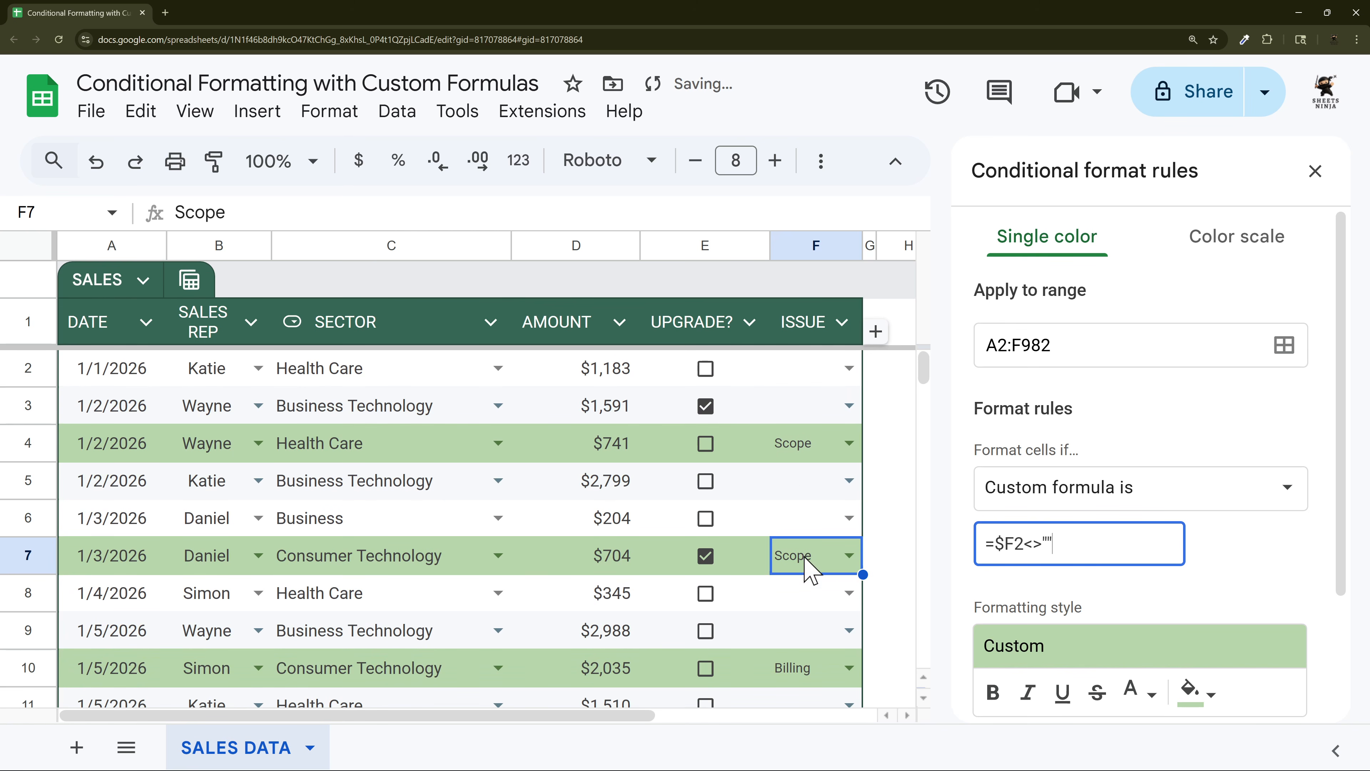
Step: Change the rule's fill colour to light red and save the rule
{"action": "scroll", "coordinate": [805, 583], "scroll_direction": "down", "scroll_amount": 2}
{"action": "left_click", "coordinate": [1198, 693]}
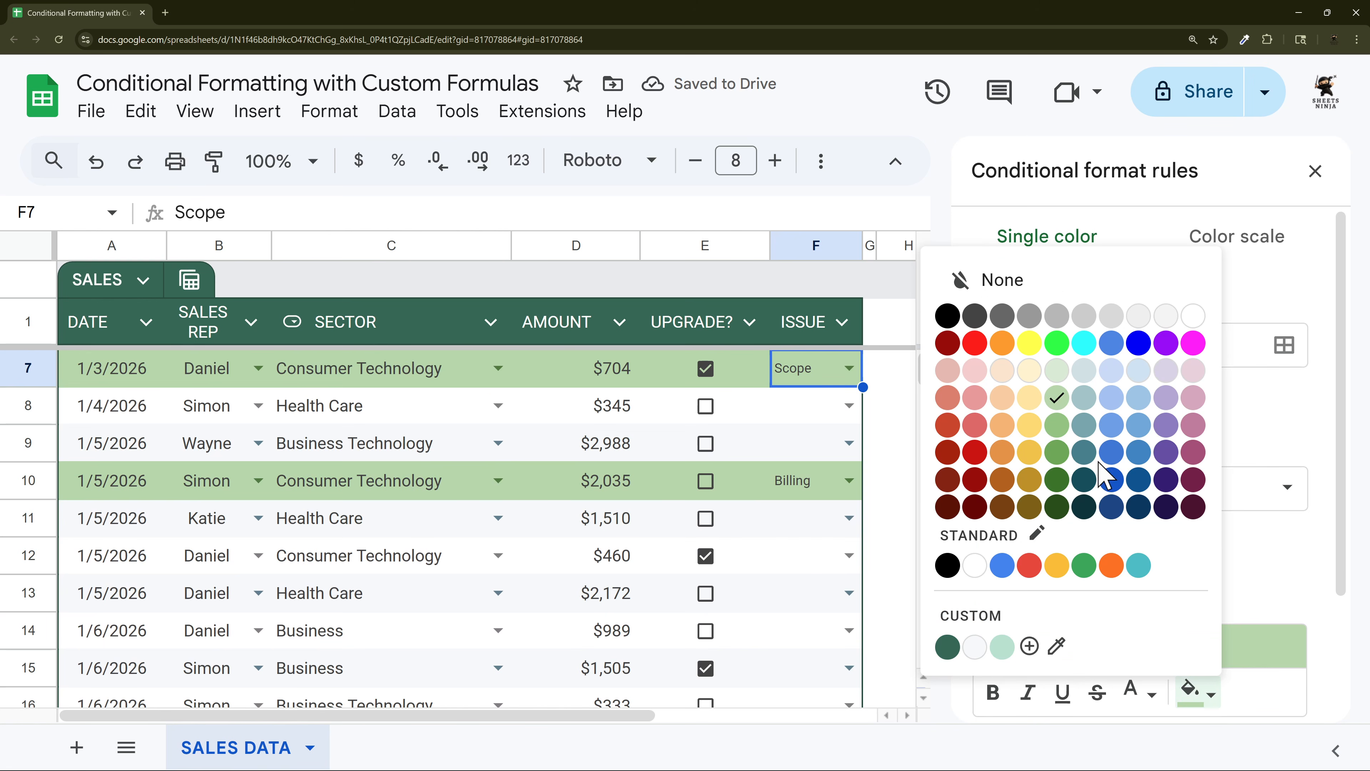
{"action": "left_click", "coordinate": [974, 398]}
{"action": "scroll", "coordinate": [1176, 585], "scroll_direction": "down", "scroll_amount": 3}
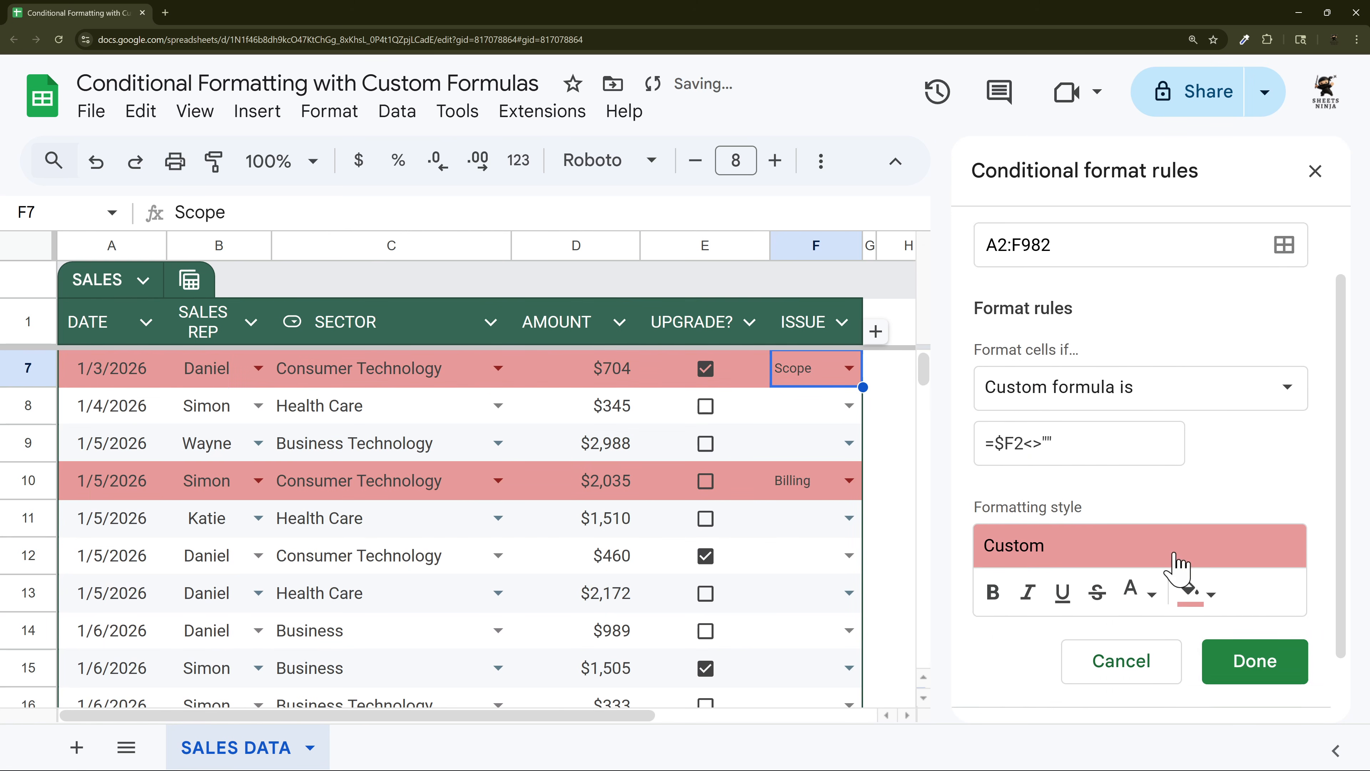
{"action": "left_click", "coordinate": [1239, 632]}
Step: Check the coloured rows against the issue dropdowns in column F
{"action": "scroll", "coordinate": [701, 556], "scroll_direction": "down", "scroll_amount": 1}
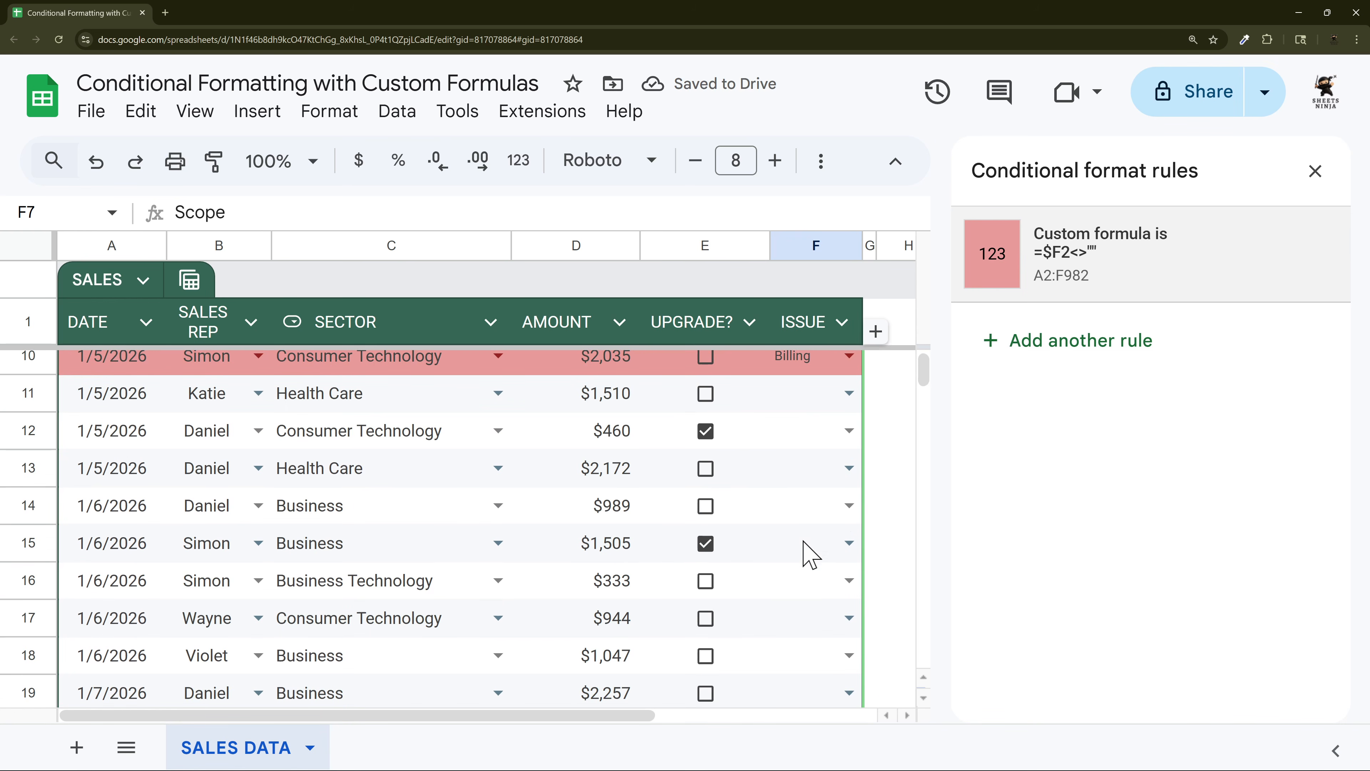
{"action": "left_click", "coordinate": [849, 543]}
{"action": "scroll", "coordinate": [804, 622], "scroll_direction": "up", "scroll_amount": 3}
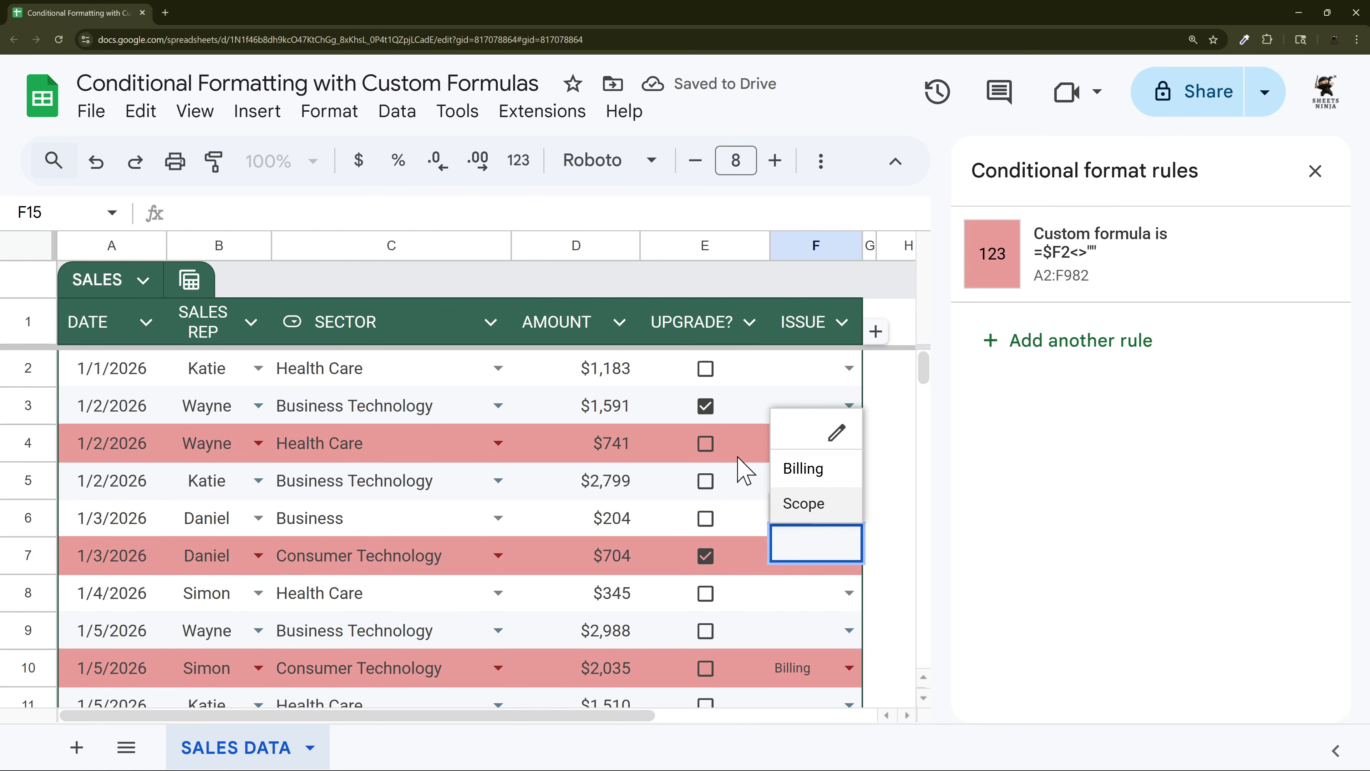
{"action": "left_click", "coordinate": [767, 402]}
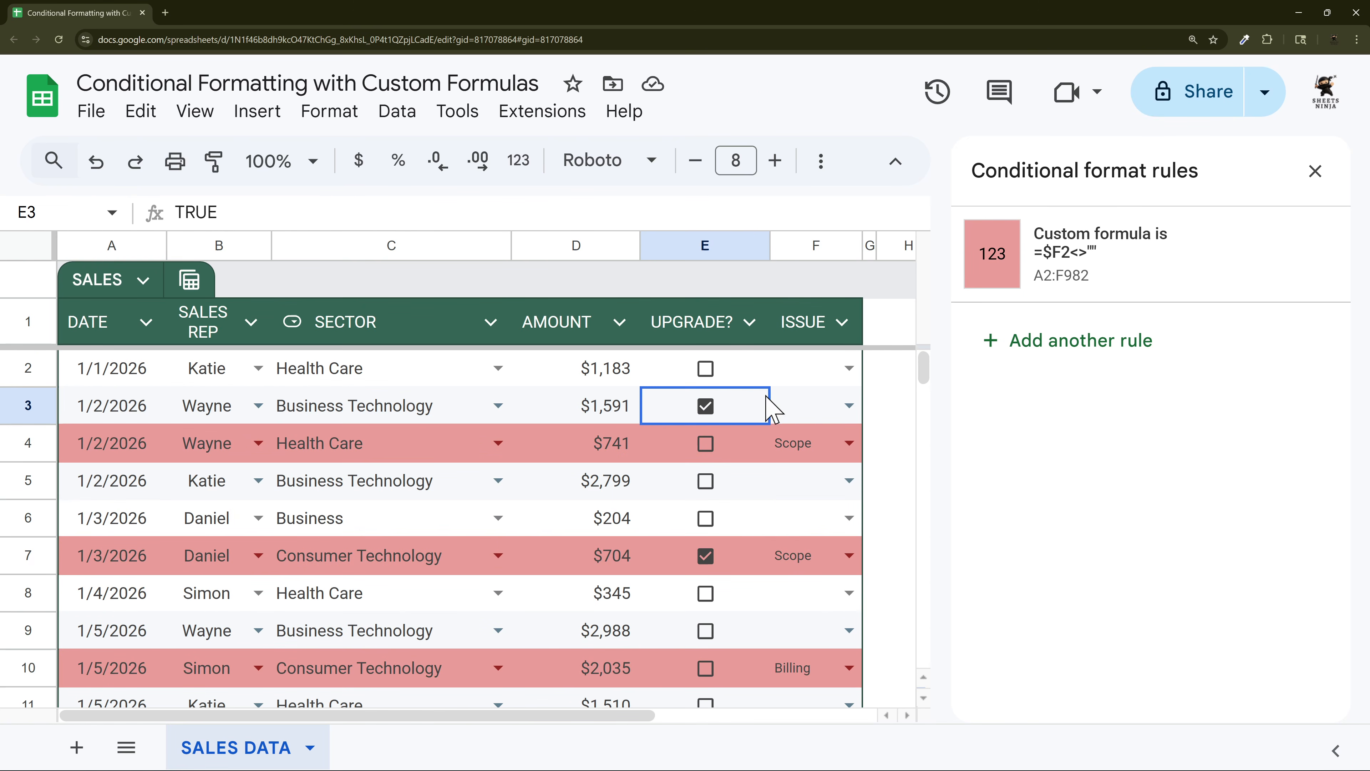
{"action": "left_click", "coordinate": [819, 455]}
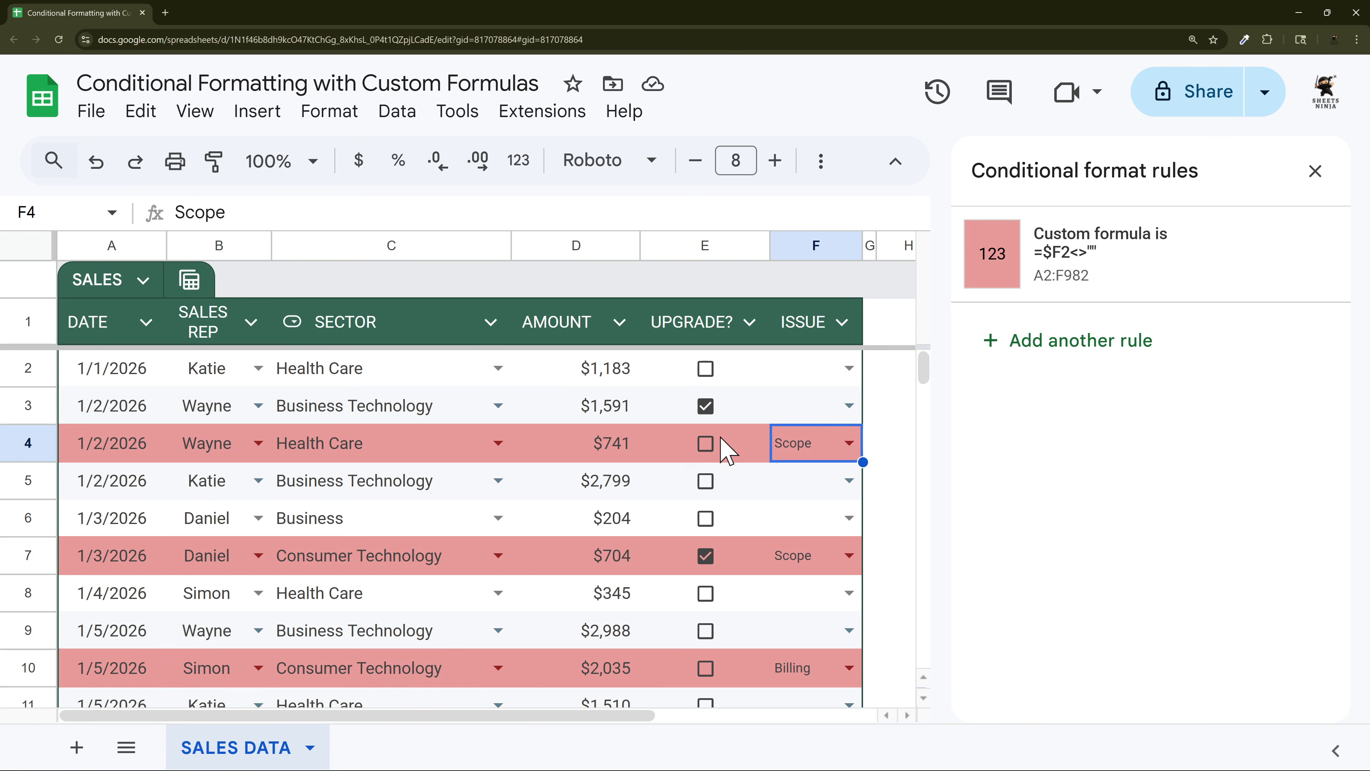
Step: Replace the rule's formula with =AND($D2<1000,$E2=true) and save the rule
{"action": "left_click", "coordinate": [1106, 254]}
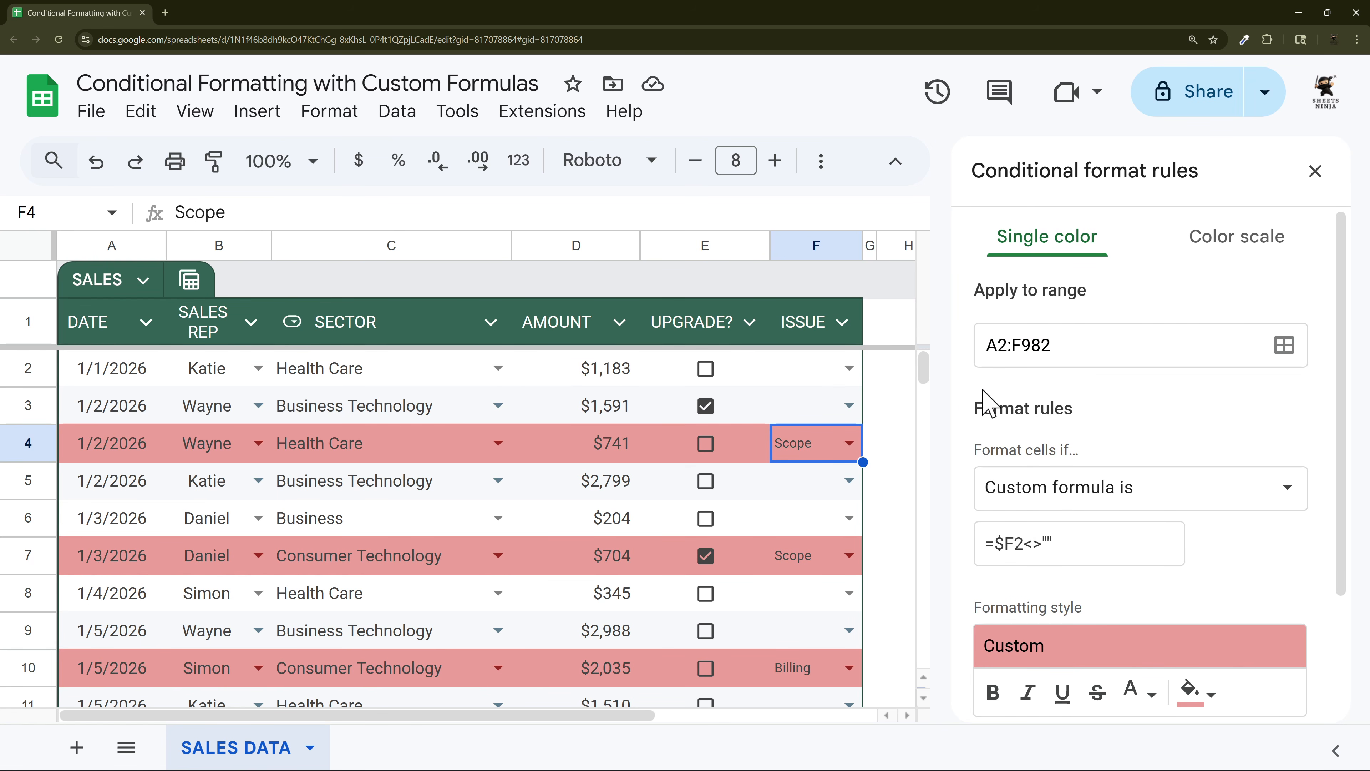
{"action": "scroll", "coordinate": [981, 402], "scroll_direction": "down", "scroll_amount": 2}
{"action": "left_click_drag", "start_coordinate": [997, 421], "coordinate": [1085, 424]}
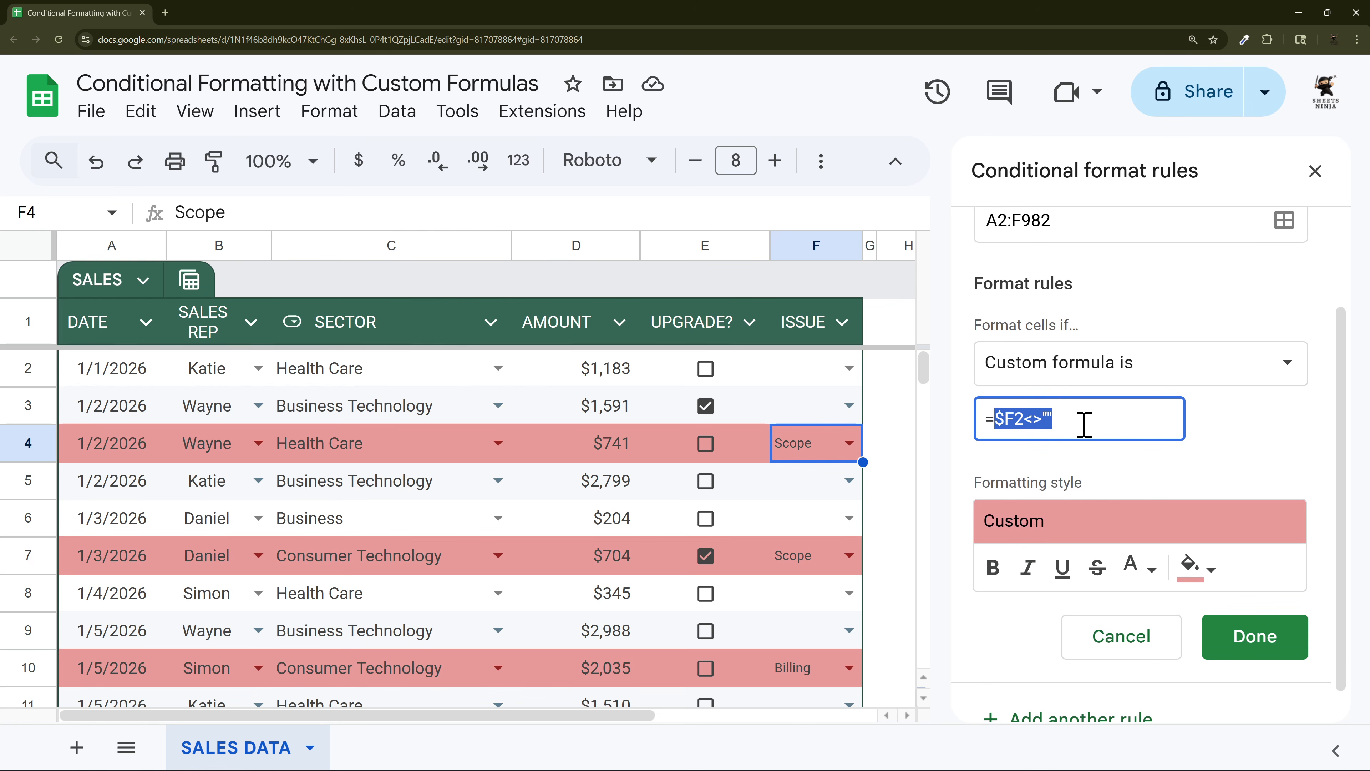
{"action": "type", "text": "AND("}
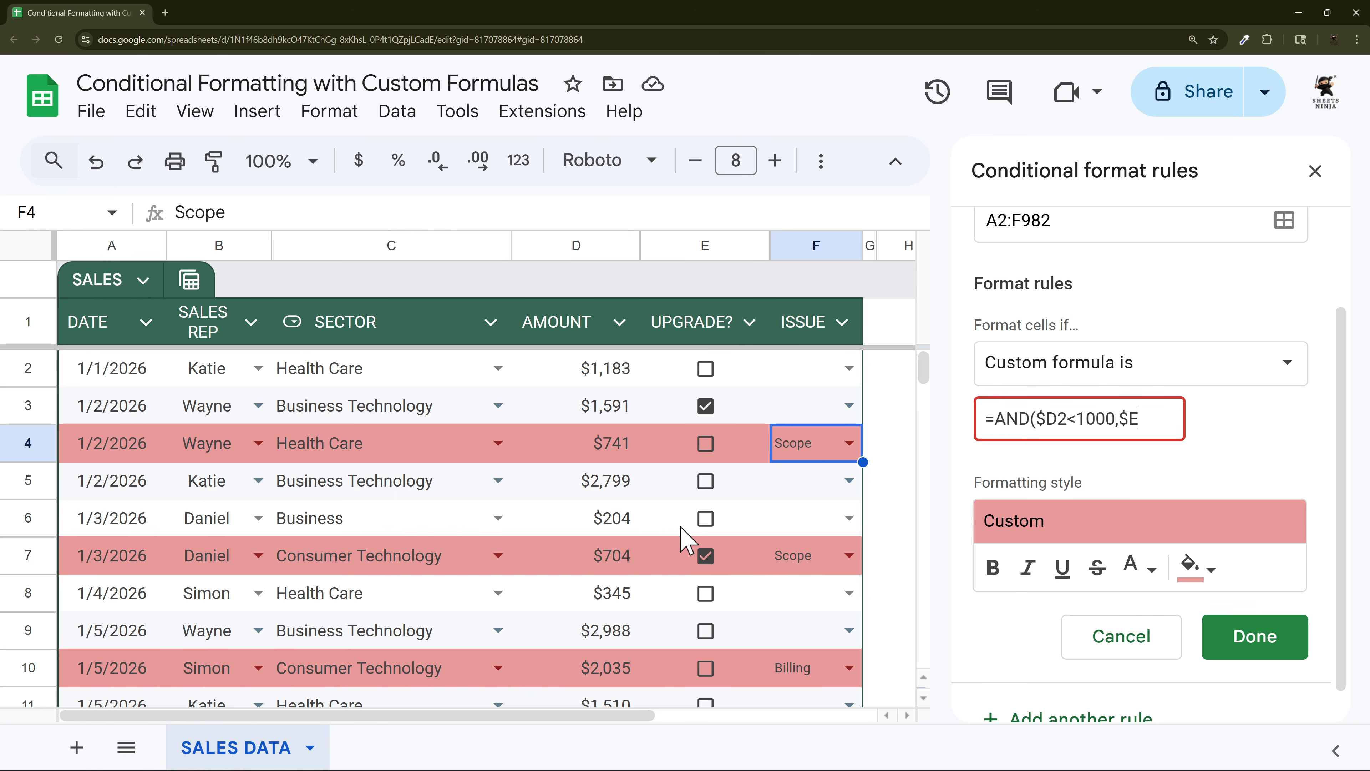
{"action": "type", "text": "rue)"}
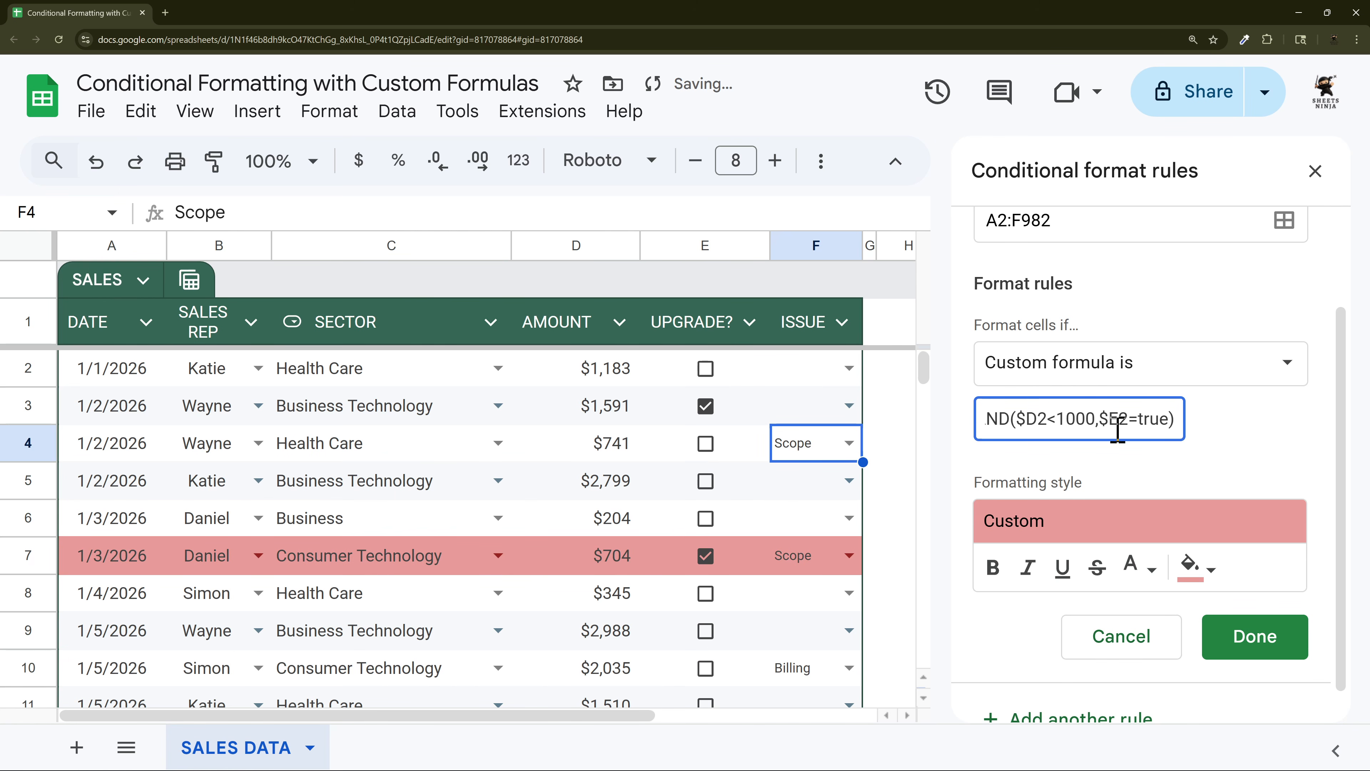
{"action": "left_click_drag", "start_coordinate": [1170, 419], "coordinate": [1177, 421]}
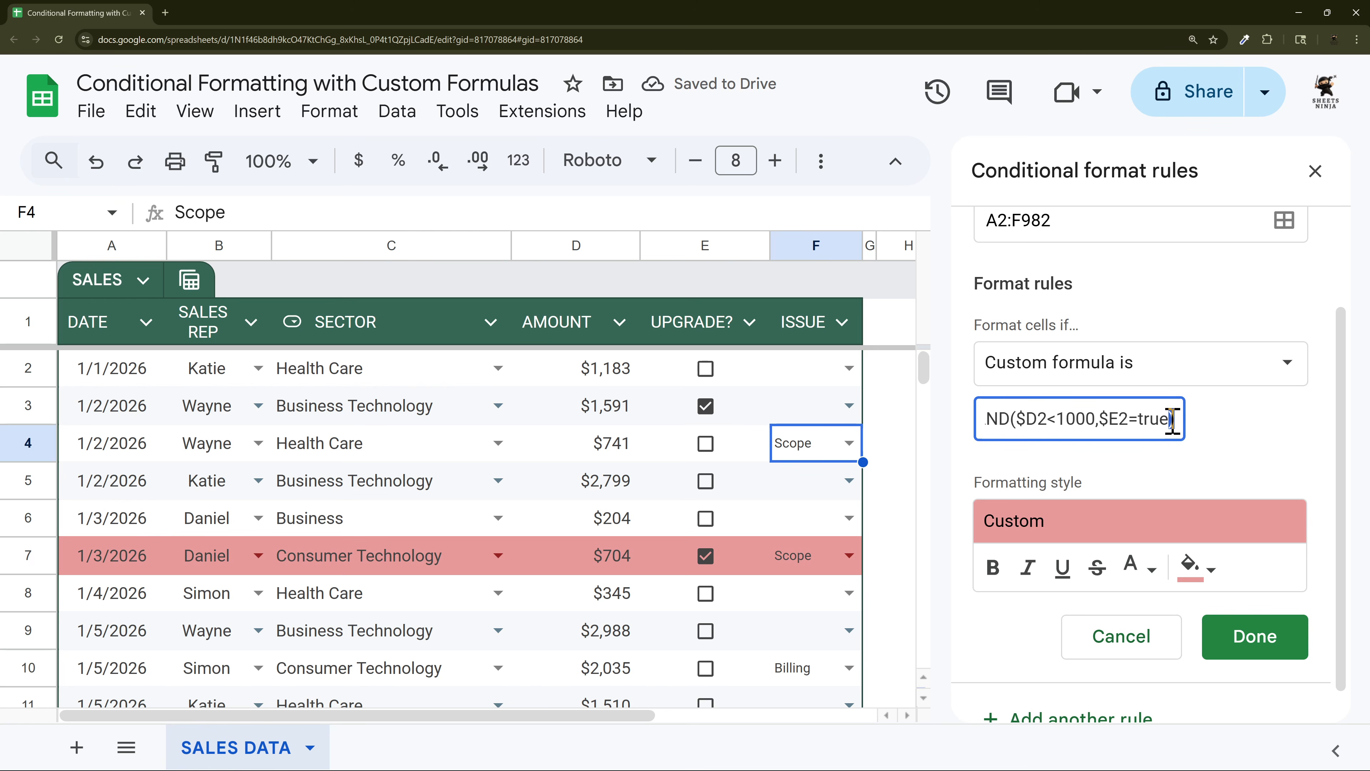
{"action": "left_click", "coordinate": [1177, 421]}
{"action": "key", "text": "BackSpace"}
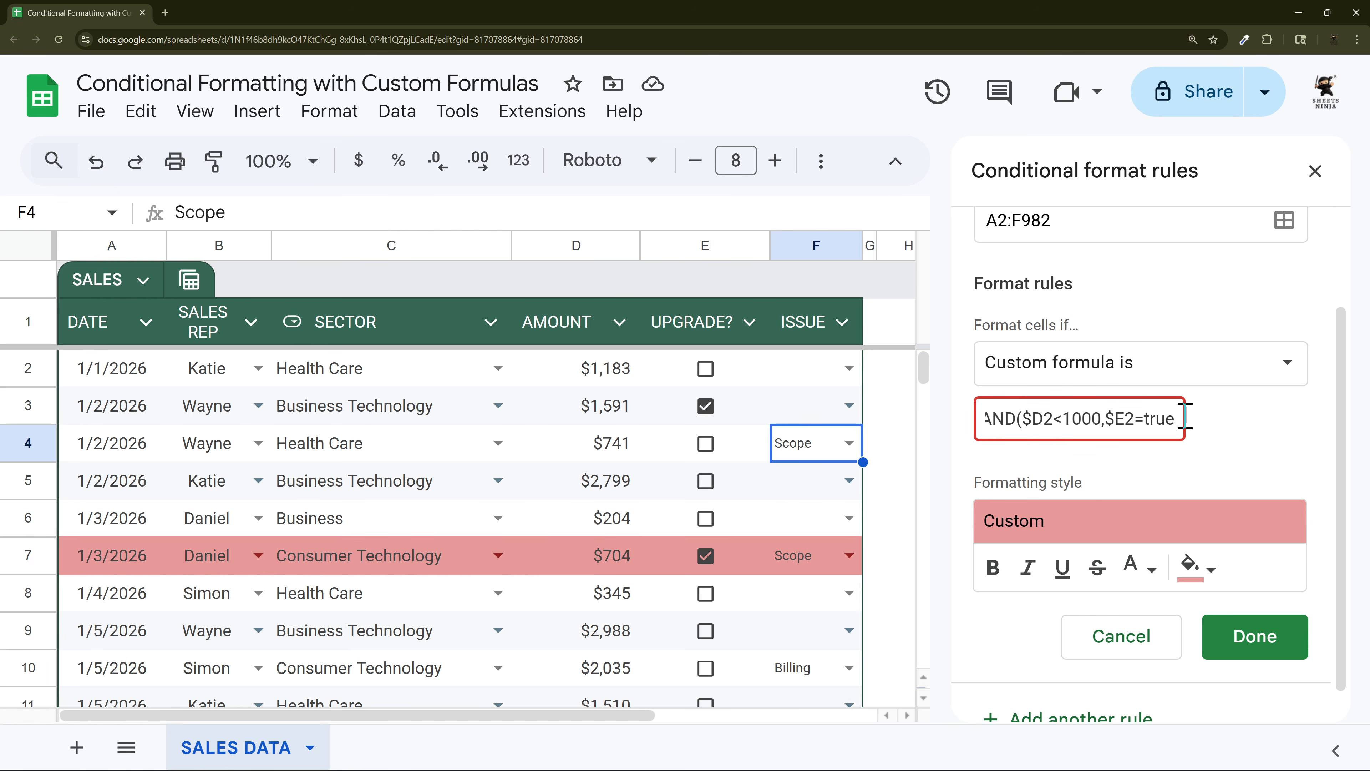
{"action": "type", "text": ")"}
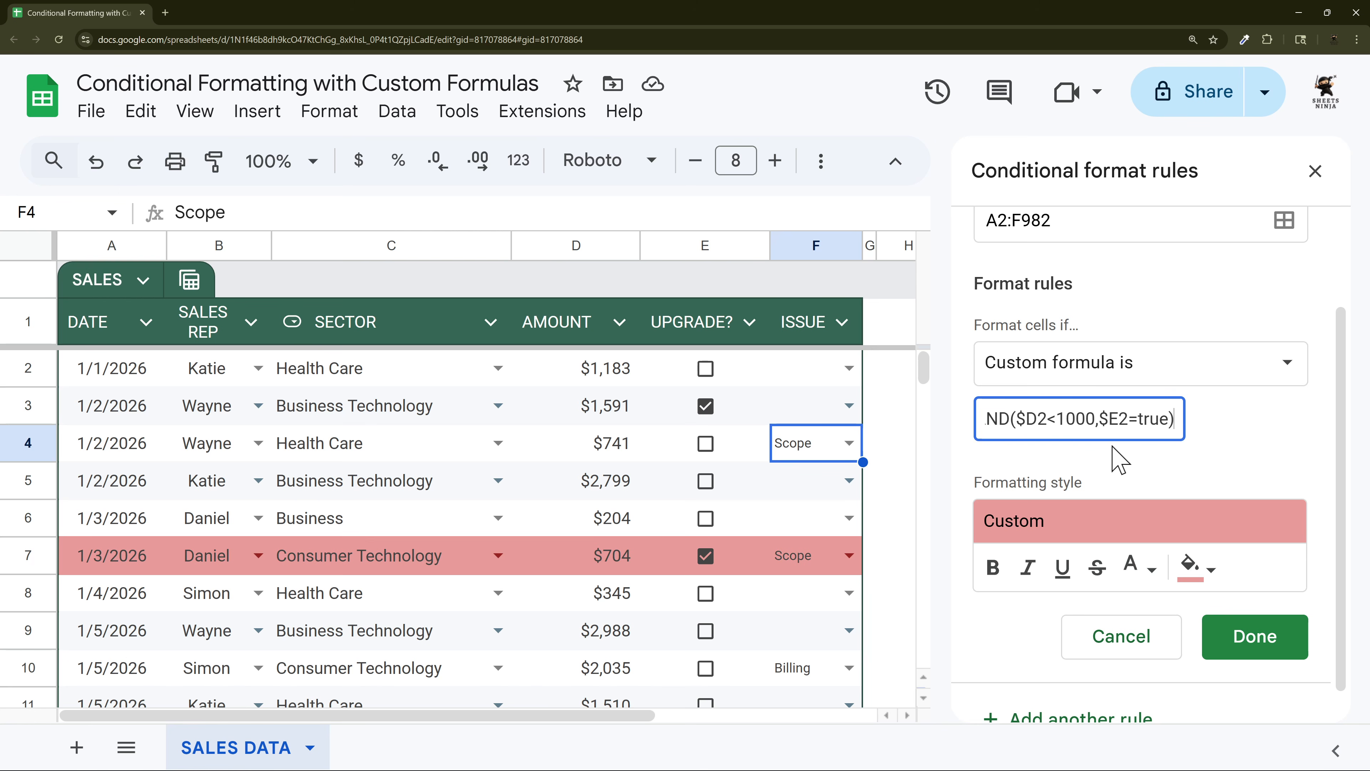
{"action": "left_click", "coordinate": [1256, 642]}
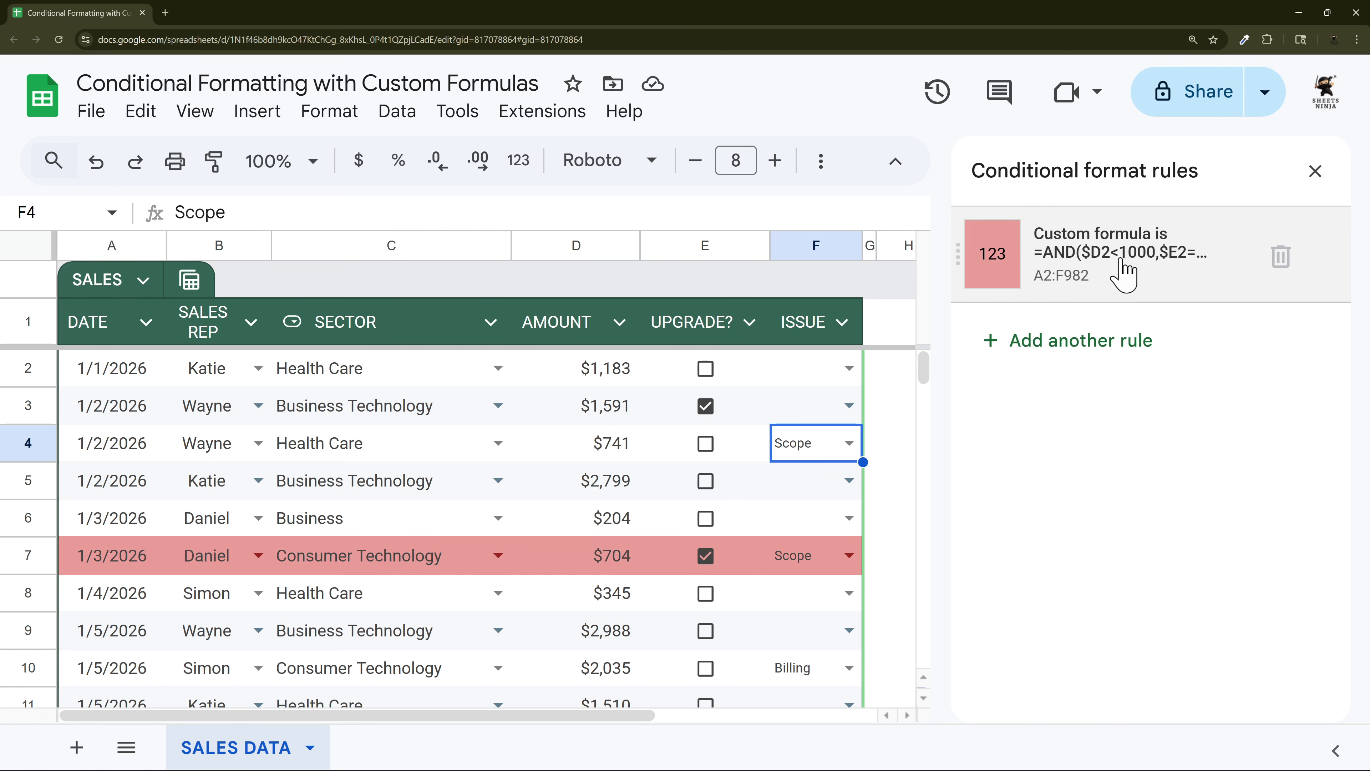
Step: Review the Amount and Upgrade columns, and test the rule by ticking and clearing the checkboxes in E6 and E5
{"action": "left_click", "coordinate": [566, 253]}
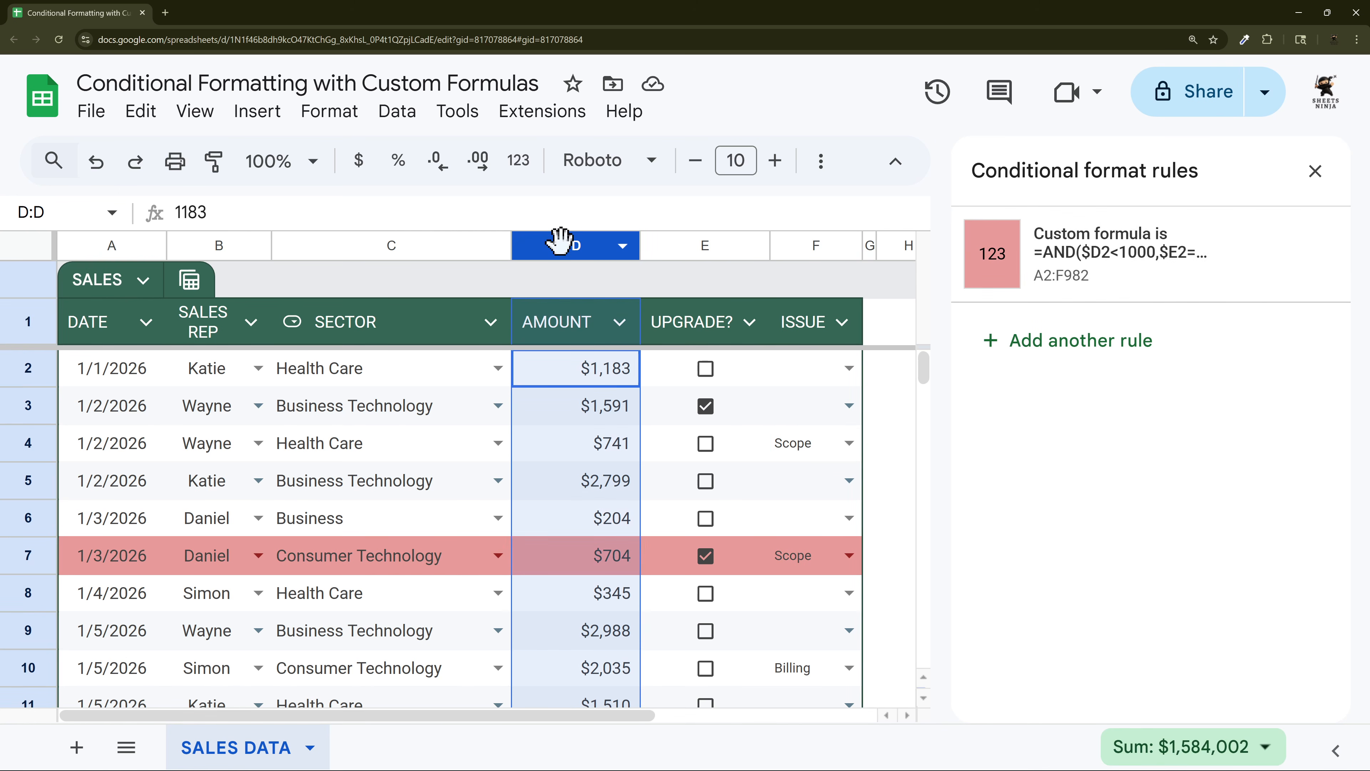
{"action": "left_click", "coordinate": [704, 245]}
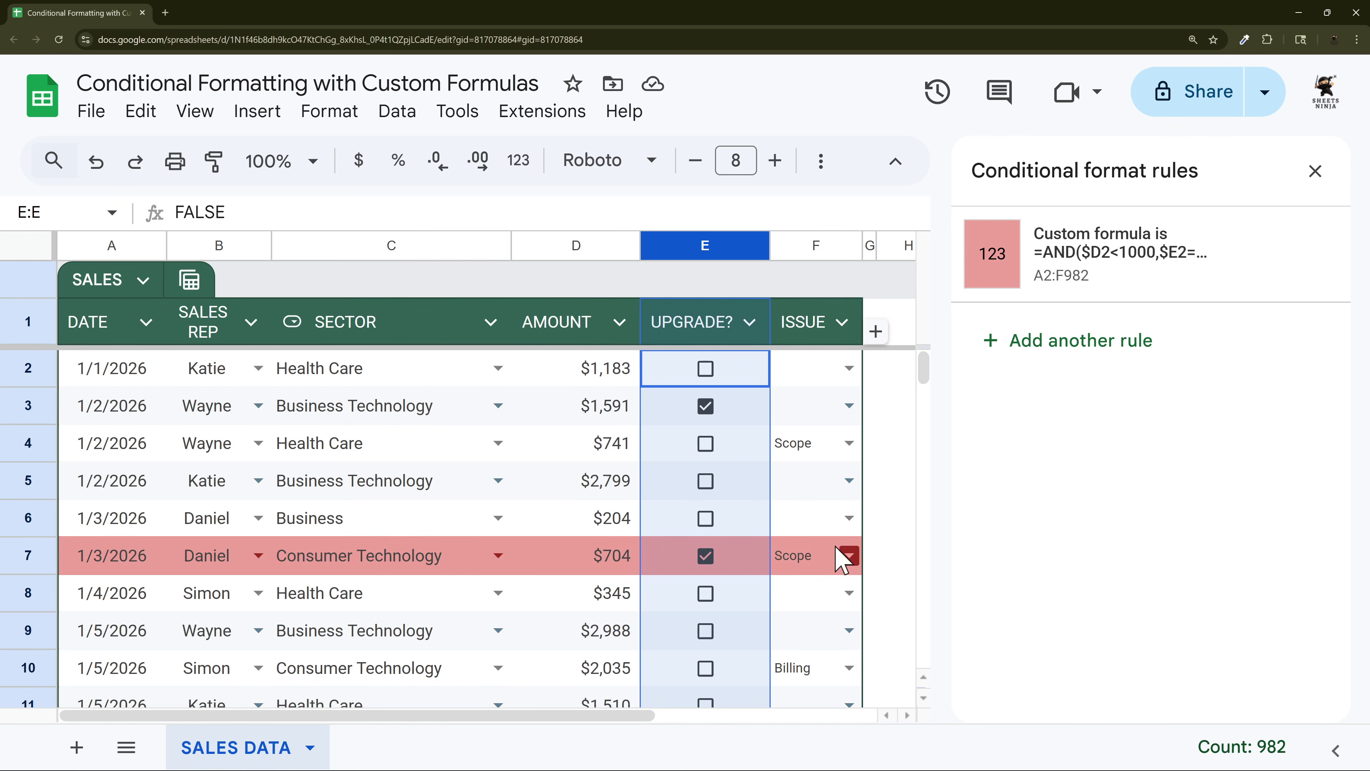
{"action": "left_click", "coordinate": [704, 518]}
{"action": "left_click", "coordinate": [706, 519]}
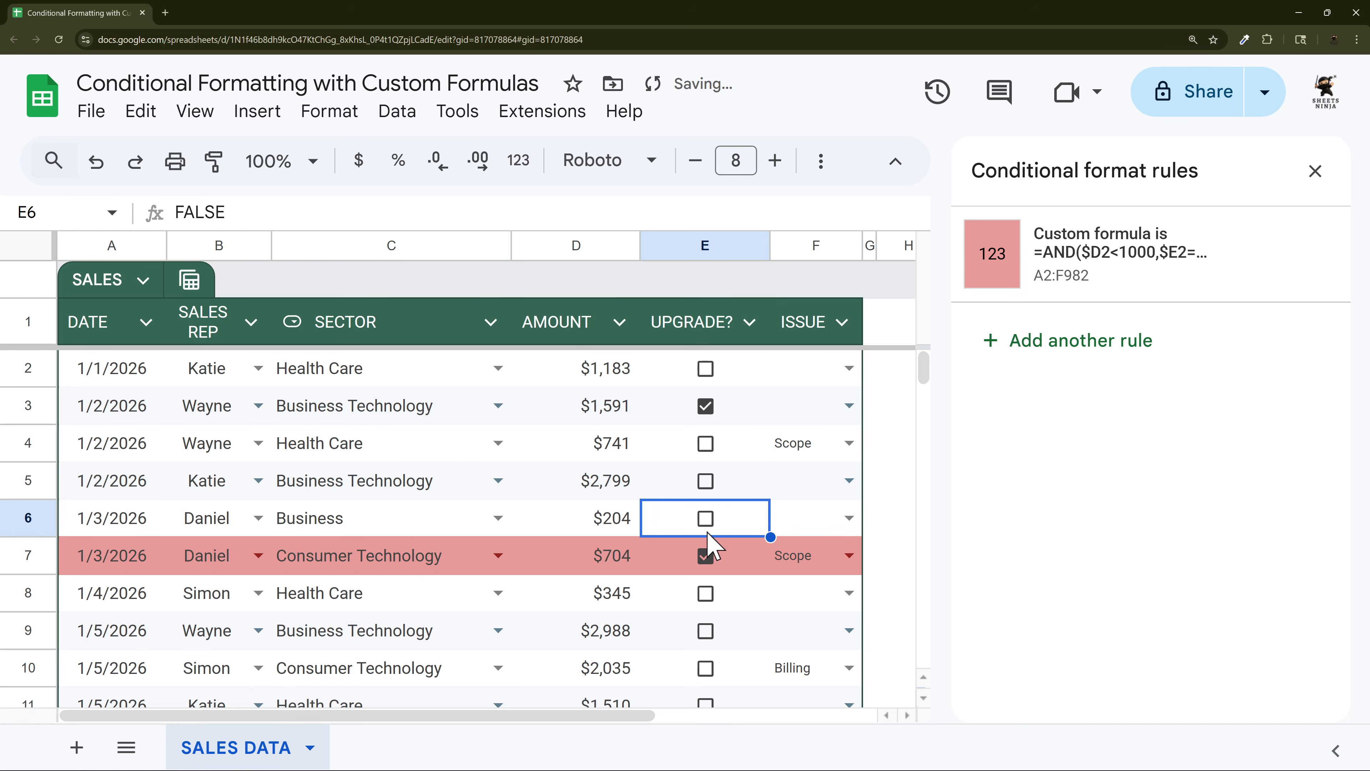
{"action": "left_click", "coordinate": [705, 481]}
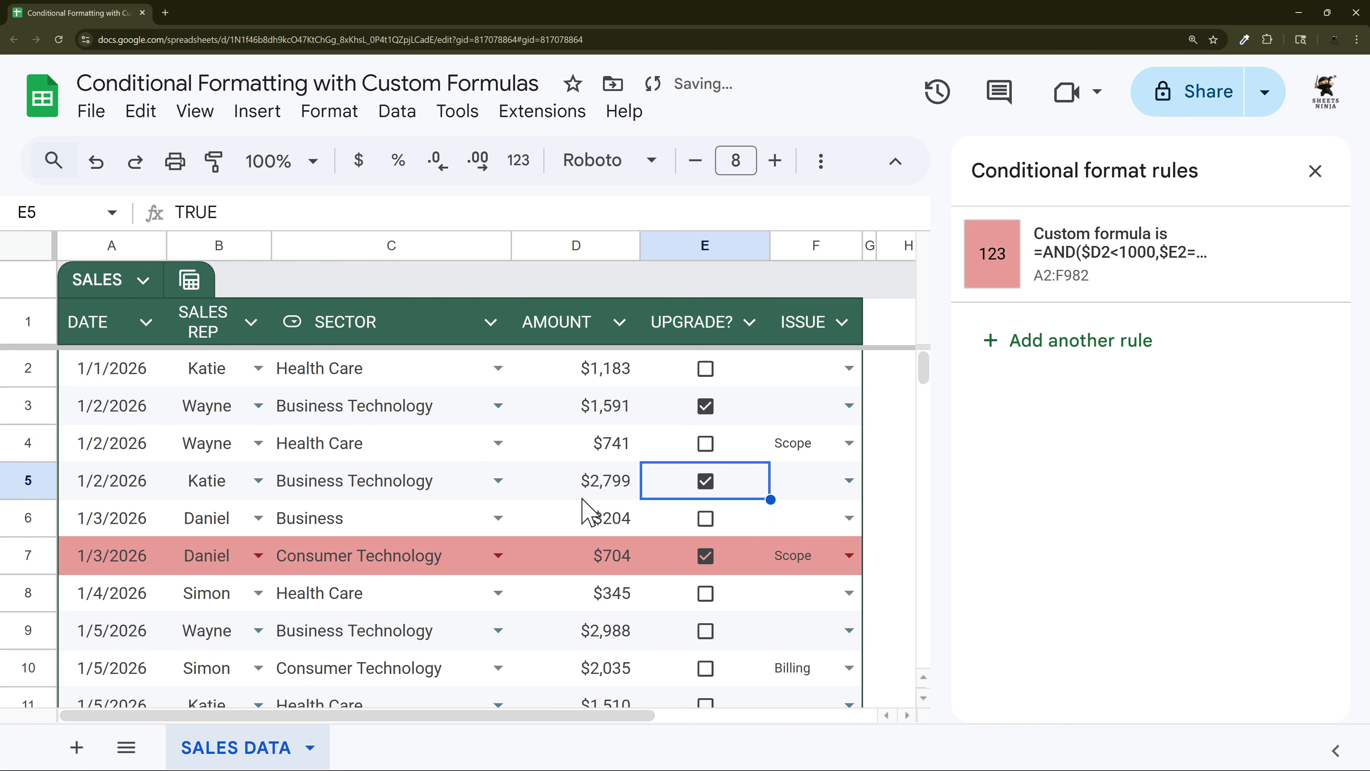
{"action": "left_click", "coordinate": [707, 486]}
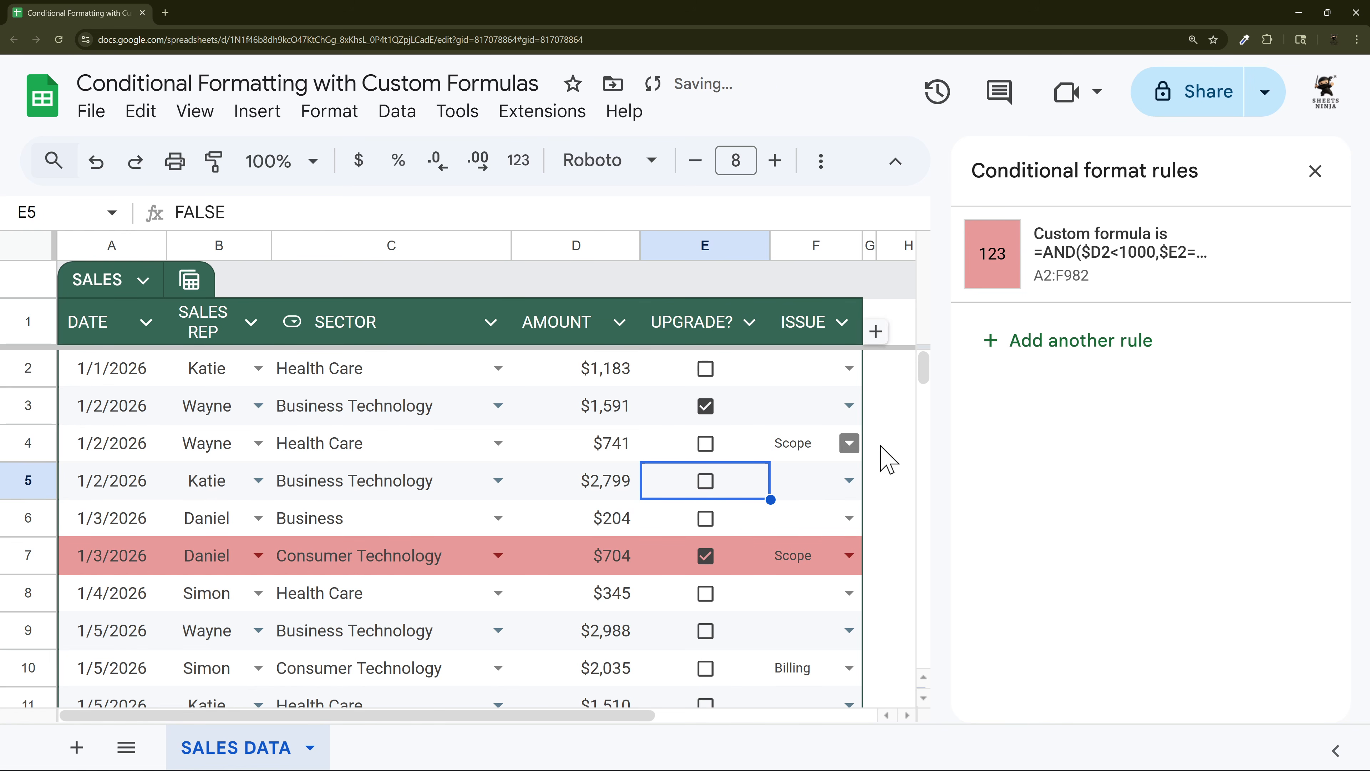
Step: Extend the rule's formula with a not-empty issue condition: =AND($D2<1000,$E2=true,$F2<>"")
{"action": "left_click", "coordinate": [1077, 266]}
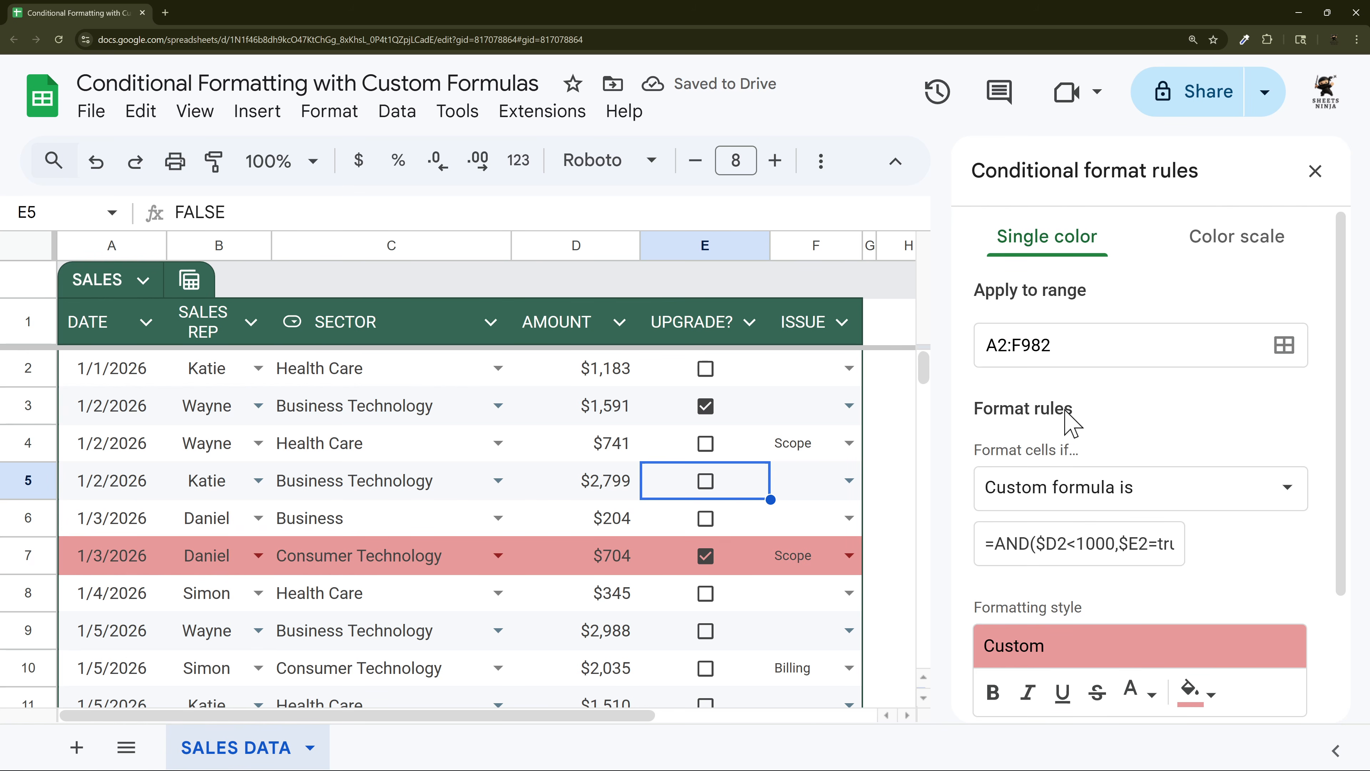
{"action": "left_click", "coordinate": [1131, 544]}
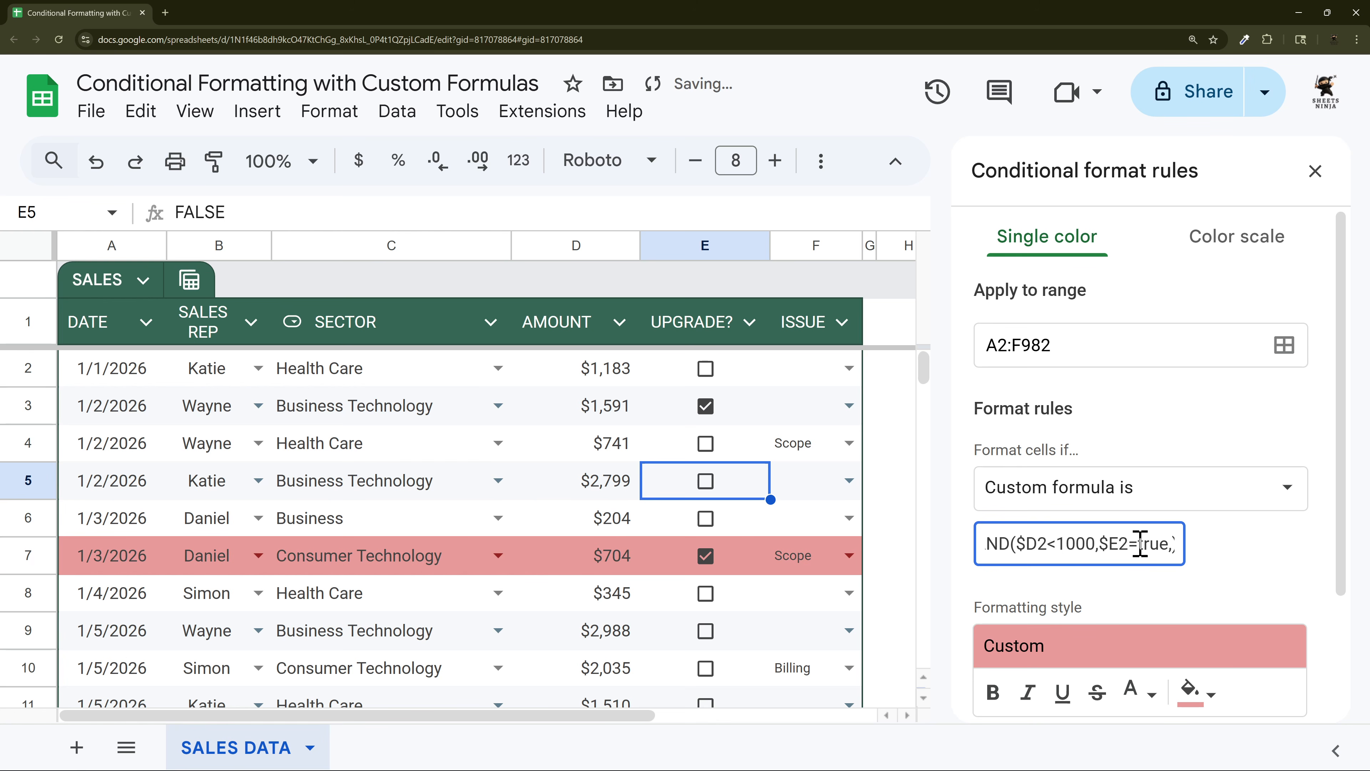
{"action": "type", "text": ",$"}
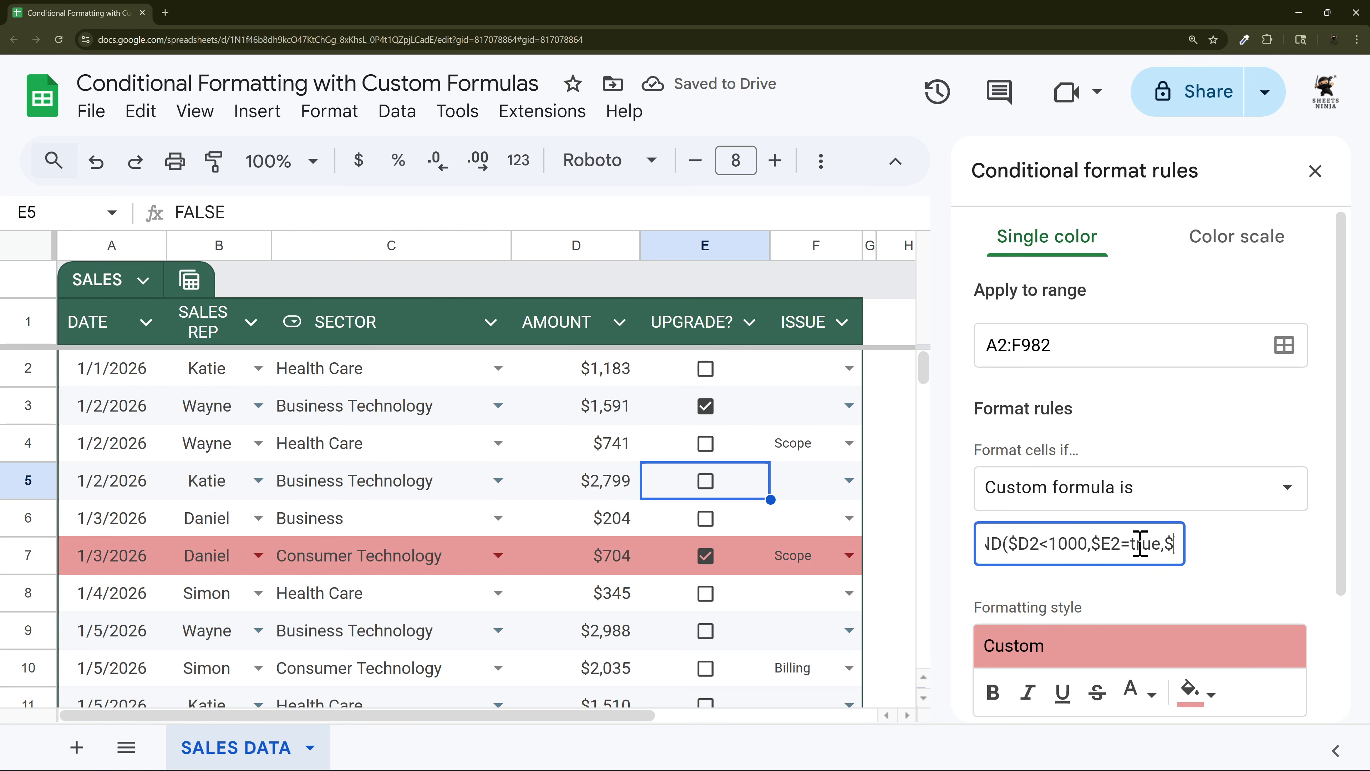
{"action": "type", "text": "F"}
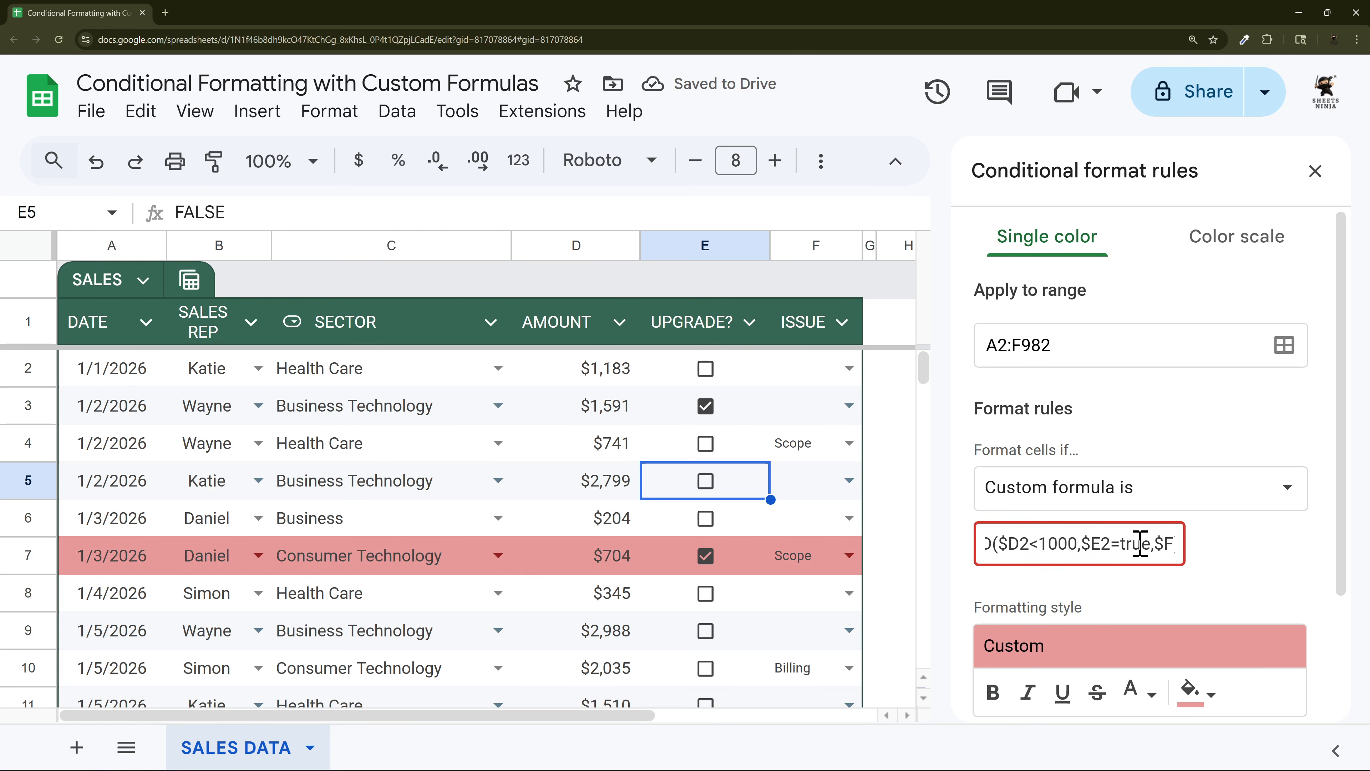
{"action": "type", "text": "2"}
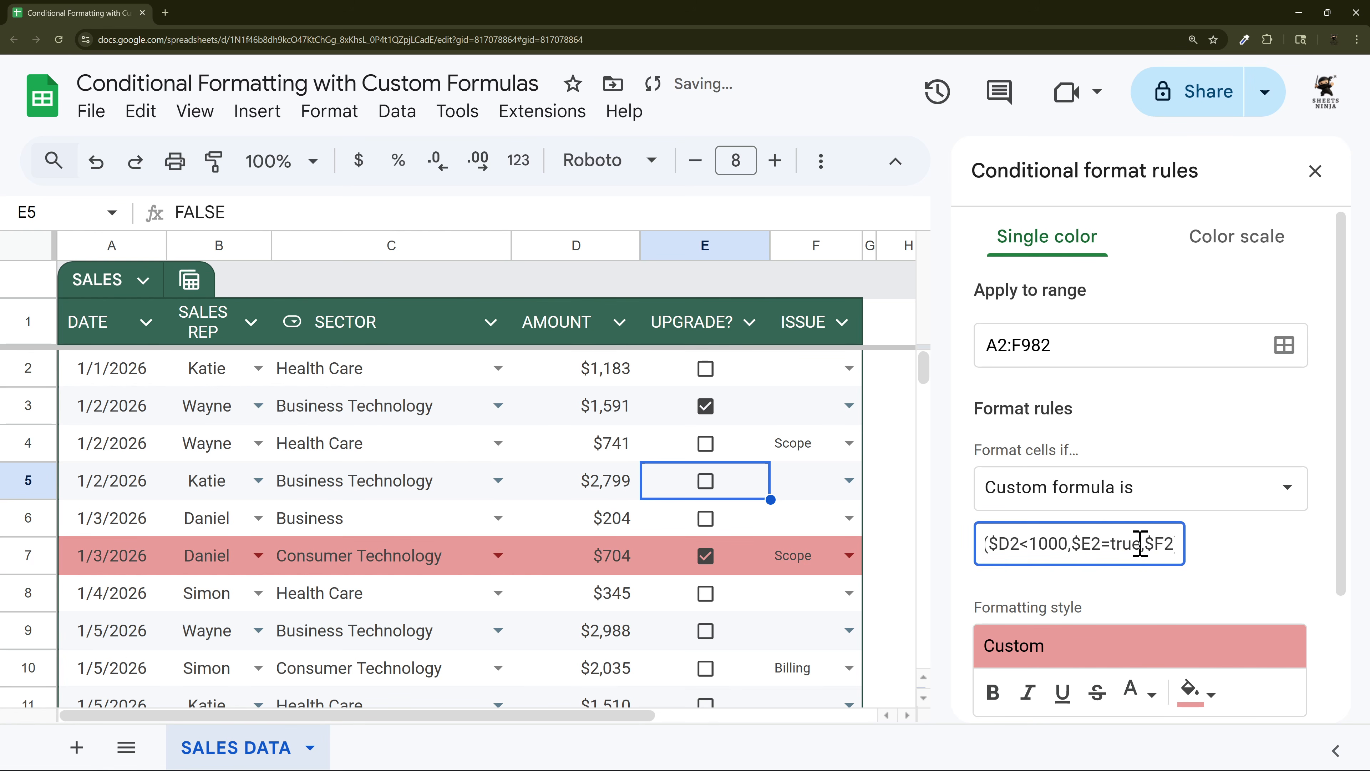
{"action": "type", "text": "<>\"\")"}
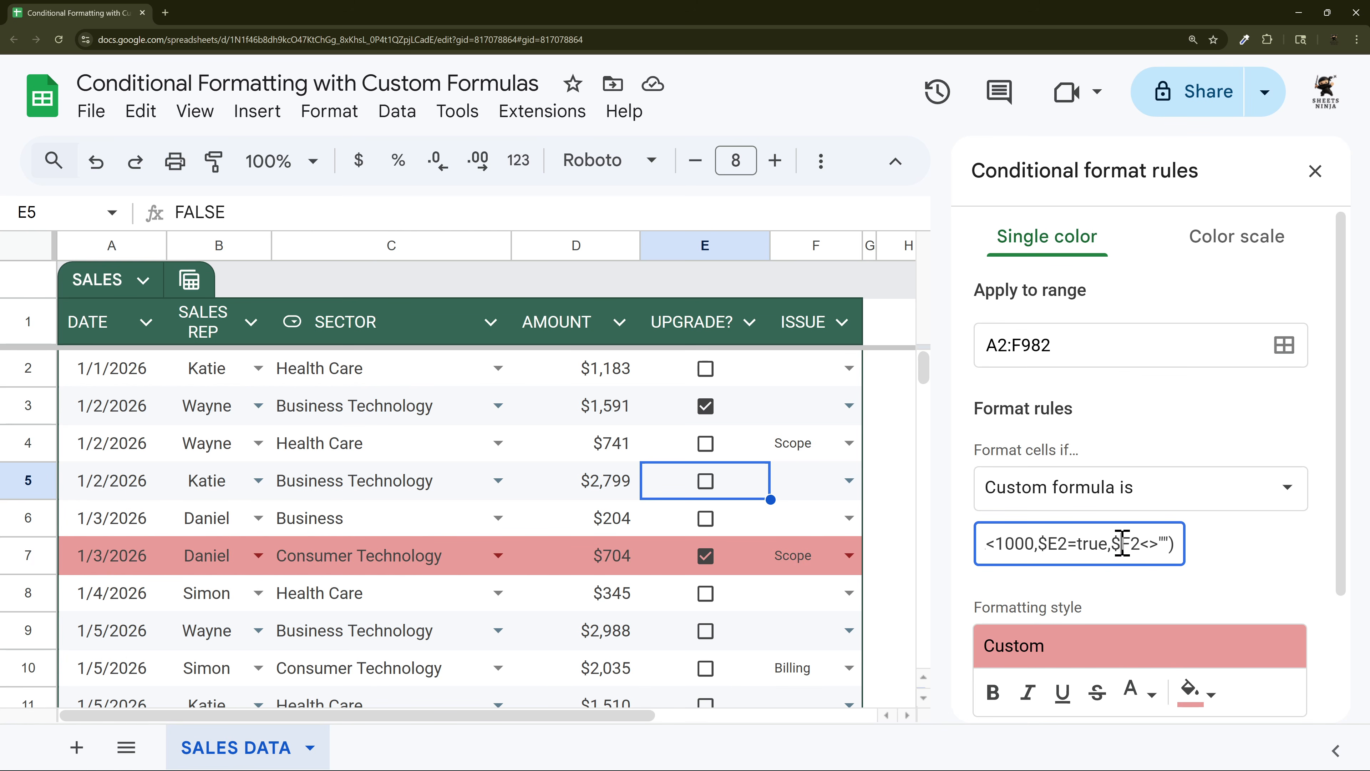
Step: Re-enter the <> operator in the formula's $F2 condition and save the rule
{"action": "left_click_drag", "start_coordinate": [1146, 545], "coordinate": [1172, 542]}
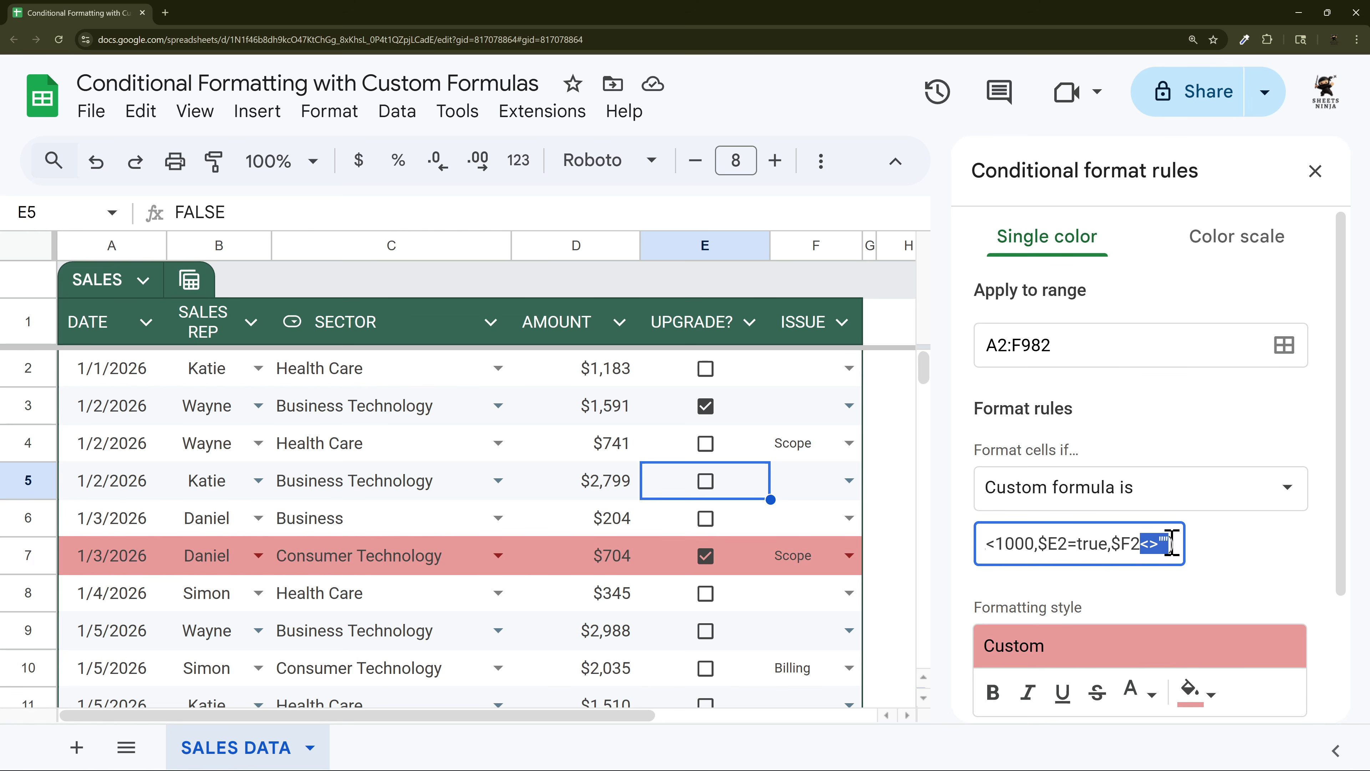
{"action": "left_click", "coordinate": [1145, 544]}
{"action": "key", "text": "BackSpace"}
{"action": "key", "text": "Delete"}
{"action": "type", "text": ">"}
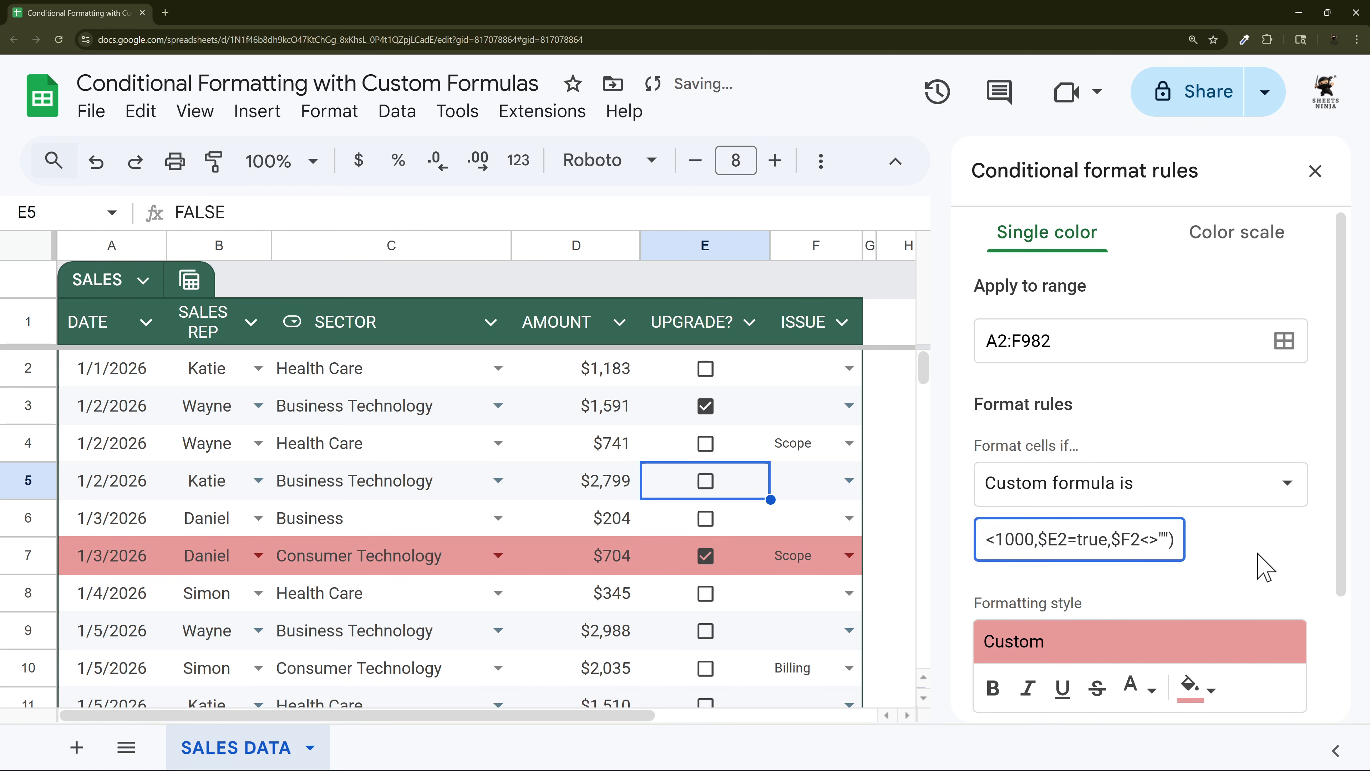
{"action": "scroll", "coordinate": [1260, 565], "scroll_direction": "down", "scroll_amount": 3}
{"action": "left_click", "coordinate": [1253, 640]}
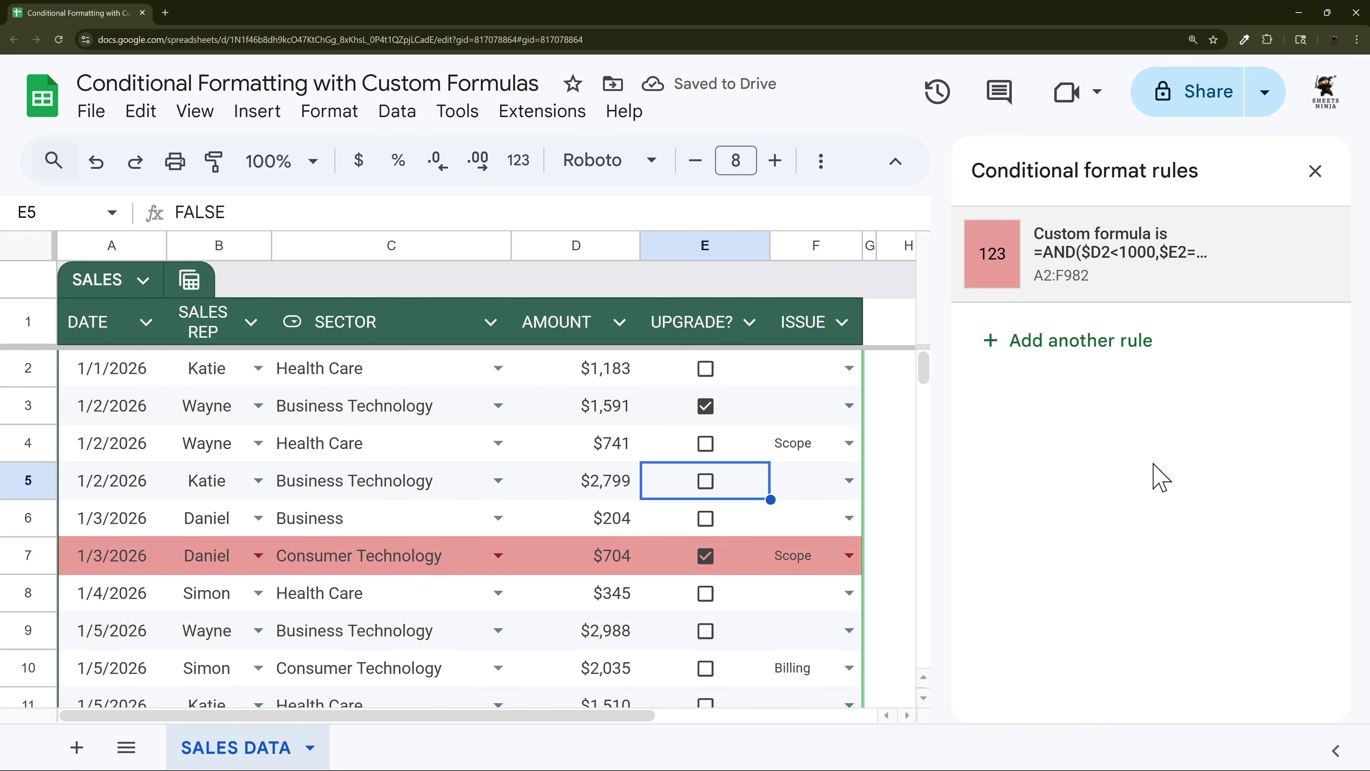
Step: Check the amount, upgrade and issue cells of row 7 against the rule's three conditions
{"action": "left_click", "coordinate": [607, 559]}
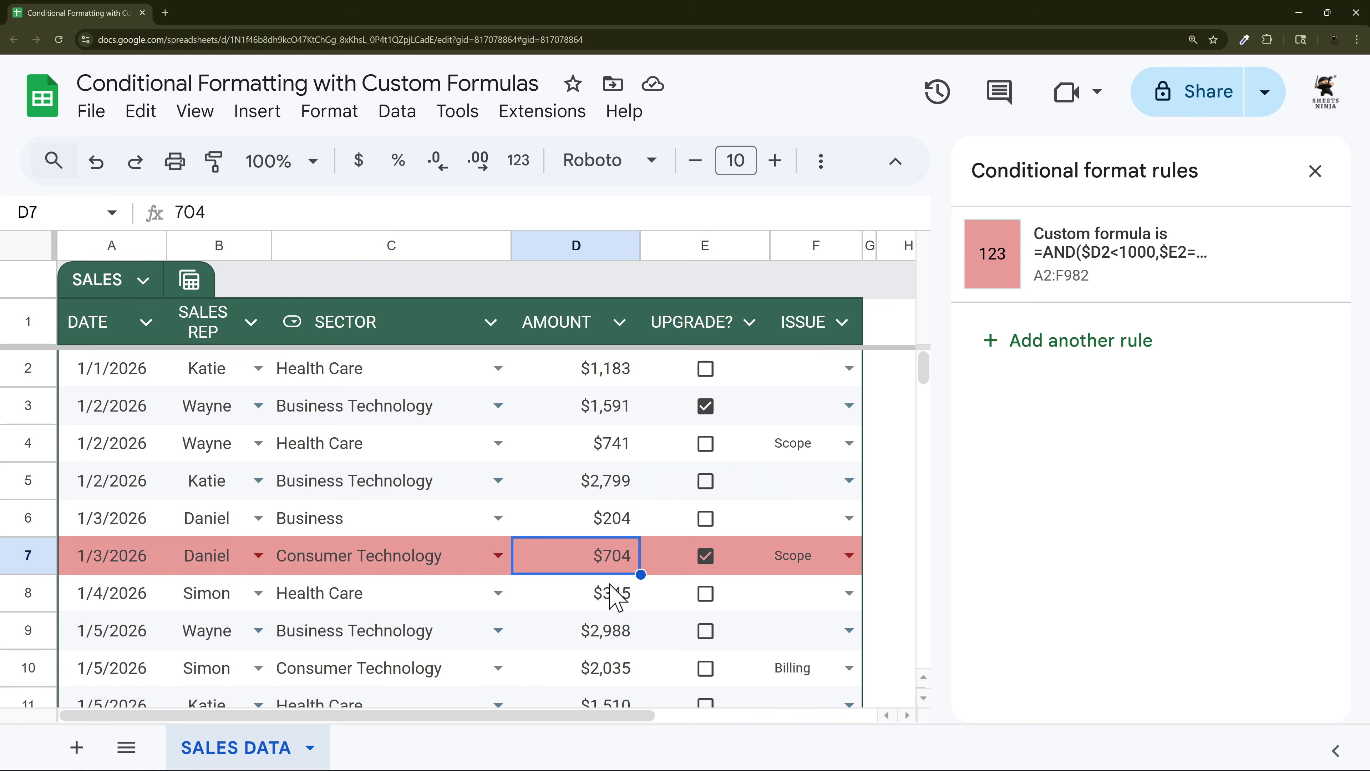
{"action": "left_click", "coordinate": [737, 569]}
{"action": "left_click", "coordinate": [820, 565]}
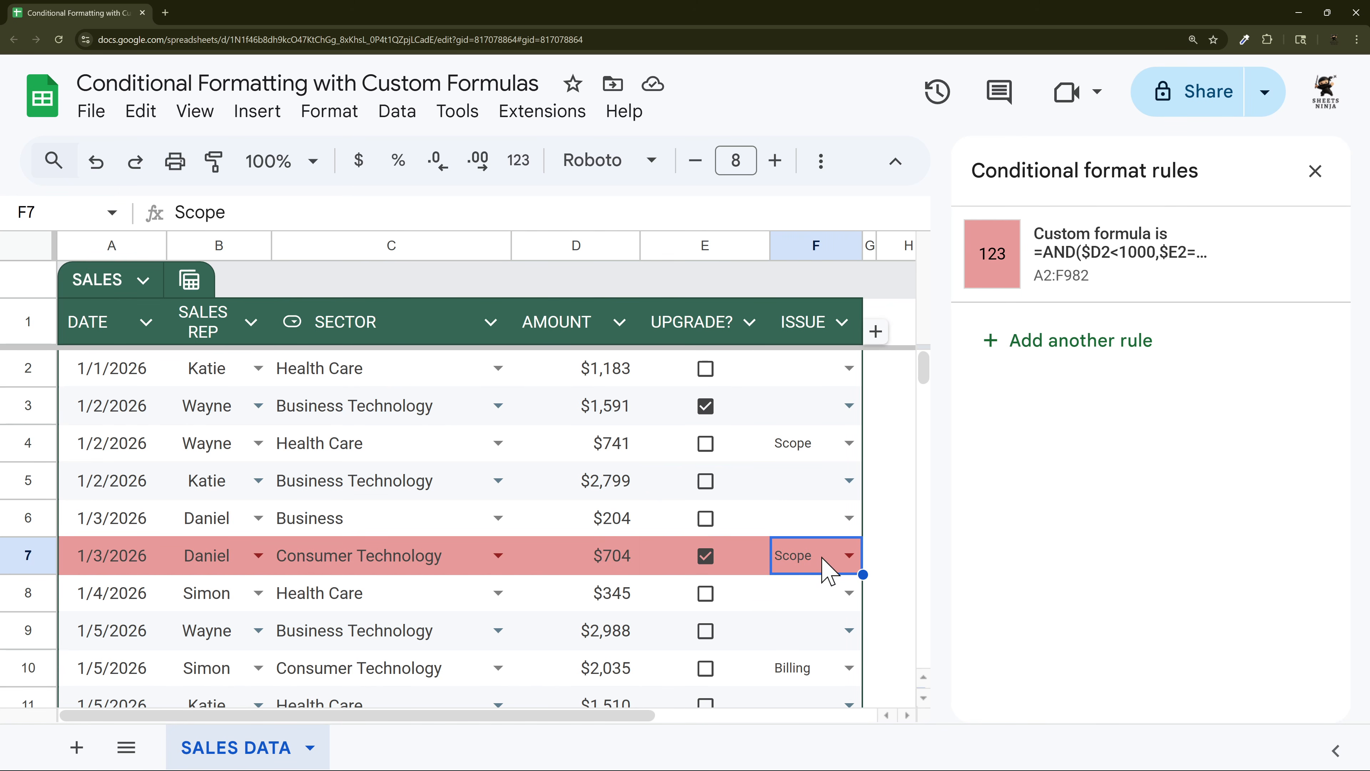
Step: Test the rule by setting row 5's issue to Billing with Upgrade ticked, and by ticking and clearing Upgrade in row 4
{"action": "left_click", "coordinate": [706, 482]}
{"action": "left_click", "coordinate": [706, 482]}
{"action": "left_click", "coordinate": [849, 480]}
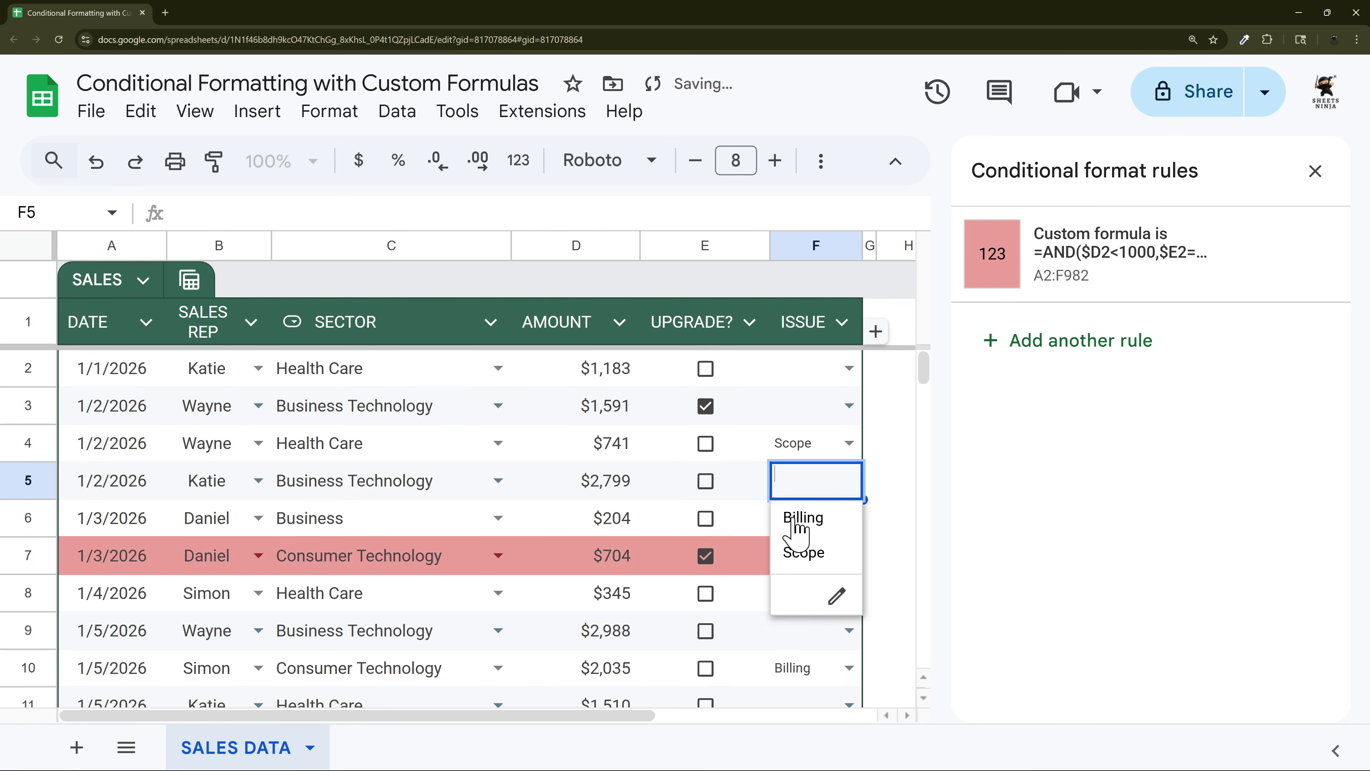
{"action": "left_click", "coordinate": [799, 518]}
{"action": "left_click", "coordinate": [706, 482]}
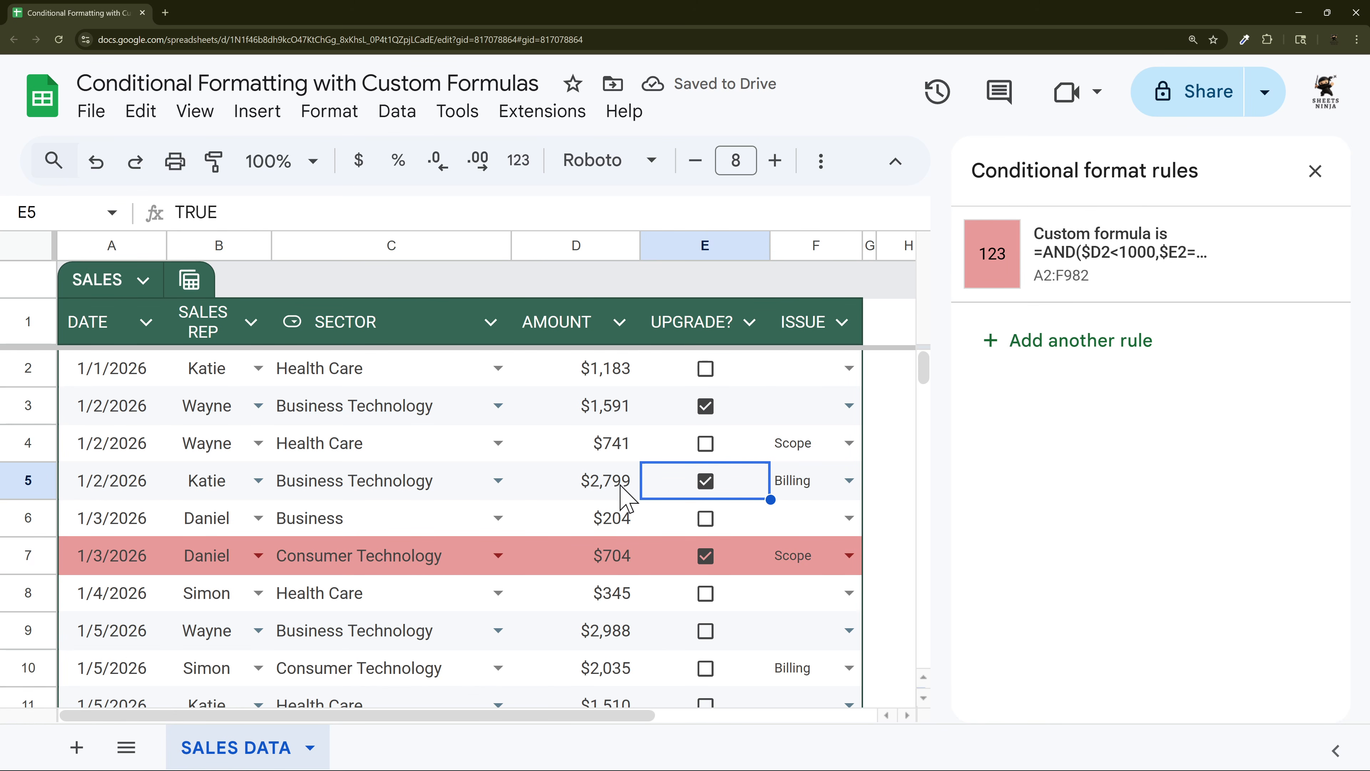
{"action": "left_click", "coordinate": [705, 443]}
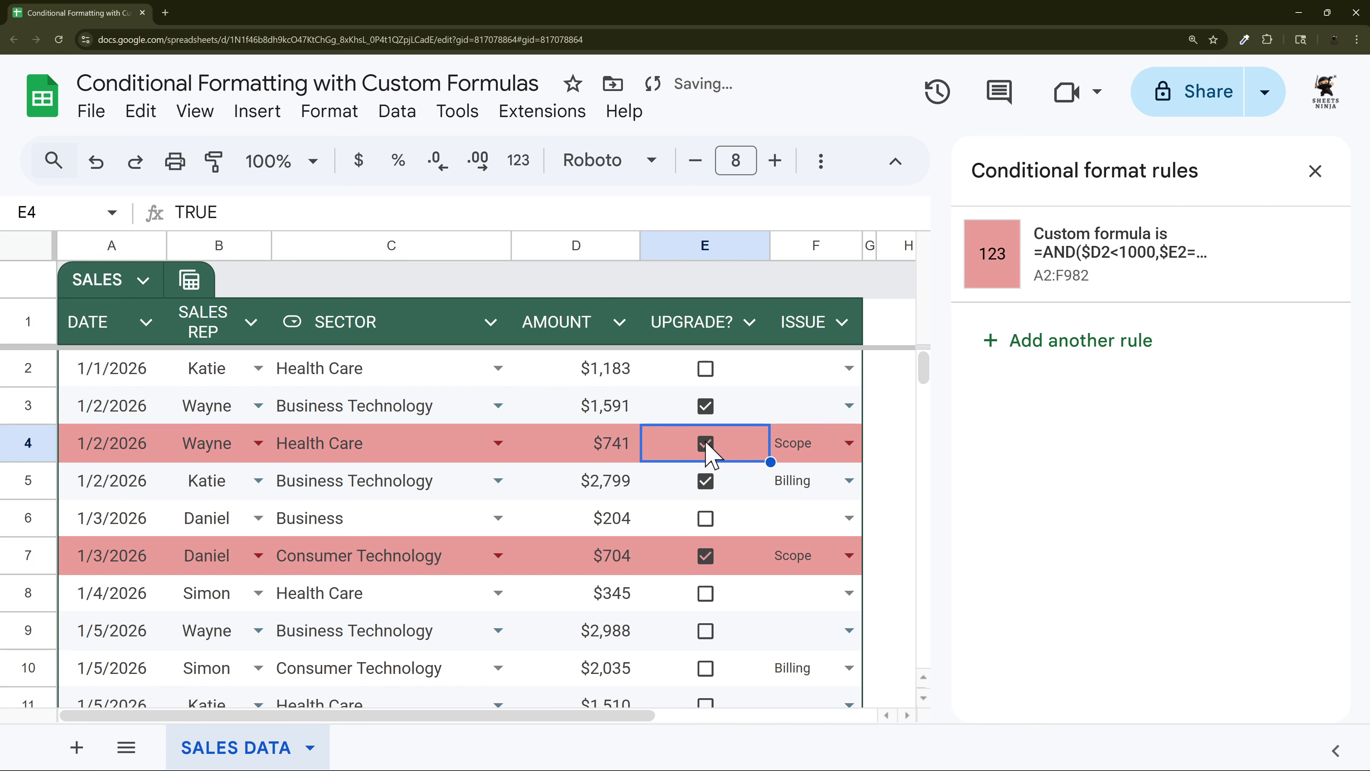
{"action": "left_click", "coordinate": [706, 442]}
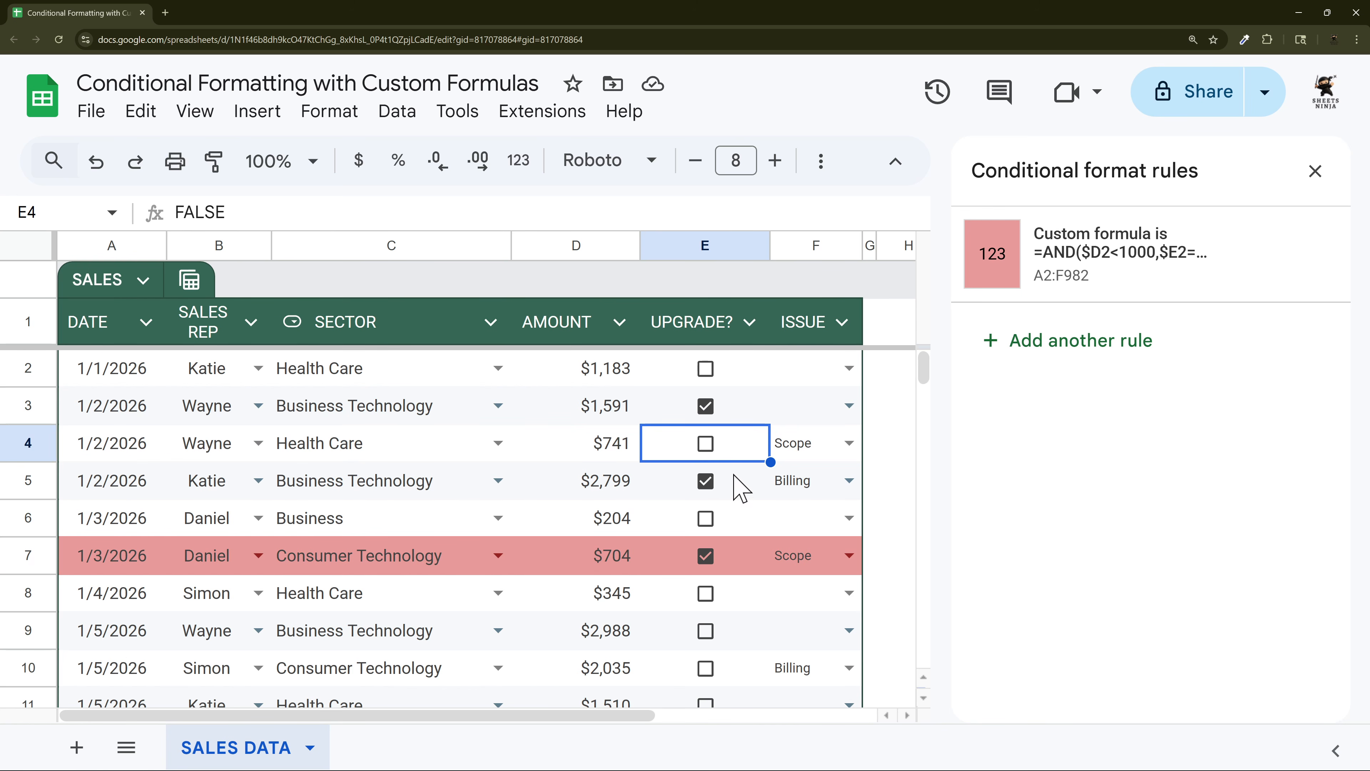
Step: Add the sector condition $C2="Health Care" at the start of the rule's AND formula and save the rule
{"action": "left_click", "coordinate": [1109, 270]}
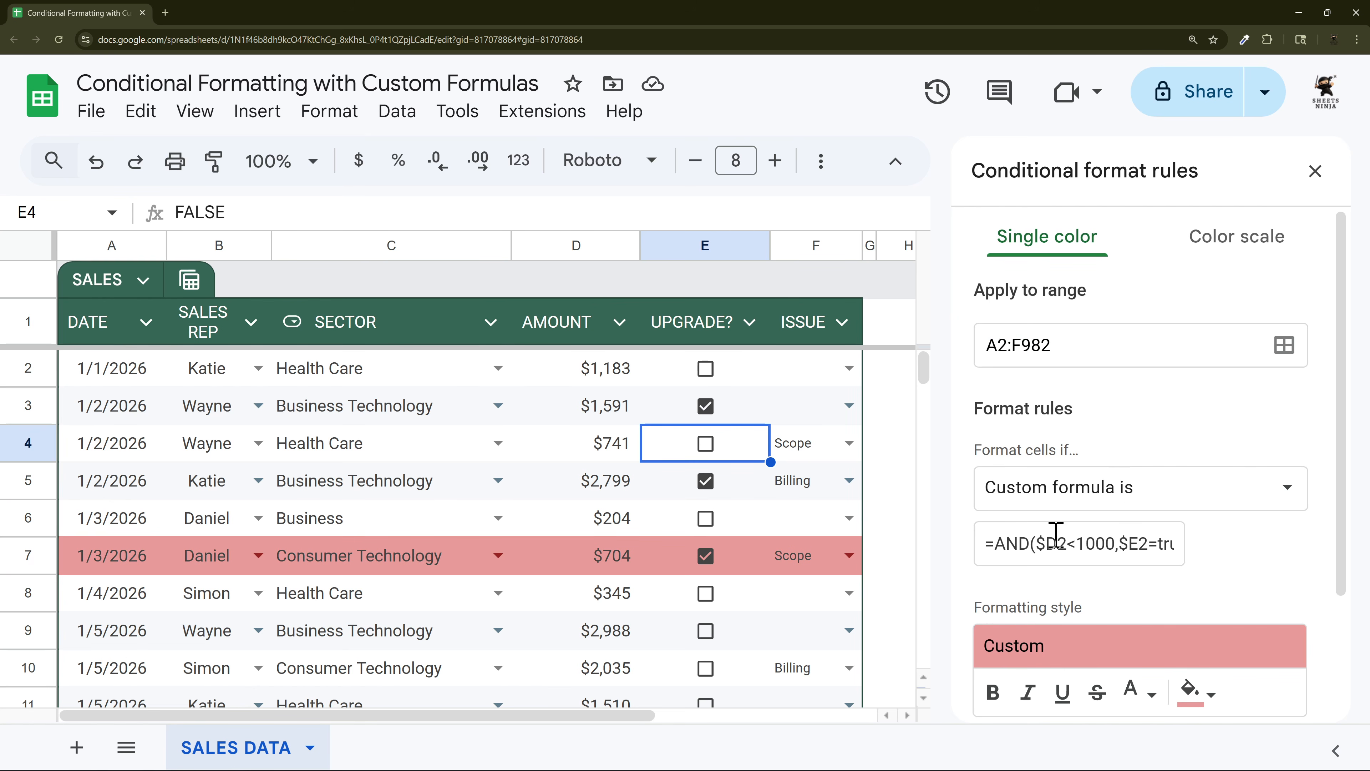
{"action": "left_click", "coordinate": [1039, 546]}
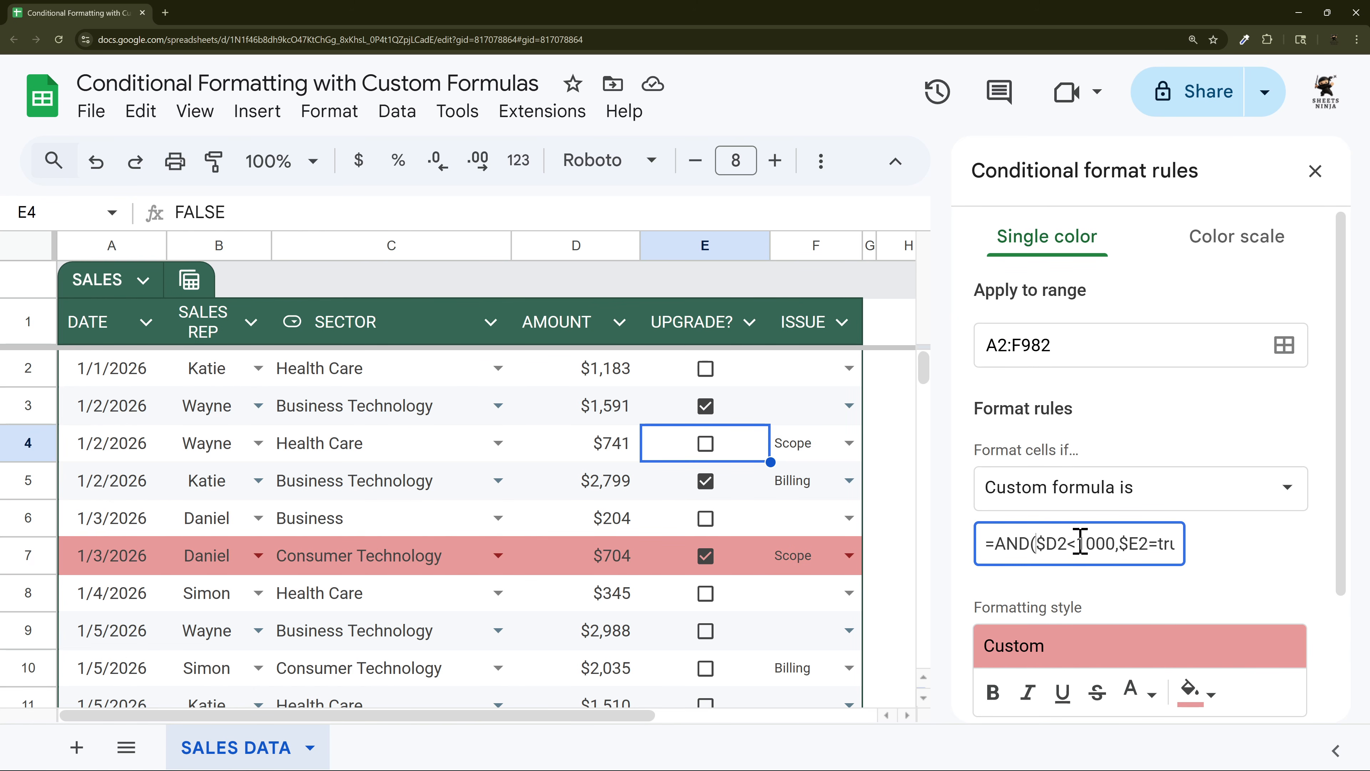
{"action": "left_click_drag", "start_coordinate": [1068, 543], "coordinate": [1094, 546]}
{"action": "left_click", "coordinate": [1160, 545]}
{"action": "key", "text": "End"}
{"action": "key", "text": "Home"}
{"action": "type", "text": "$"}
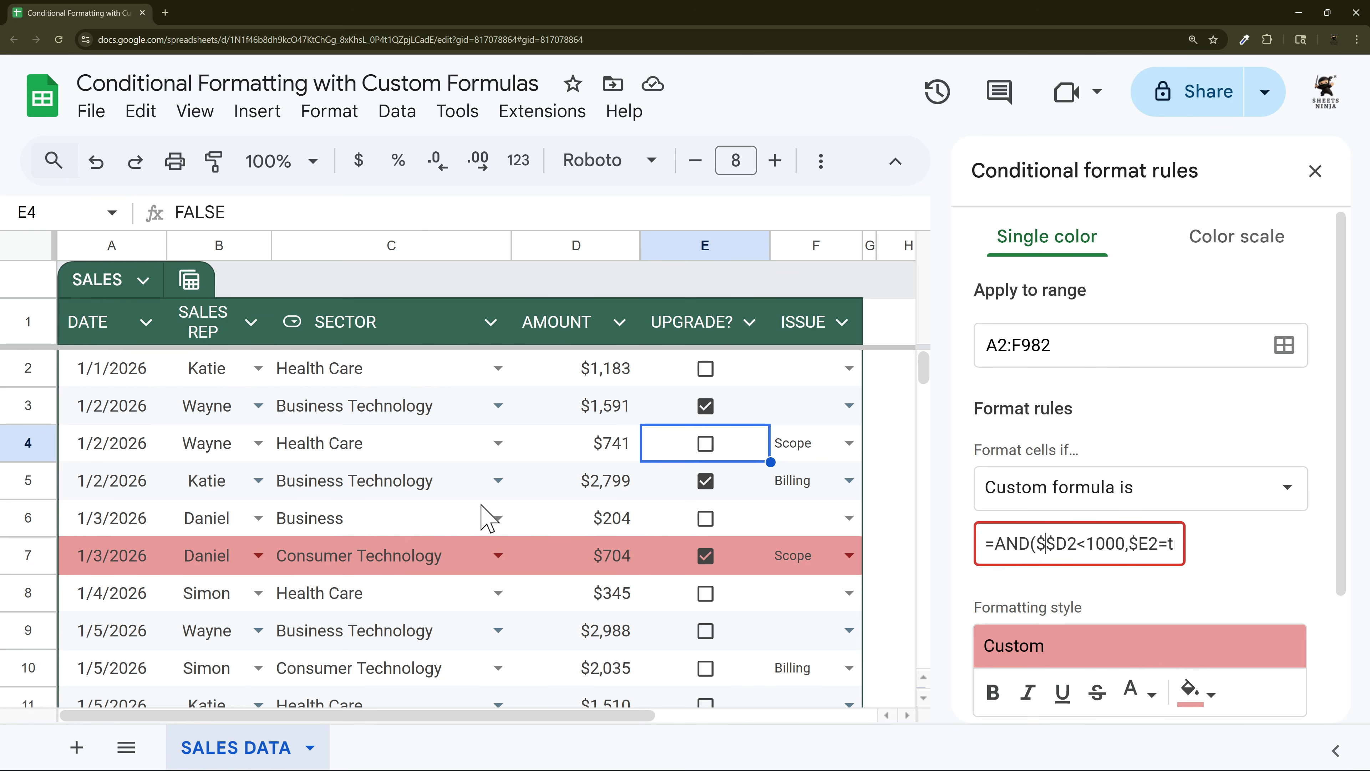
{"action": "type", "text": "C2"}
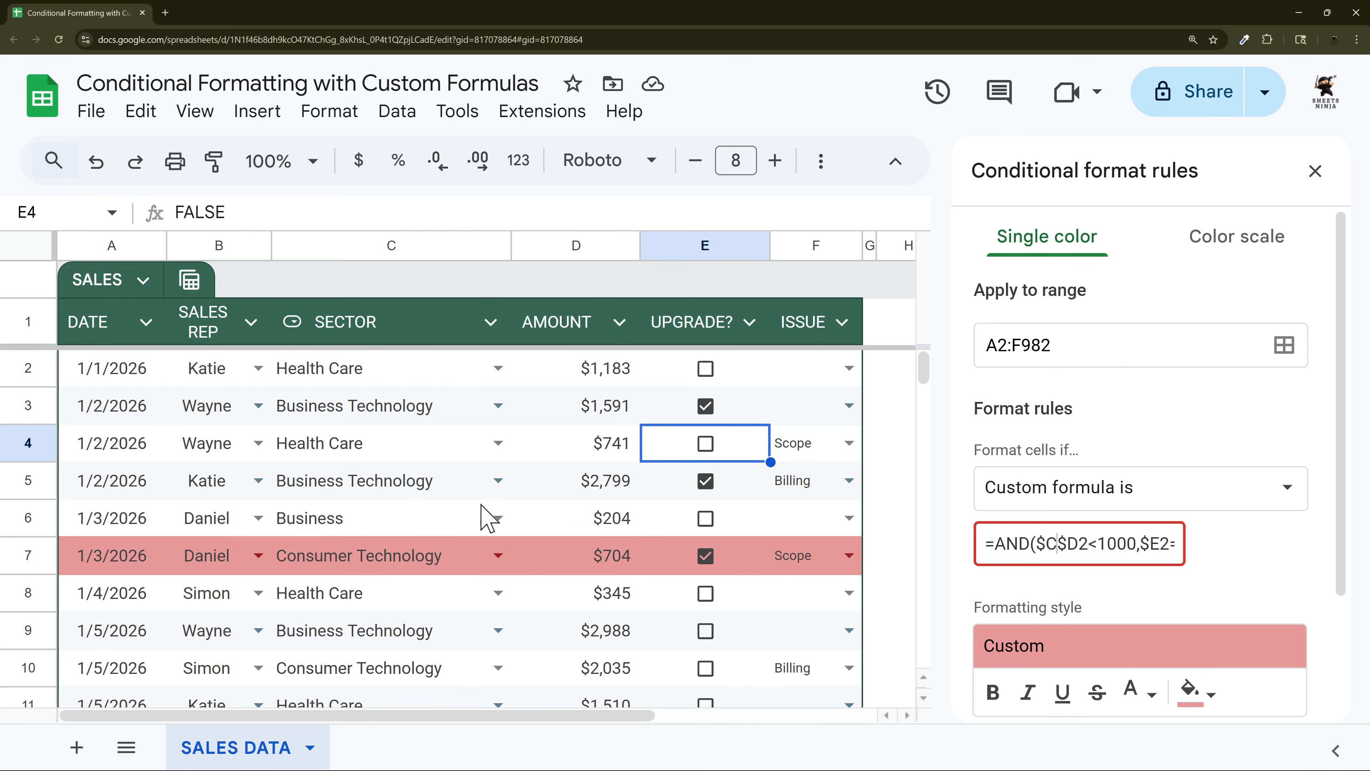
{"action": "type", "text": ","}
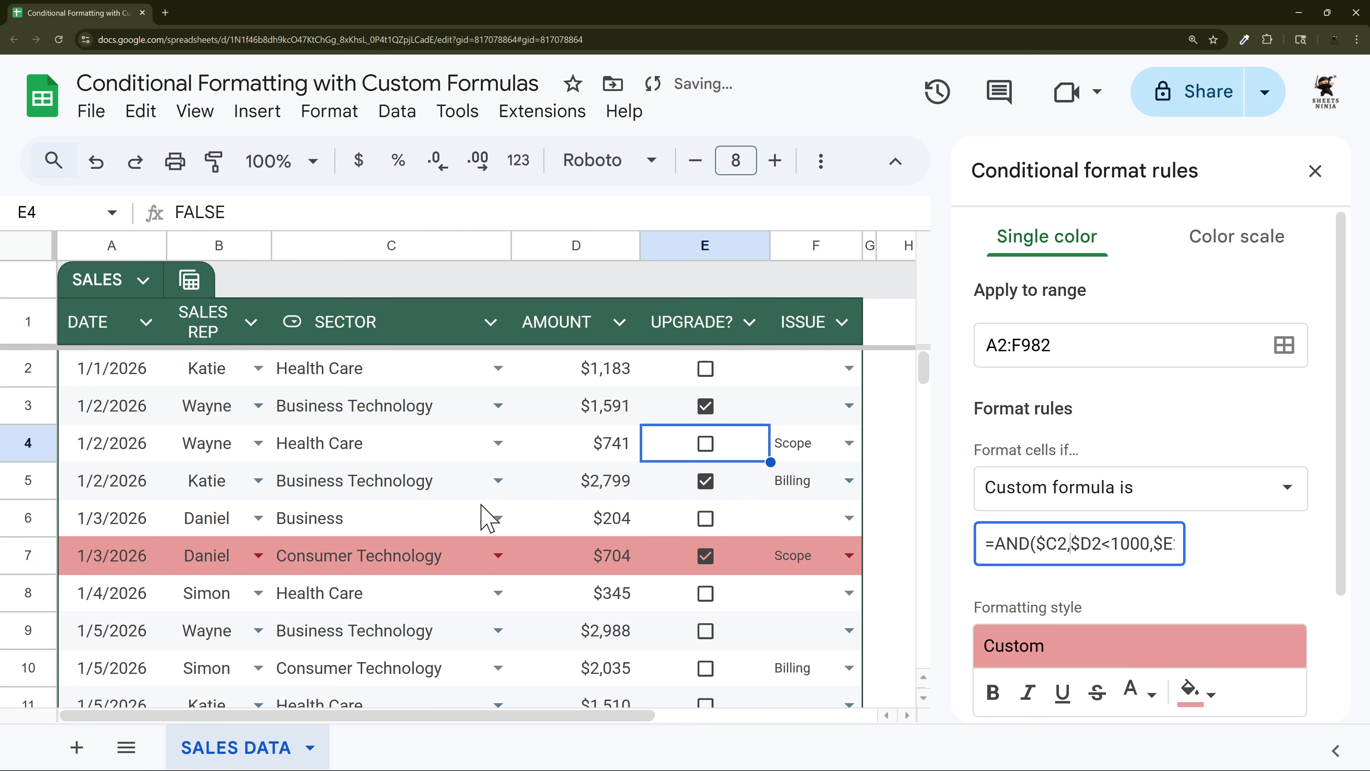
{"action": "key", "text": "BackSpace"}
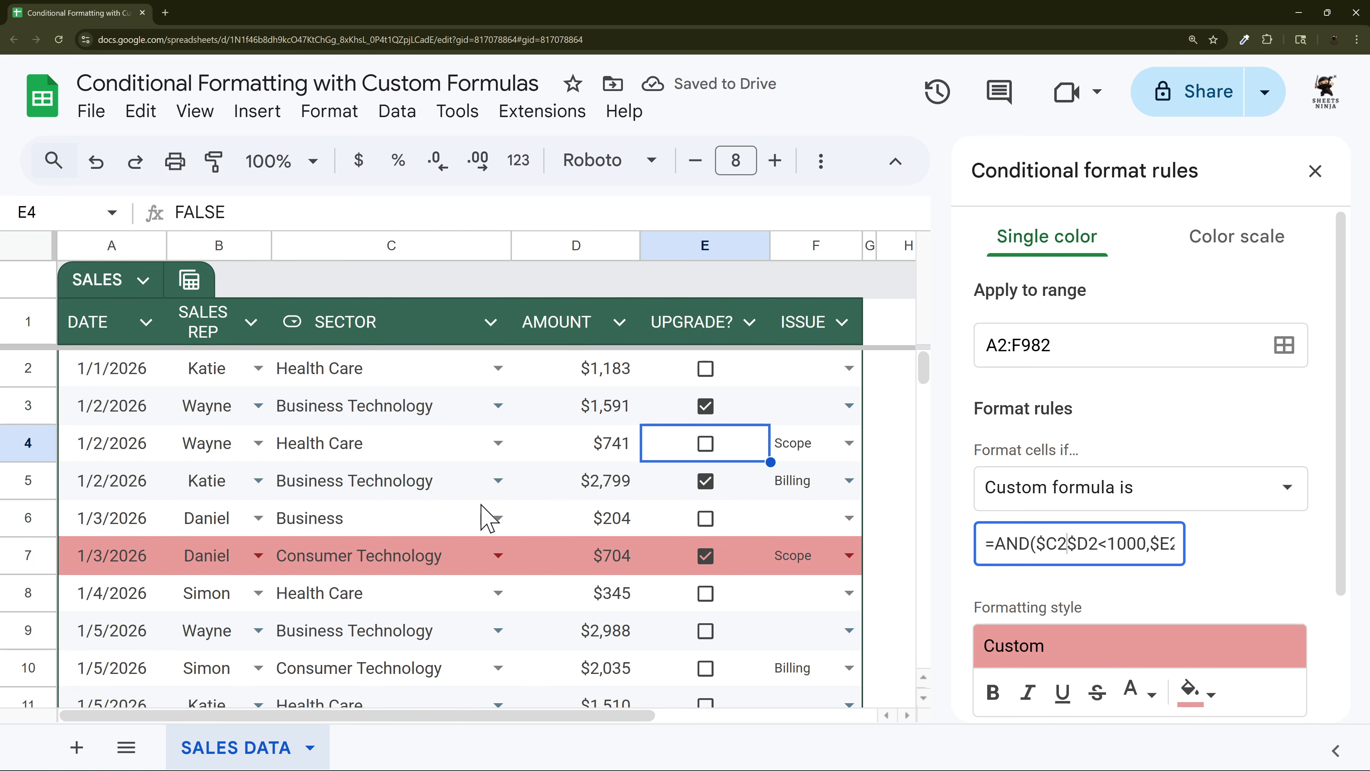
{"action": "type", "text": "=\"He"}
{"action": "type", "text": "alth Care\","}
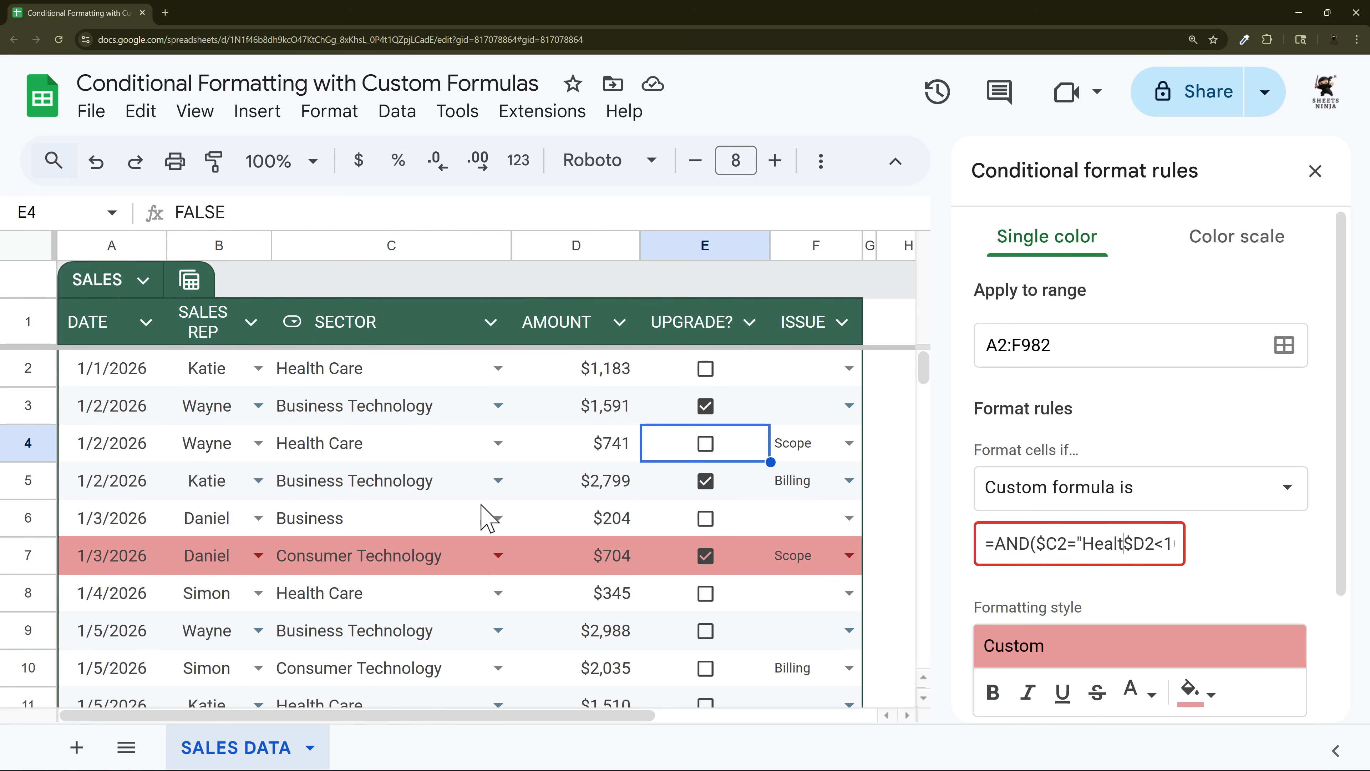
{"action": "key", "text": "End"}
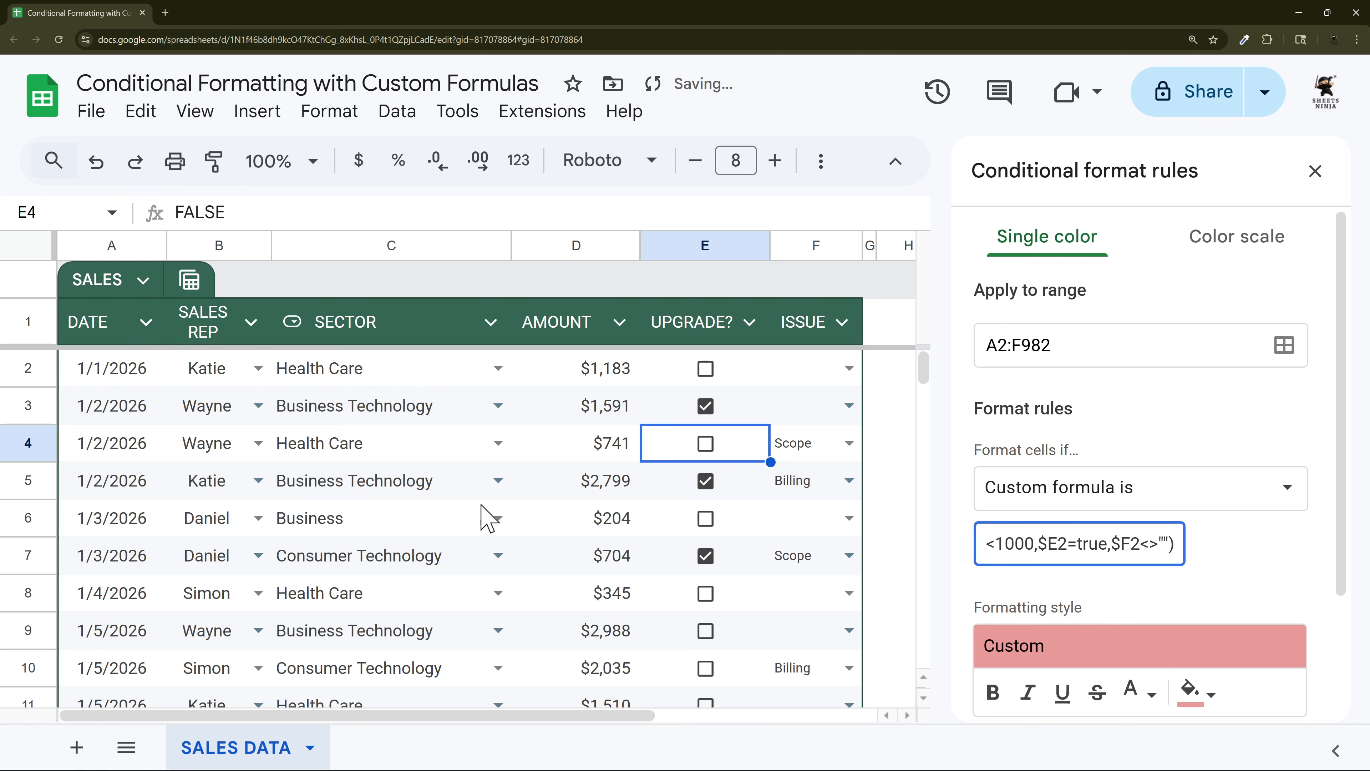
{"action": "scroll", "coordinate": [1245, 611], "scroll_direction": "down", "scroll_amount": 3}
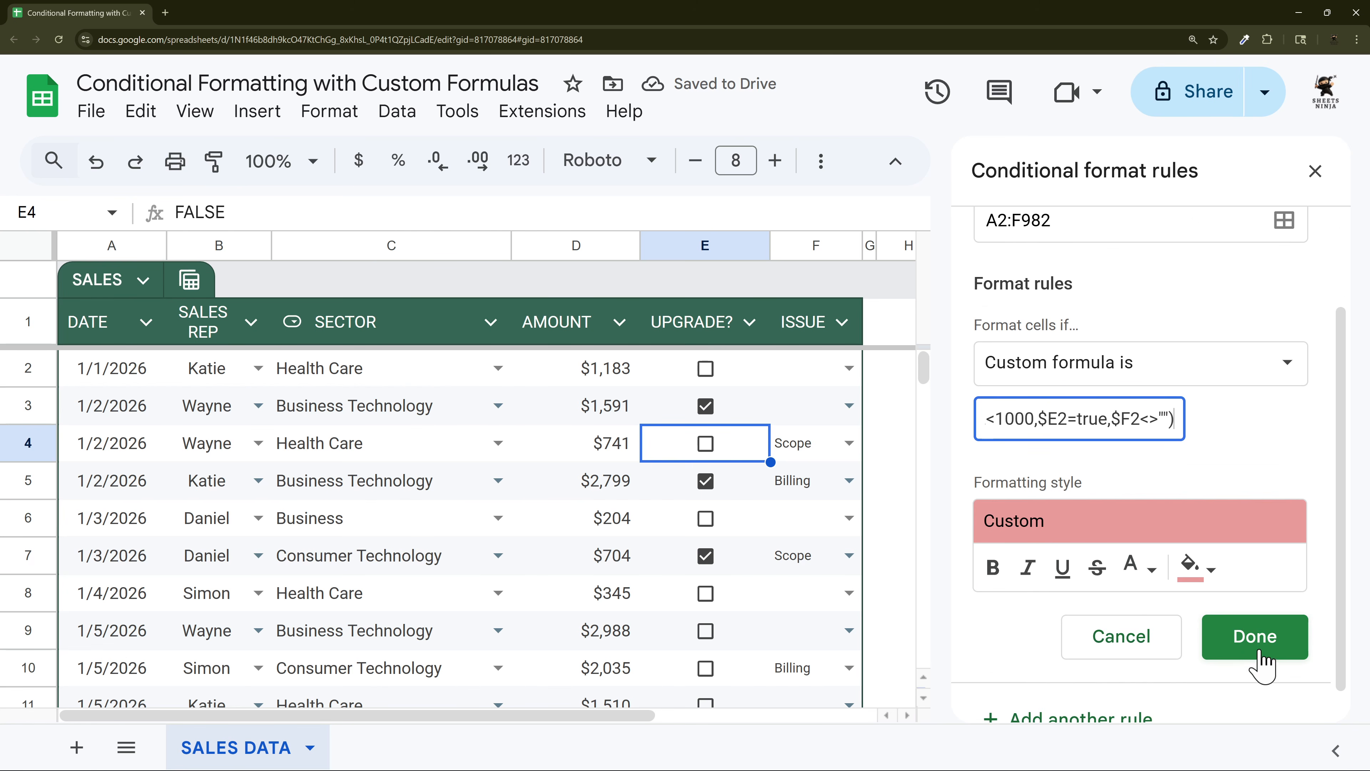
{"action": "left_click", "coordinate": [1255, 639]}
Step: Tick Upgrade in row 4 and check the row's sector, amount, upgrade and issue cells against the rule's conditions
{"action": "left_click", "coordinate": [705, 444]}
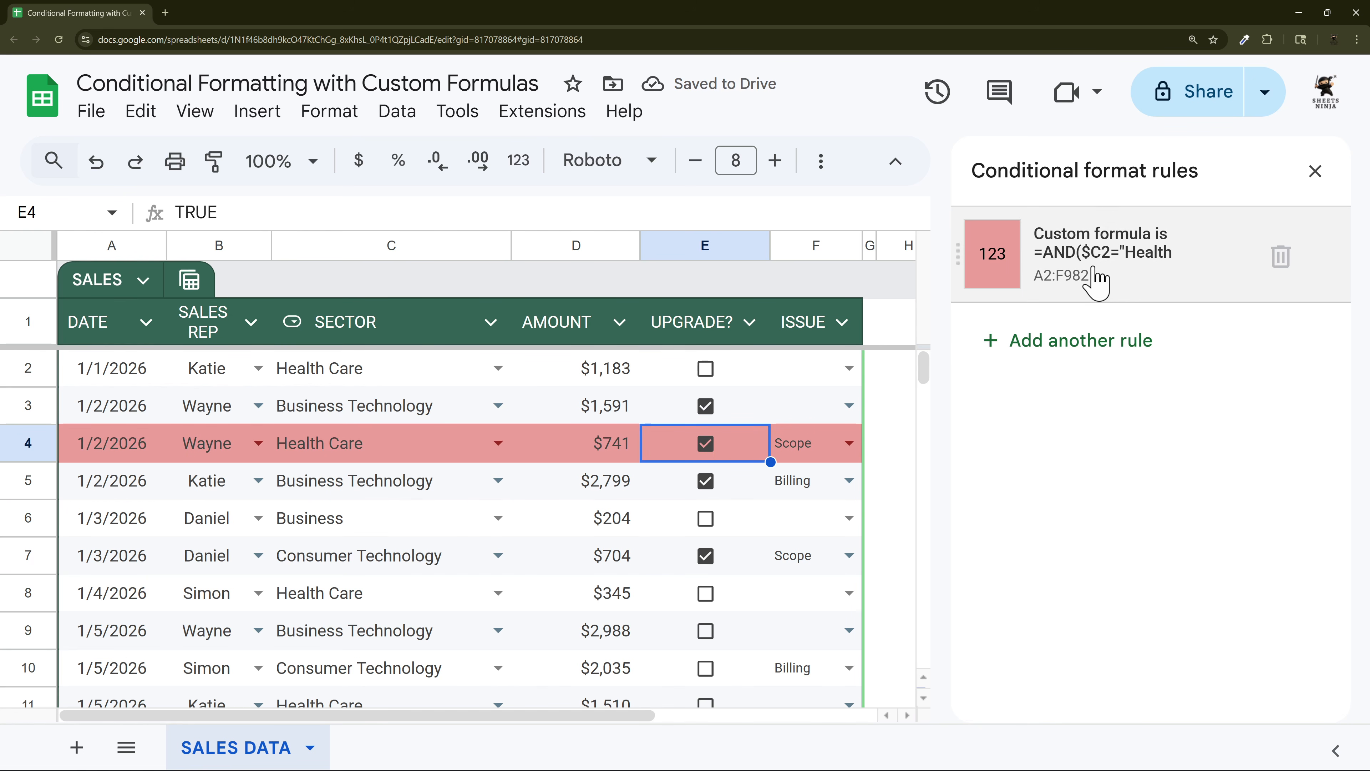
{"action": "scroll", "coordinate": [535, 582], "scroll_direction": "down", "scroll_amount": 2}
{"action": "scroll", "coordinate": [401, 474], "scroll_direction": "up", "scroll_amount": 2}
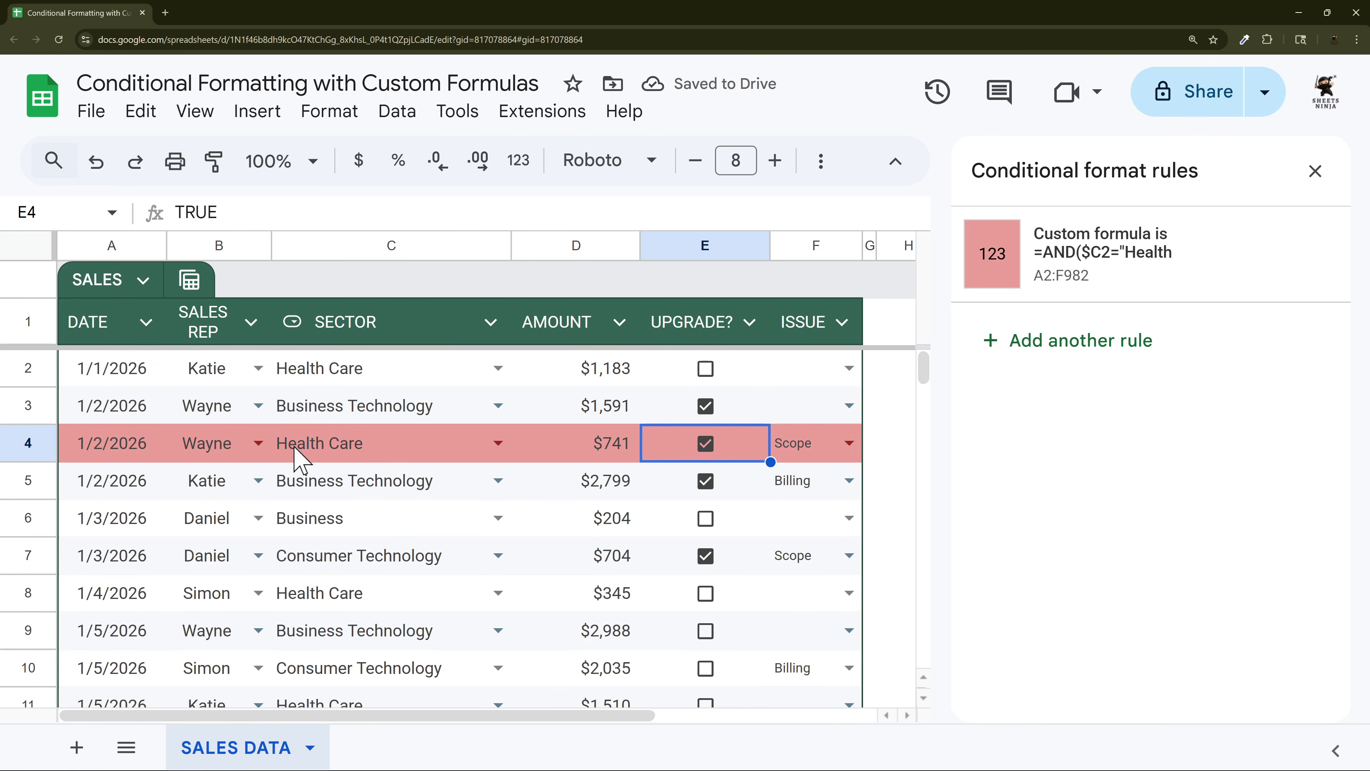
{"action": "left_click", "coordinate": [302, 456]}
{"action": "left_click", "coordinate": [612, 448]}
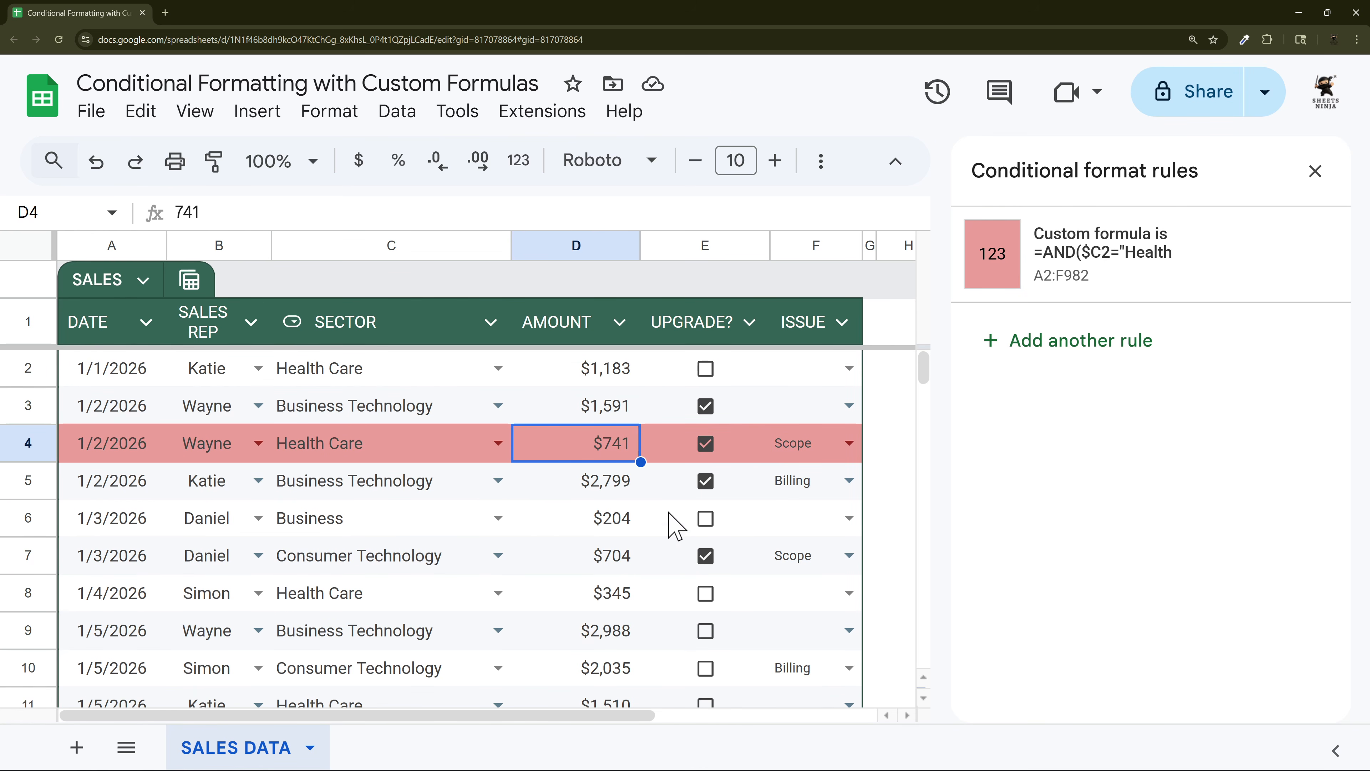
{"action": "left_click", "coordinate": [682, 456]}
{"action": "left_click", "coordinate": [810, 451]}
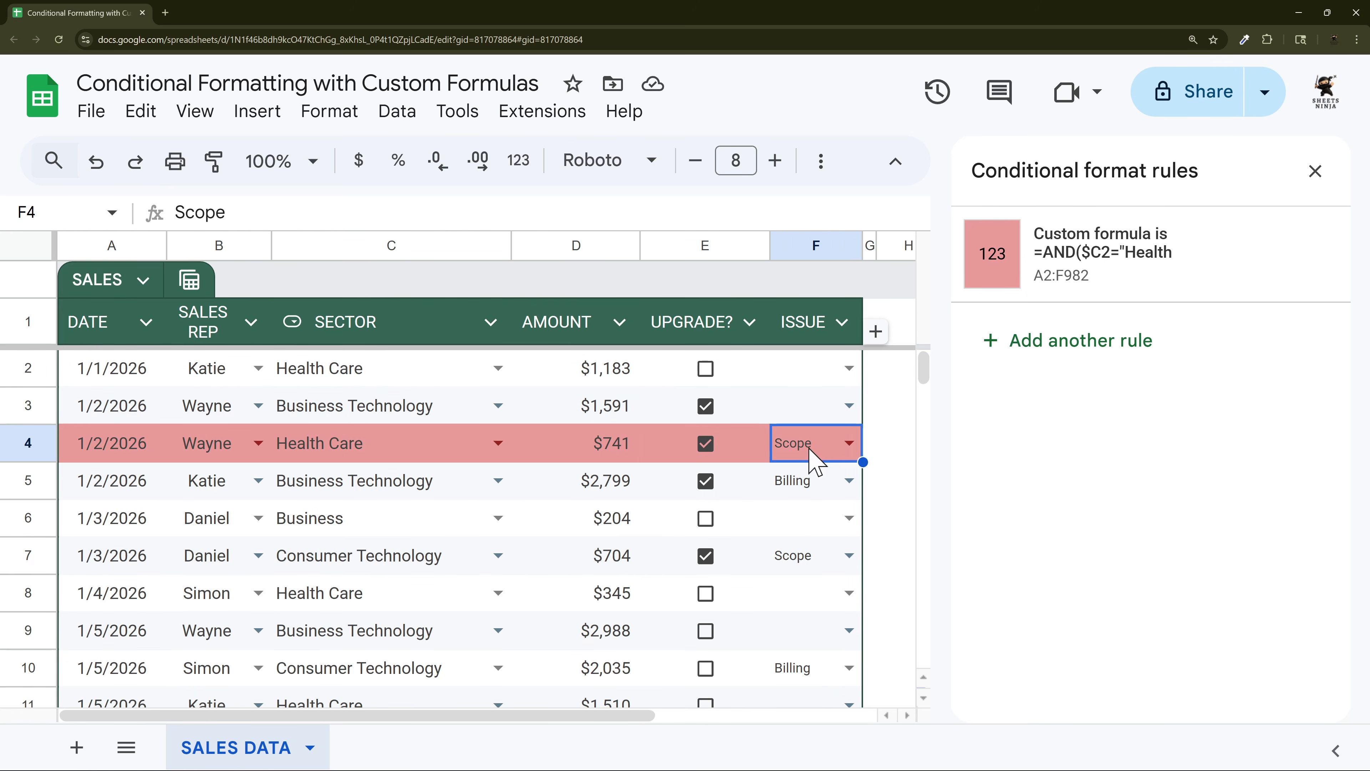
Step: Clear the issue in row 4 and set it to Billing to test the rule
{"action": "key", "text": "Delete"}
{"action": "left_click", "coordinate": [849, 443]}
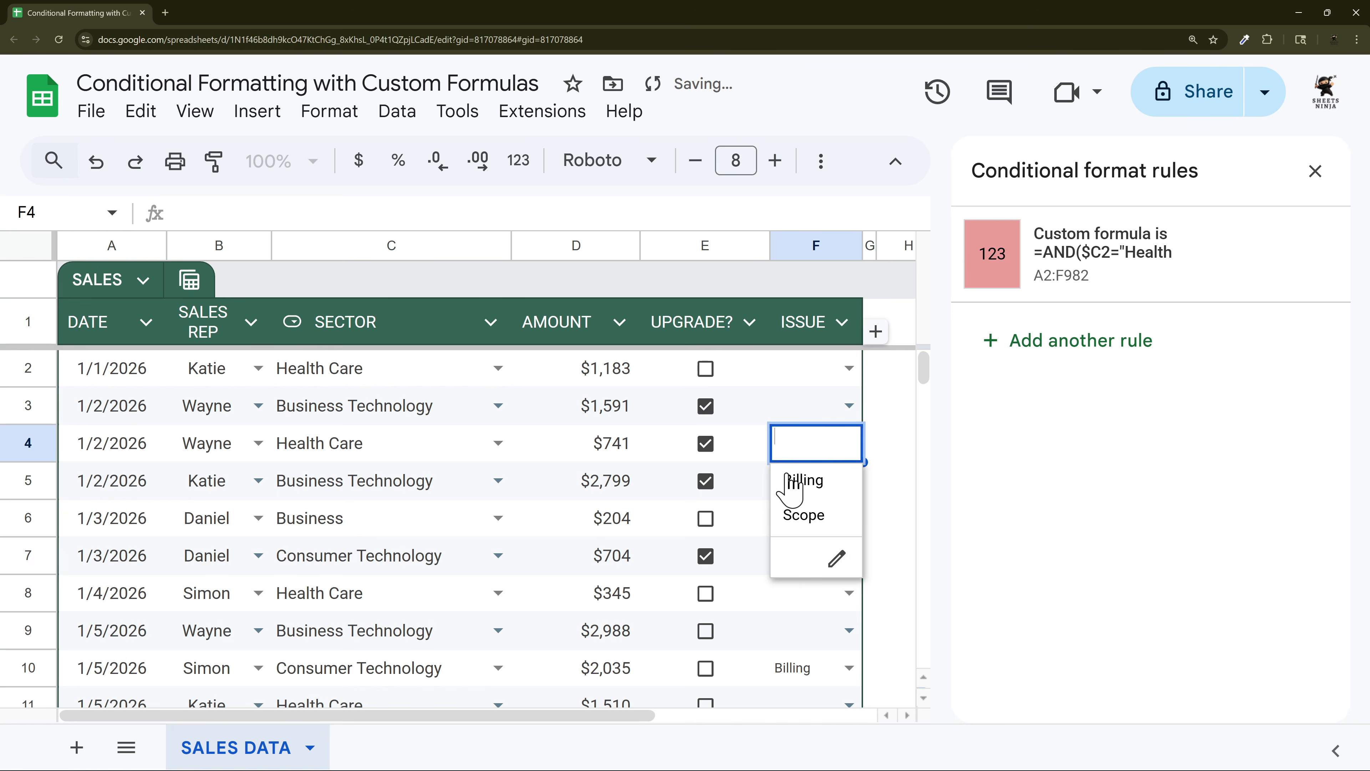
{"action": "left_click", "coordinate": [791, 479]}
Step: Test the rule by setting row 4's amount to 1200, and undo the change
{"action": "left_click", "coordinate": [592, 453]}
{"action": "type", "text": "1200"}
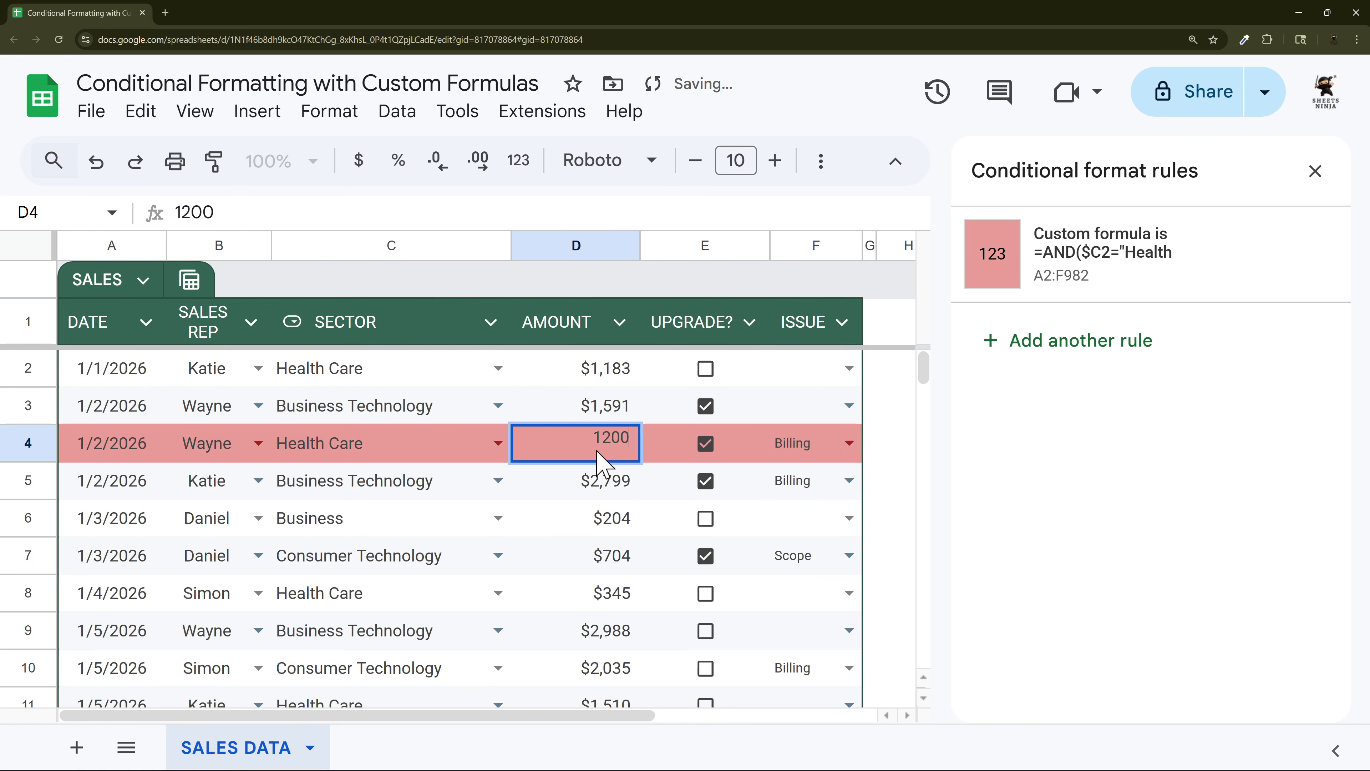
{"action": "key", "text": "Return"}
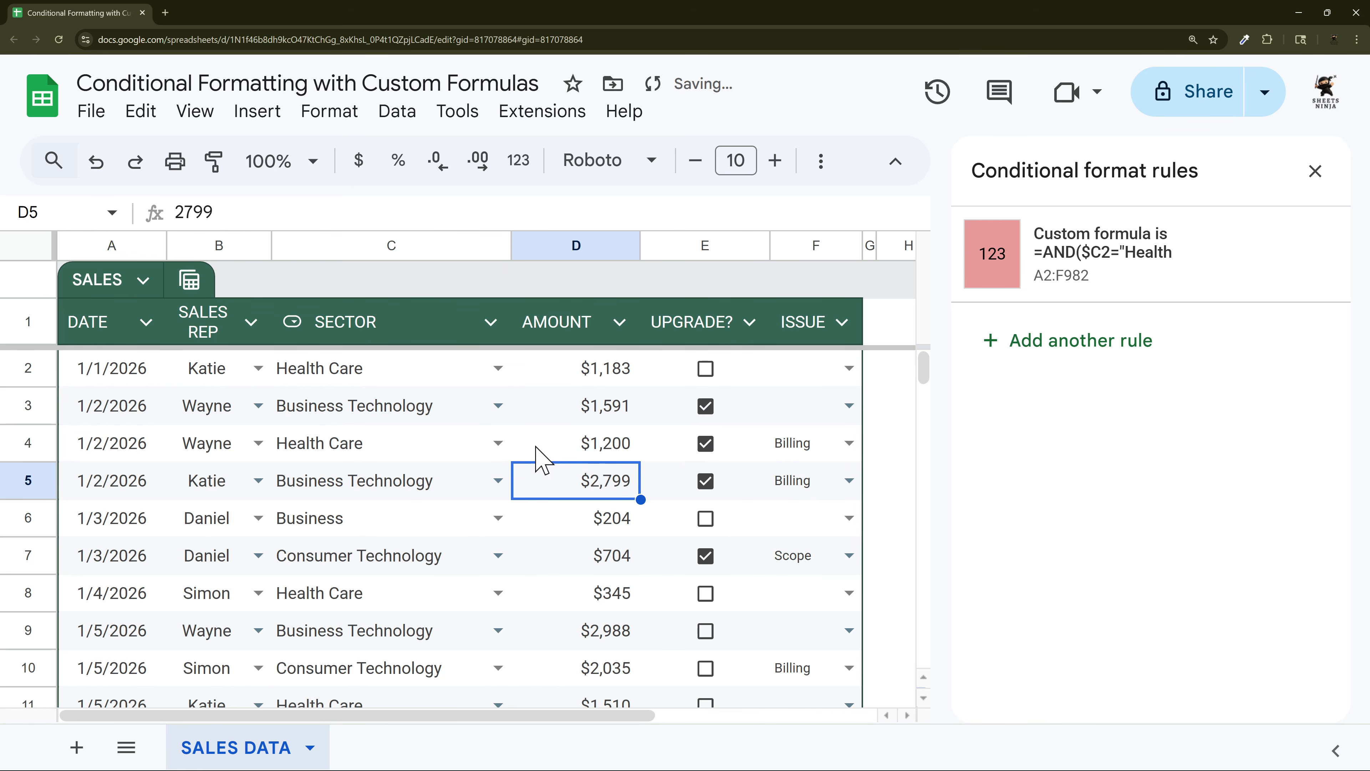
{"action": "key", "text": "ctrl+z"}
Step: Test the rule by setting row 4's sector to Business Technology, and undo the change
{"action": "left_click", "coordinate": [498, 444]}
{"action": "left_click", "coordinate": [326, 480]}
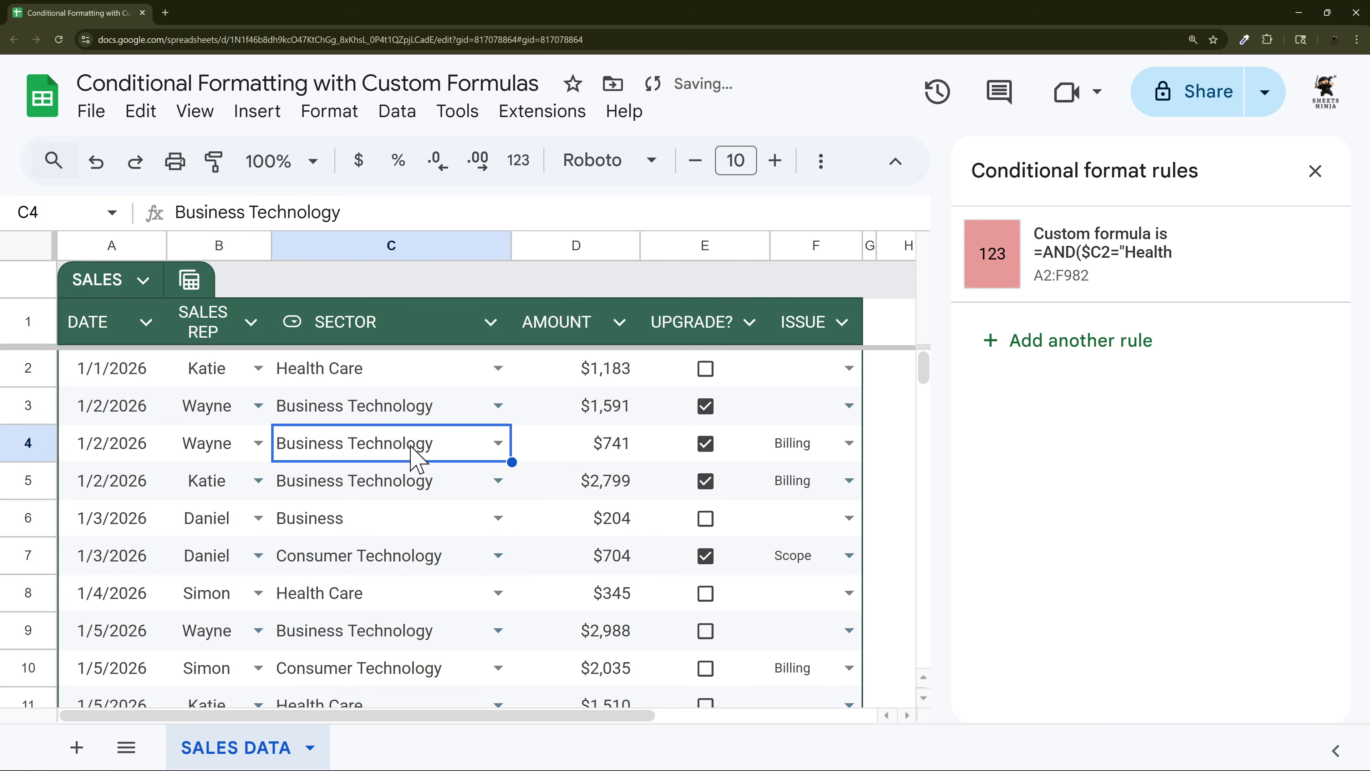
{"action": "key", "text": "ctrl+z"}
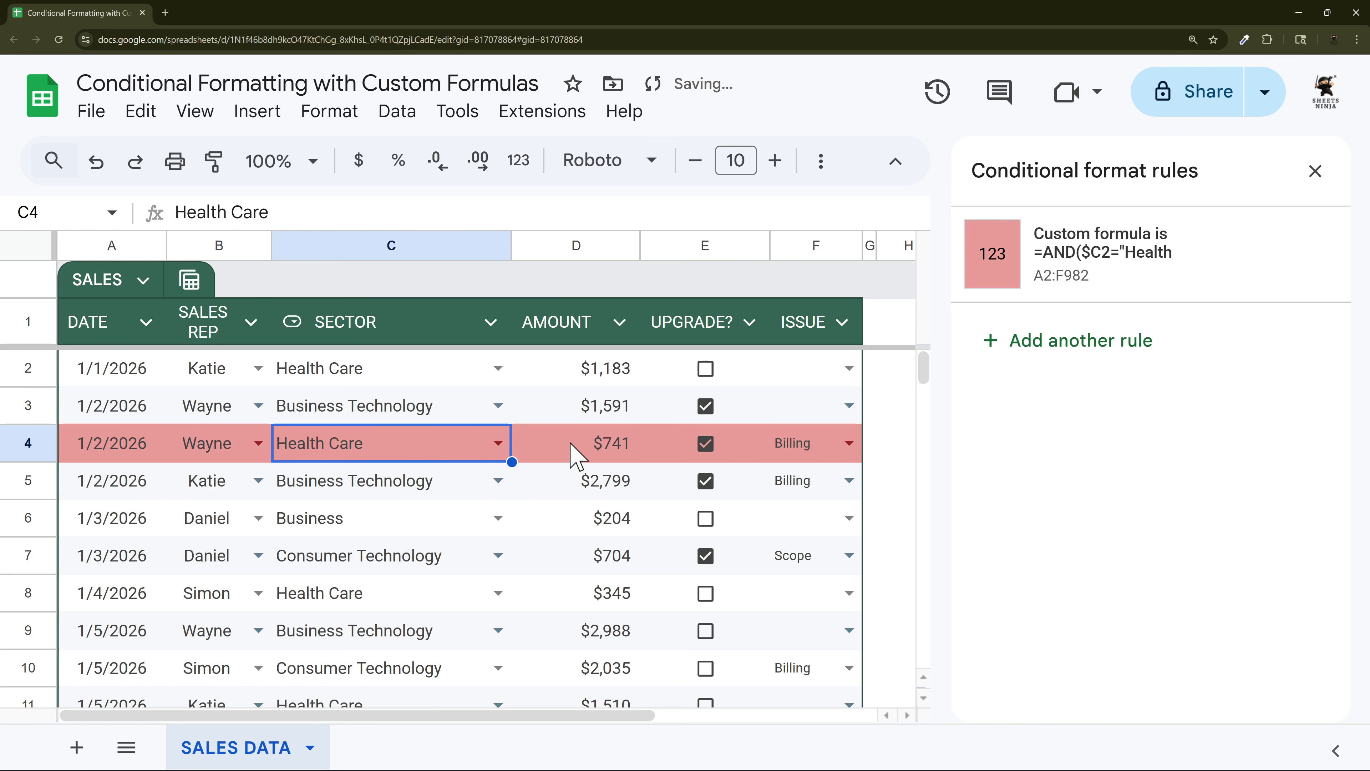
Step: Remove the sector and amount conditions from the rule's formula, leaving =AND($E2=true,$F2<>"")
{"action": "left_click", "coordinate": [1086, 282]}
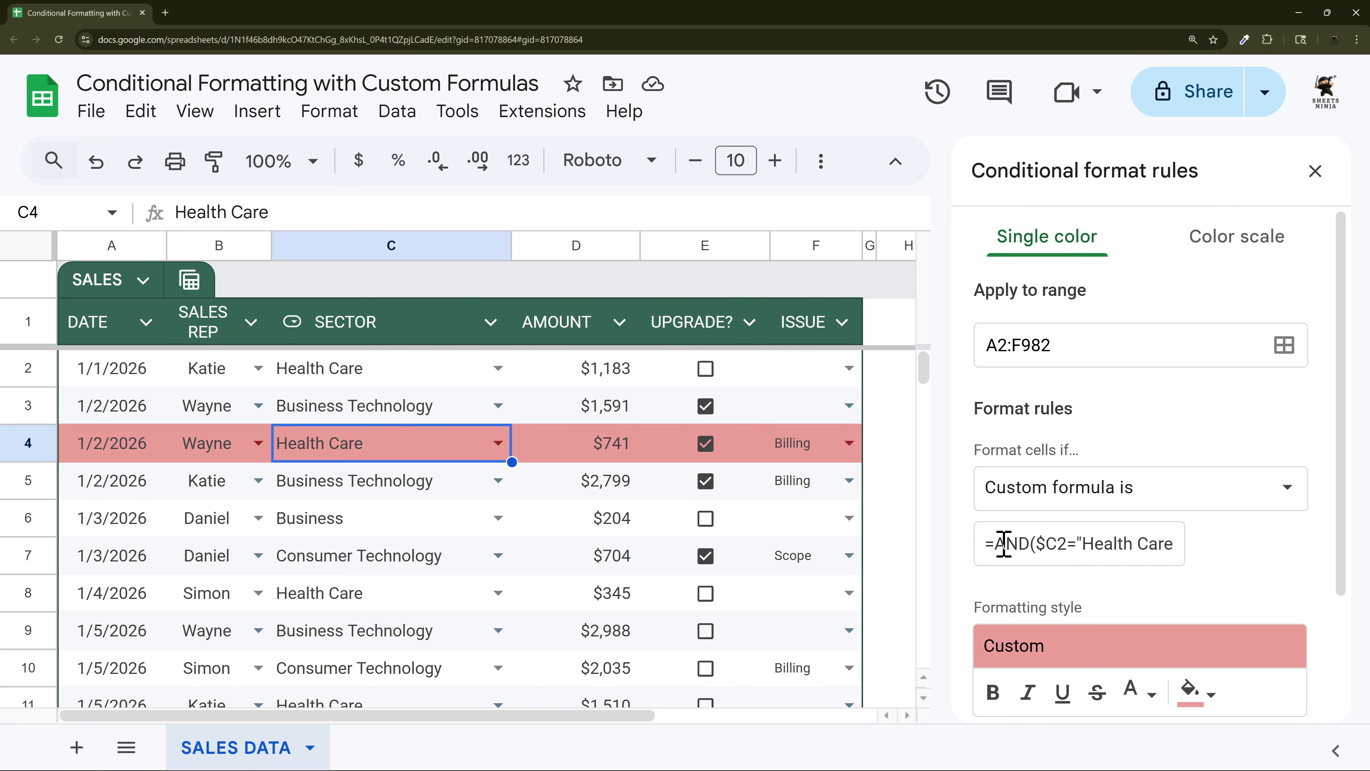
{"action": "left_click_drag", "start_coordinate": [999, 543], "coordinate": [1028, 543]}
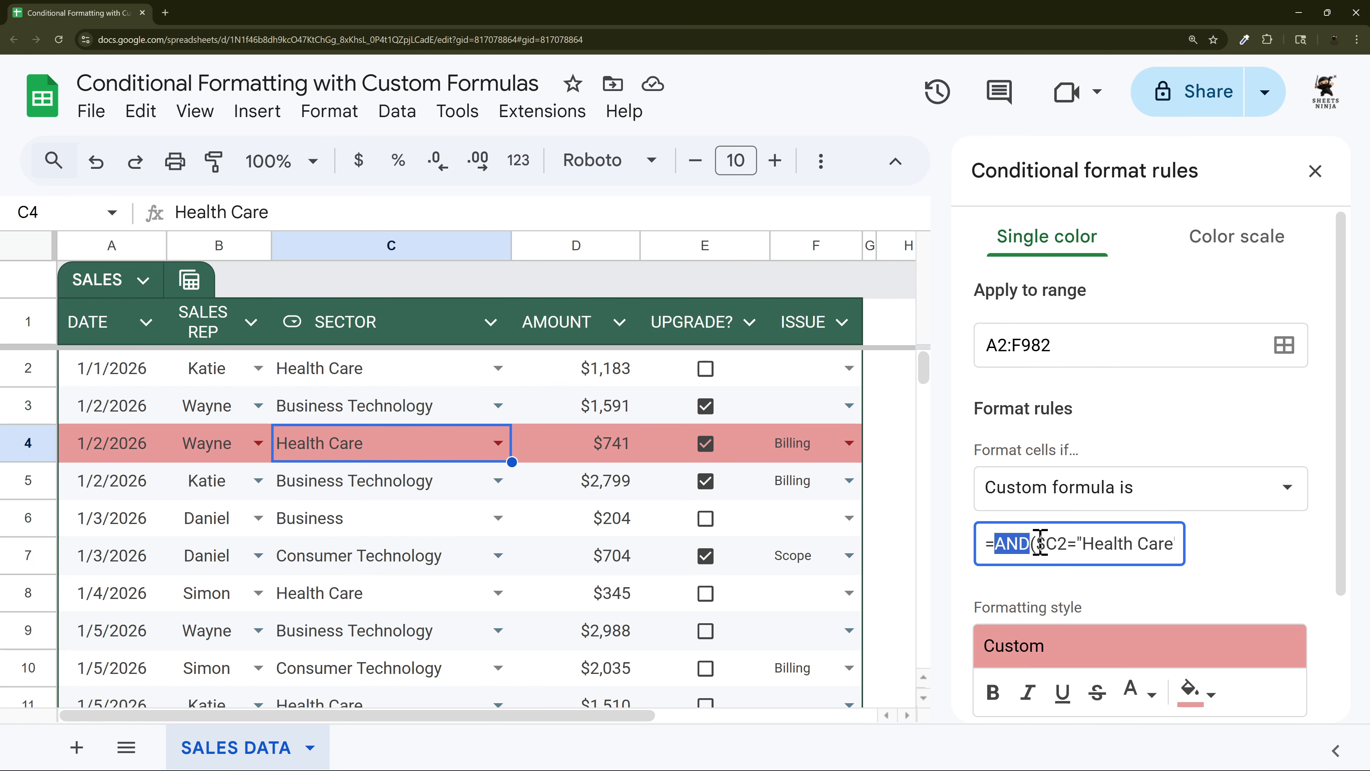
{"action": "left_click_drag", "start_coordinate": [1038, 542], "coordinate": [1244, 557]}
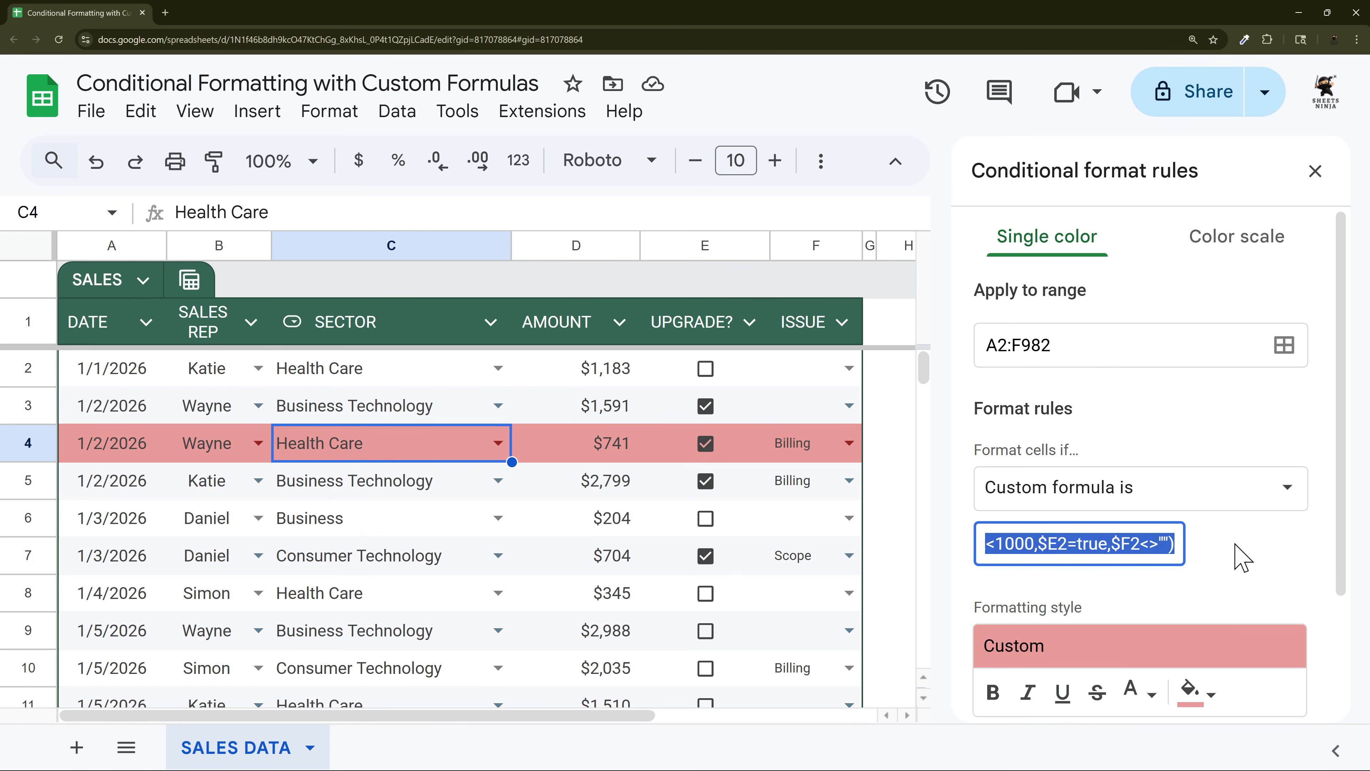
{"action": "left_click", "coordinate": [1085, 540]}
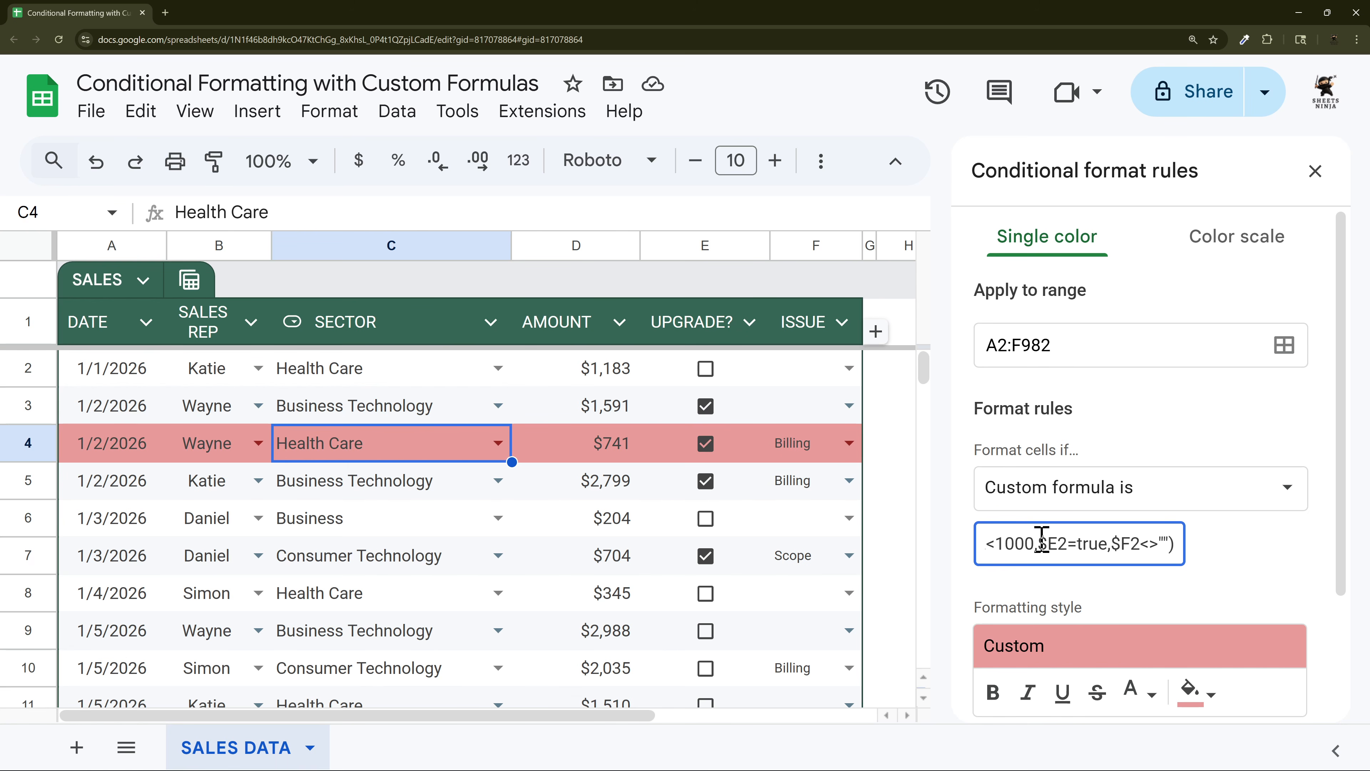
{"action": "key", "text": "Home"}
{"action": "key", "text": "Right"}
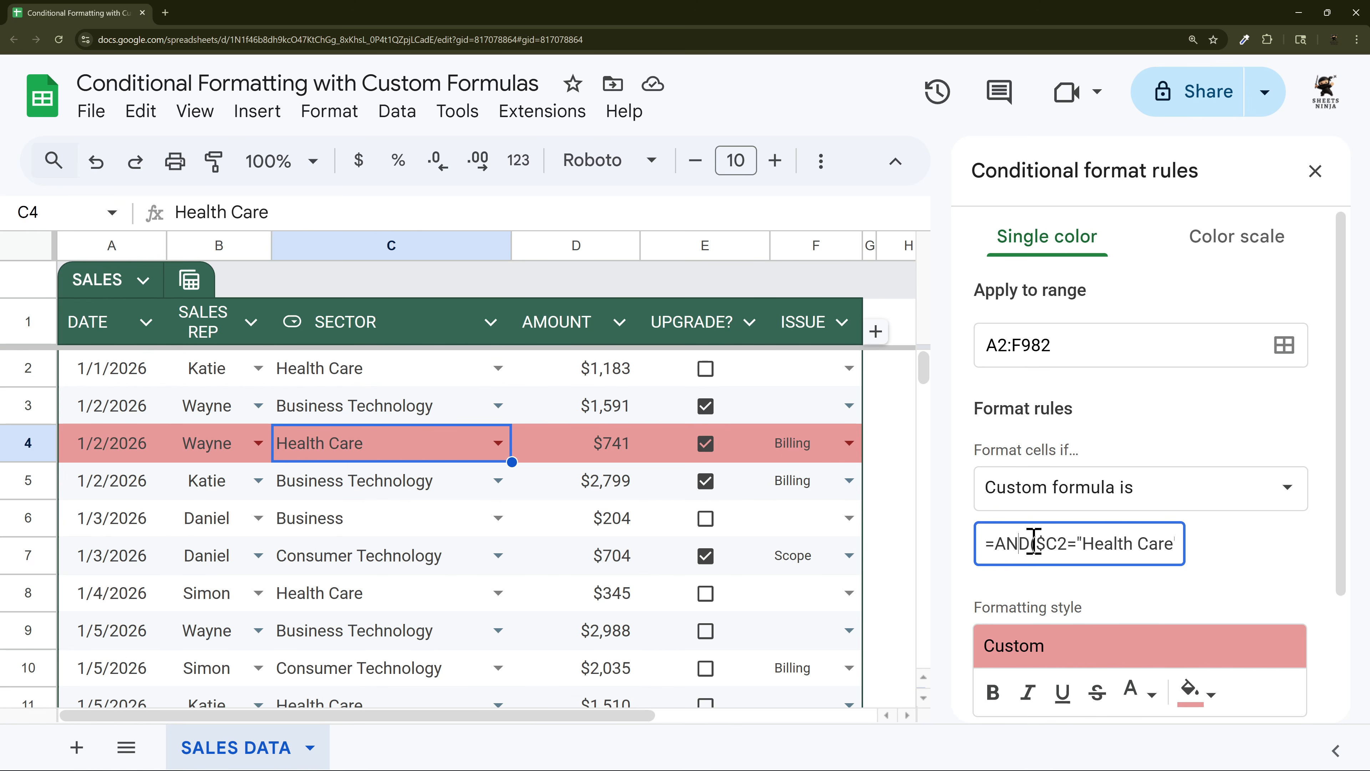
{"action": "key", "text": "Delete"}
{"action": "key", "text": "Delete"}
{"action": "key", "text": "Delete"}
{"action": "key", "text": "Delete"}
{"action": "key", "text": "Delete"}
{"action": "key", "text": "Delete"}
{"action": "key", "text": "Delete"}
{"action": "key", "text": "Delete"}
{"action": "key", "text": "Delete"}
{"action": "key", "text": "Delete"}
{"action": "key", "text": "Delete"}
{"action": "key", "text": "Delete"}
{"action": "key", "text": "Delete"}
{"action": "key", "text": "Delete"}
{"action": "key", "text": "Delete"}
{"action": "key", "text": "Delete"}
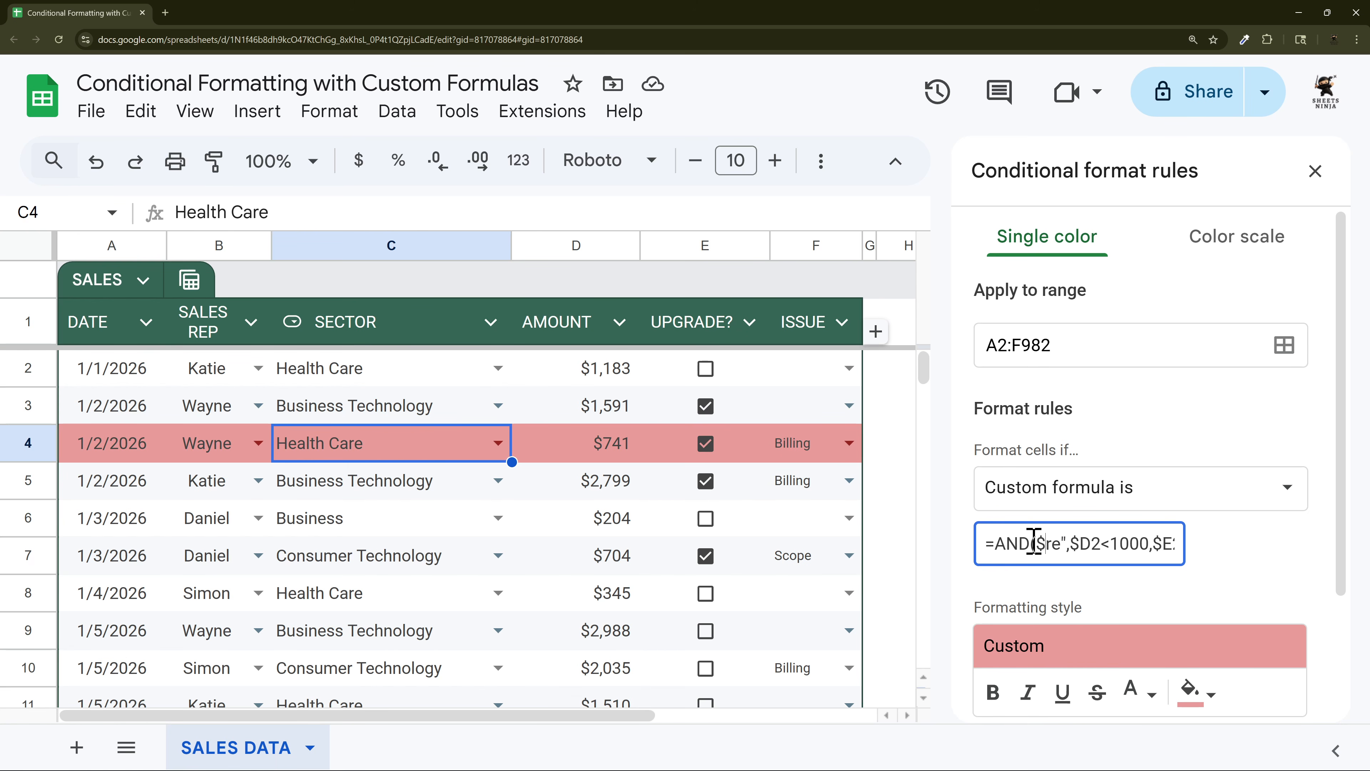
{"action": "key", "text": "Delete"}
{"action": "key", "text": "Delete"}
{"action": "key", "text": "Delete"}
{"action": "key", "text": "Delete"}
{"action": "key", "text": "Delete"}
{"action": "key", "text": "Delete"}
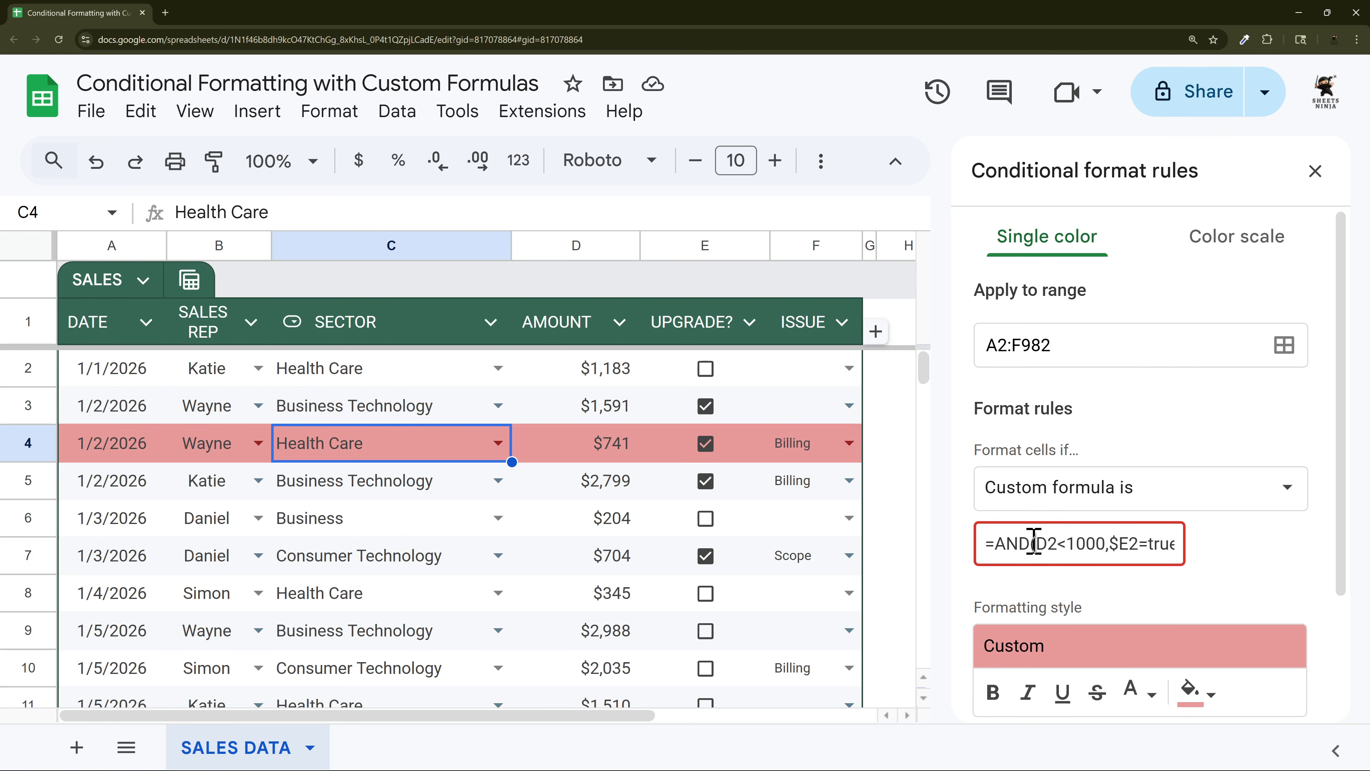
{"action": "key", "text": "Delete"}
{"action": "key", "text": "Delete"}
{"action": "key", "text": "Delete"}
{"action": "key", "text": "Delete"}
{"action": "key", "text": "Delete"}
{"action": "key", "text": "Left"}
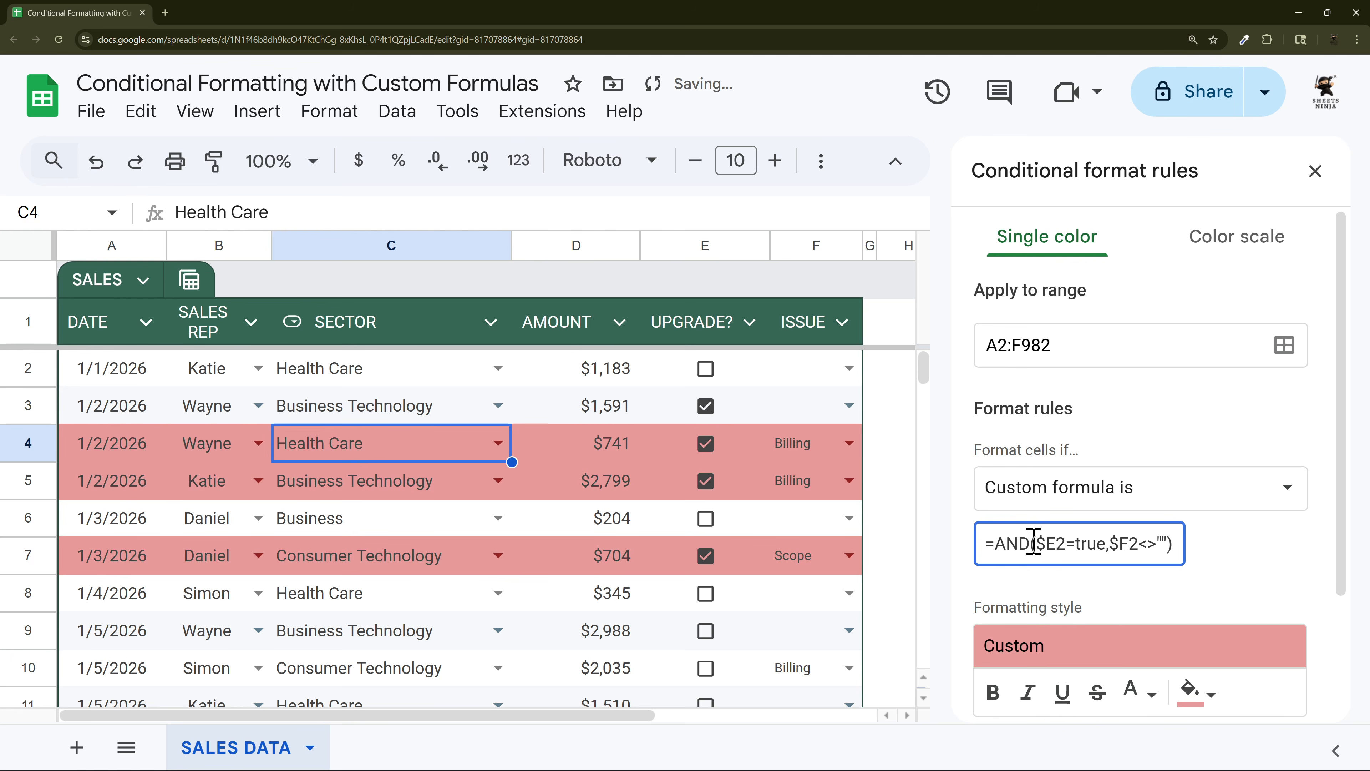
Step: Replace AND with OR in the rule's formula, giving =OR($E2=true,$F2<>""), and check which rows it colours
{"action": "key", "text": "BackSpace"}
{"action": "key", "text": "BackSpace"}
{"action": "key", "text": "BackSpace"}
{"action": "type", "text": "OR"}
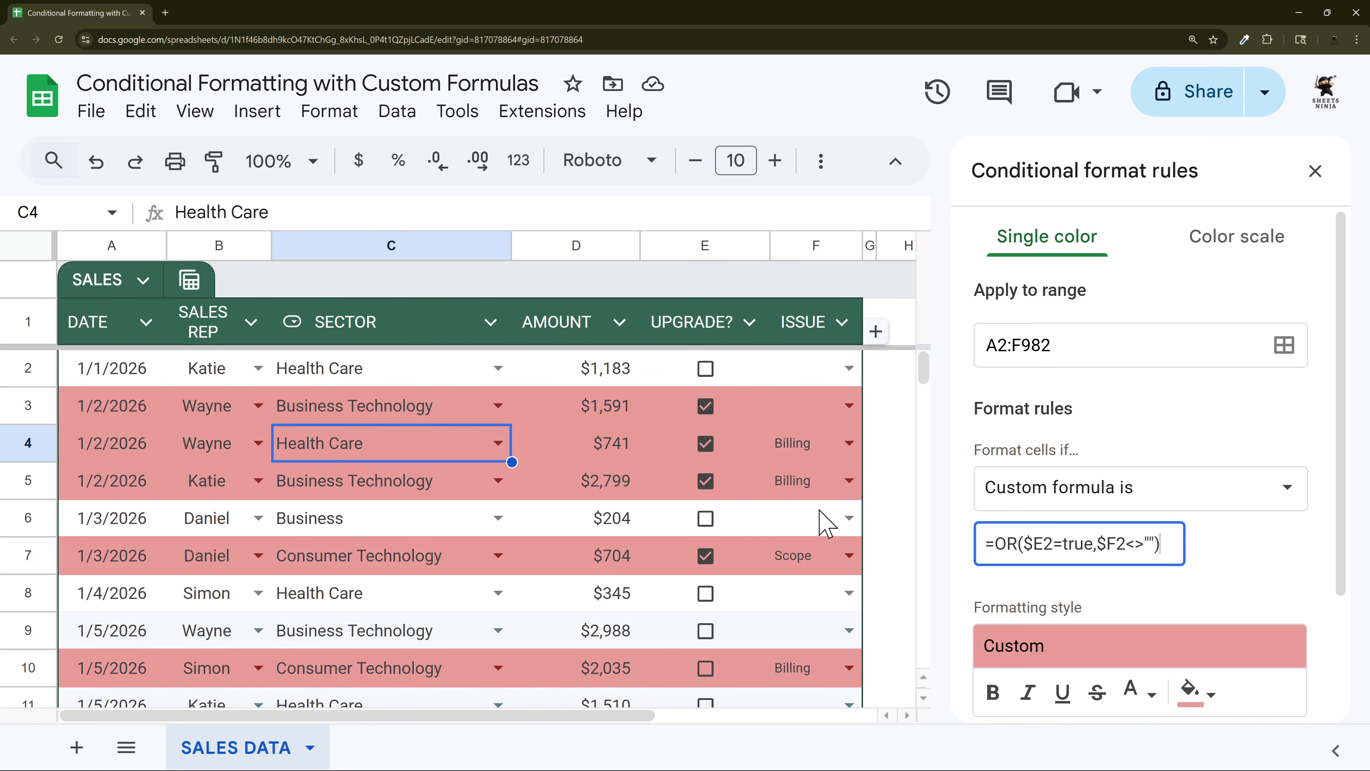
{"action": "scroll", "coordinate": [820, 524], "scroll_direction": "down", "scroll_amount": 3}
{"action": "scroll", "coordinate": [753, 526], "scroll_direction": "up", "scroll_amount": 3}
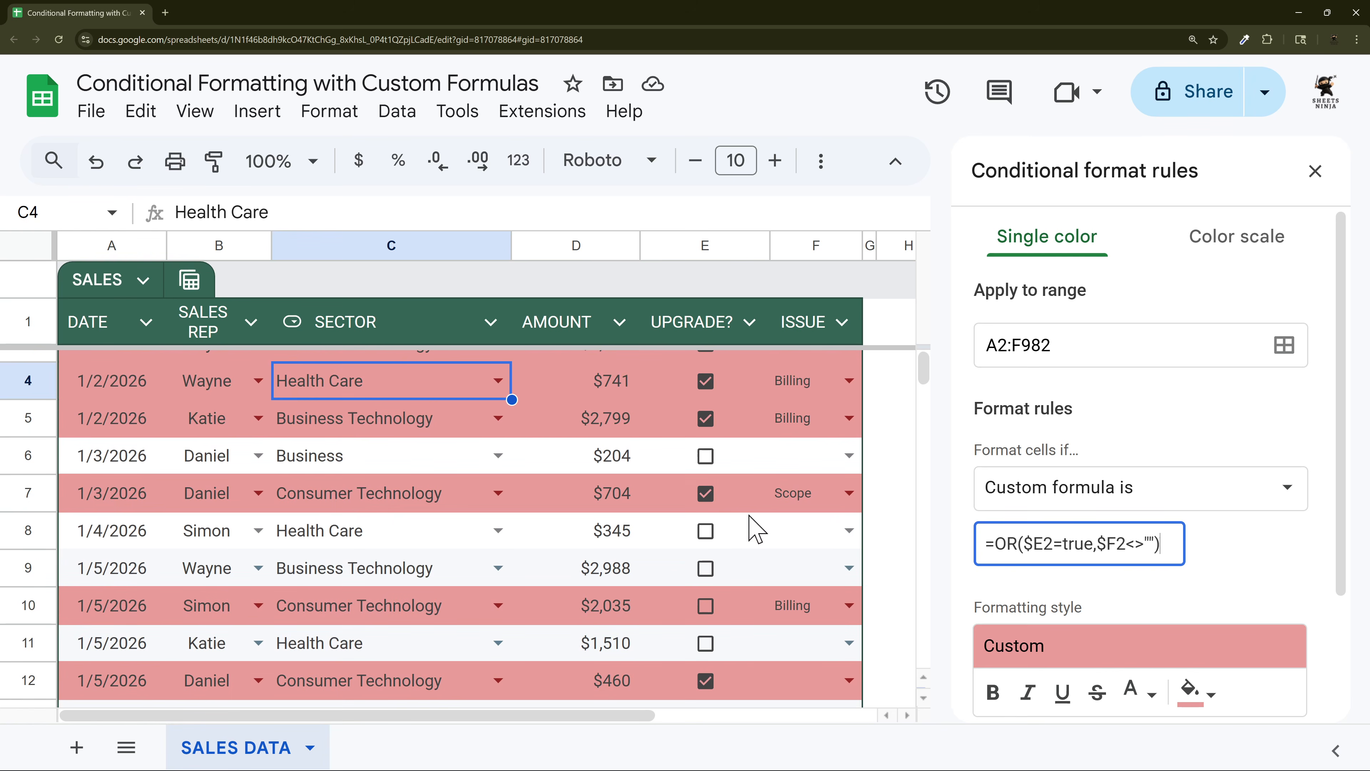
Step: Nest the OR inside an AND with an amount condition: =AND($D2<1000,OR($E2=true,$F2<>""))
{"action": "left_click", "coordinate": [993, 542]}
{"action": "type", "text": "AND($D"}
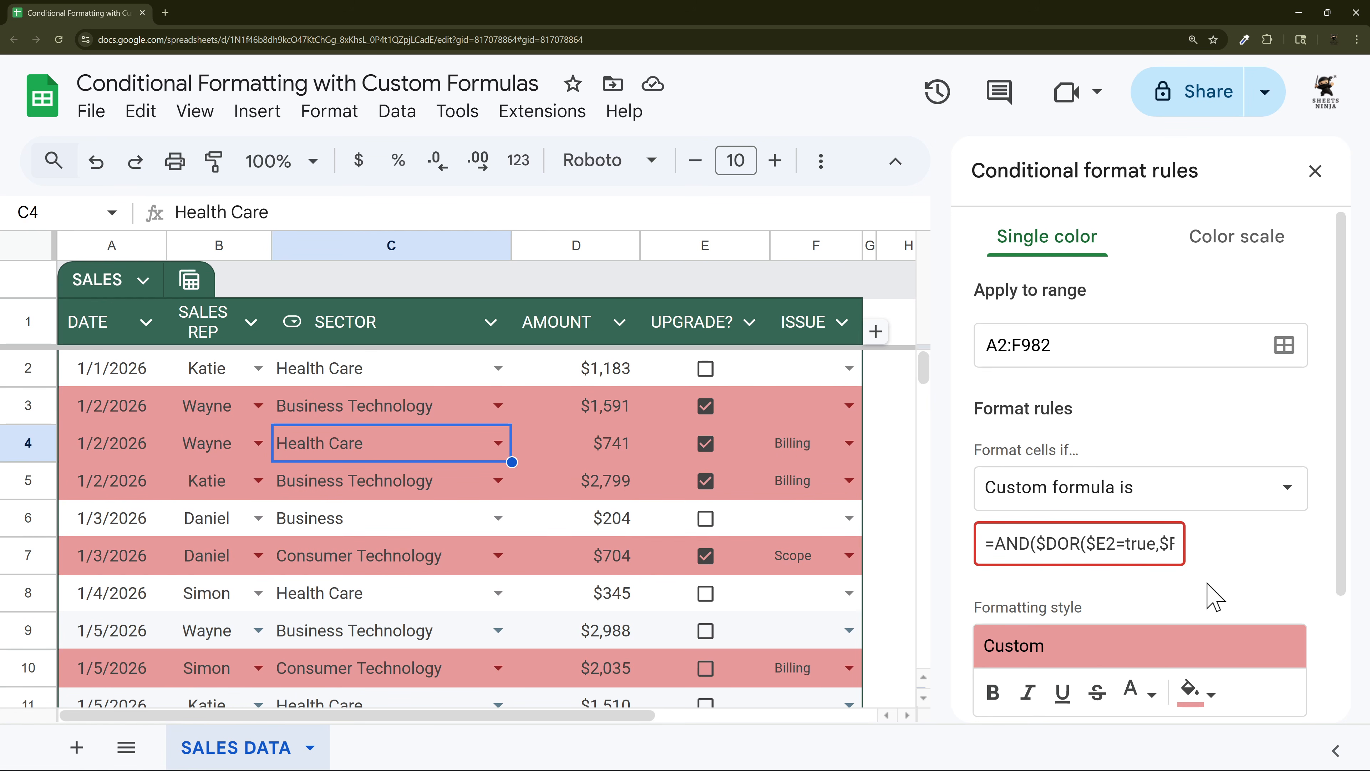
{"action": "type", "text": "2<1000,"}
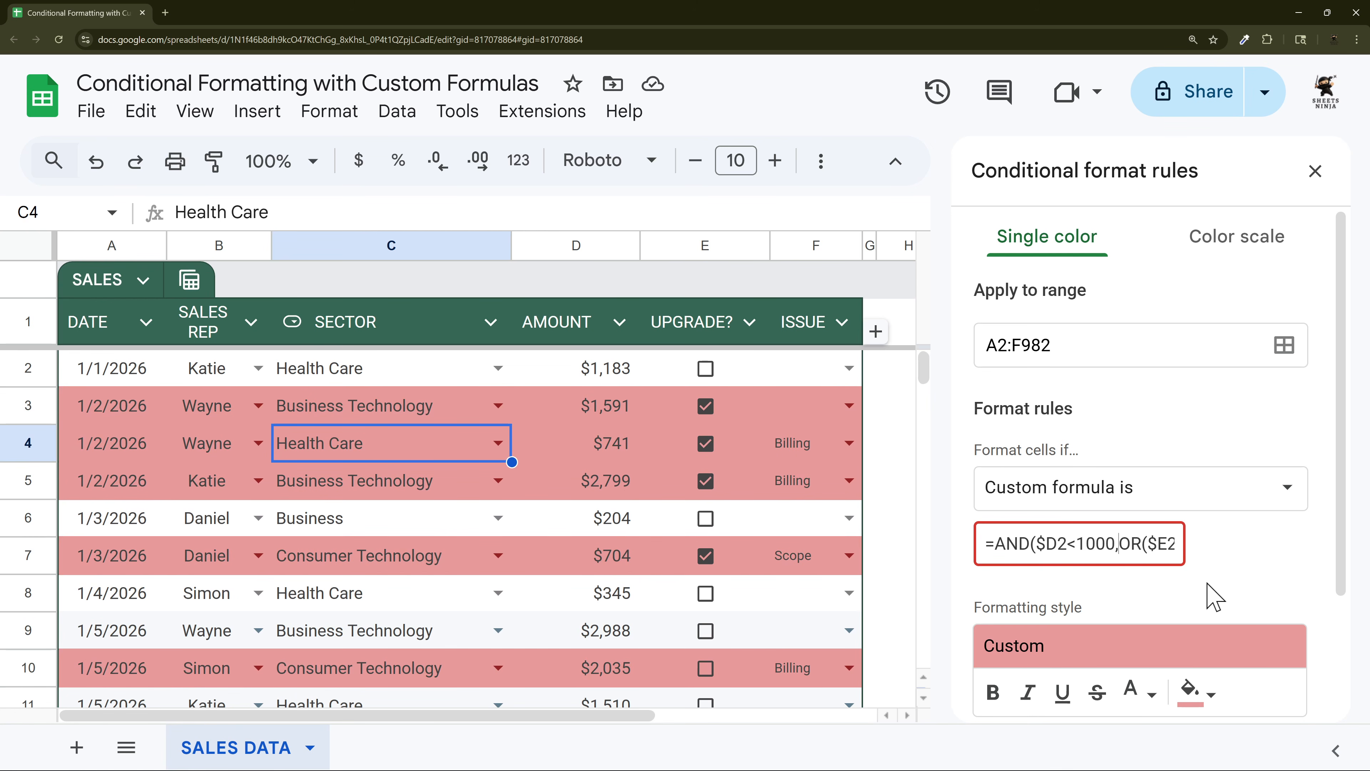
{"action": "key", "text": "End"}
{"action": "type", "text": ")"}
{"action": "key", "text": "Home"}
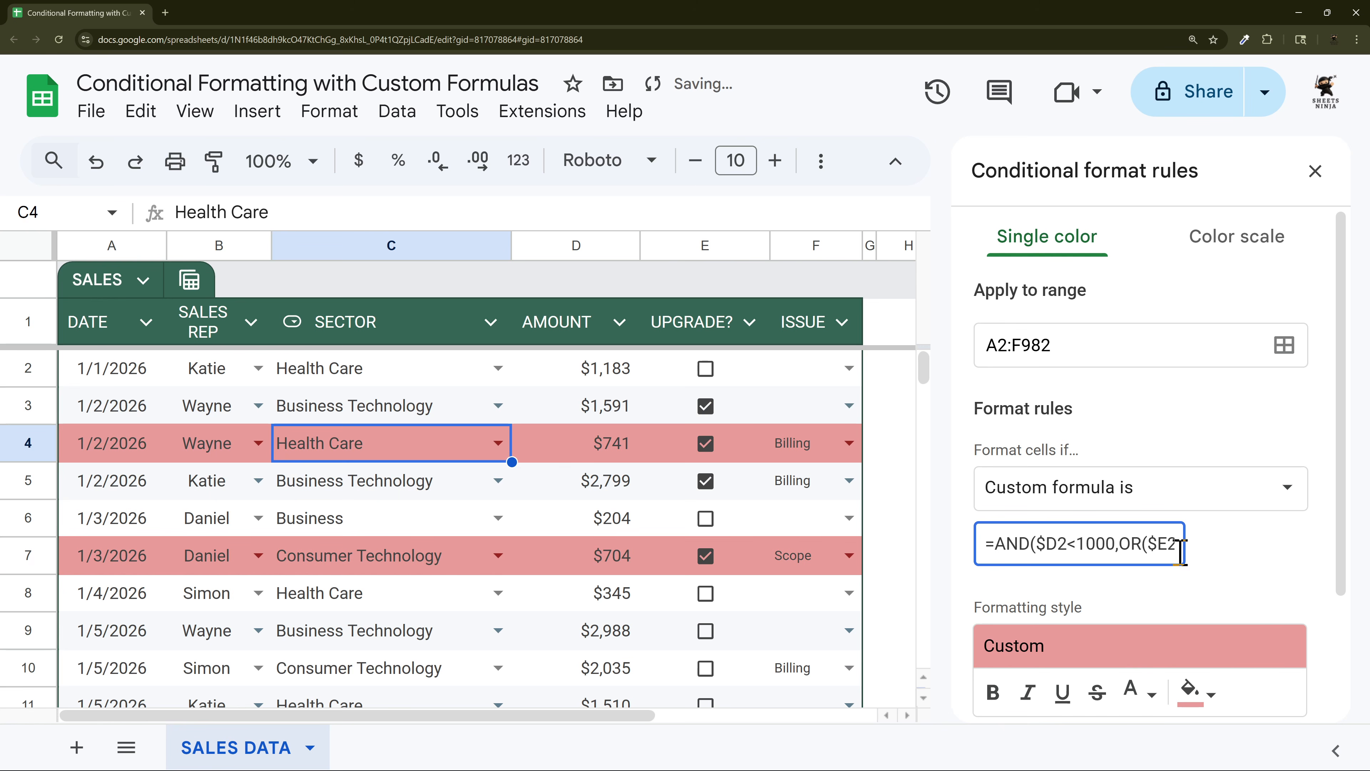
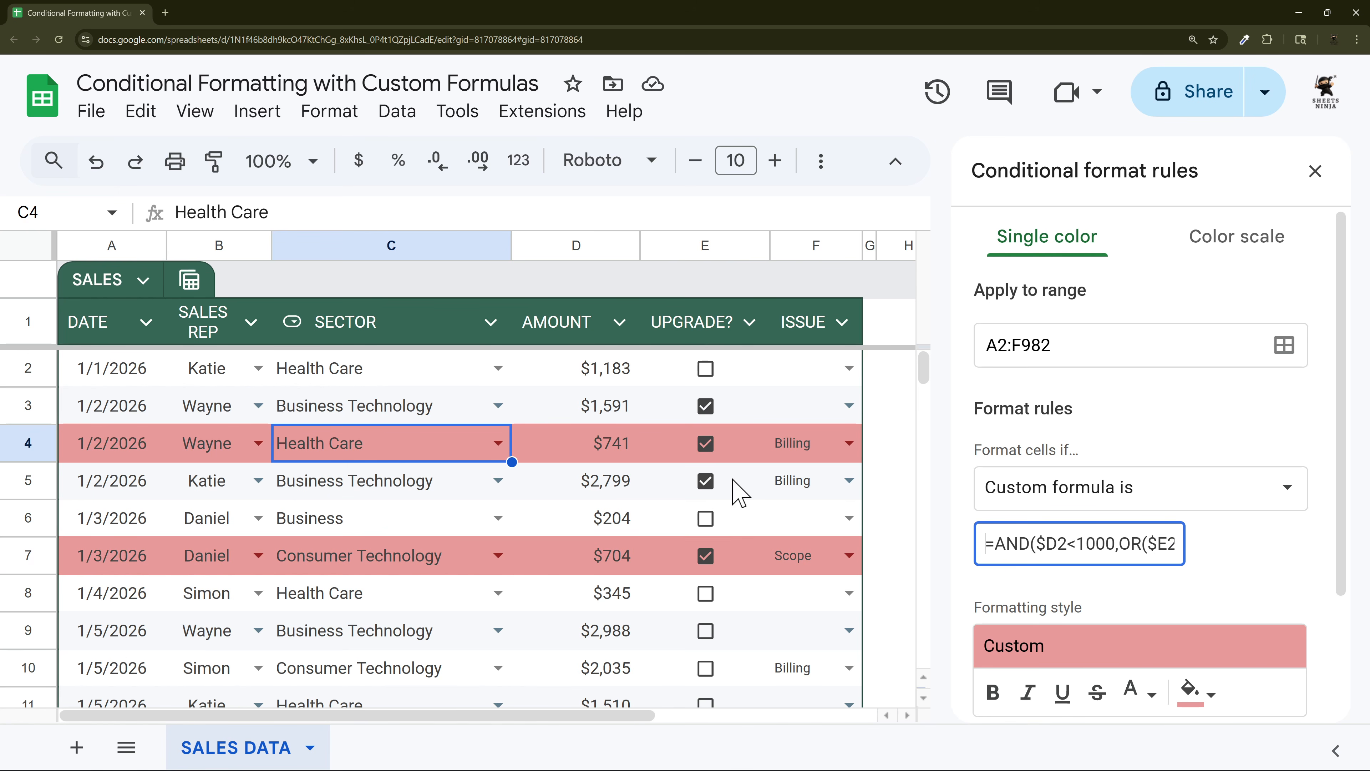
Step: Review the formula's amount condition and nested OR part, and save the rule
{"action": "left_click_drag", "start_coordinate": [1041, 542], "coordinate": [1116, 543]}
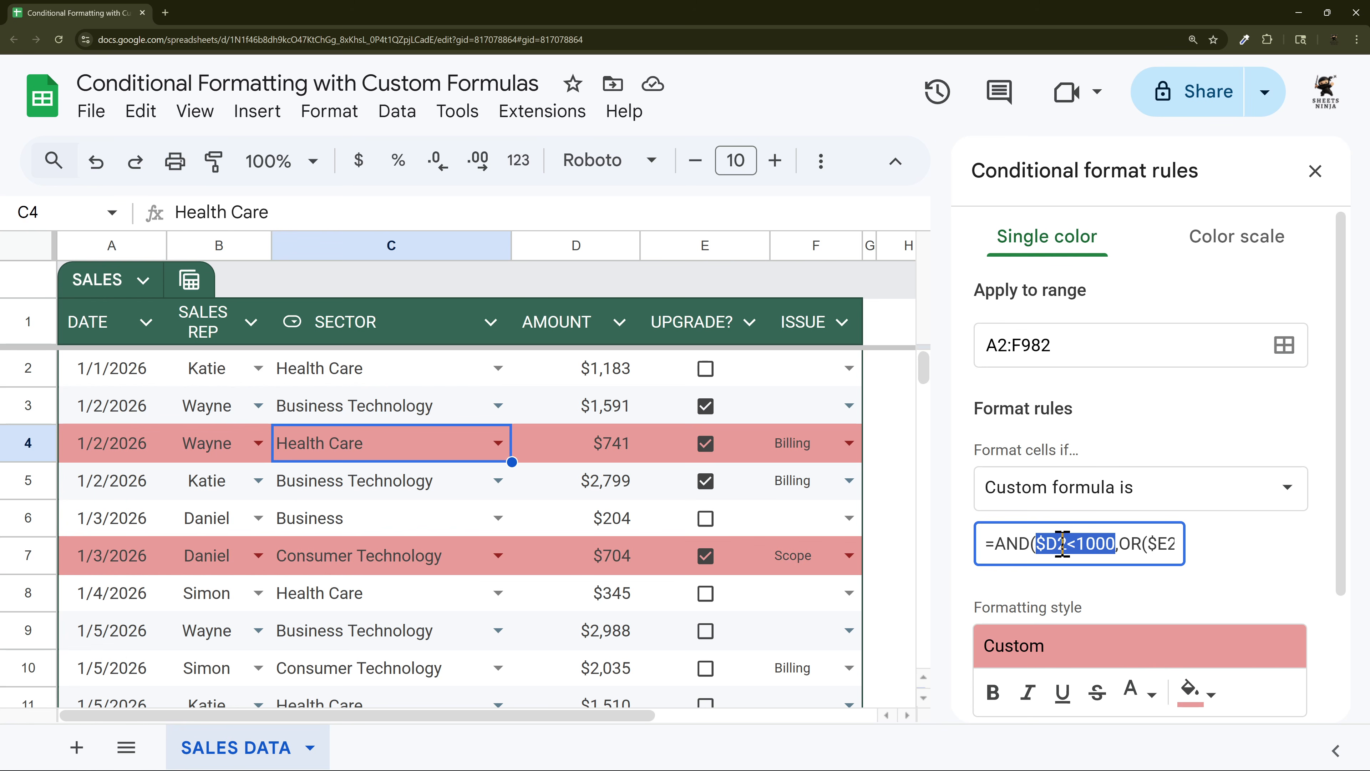
{"action": "left_click", "coordinate": [1123, 544]}
{"action": "left_click_drag", "start_coordinate": [1135, 545], "coordinate": [1160, 543]}
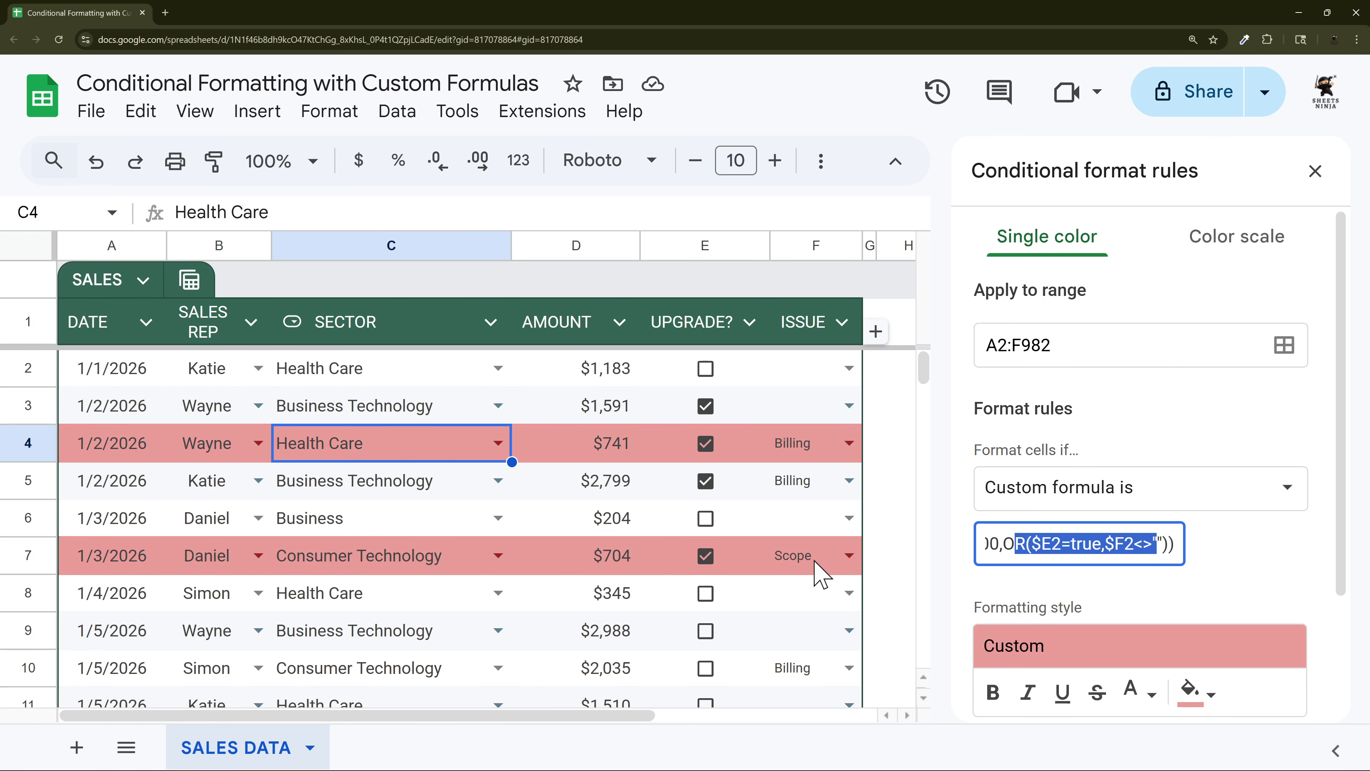
{"action": "left_click", "coordinate": [1288, 603]}
{"action": "scroll", "coordinate": [1288, 603], "scroll_direction": "down", "scroll_amount": 2}
{"action": "left_click", "coordinate": [1251, 638]}
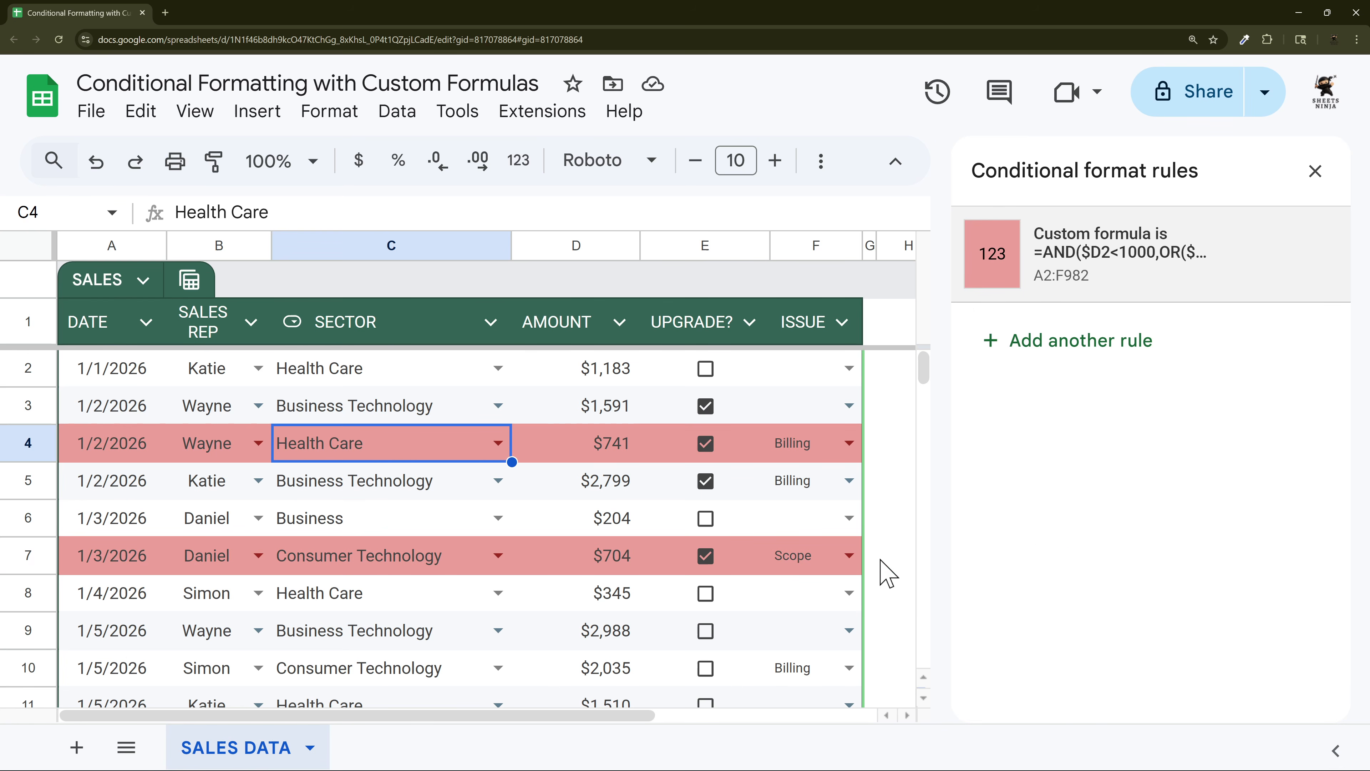
Step: Test the rule on row 7 by unticking its upgrade and reselecting Scope after clearing the issue
{"action": "left_click", "coordinate": [797, 567]}
{"action": "key", "text": "Delete"}
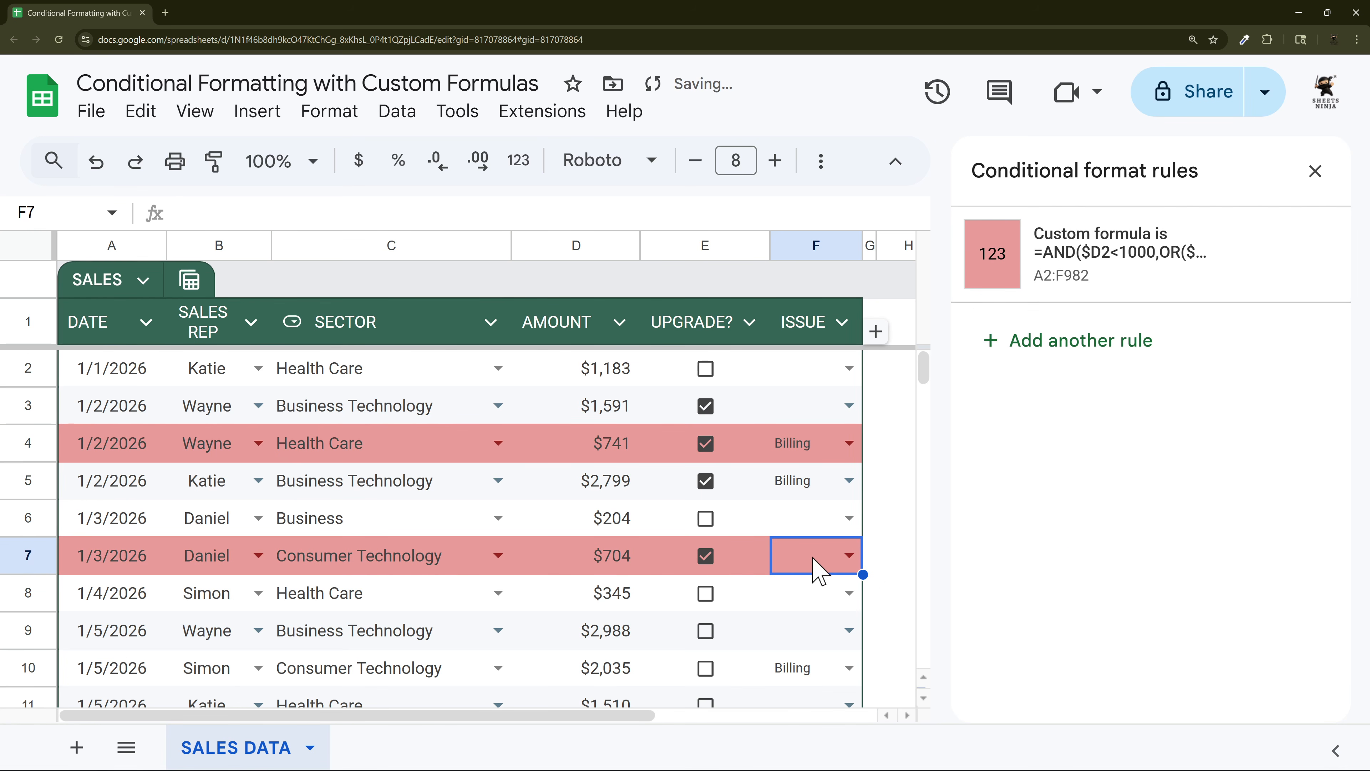
{"action": "left_click", "coordinate": [706, 562]}
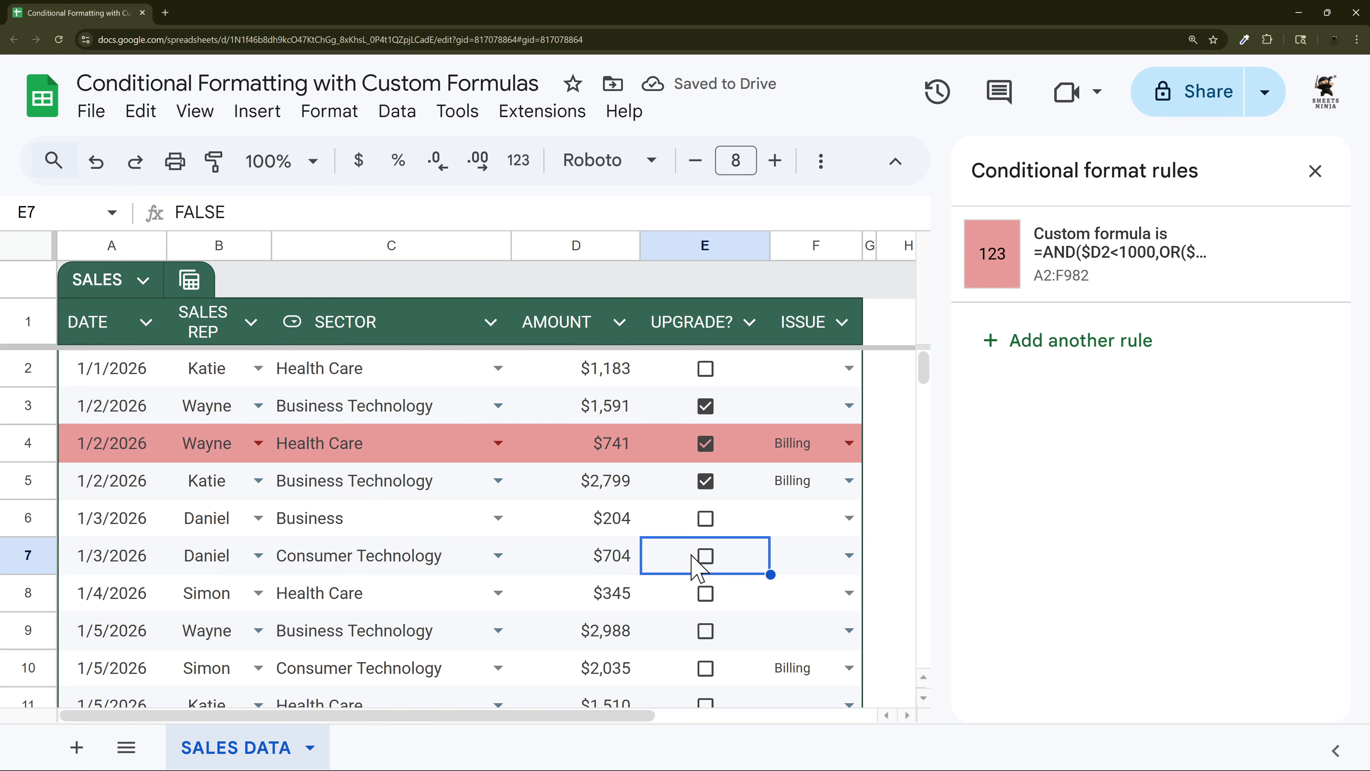
{"action": "left_click", "coordinate": [848, 556]}
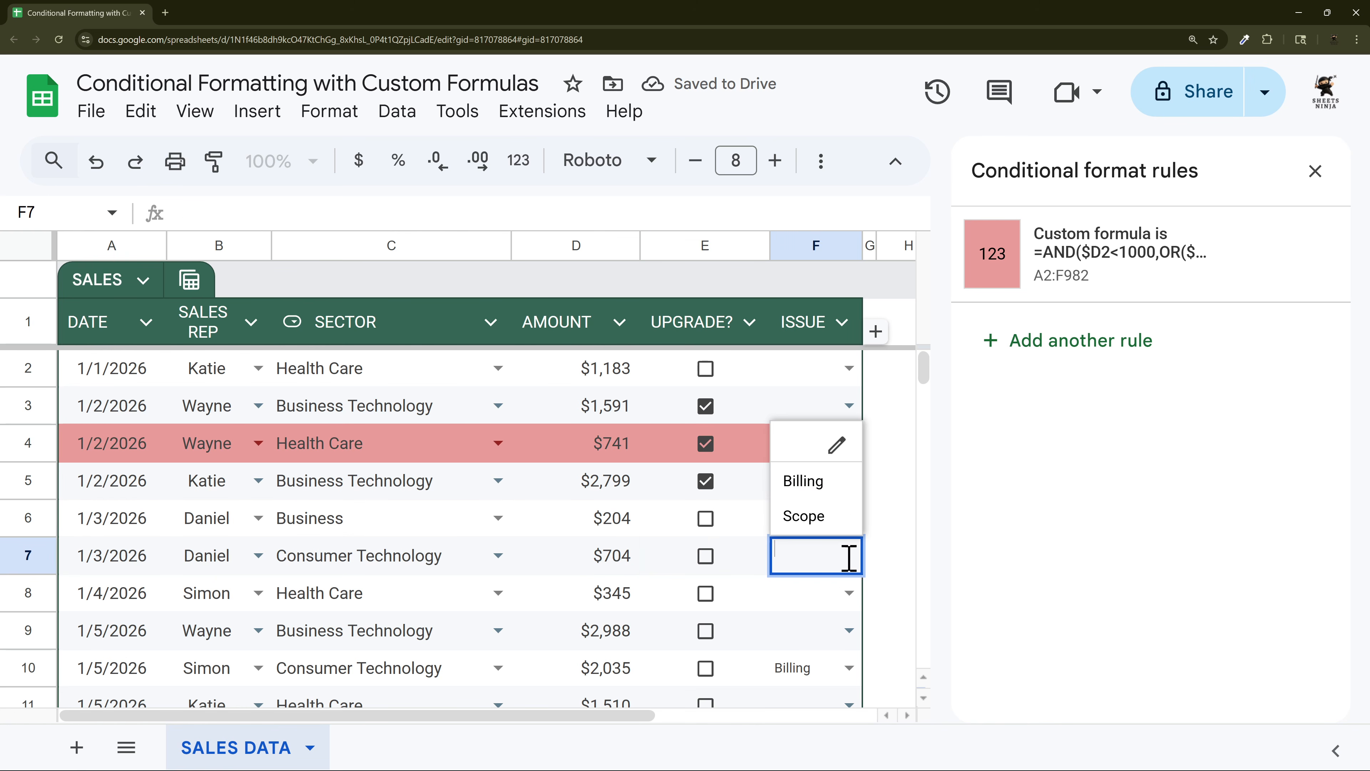
{"action": "left_click", "coordinate": [803, 519]}
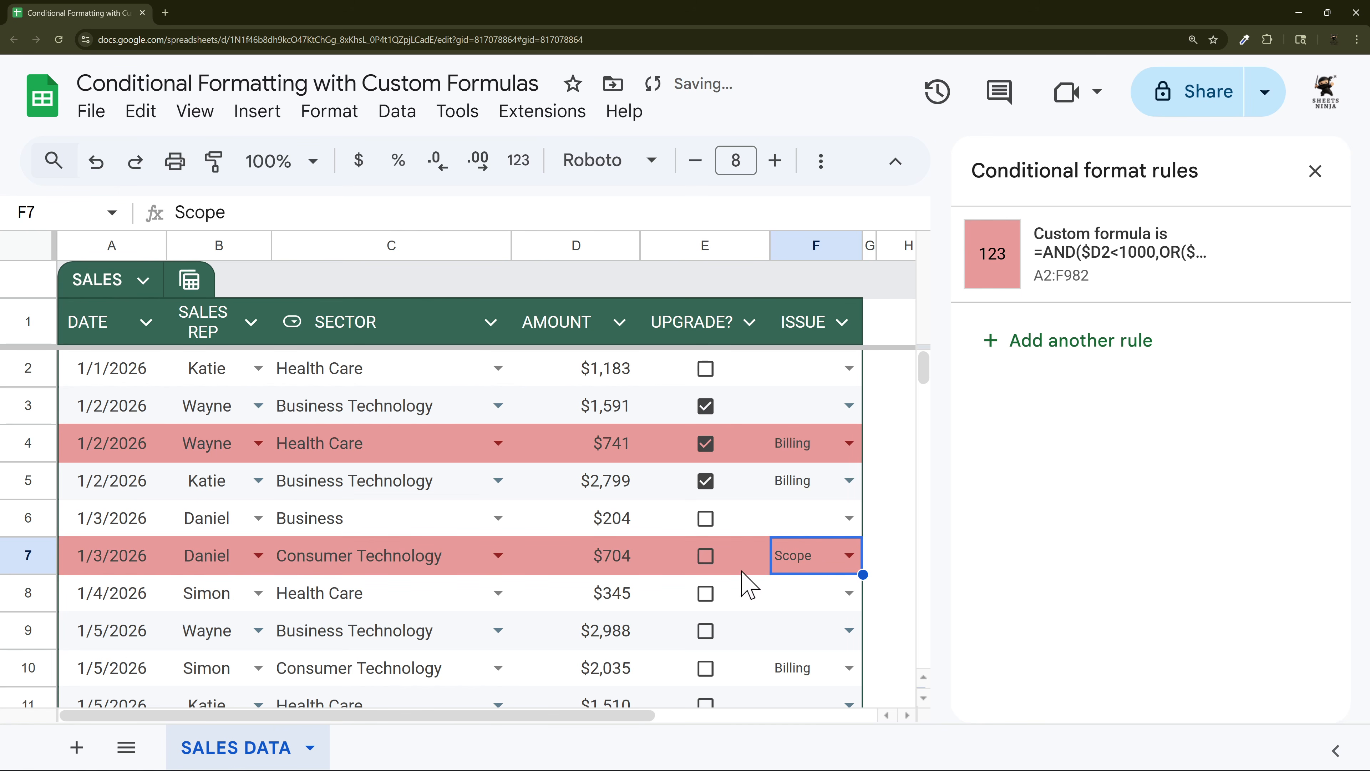
Step: Tick the upgrade in row 7 again and replace its issue with Billing
{"action": "key", "text": "Delete"}
{"action": "left_click", "coordinate": [705, 556]}
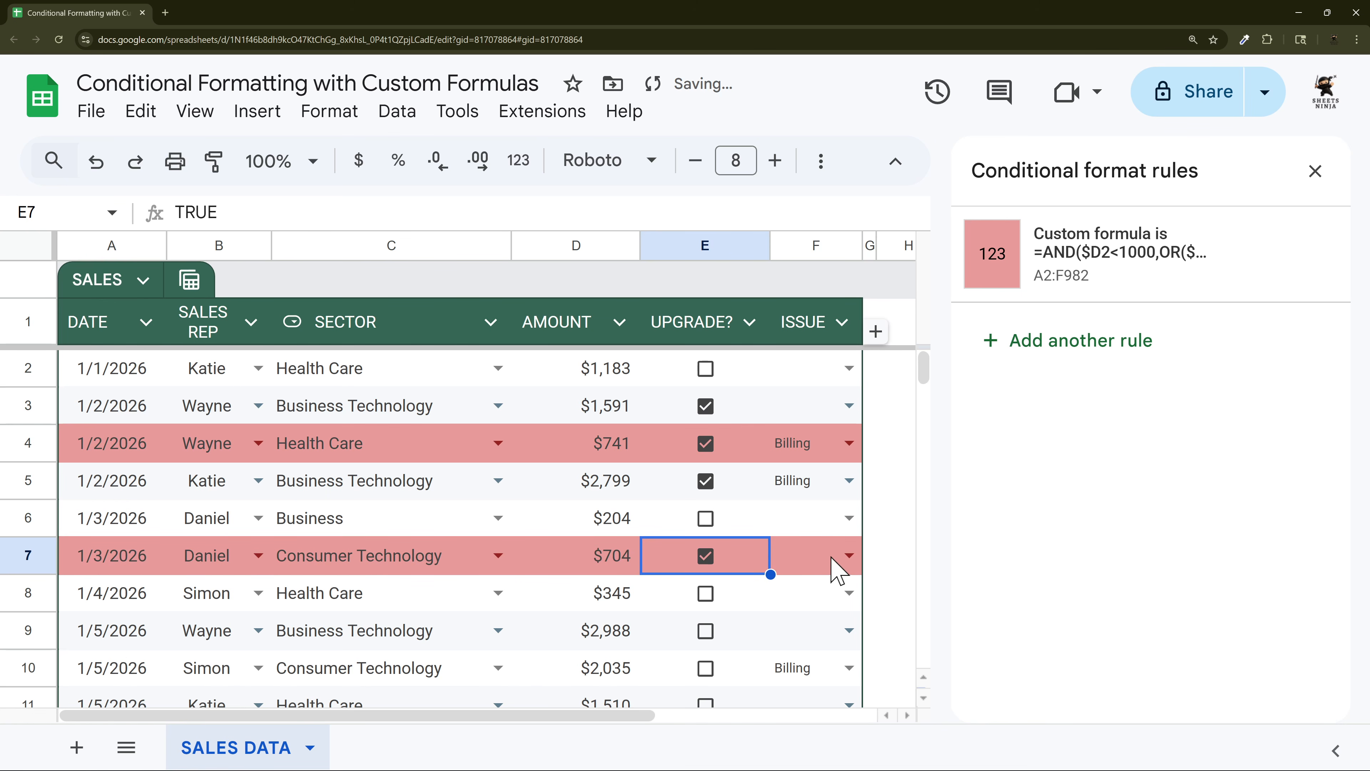
{"action": "left_click", "coordinate": [842, 561]}
{"action": "left_click", "coordinate": [792, 480]}
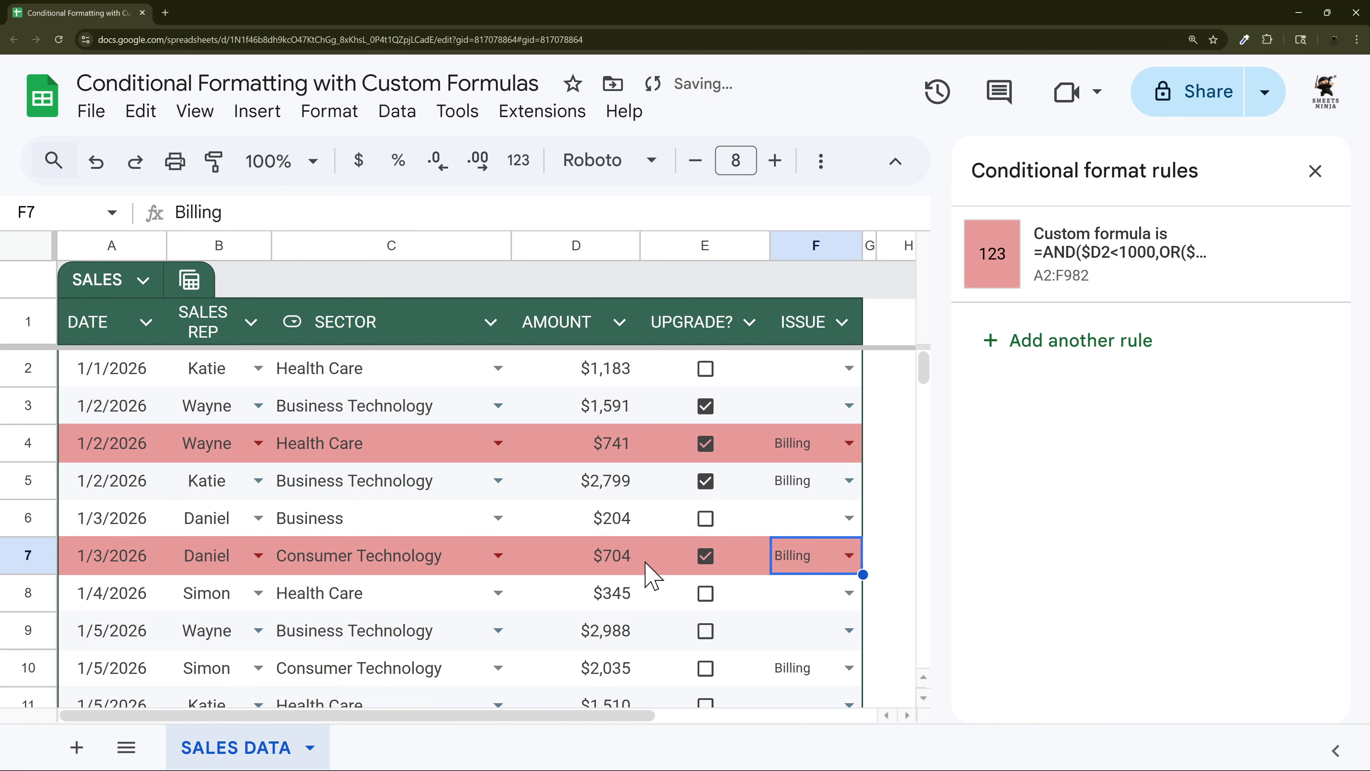
Step: Try an amount of 1200 in row 7 to test the amount condition, and undo it
{"action": "left_click", "coordinate": [605, 559]}
{"action": "type", "text": "1200"}
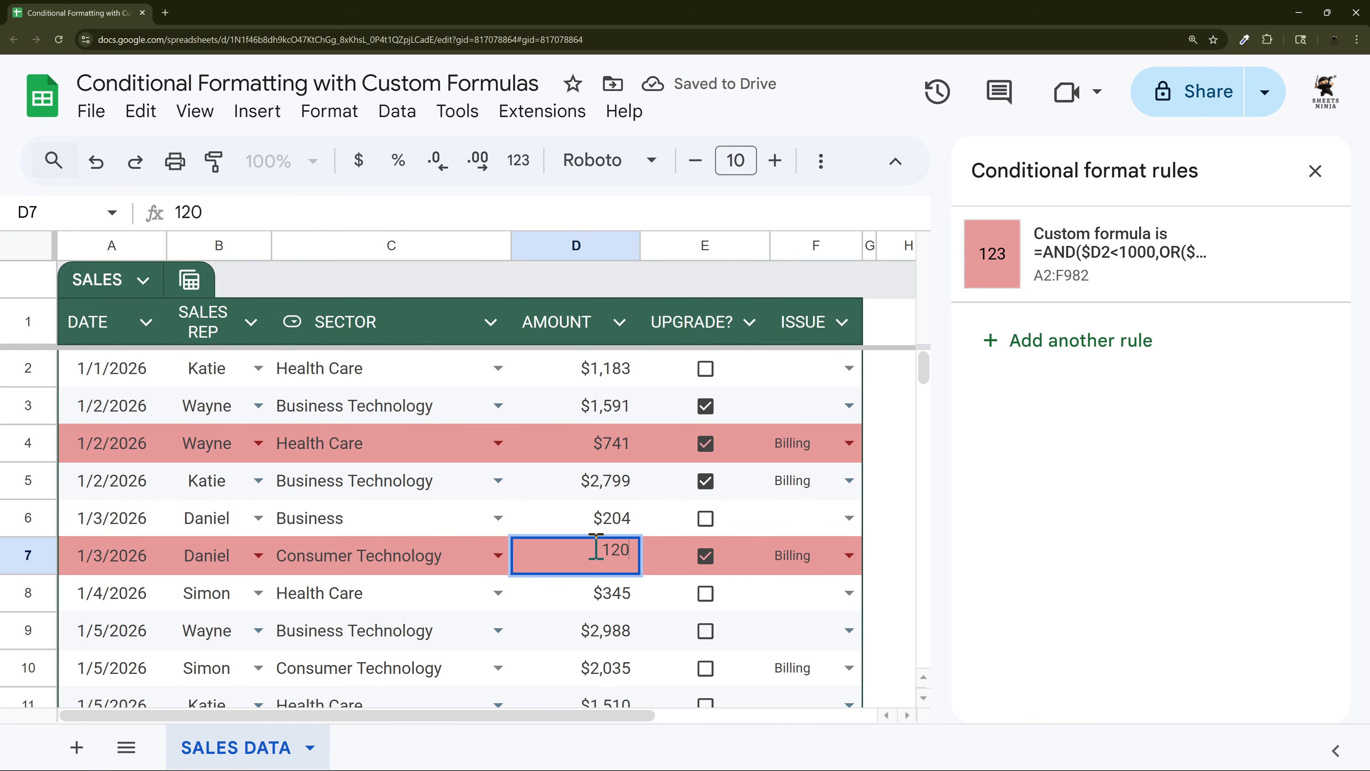
{"action": "key", "text": "Return"}
{"action": "key", "text": "ctrl+z"}
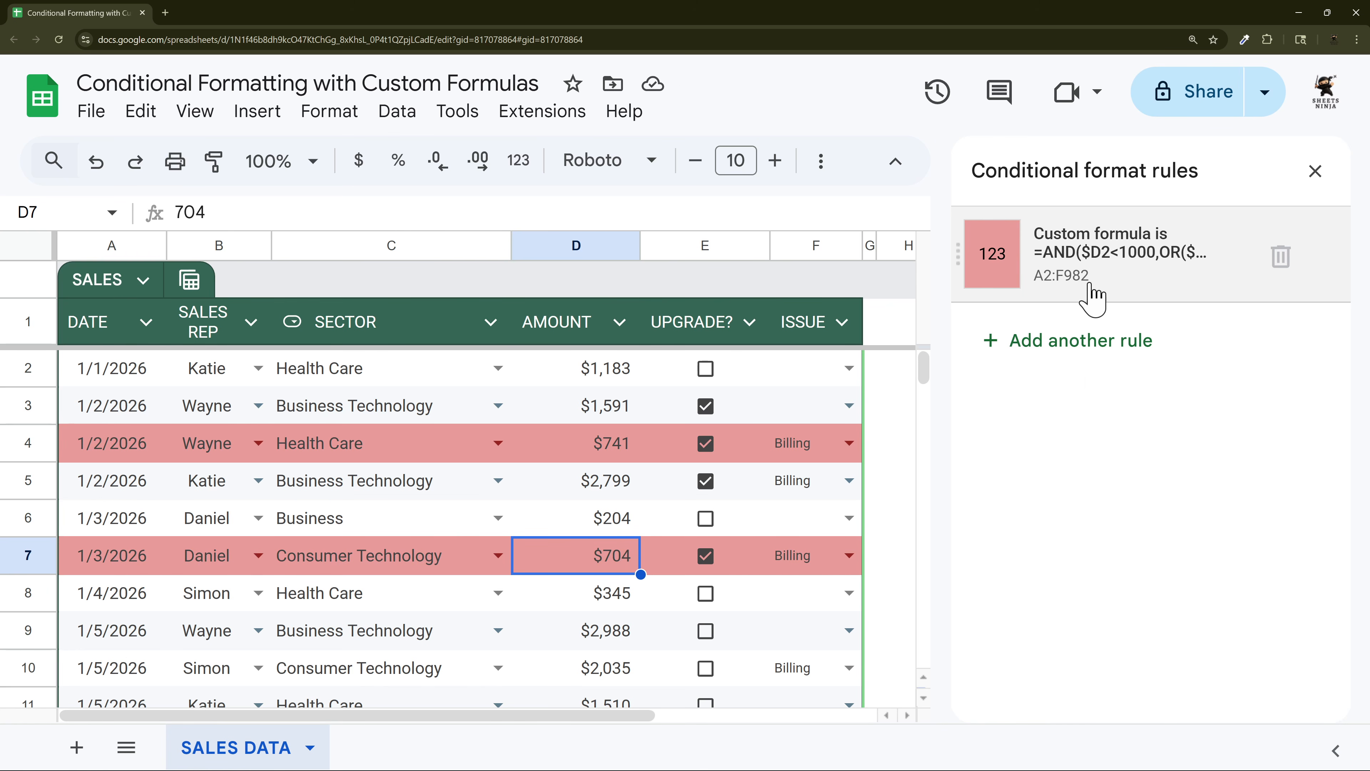
Step: Copy the rule's formula =AND($D2<1000,OR($E2=true,$F2<>"")) into cell H2 and fill it down to H9
{"action": "left_click", "coordinate": [1116, 269]}
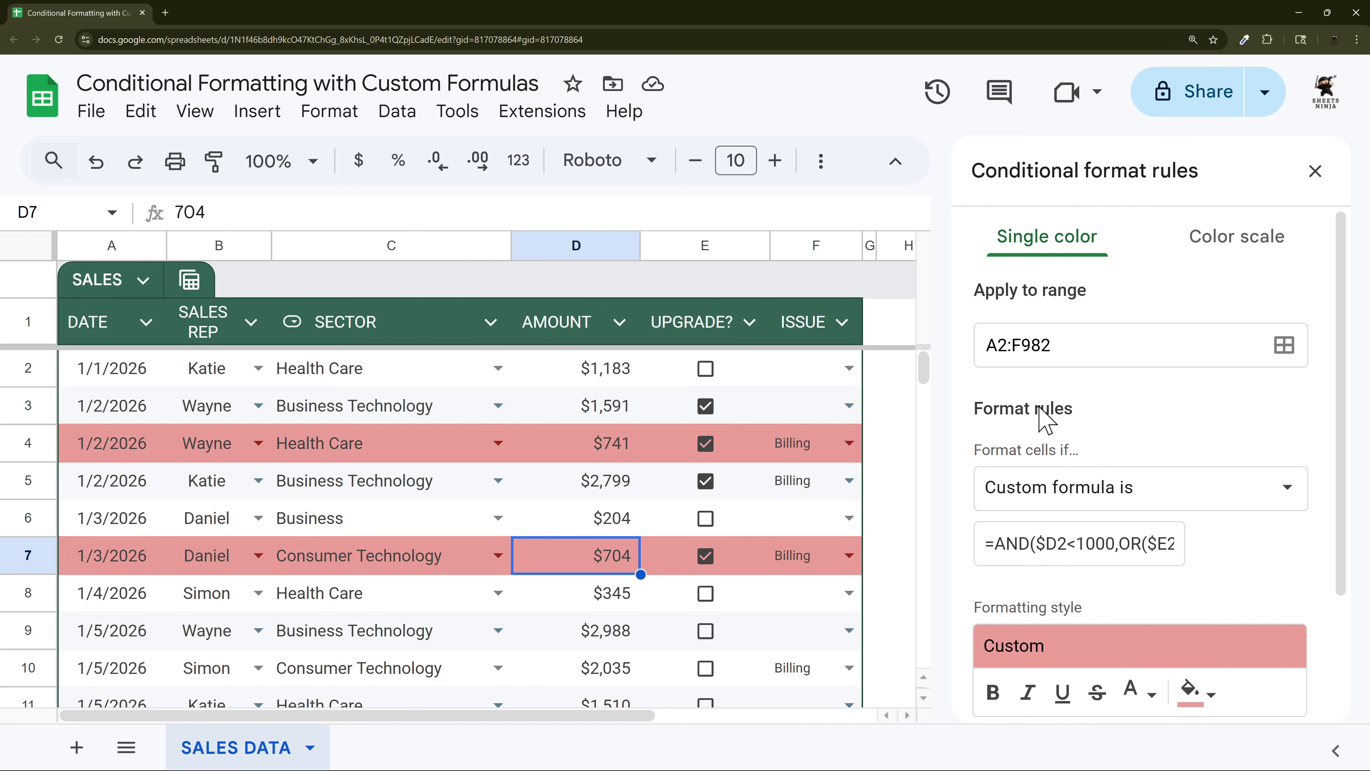
{"action": "triple_click", "coordinate": [1014, 543]}
{"action": "left_click", "coordinate": [1315, 168]}
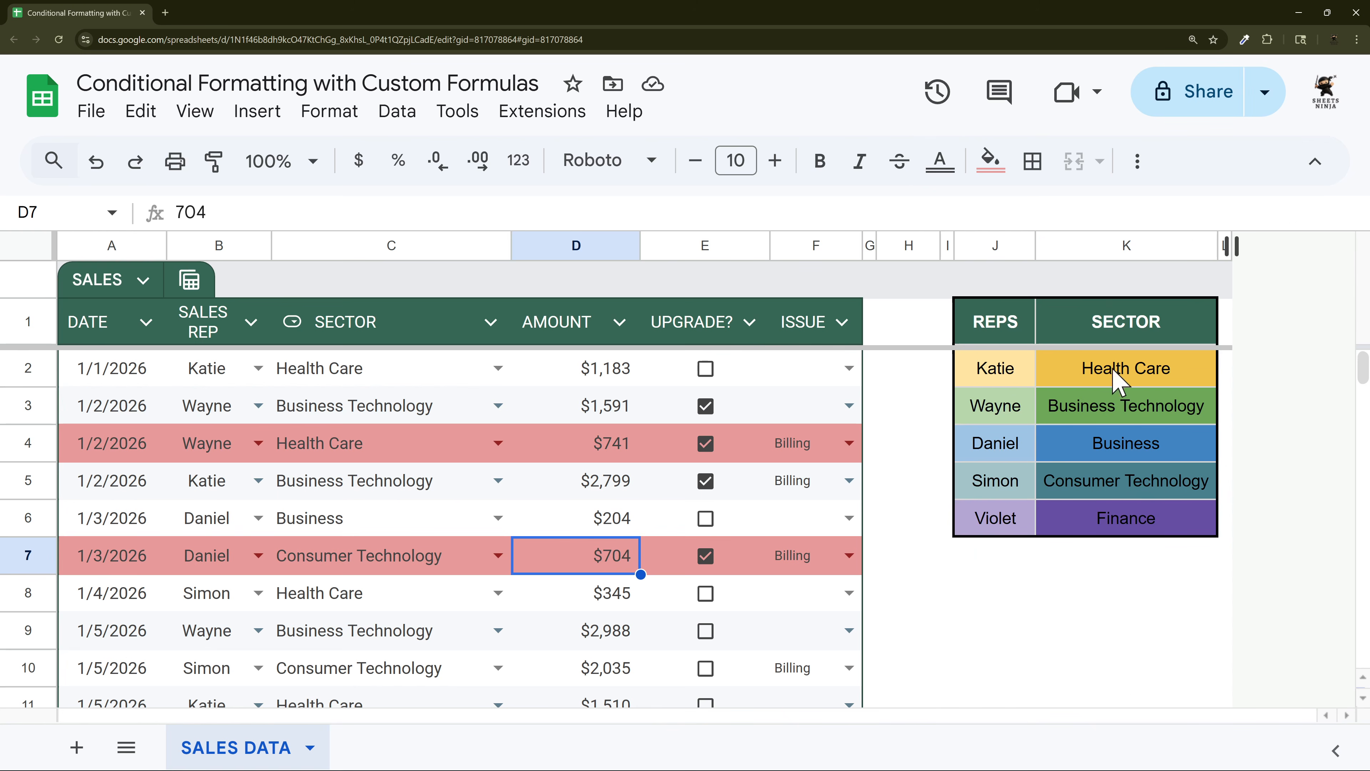
{"action": "left_click", "coordinate": [912, 370]}
{"action": "double_click", "coordinate": [912, 370]}
{"action": "type", "text": "=AND($D2<1000,OR($E2=true,$F2<>\"\"))"}
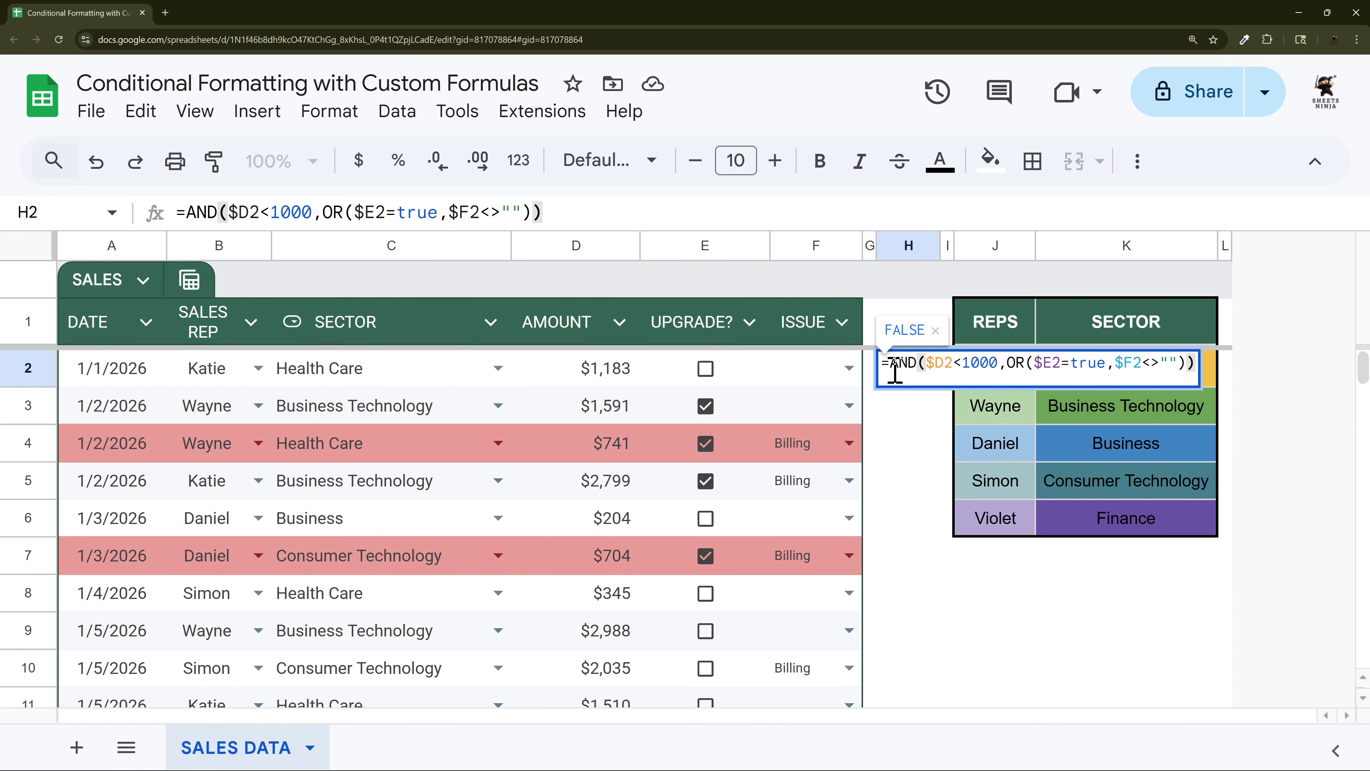
{"action": "key", "text": "Return"}
{"action": "left_click", "coordinate": [917, 378]}
{"action": "left_click_drag", "start_coordinate": [940, 386], "coordinate": [920, 652]}
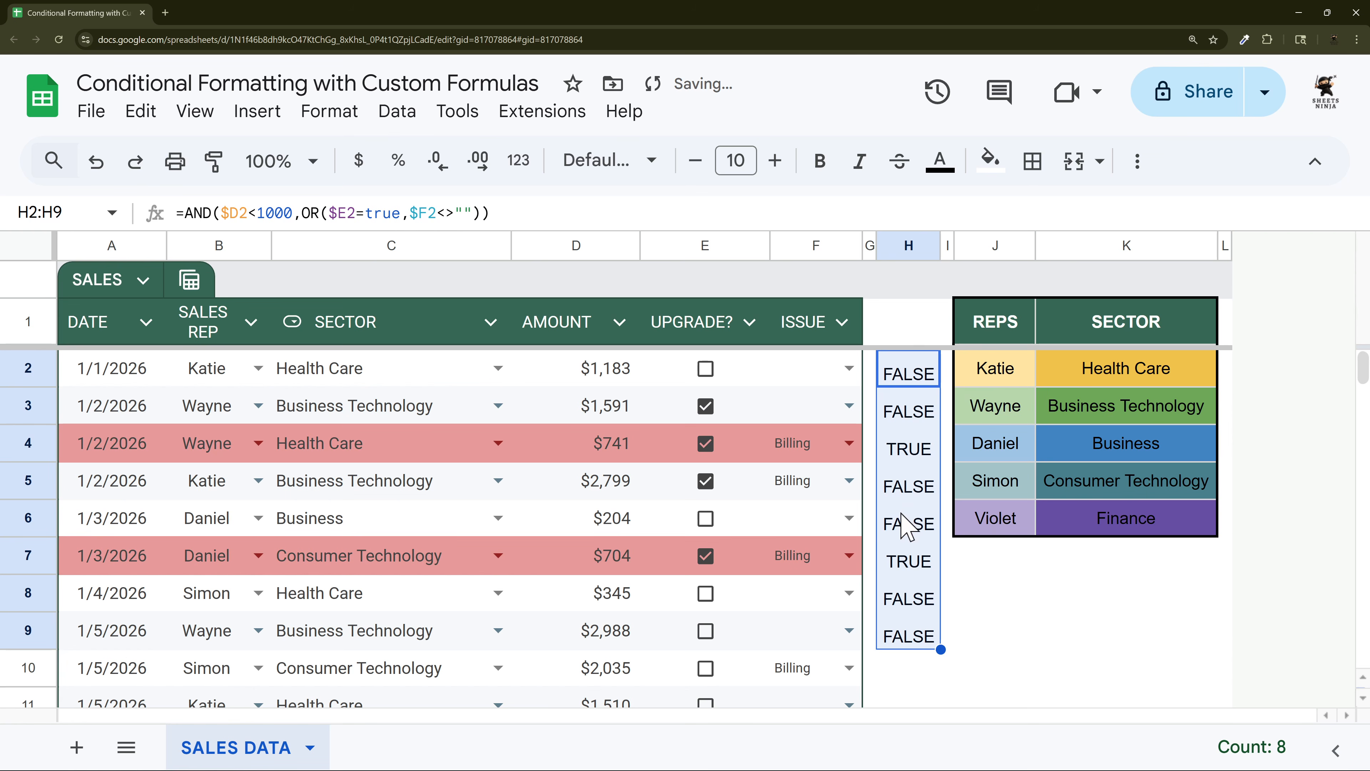
Step: Untick the upgrade and clear the issue in row 4, and check the formula result in H4
{"action": "left_click", "coordinate": [707, 446]}
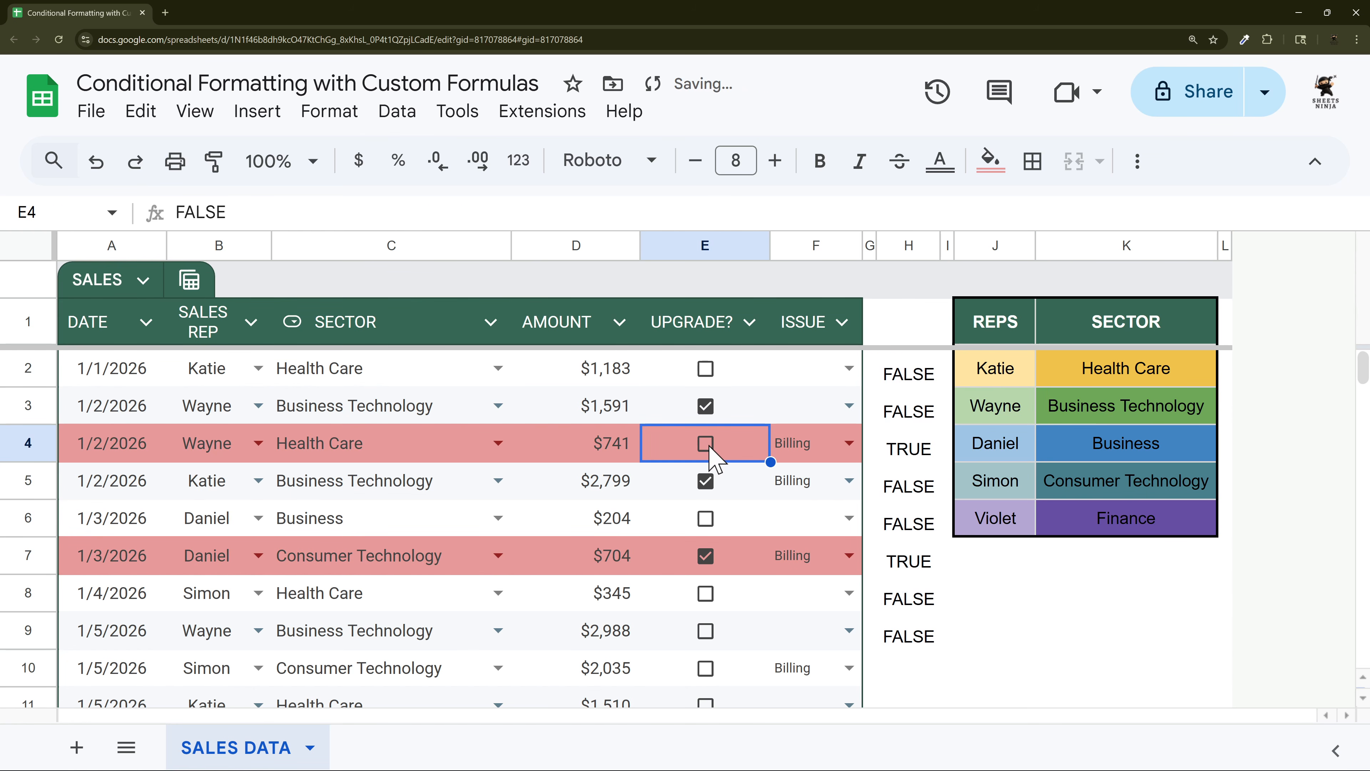
{"action": "left_click", "coordinate": [828, 453]}
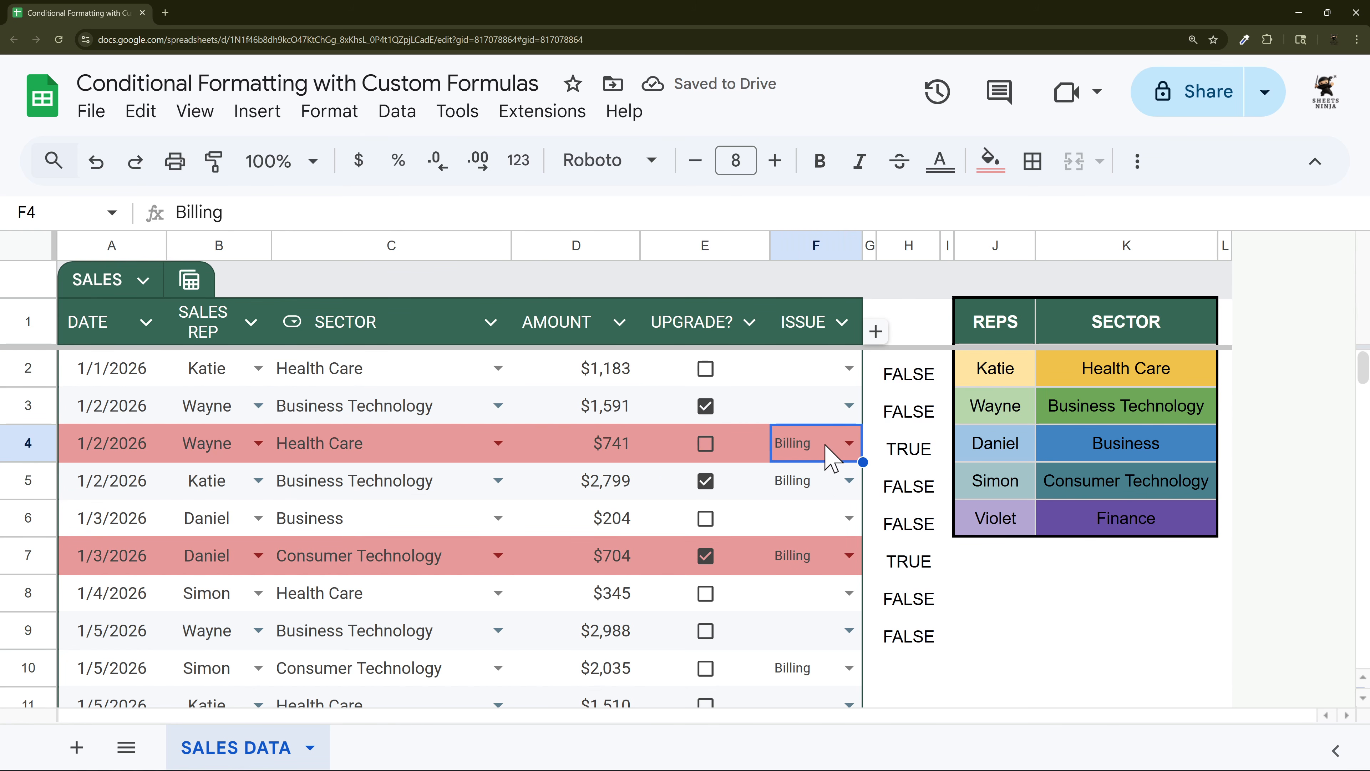
{"action": "key", "text": "Delete"}
{"action": "left_click", "coordinate": [919, 451]}
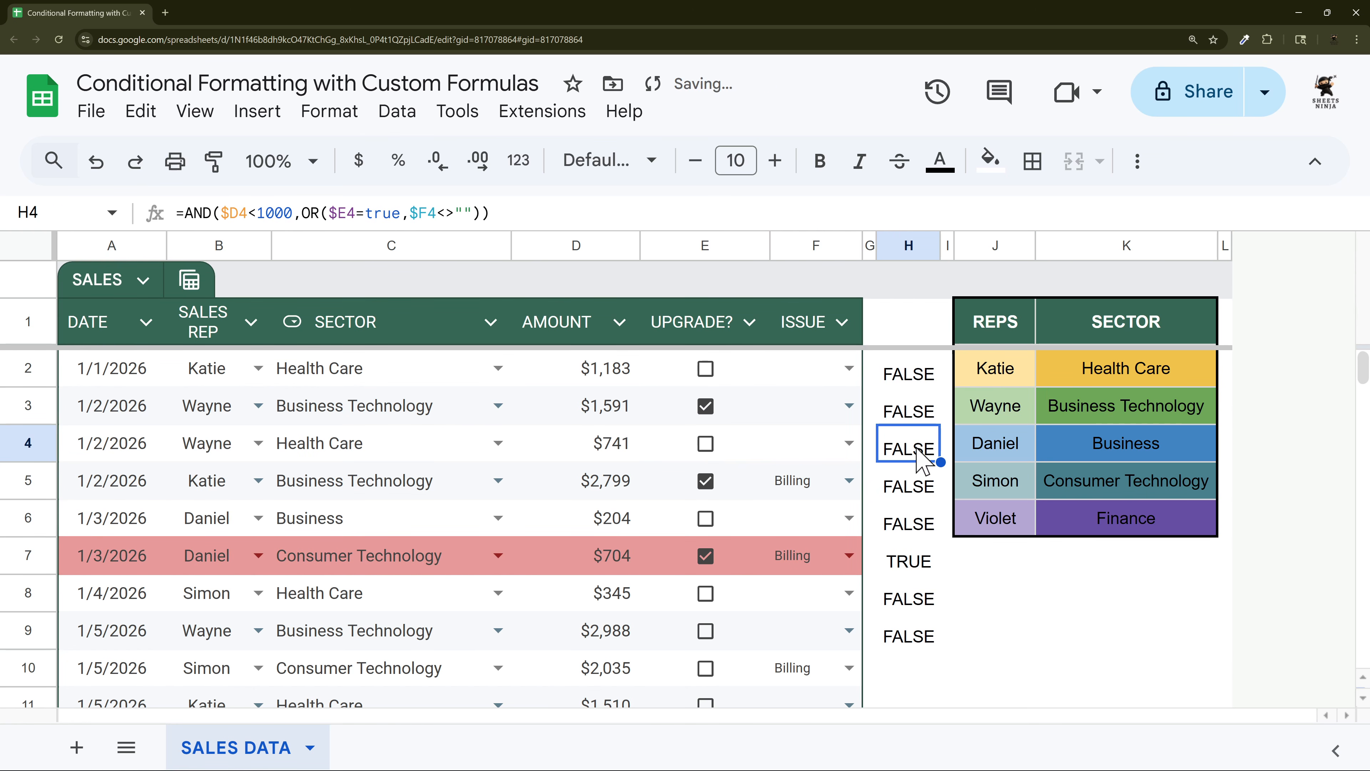
Step: Widen column H and review the AND and nested OR parts of the formula in H2
{"action": "key", "text": "Up"}
{"action": "key", "text": "Up"}
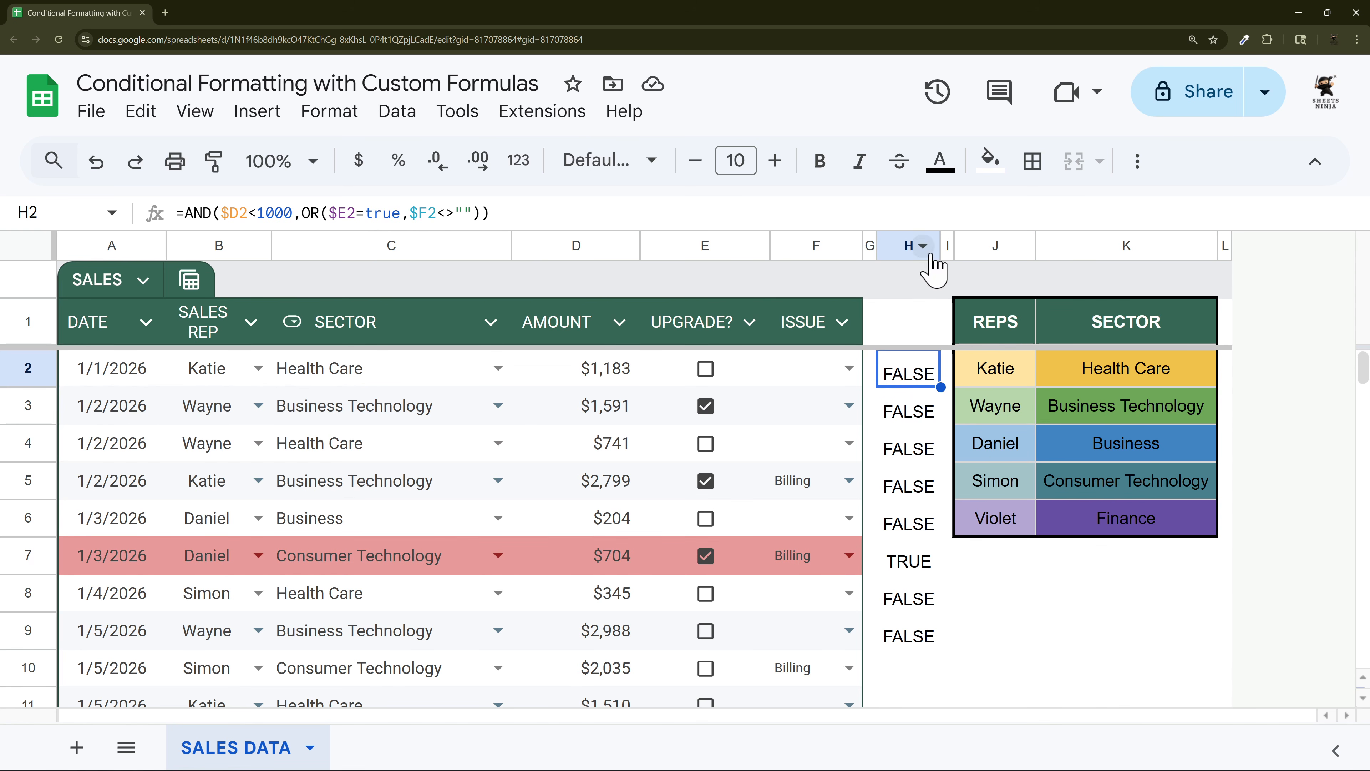
{"action": "left_click_drag", "start_coordinate": [941, 247], "coordinate": [1026, 252]}
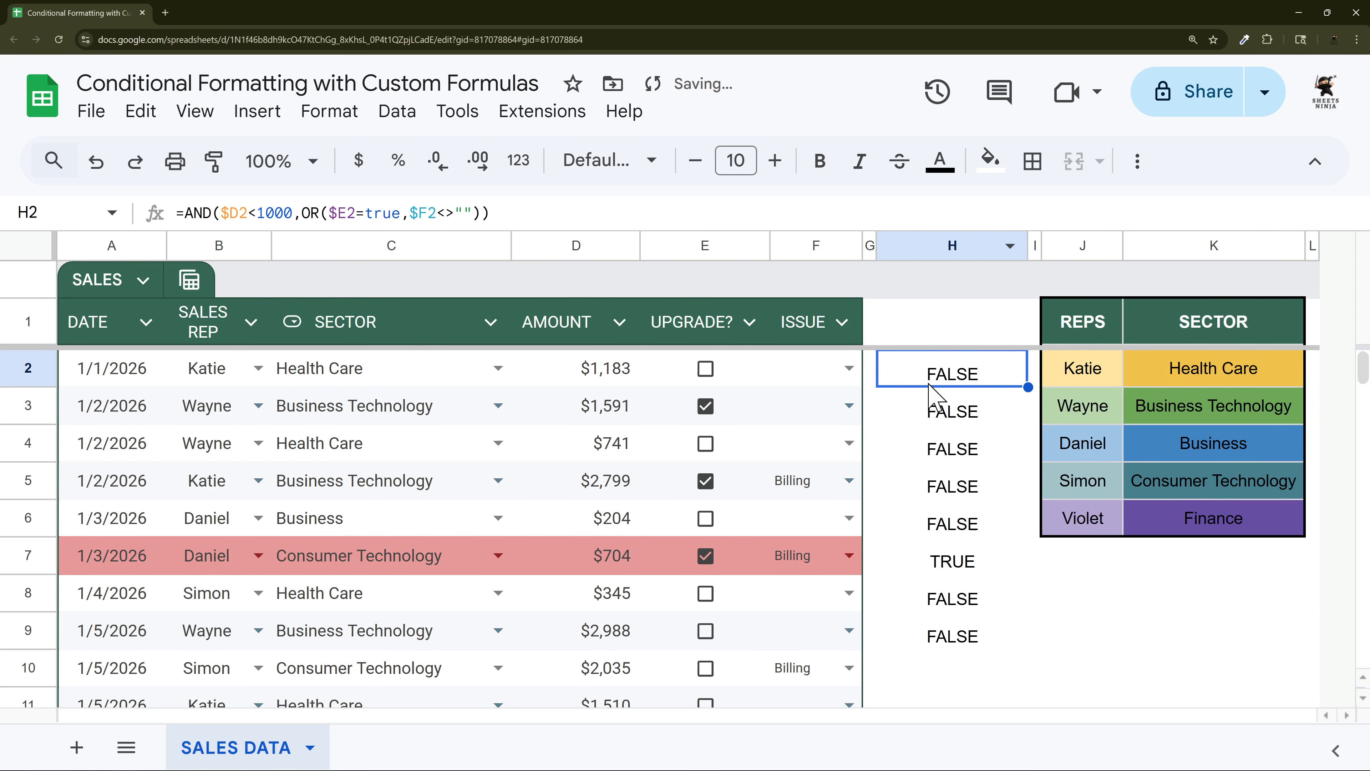
{"action": "double_click", "coordinate": [948, 377]}
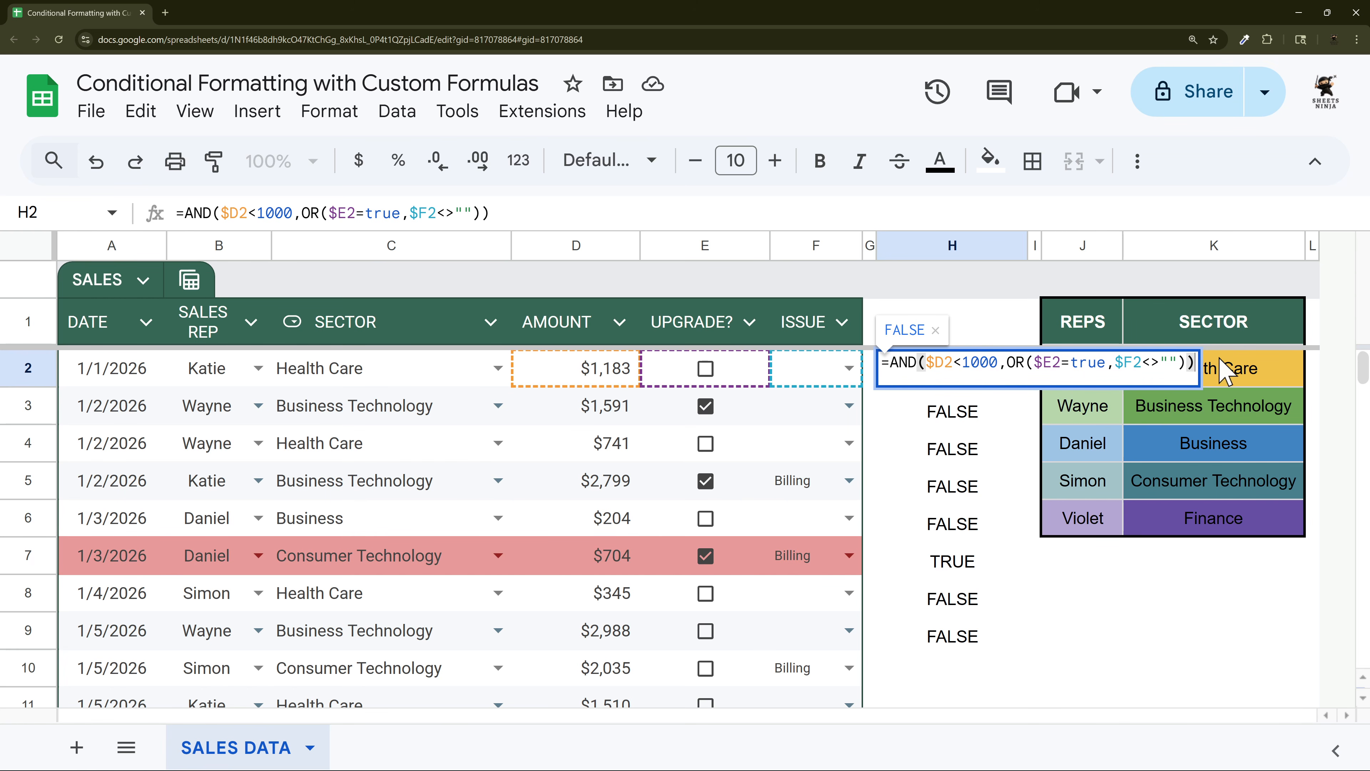
{"action": "left_click_drag", "start_coordinate": [907, 367], "coordinate": [918, 365]}
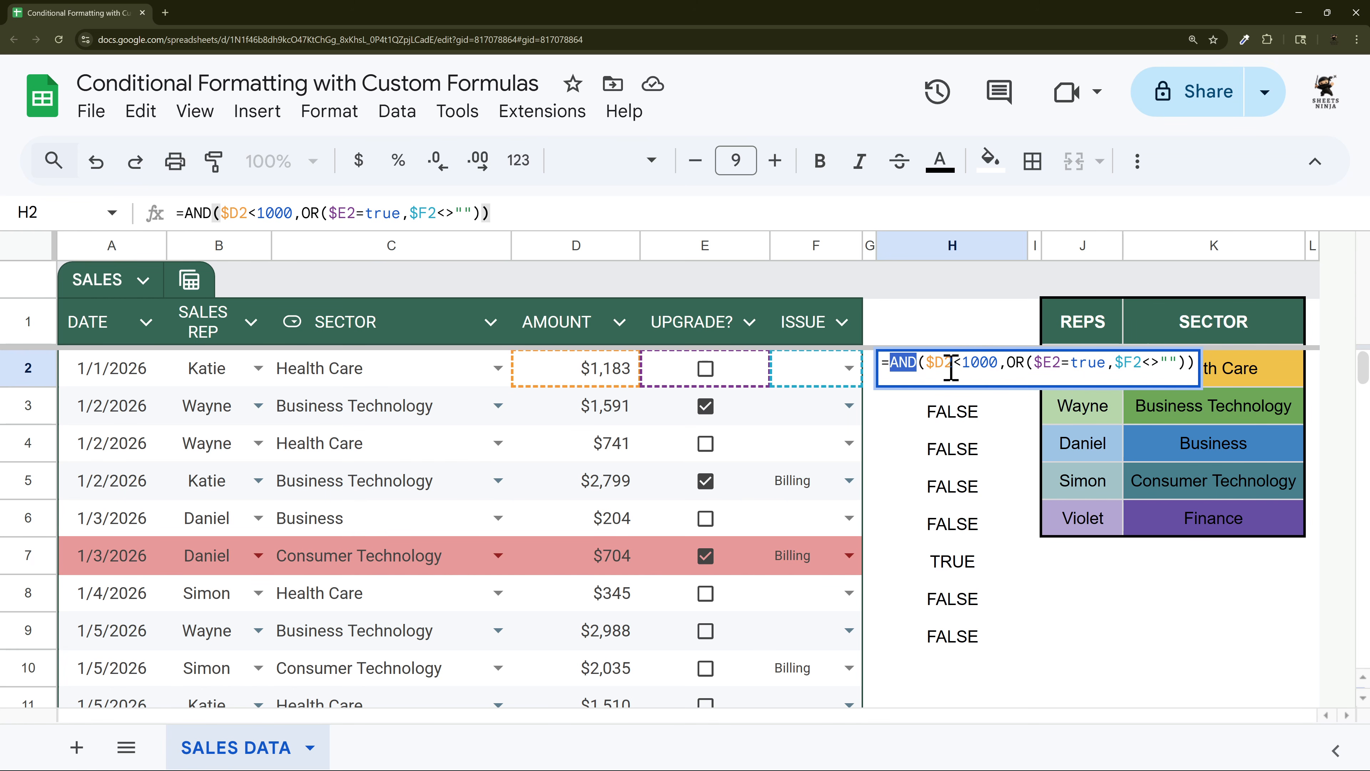
{"action": "double_click", "coordinate": [1015, 363]}
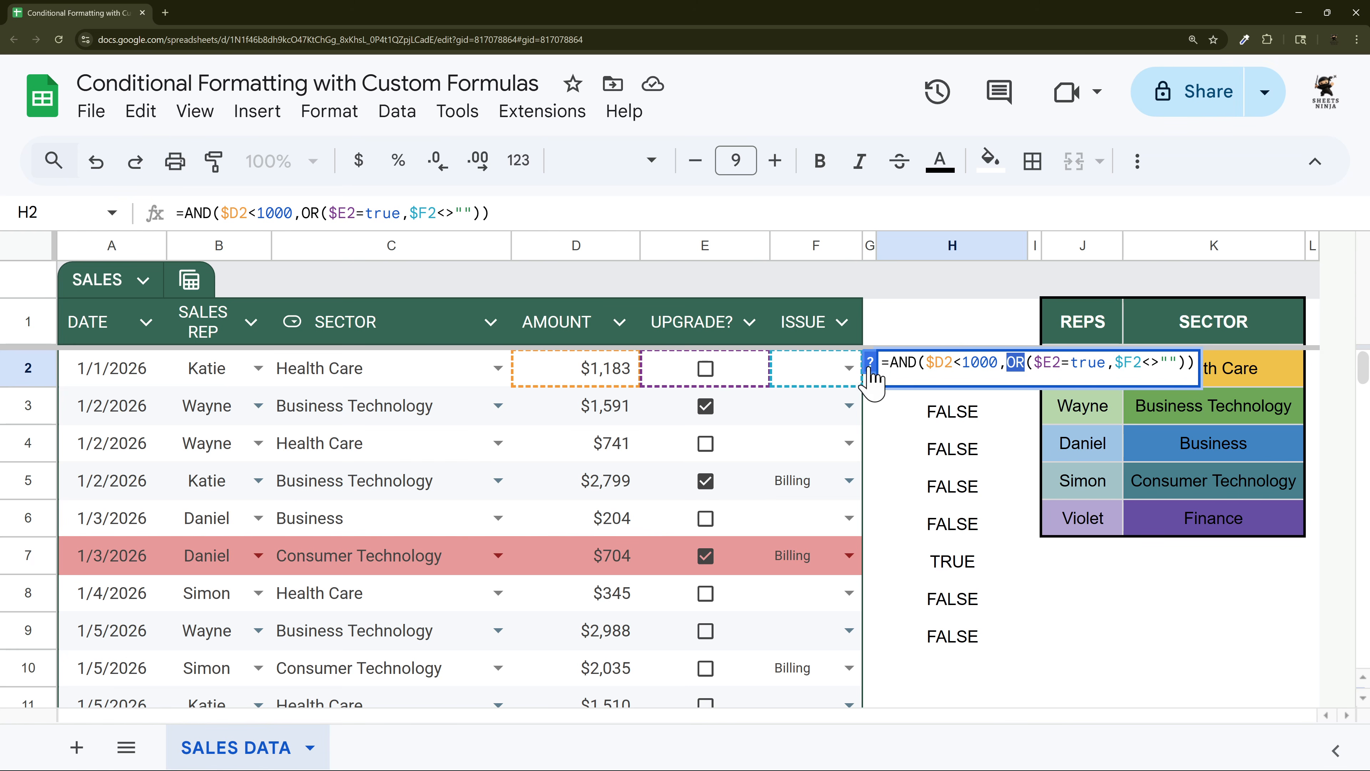
{"action": "key", "text": "Escape"}
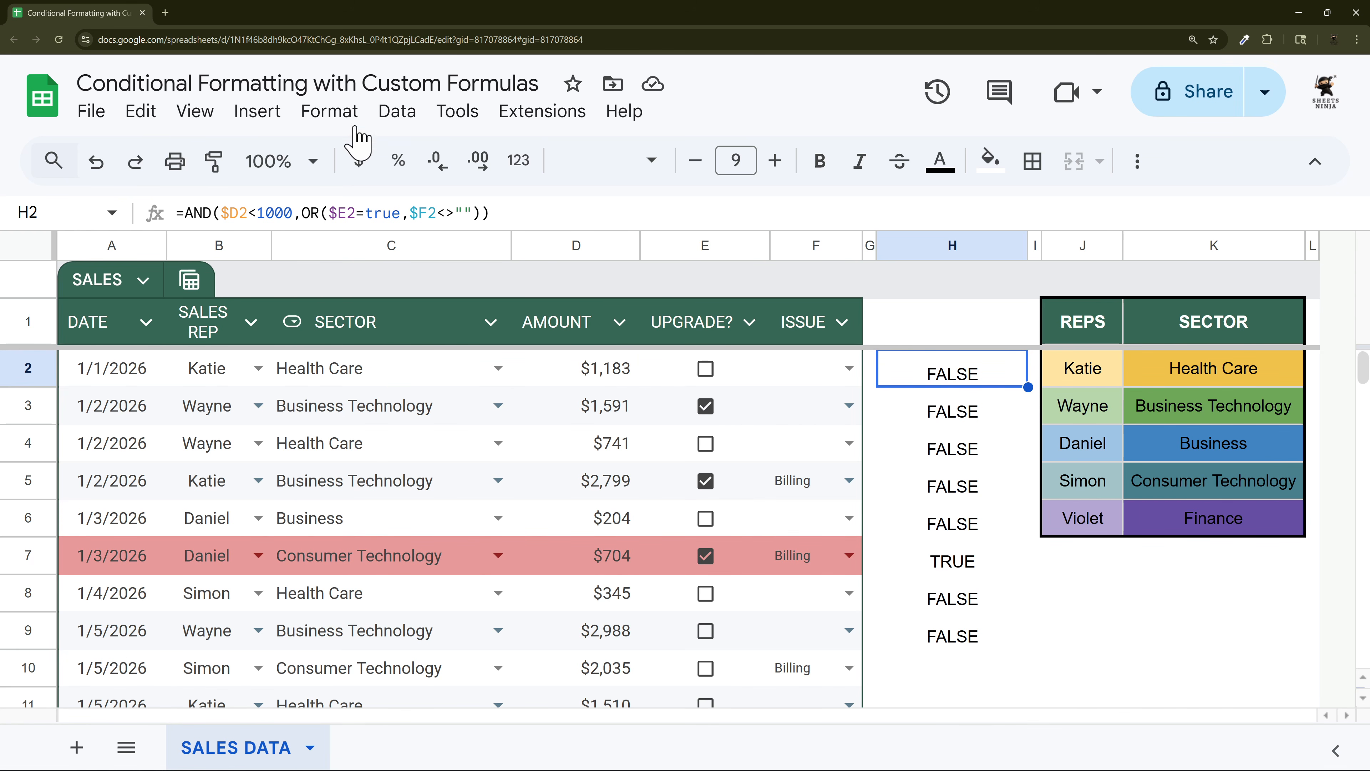
Step: View the conditional formatting rule applied to A2:F982, close the rules, and return to cell H2
{"action": "left_click", "coordinate": [327, 113]}
{"action": "left_click", "coordinate": [450, 618]}
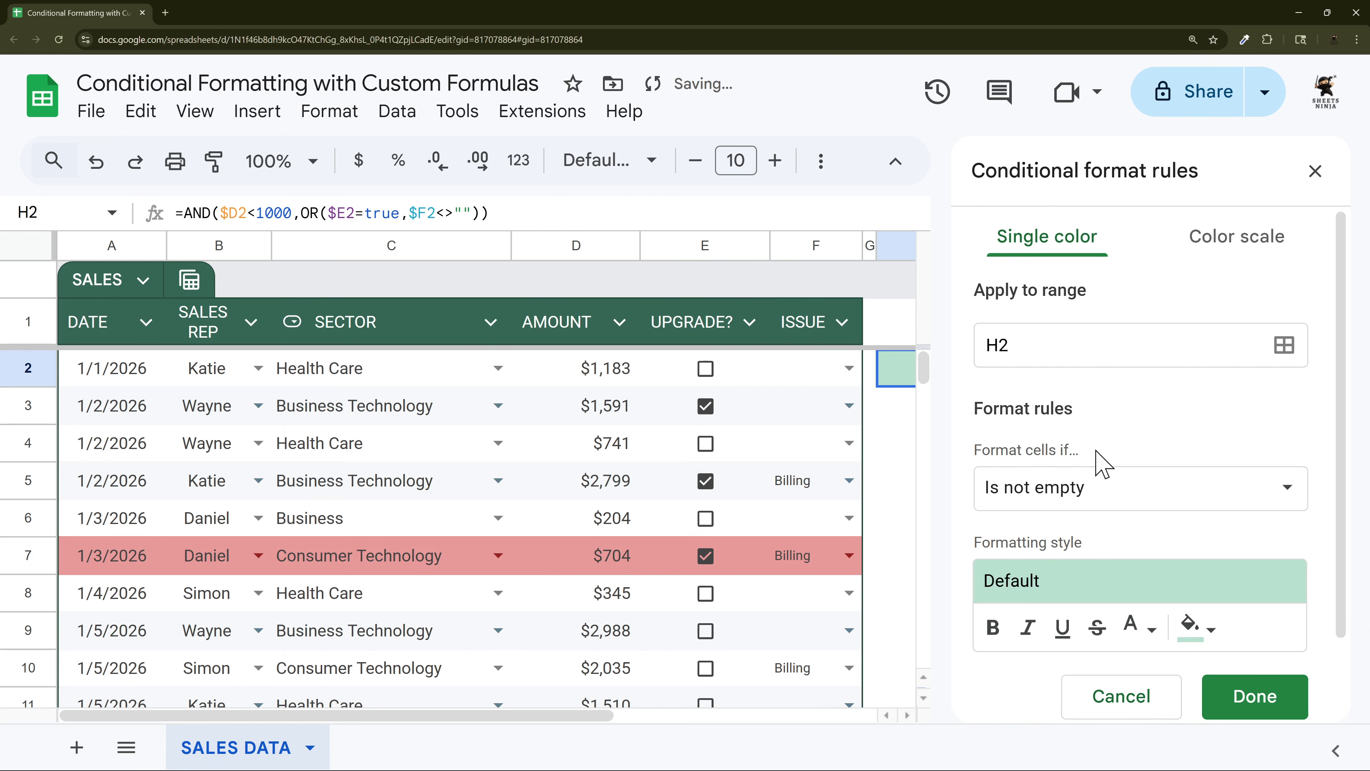
{"action": "scroll", "coordinate": [1111, 485], "scroll_direction": "down", "scroll_amount": 2}
{"action": "left_click", "coordinate": [1121, 637]}
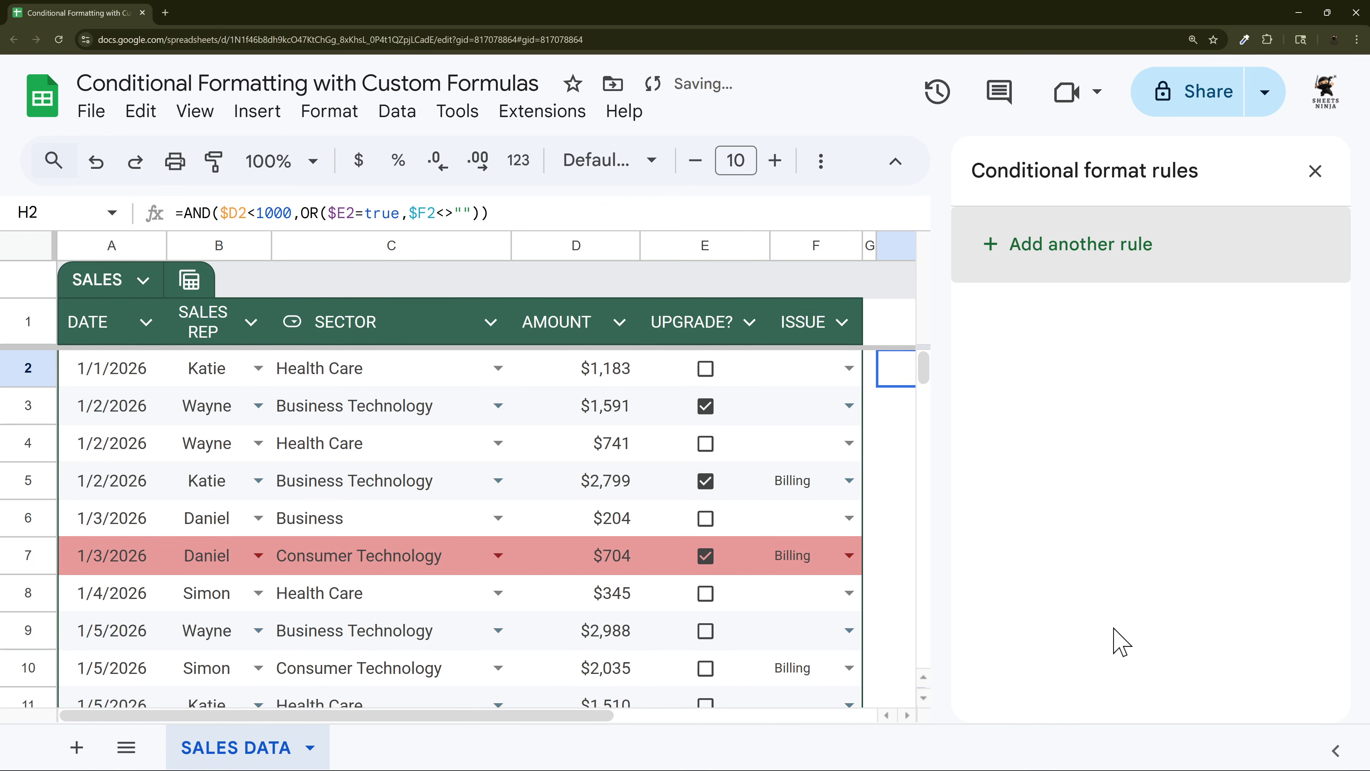
{"action": "left_click", "coordinate": [497, 442]}
{"action": "left_click", "coordinate": [1081, 273]}
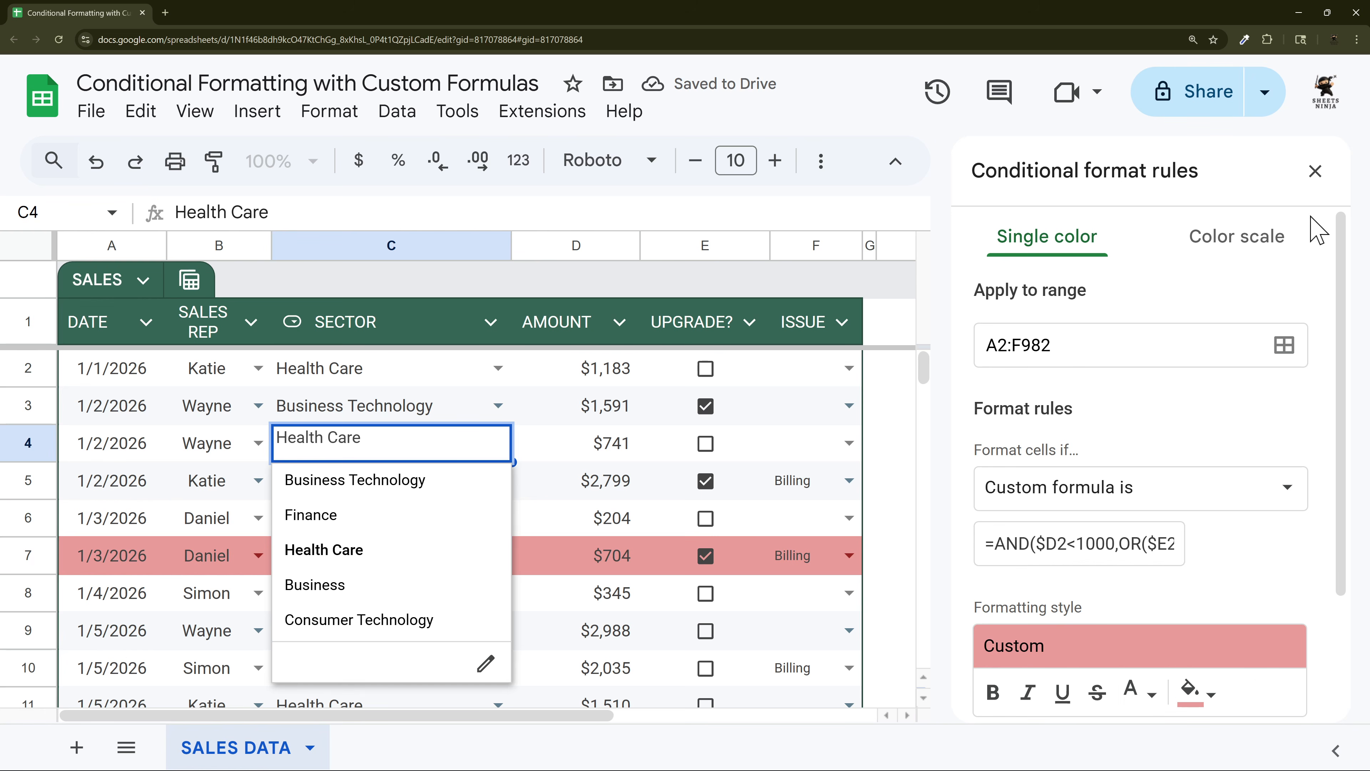
{"action": "left_click", "coordinate": [1314, 170]}
{"action": "left_click", "coordinate": [947, 379]}
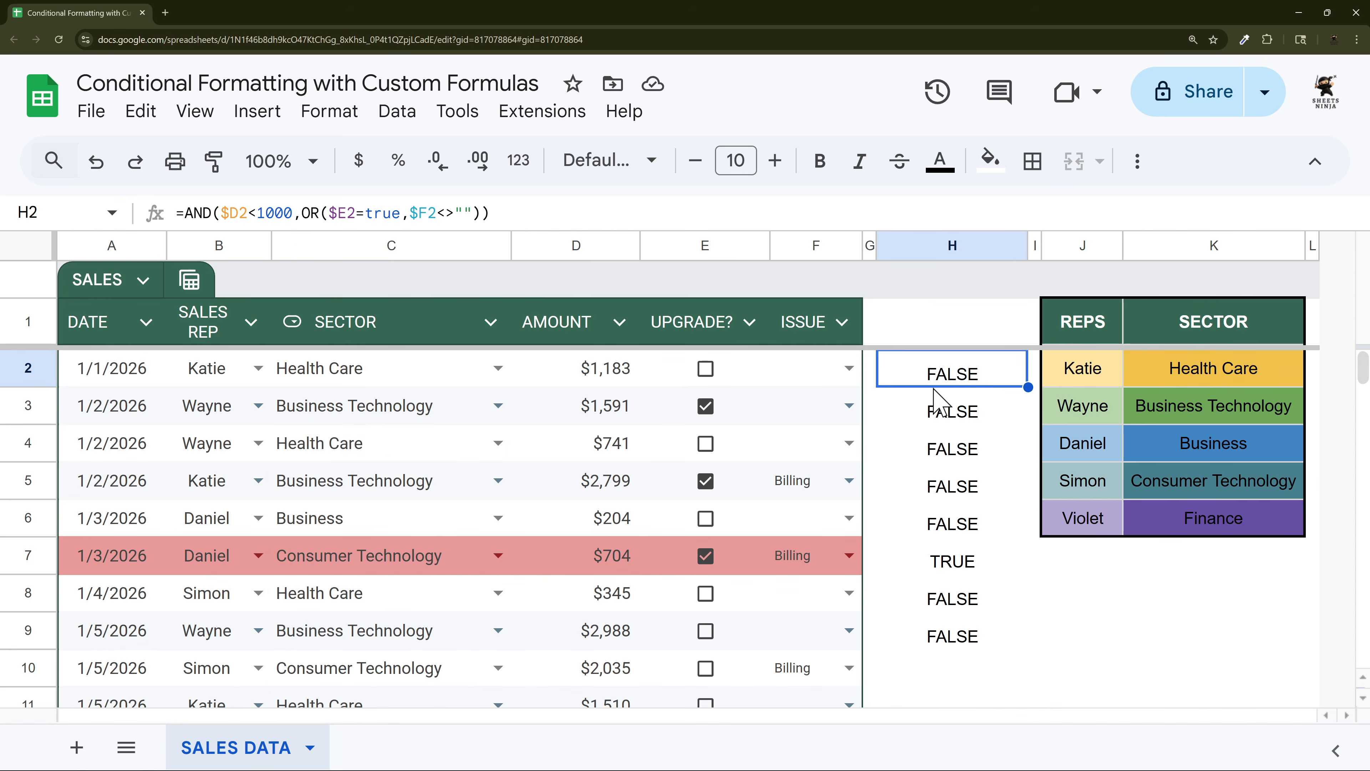